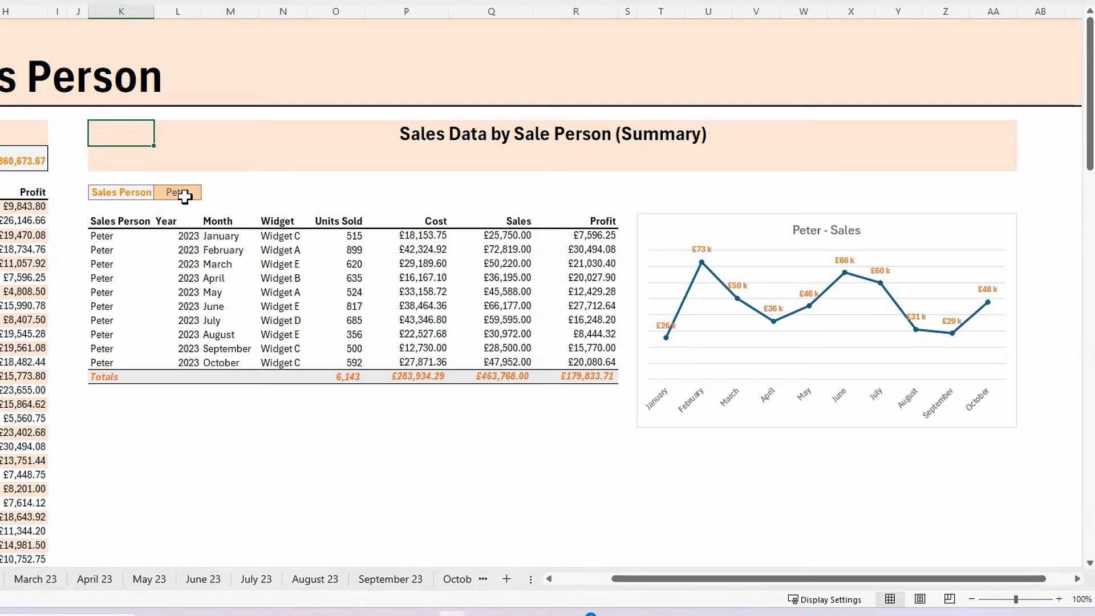
Choose a different sales person in the drop-down above the summary table.
left_click(208, 194)
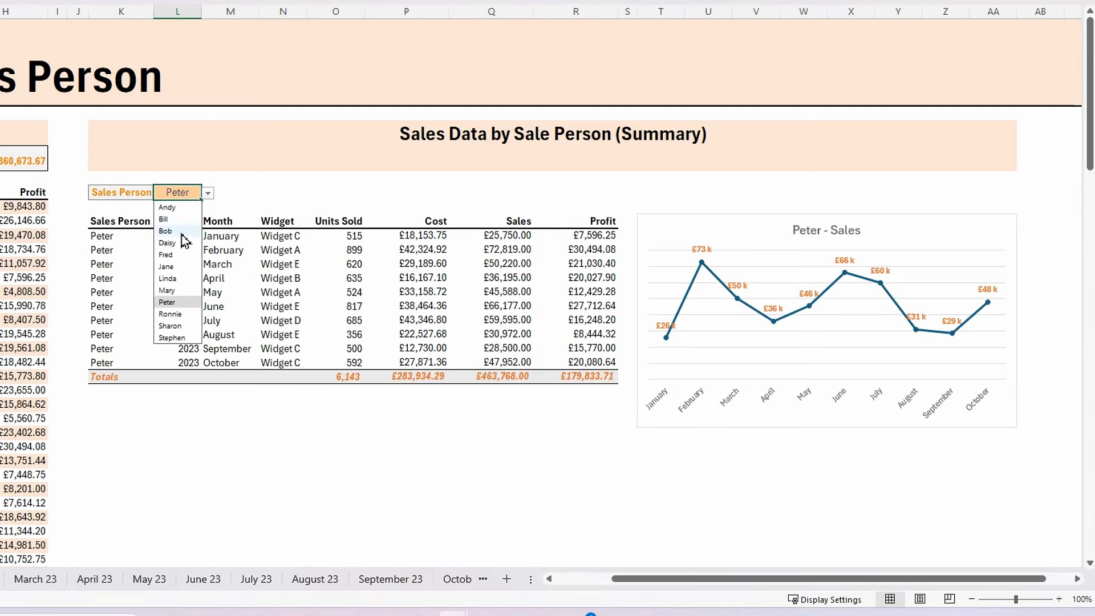
left_click(173, 255)
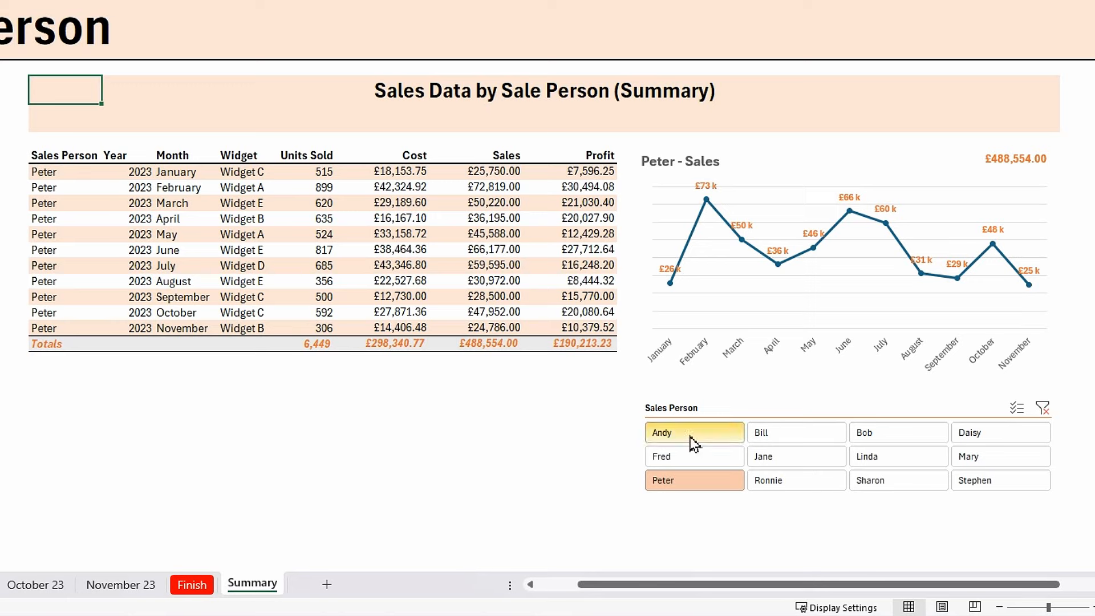
Filter the summary table and sales chart for several people in turn with the Sales Person slicer.
left_click(763, 435)
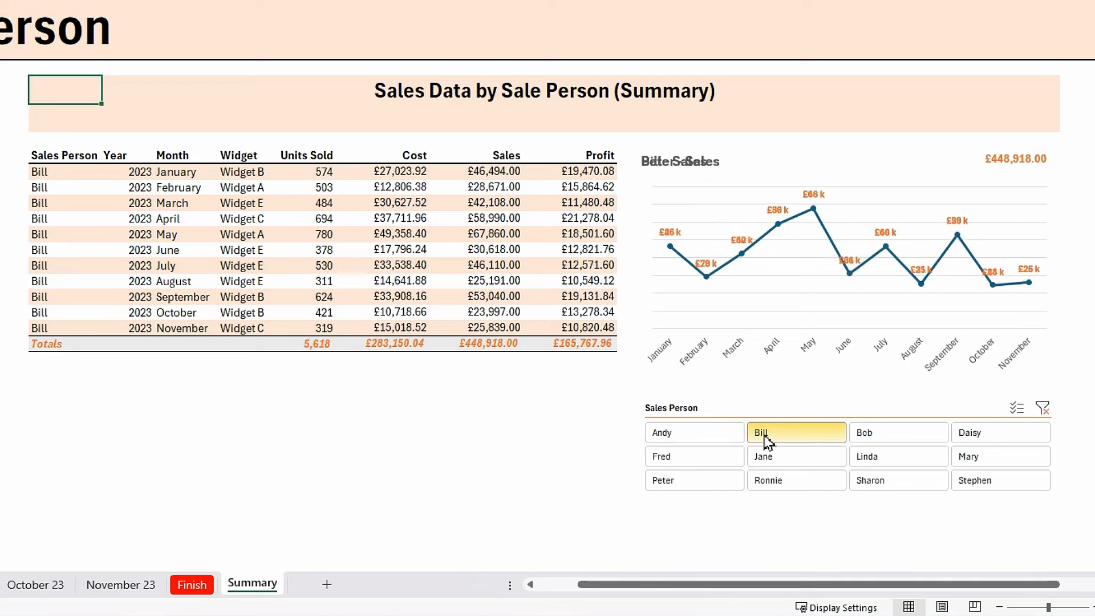
left_click(704, 464)
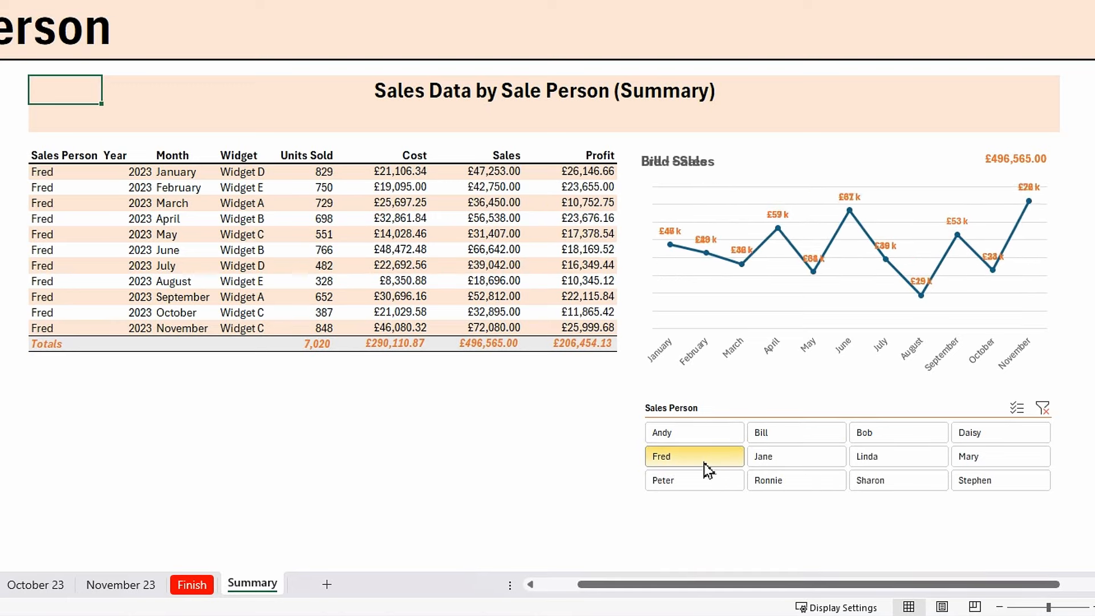
left_click(912, 437, "ctrl")
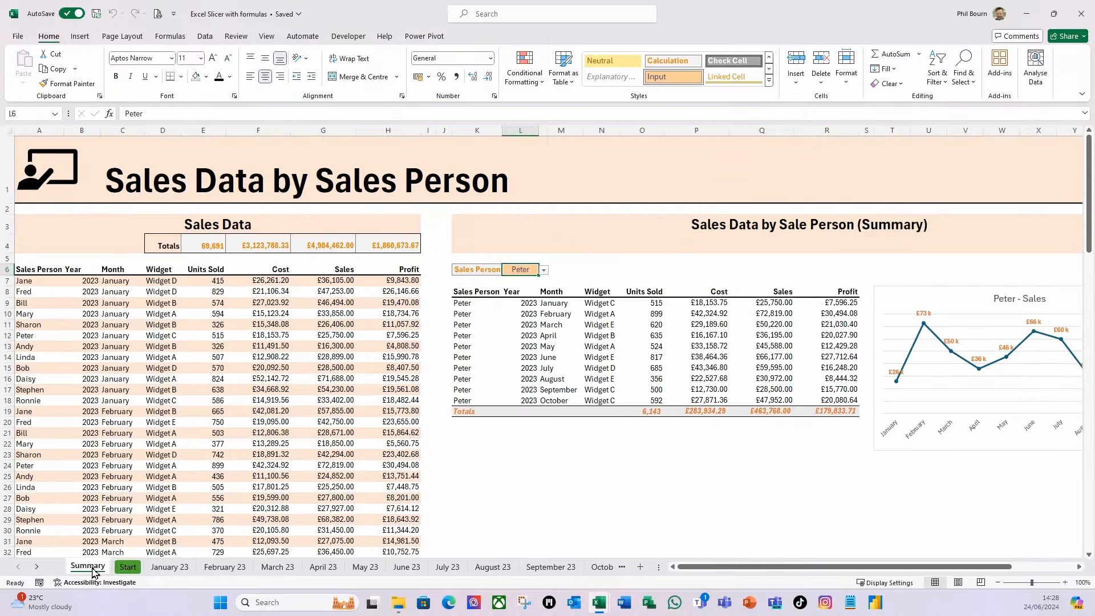
Unhide the Support Sheet worksheet.
left_click(621, 567)
left_click_drag(621, 572, 623, 572)
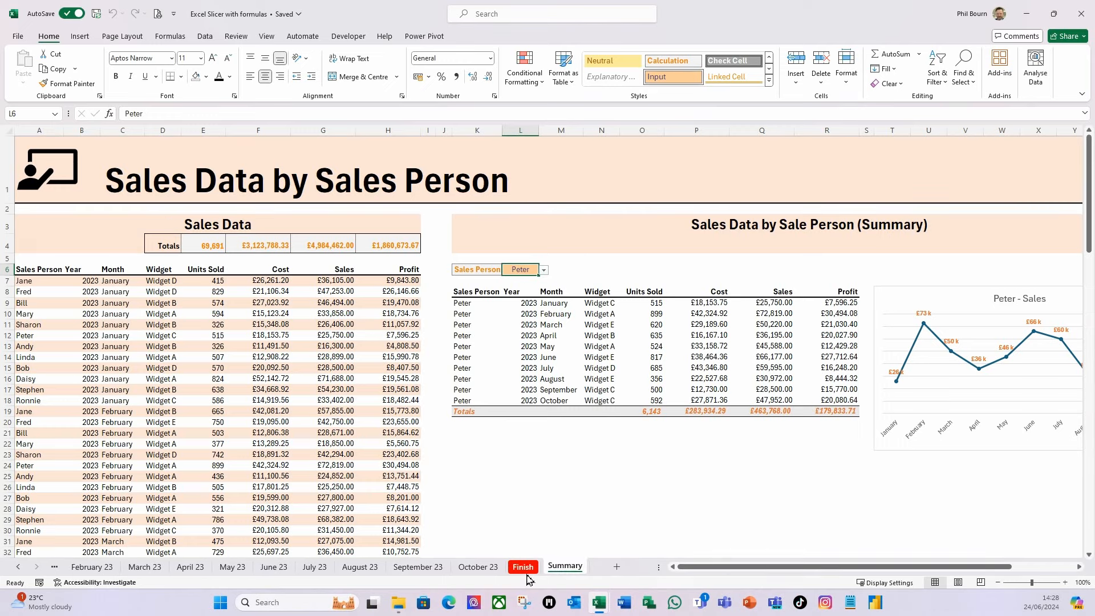
right_click(570, 570)
left_click(609, 508)
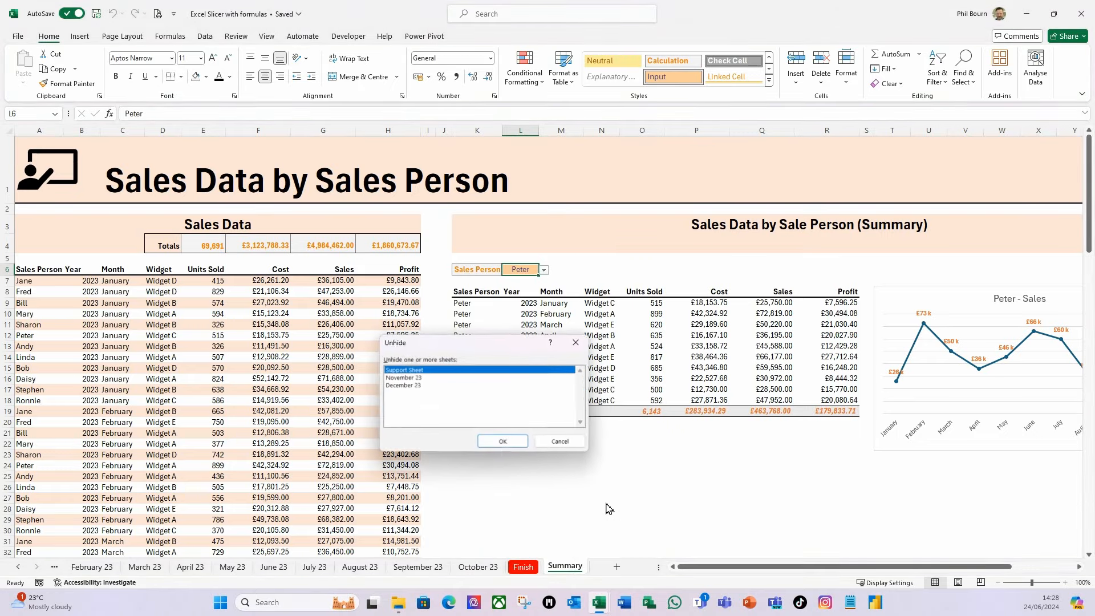
left_click(503, 442)
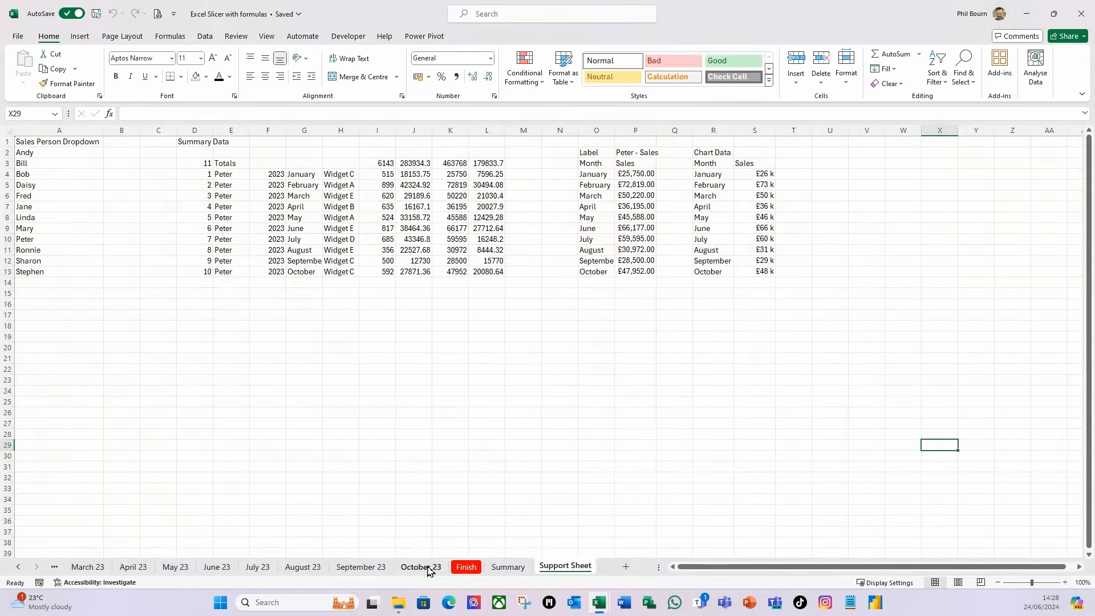
On the Summary sheet, switch the Sales Person drop-down in L6 to two other people and back to the original one.
left_click(505, 568)
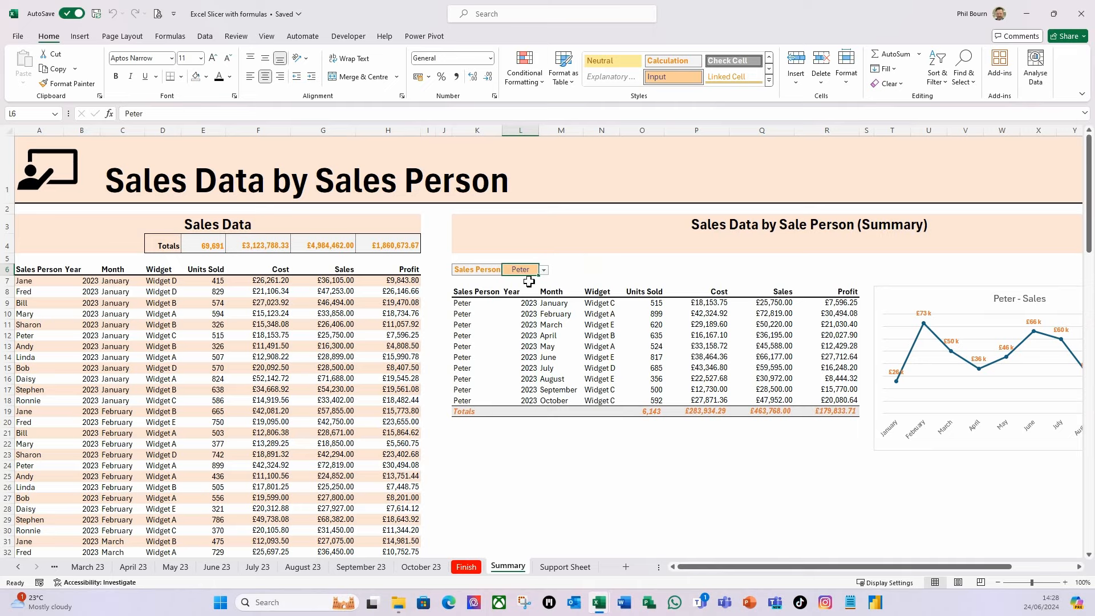
left_click(545, 271)
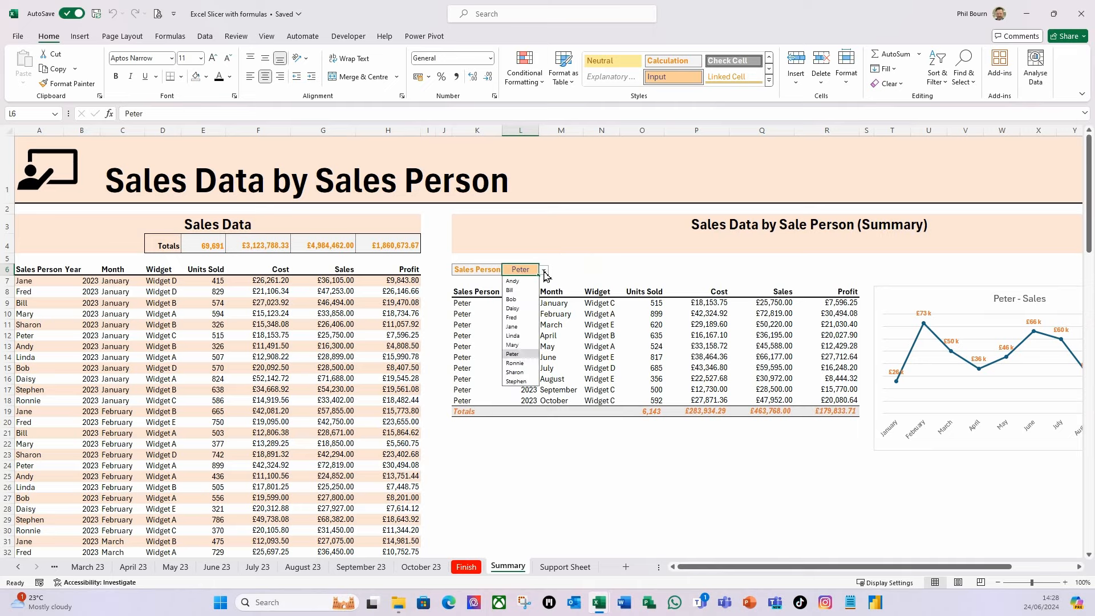
left_click(527, 327)
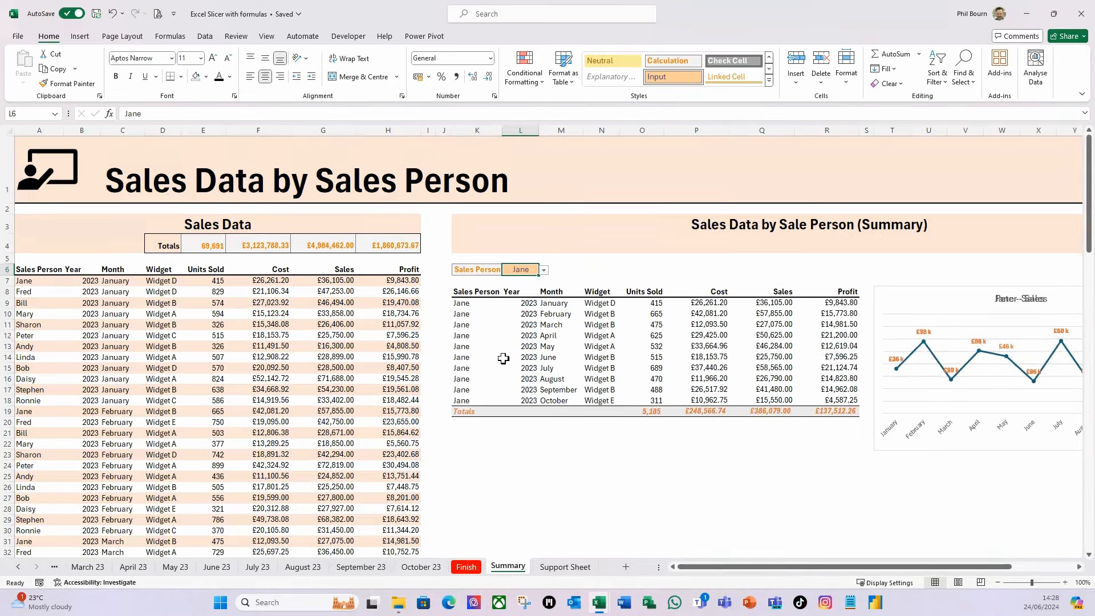
left_click(545, 271)
left_click(512, 318)
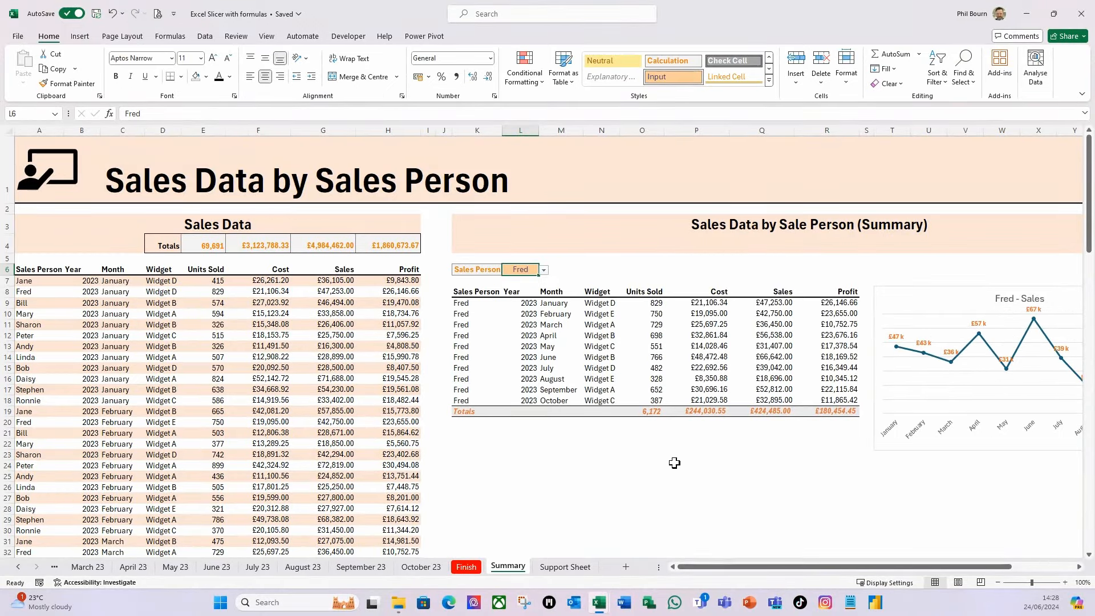
left_click_drag(929, 573, 970, 573)
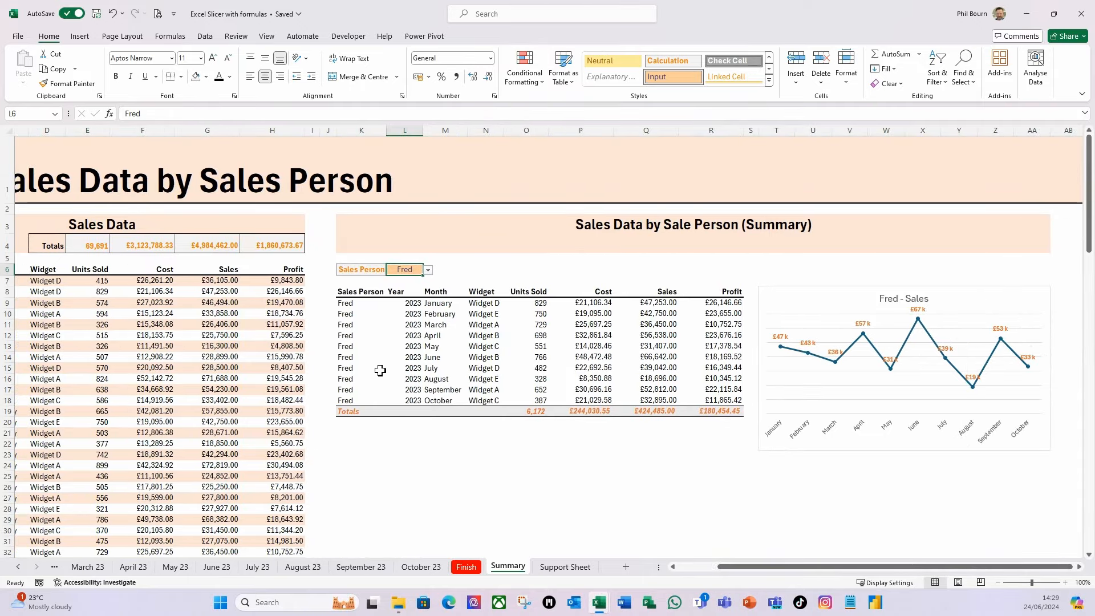
left_click(428, 271)
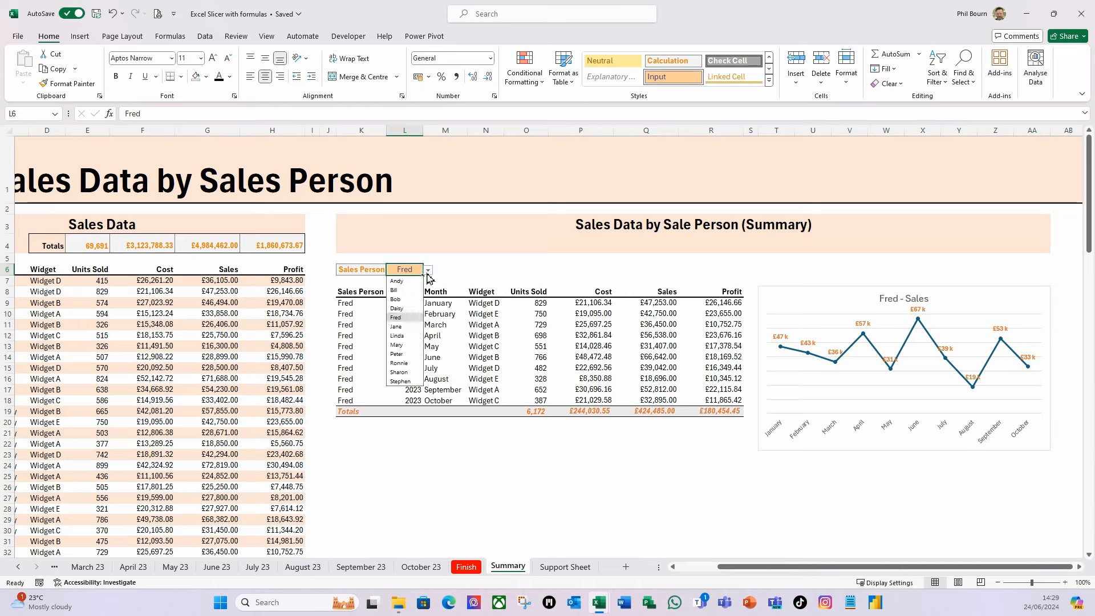
left_click(403, 355)
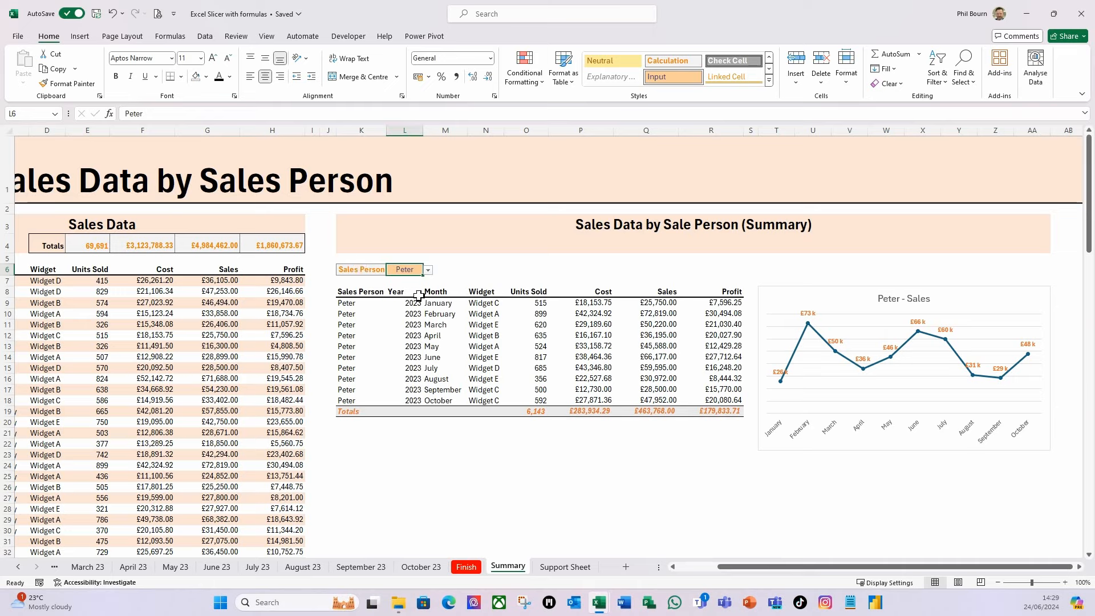
Examine the FILTER formula in cell E4 of the Support Sheet.
left_click(561, 568)
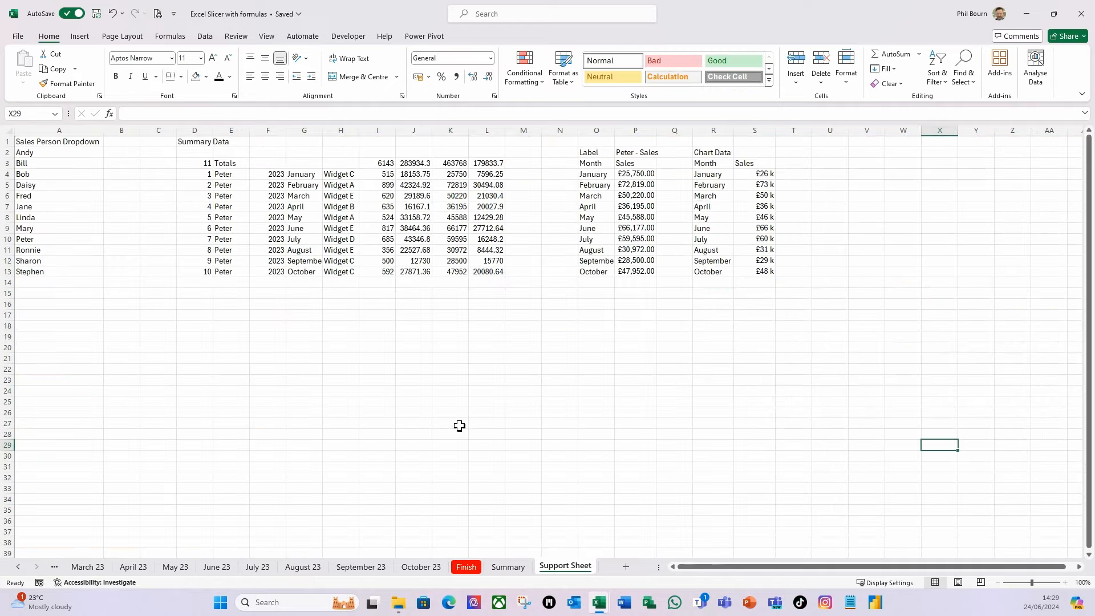
left_click(223, 176)
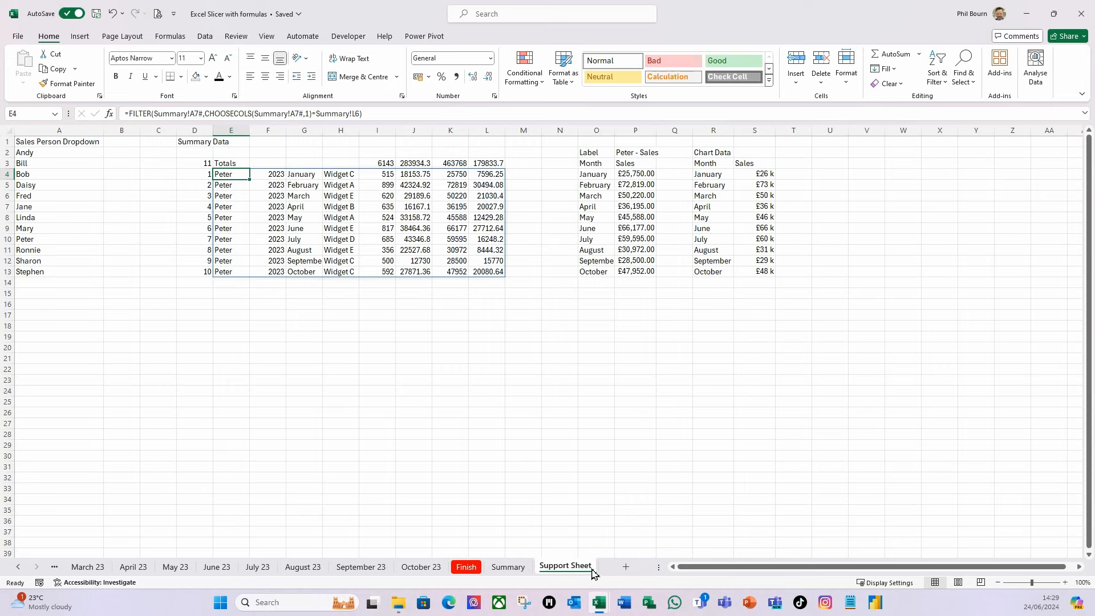
Add a new worksheet and rename it Slicer Support.
left_click(626, 567)
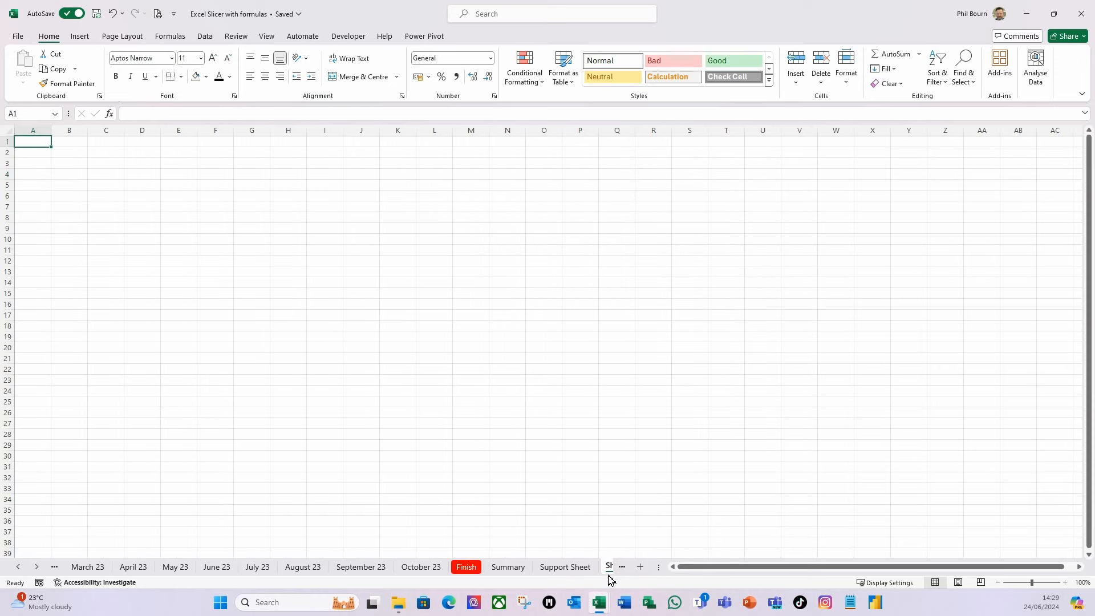
right_click(580, 568)
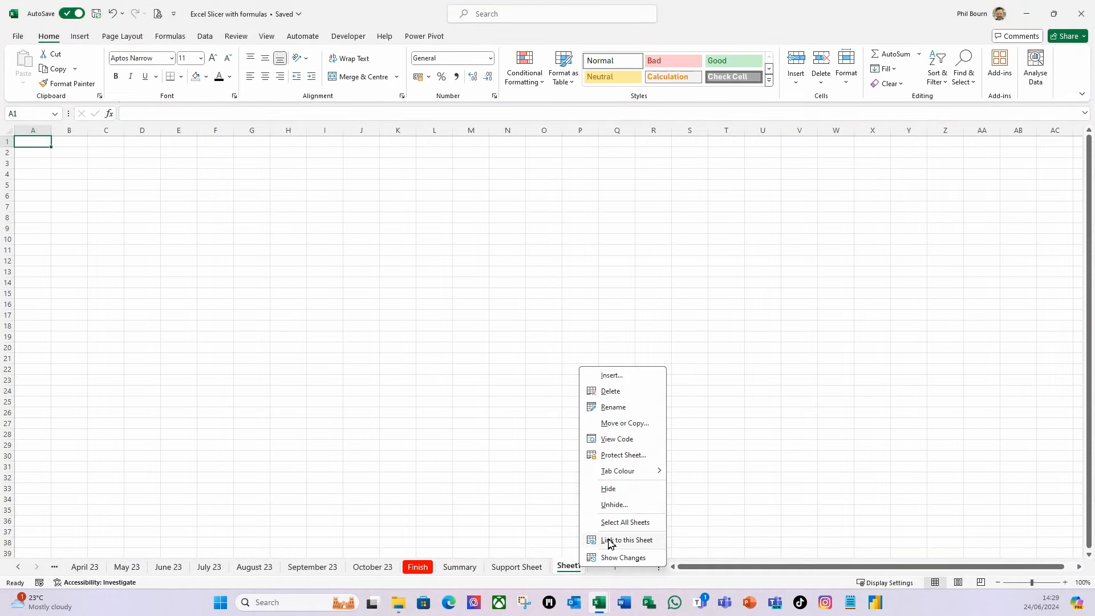
left_click(621, 407)
type("Slicer Suppor")
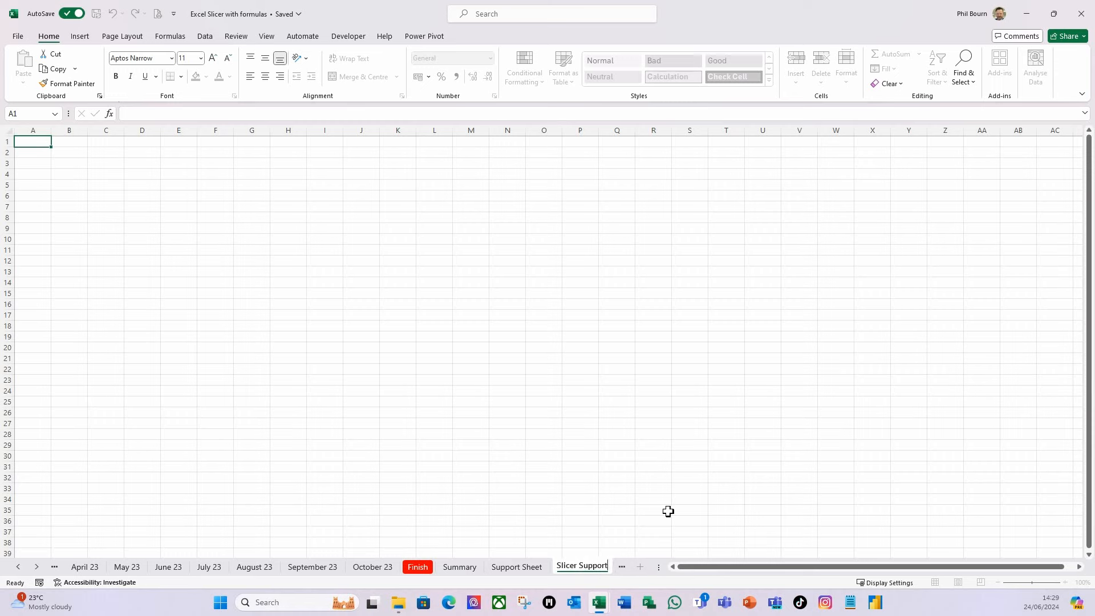
type("t")
key("Return")
Try to insert a slicer from empty cell A2 on the Slicer Support sheet.
left_click(145, 229)
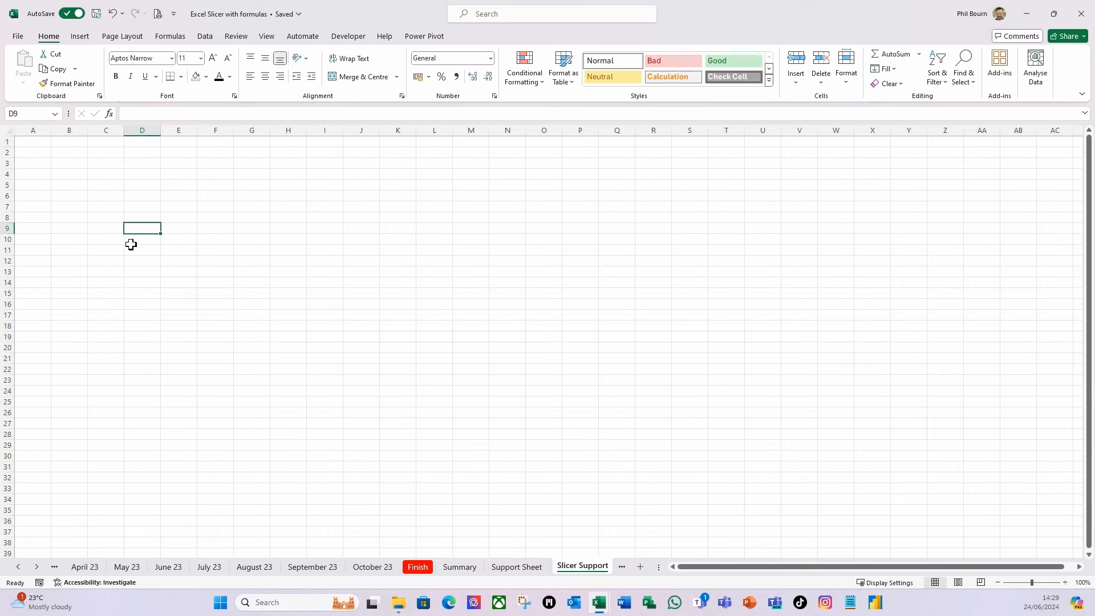
left_click(41, 152)
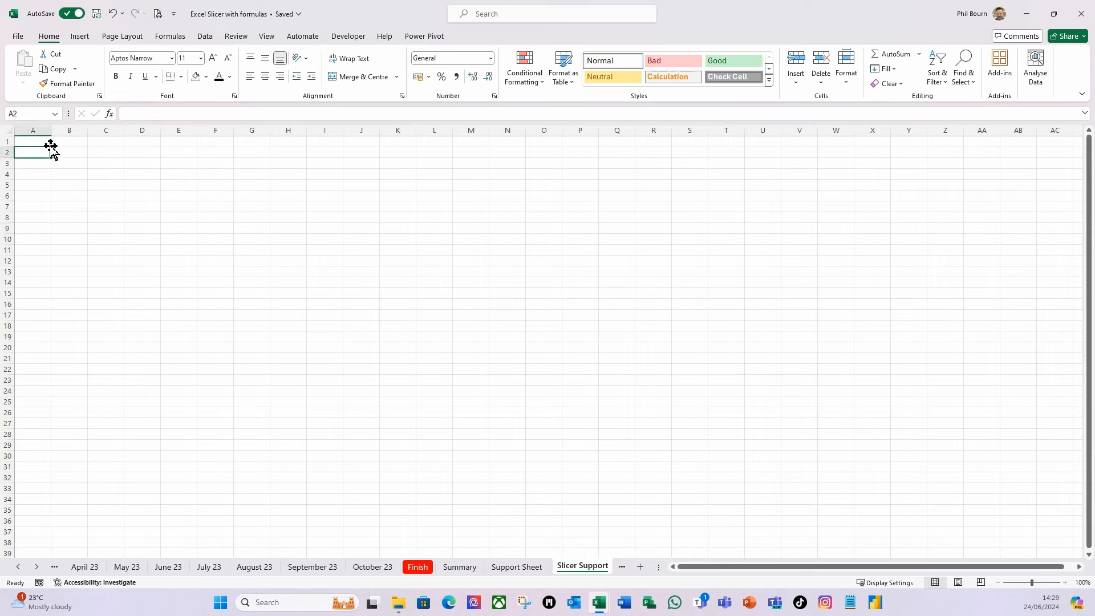
left_click(80, 37)
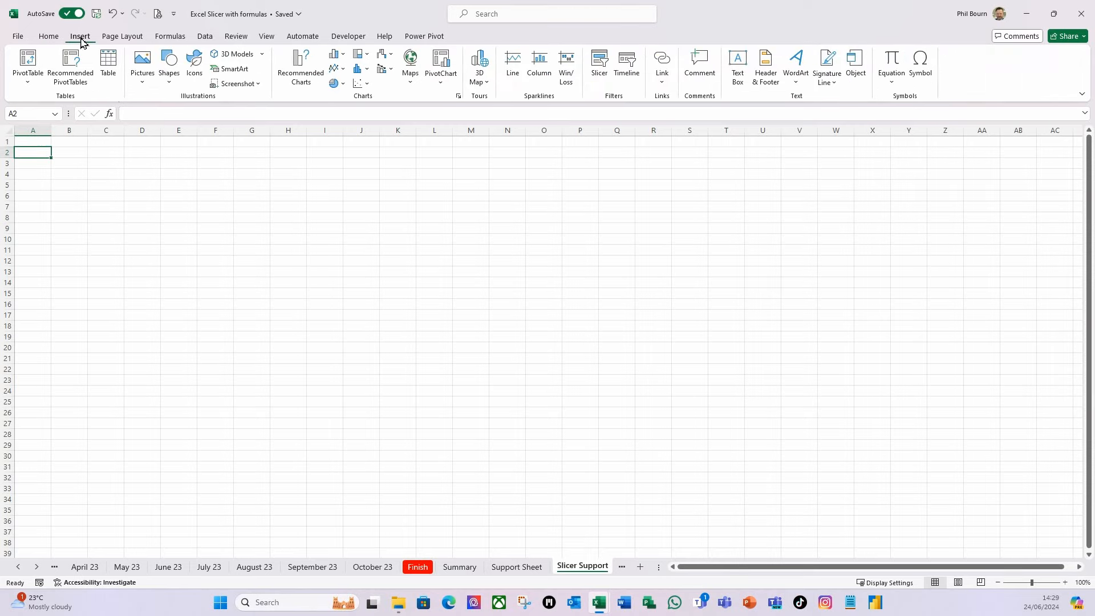
left_click(599, 67)
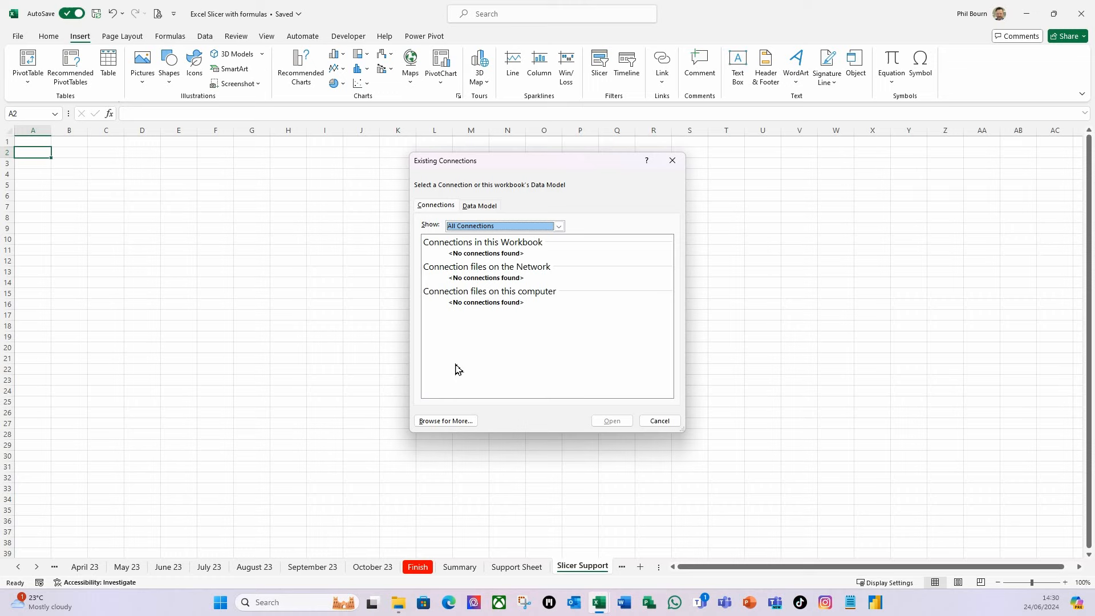
left_click(659, 421)
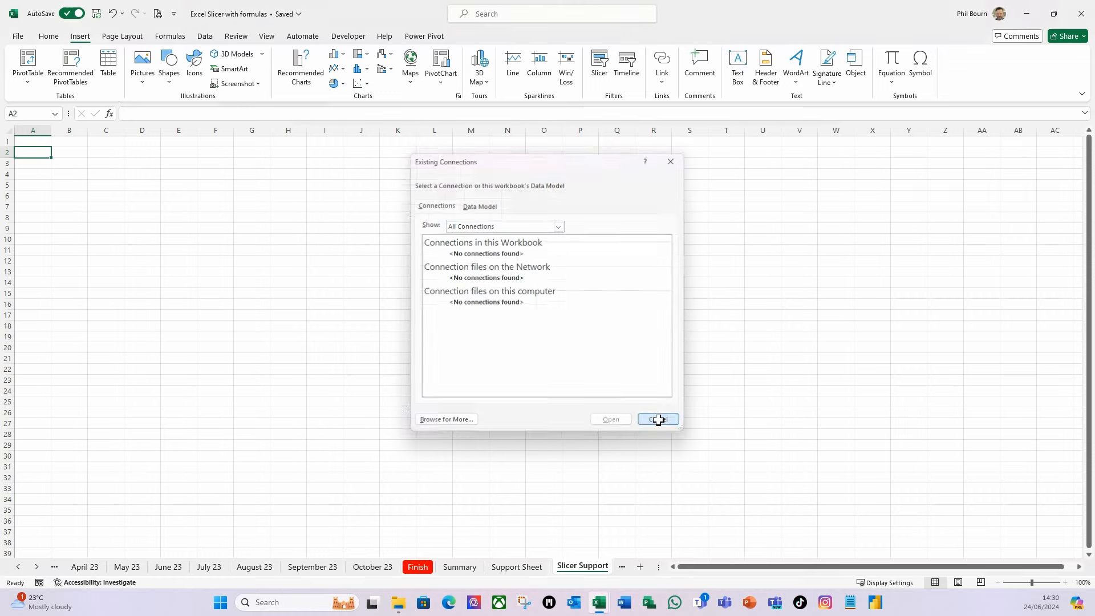
Check the sales person list on the Support Sheet and enter the header Sales Person in A1 of Slicer Support.
left_click(517, 568)
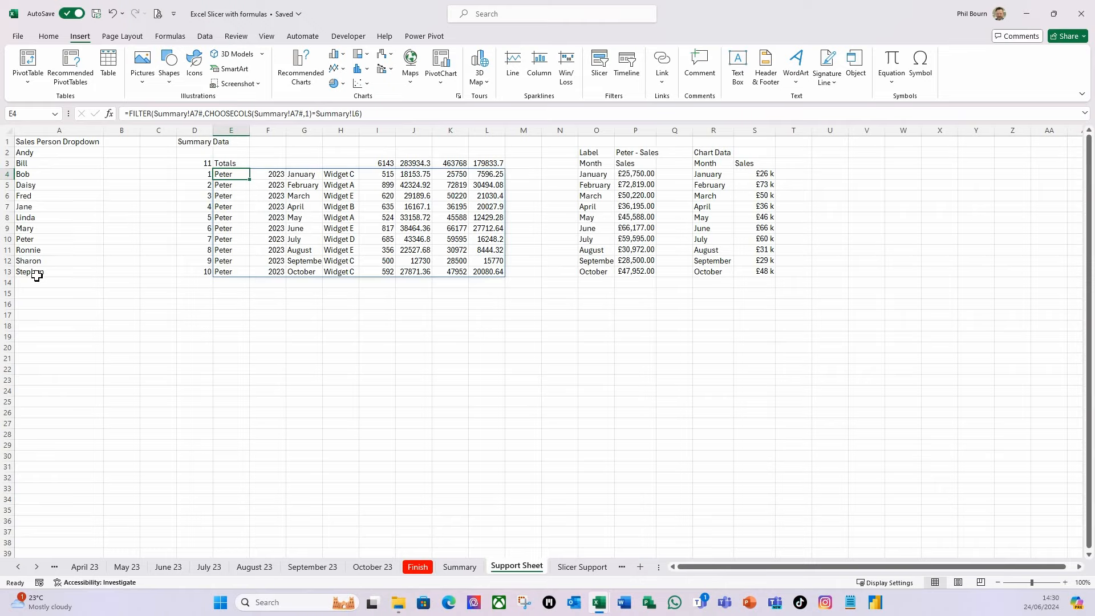
left_click(582, 568)
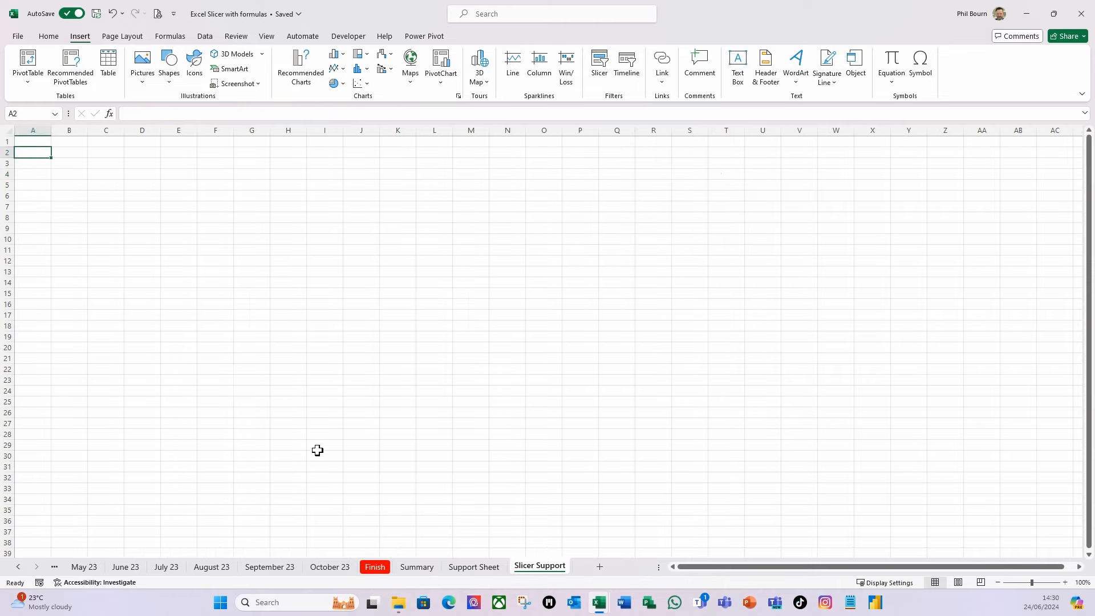
left_click(42, 143)
type("Sales Person")
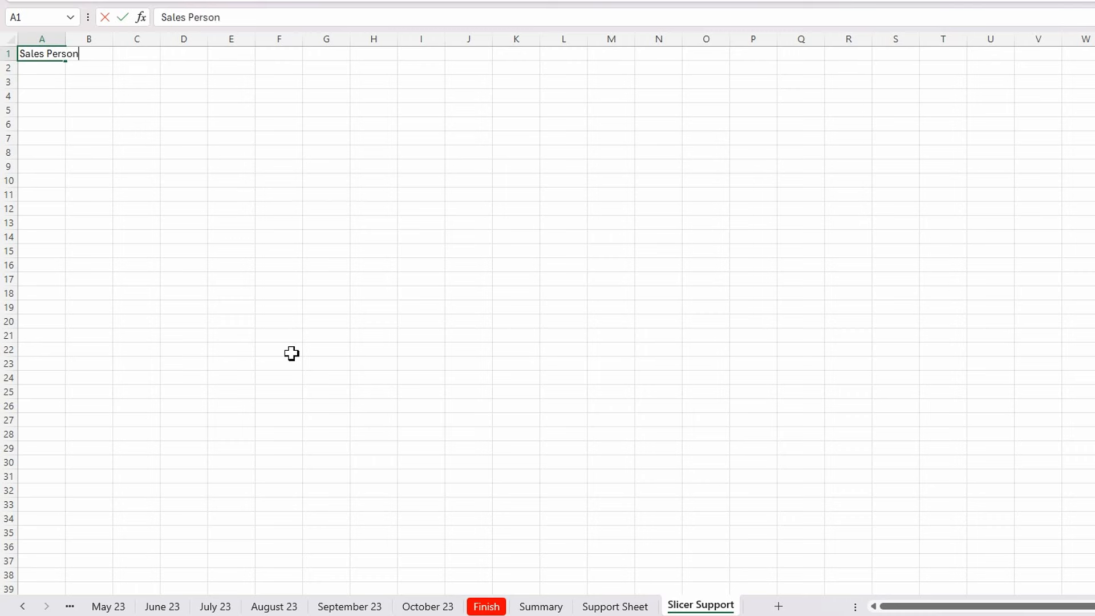
key("Return")
Enter =IF('Support Sheet'!A2<>"",'Support Sheet'!A2,"") in cell A2 of the Slicer Support sheet.
type("=if(")
left_click(605, 606)
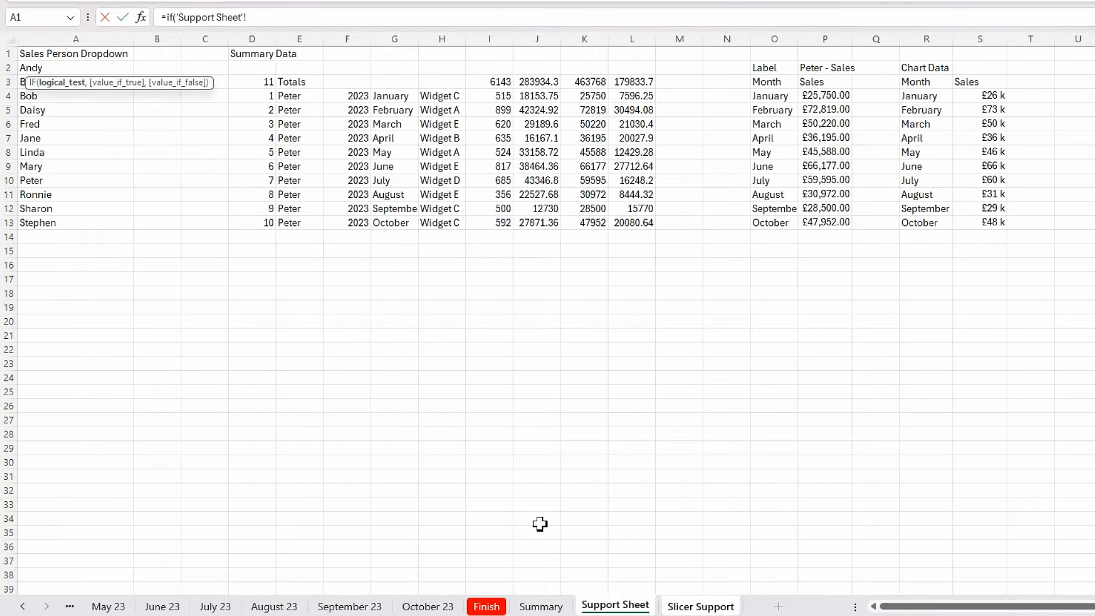
left_click(61, 68)
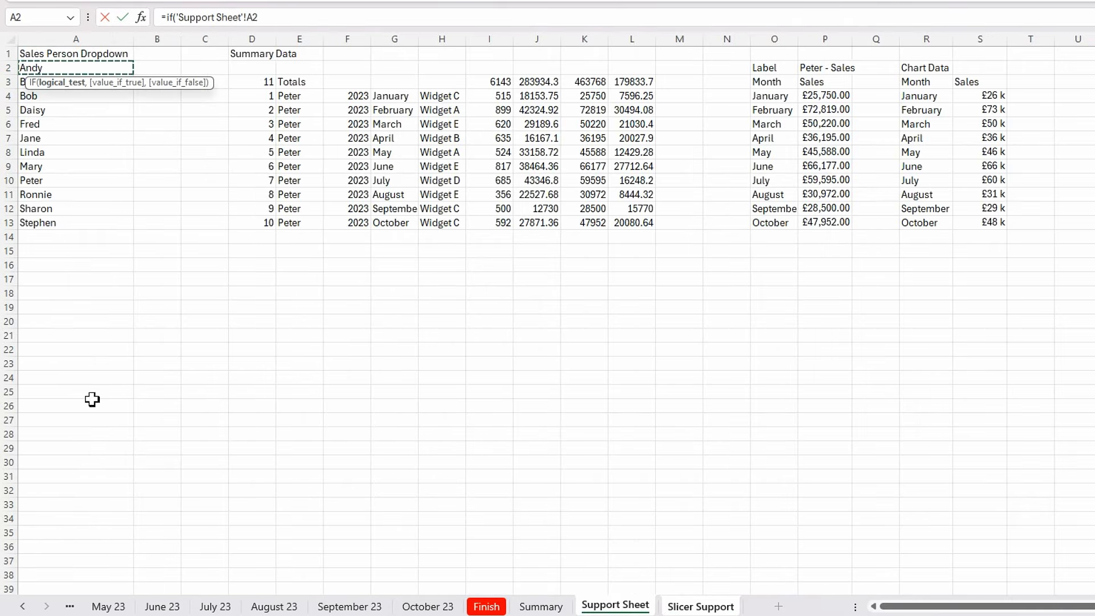
type("<>\"")
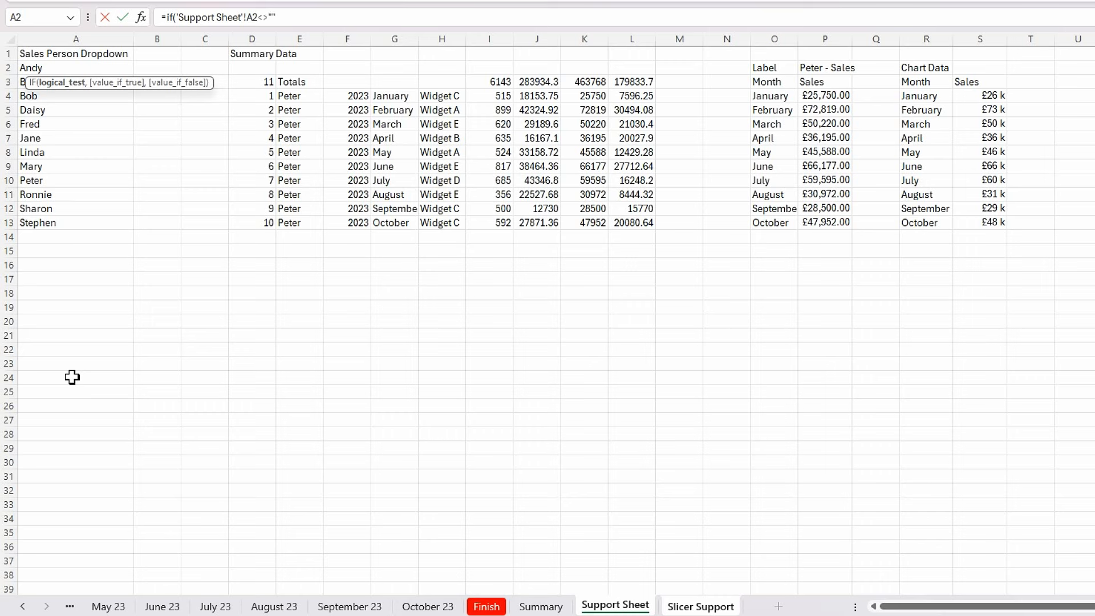
type("\",")
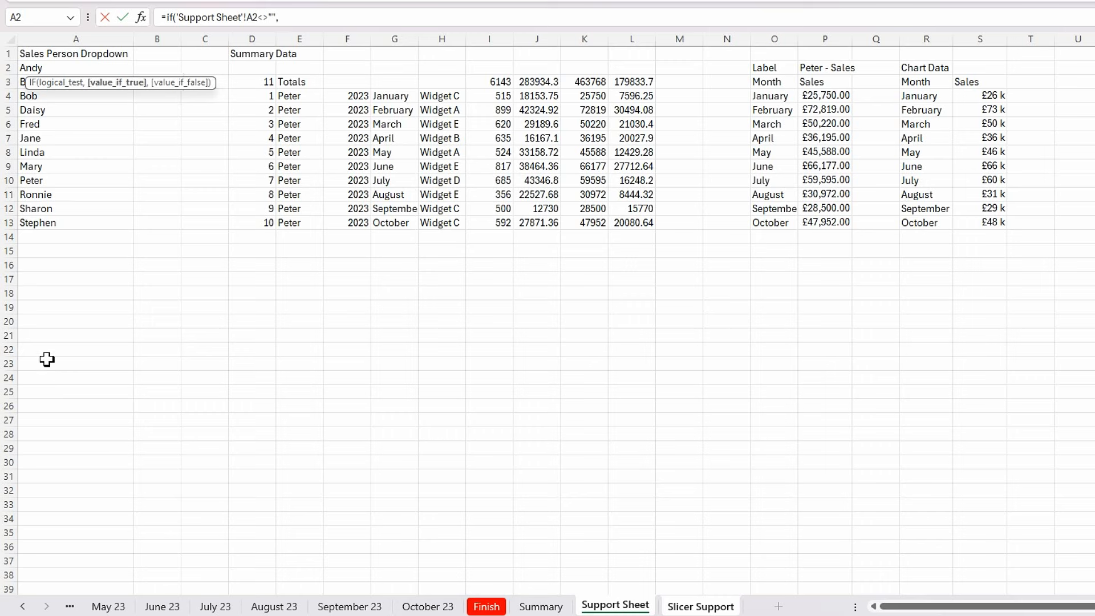
left_click(46, 67)
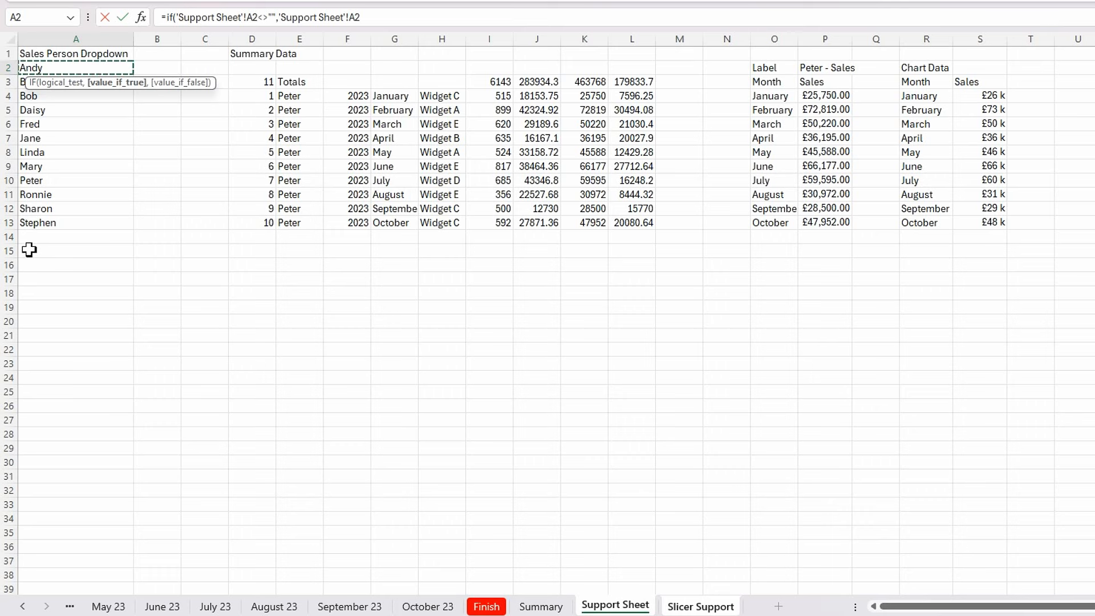
type(",")
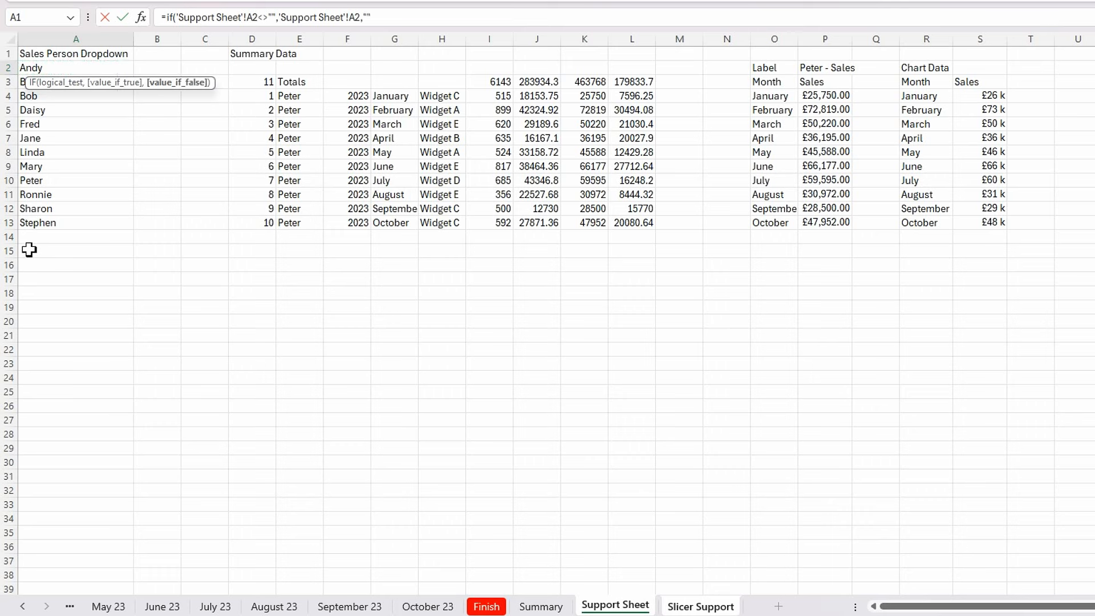
type("\"\")")
key("Return")
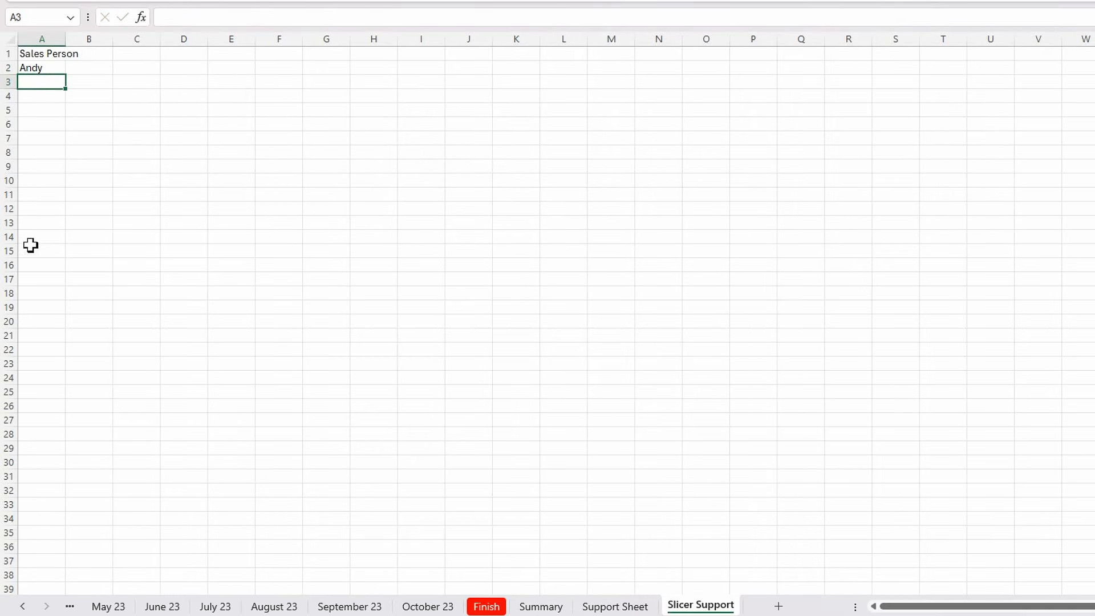
Convert A1:A2 on the Slicer Support sheet into a table that has headers.
left_click(40, 67)
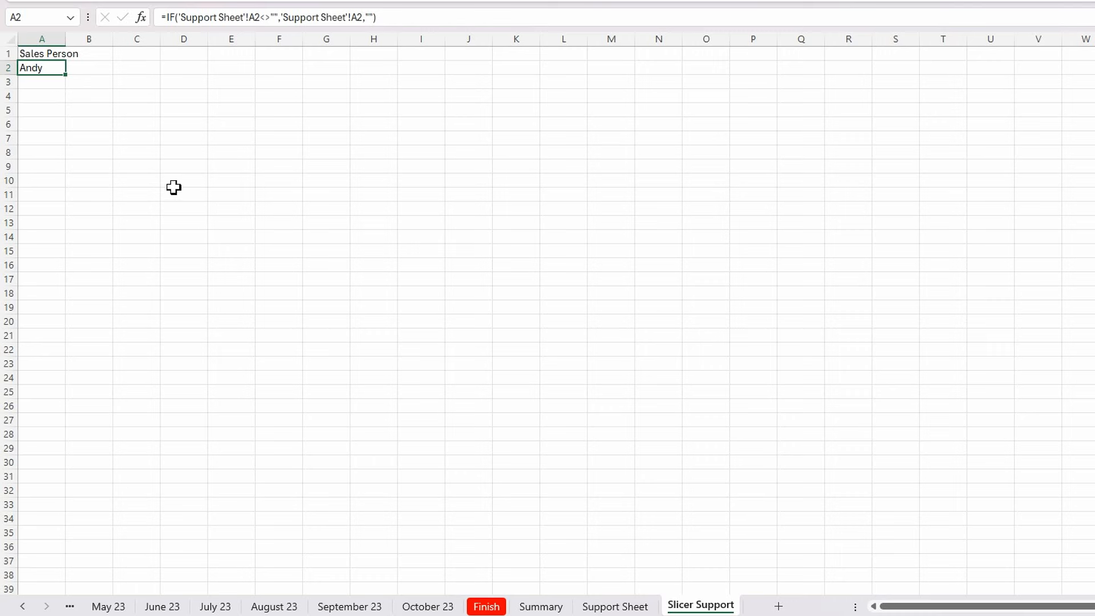
key("ctrl+t")
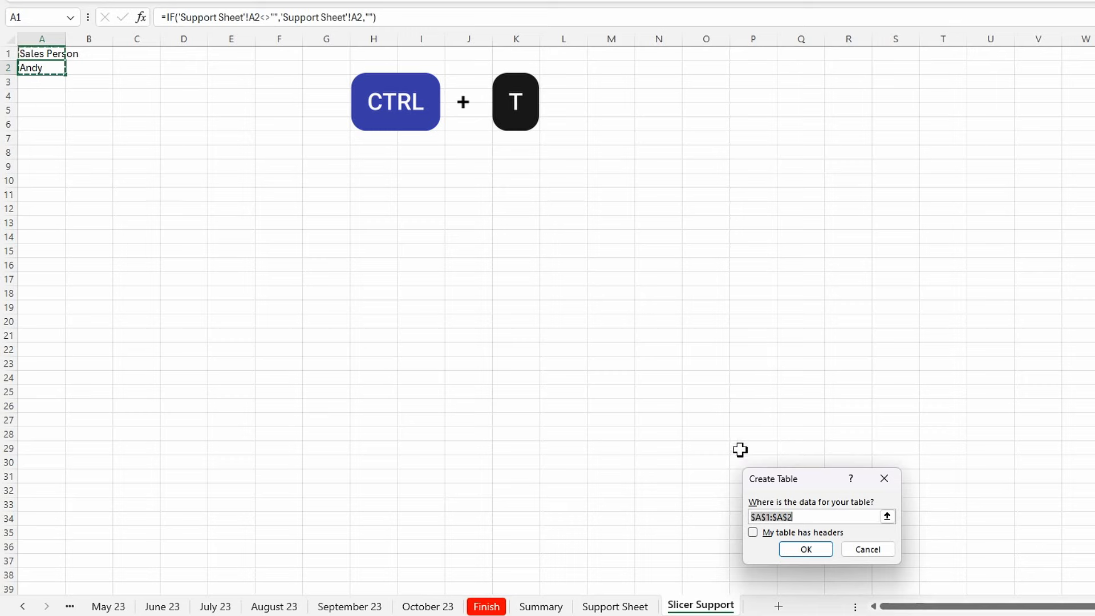
left_click_drag(813, 487, 248, 106)
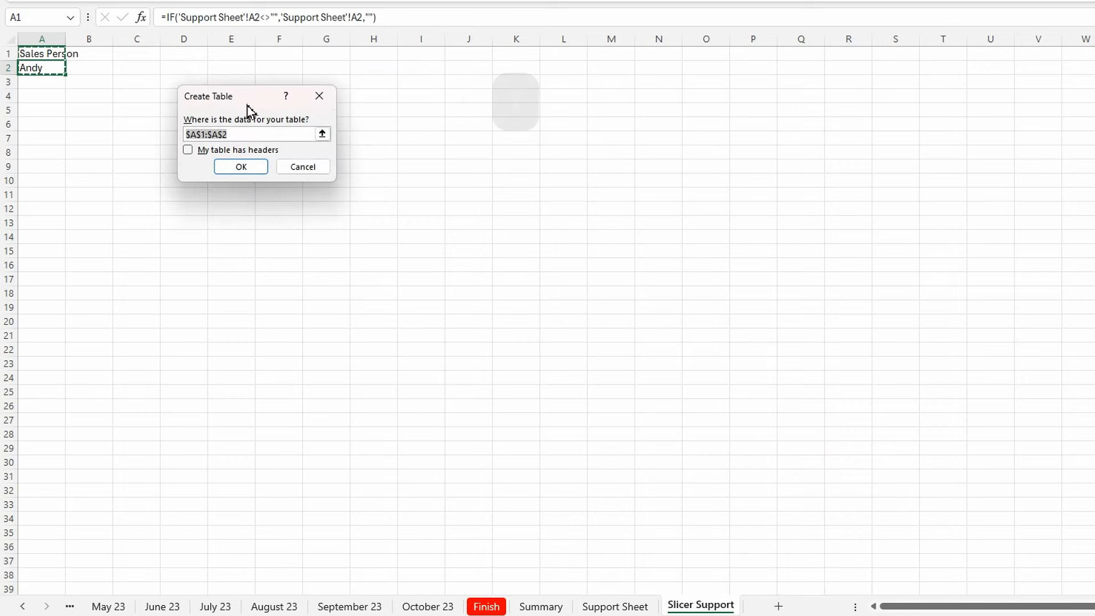
left_click(189, 150)
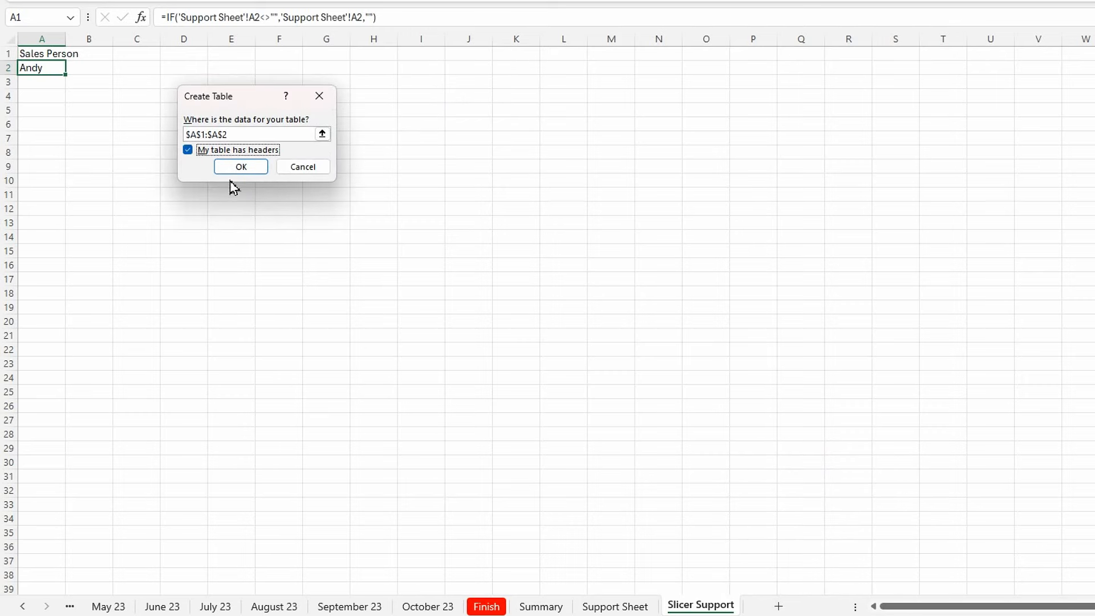
left_click(241, 169)
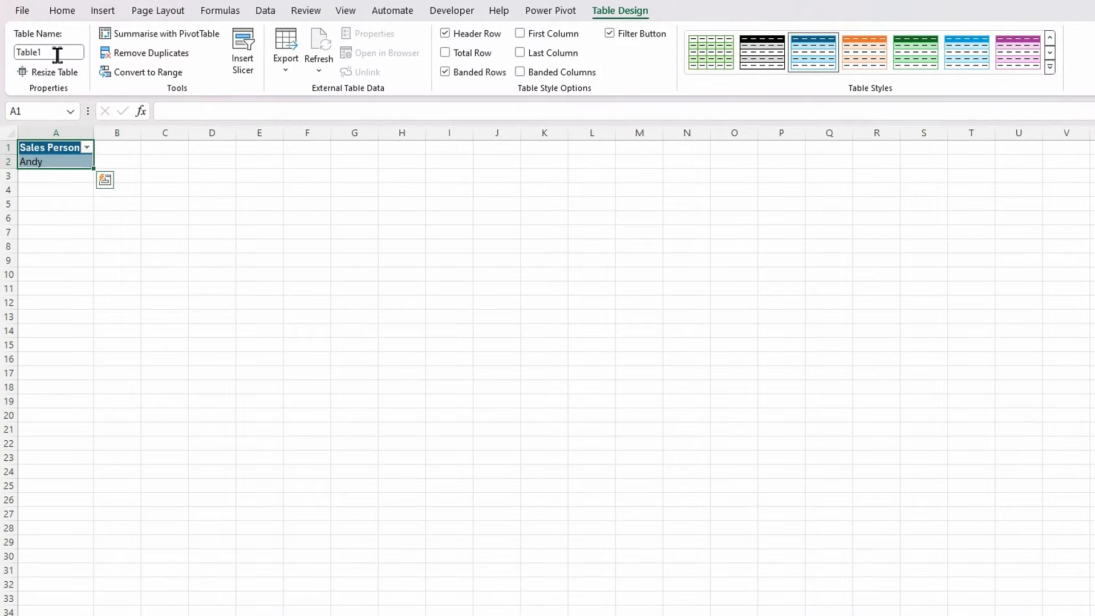
Name the new table tblSalesPeople.
left_click(54, 51)
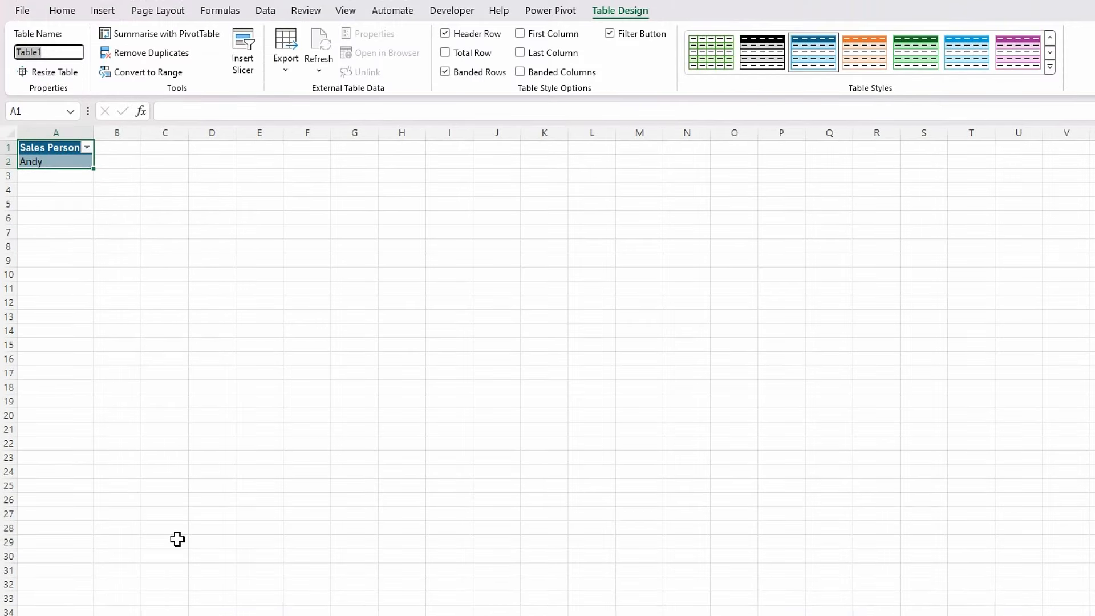
type("tblSalesPeople")
key("Return")
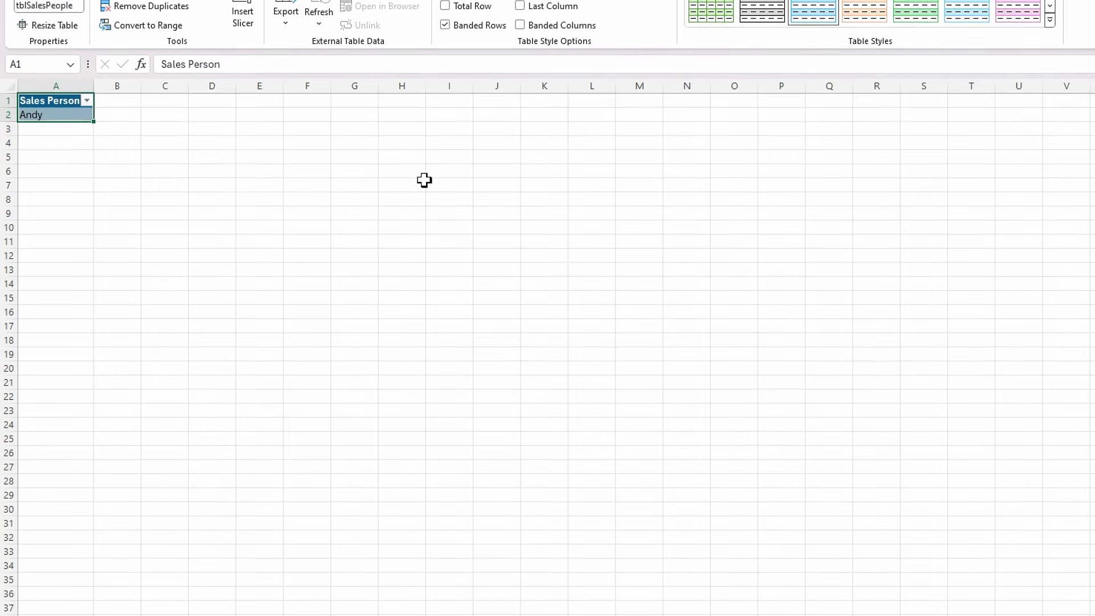
Add rows to the tblSalesPeople table down to row 14 so its formula pulls in every sales person.
left_click(61, 69)
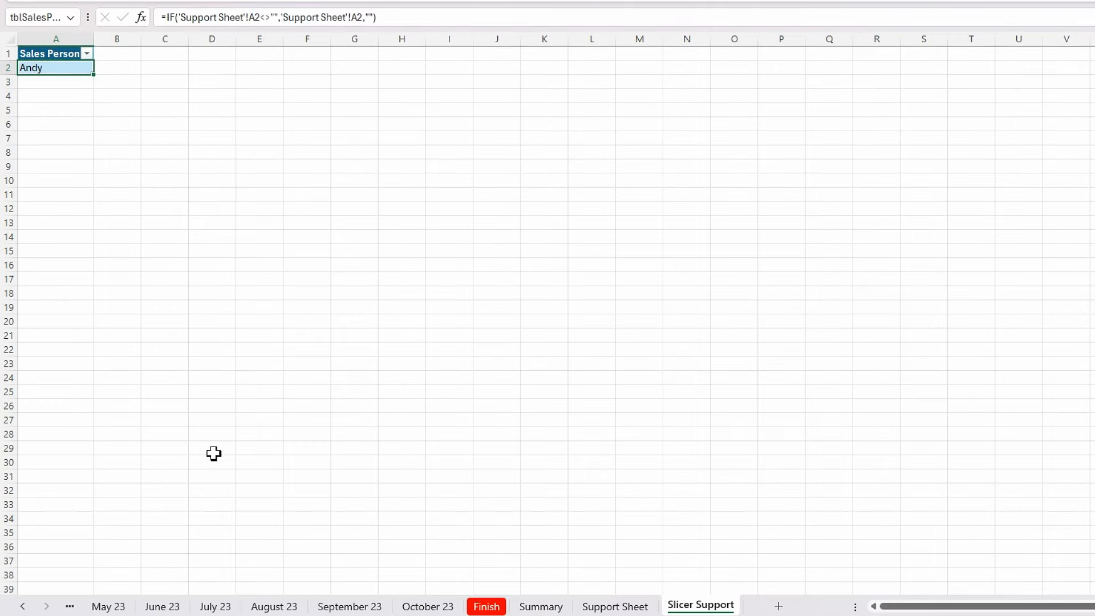
key("Tab")
key("Tab")
key("Tab")
key("Tab")
key("Tab")
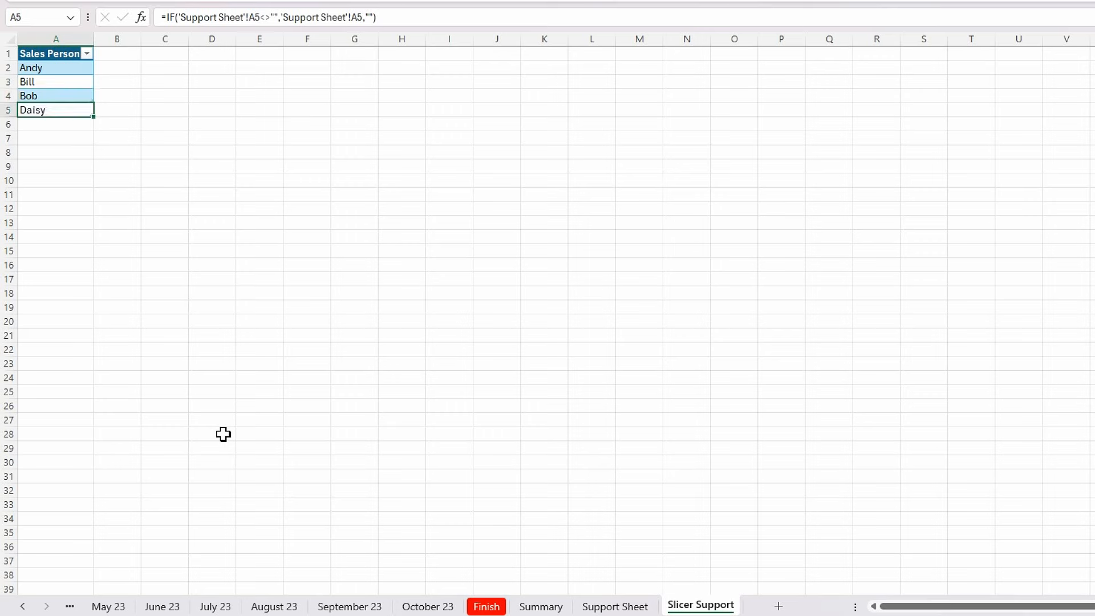
key("Tab")
key("Tab")
key("Tab")
key("Tab")
key("Tab")
key("Tab")
key("Tab")
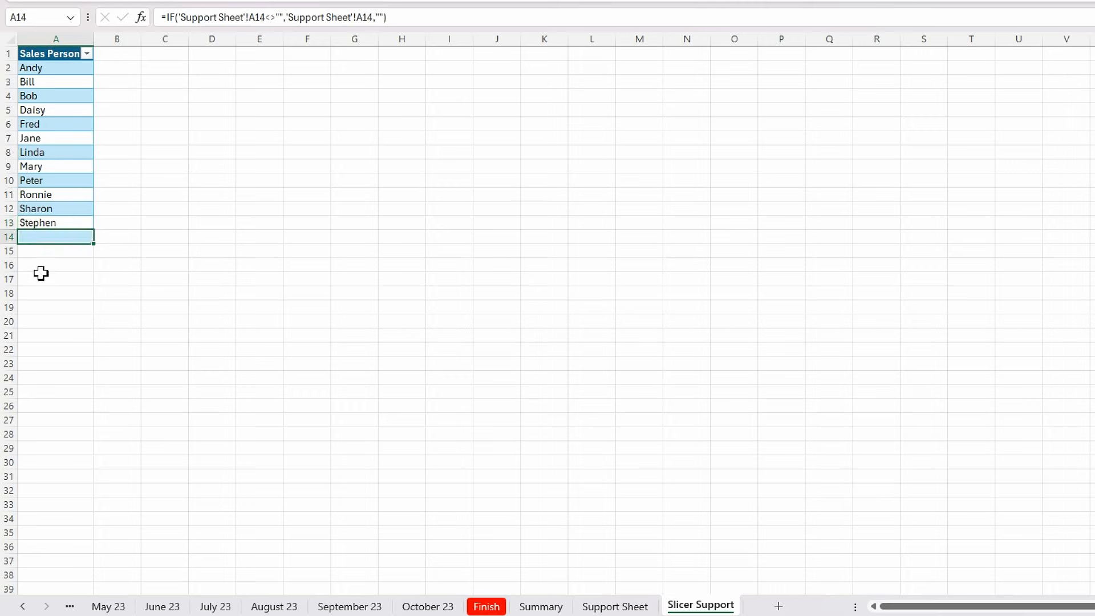
Delete the blank table row 14 from tblSalesPeople.
right_click(64, 237)
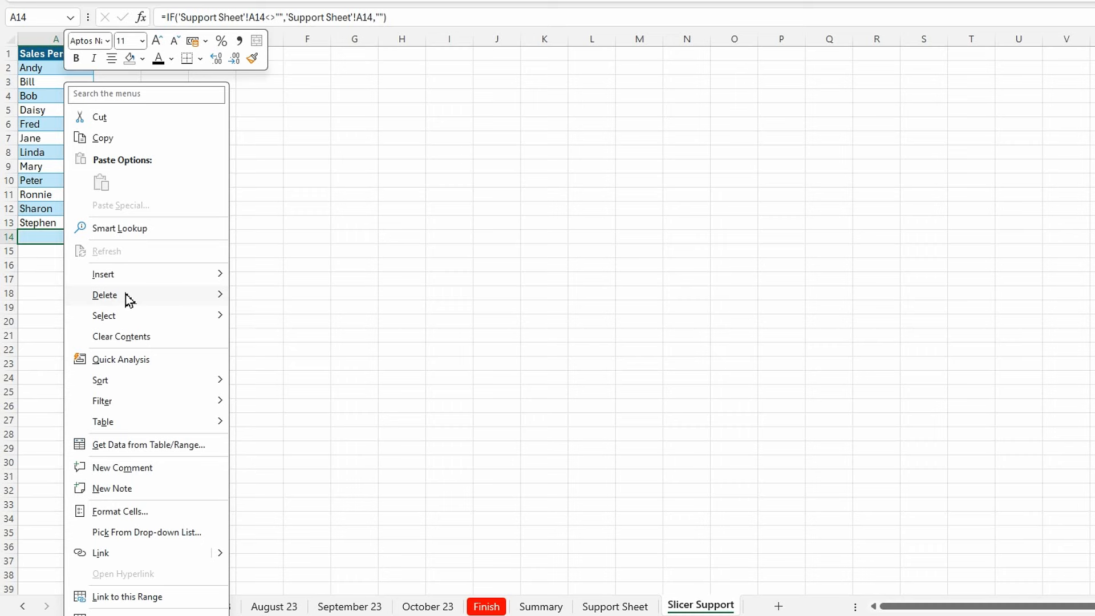
mouse_move(129, 301)
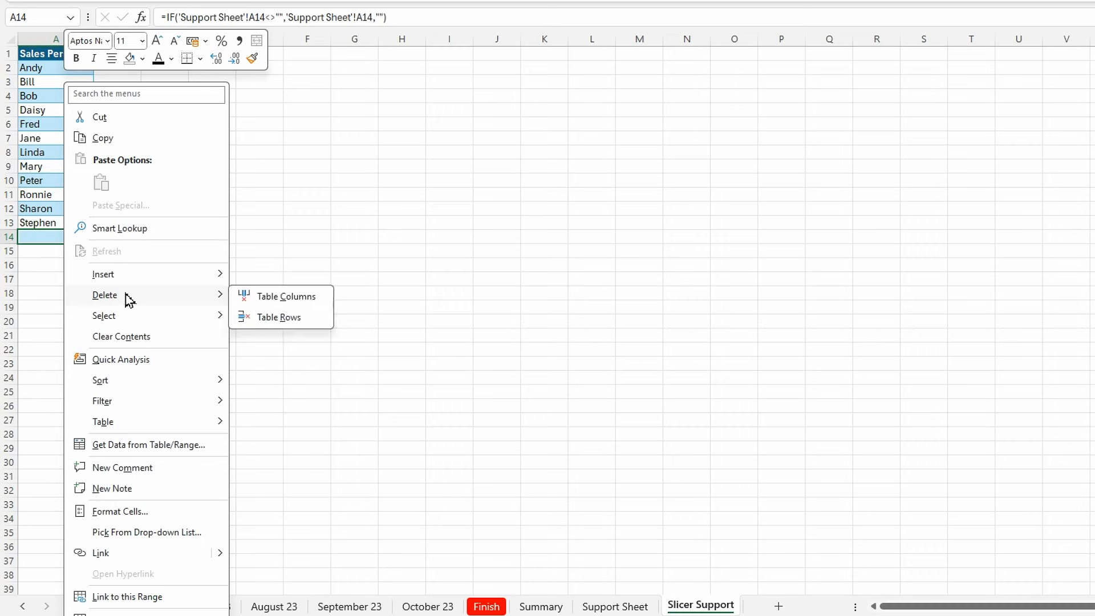
left_click(275, 319)
left_click(154, 307)
Enter the label Sales People check in C1 of Slicer Support and autofit column C.
left_click(154, 53)
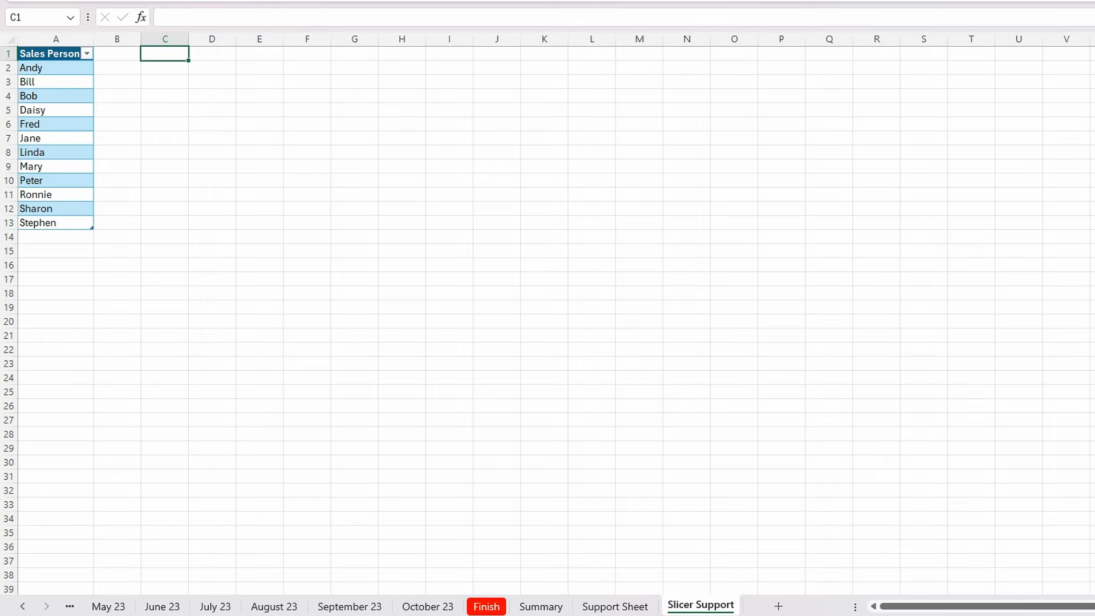
left_click(615, 606)
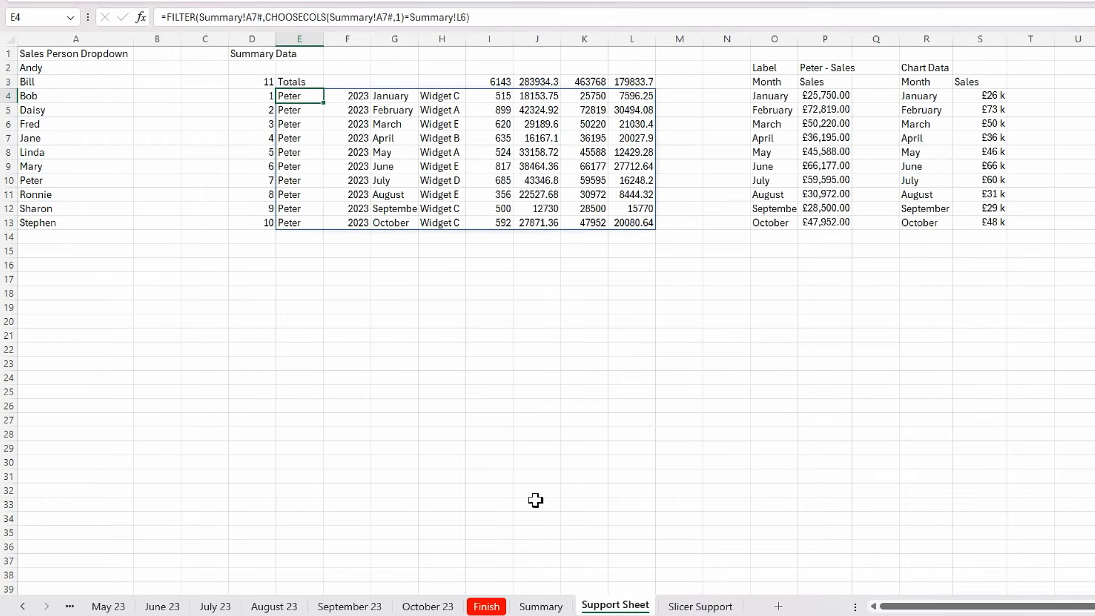
left_click(716, 609)
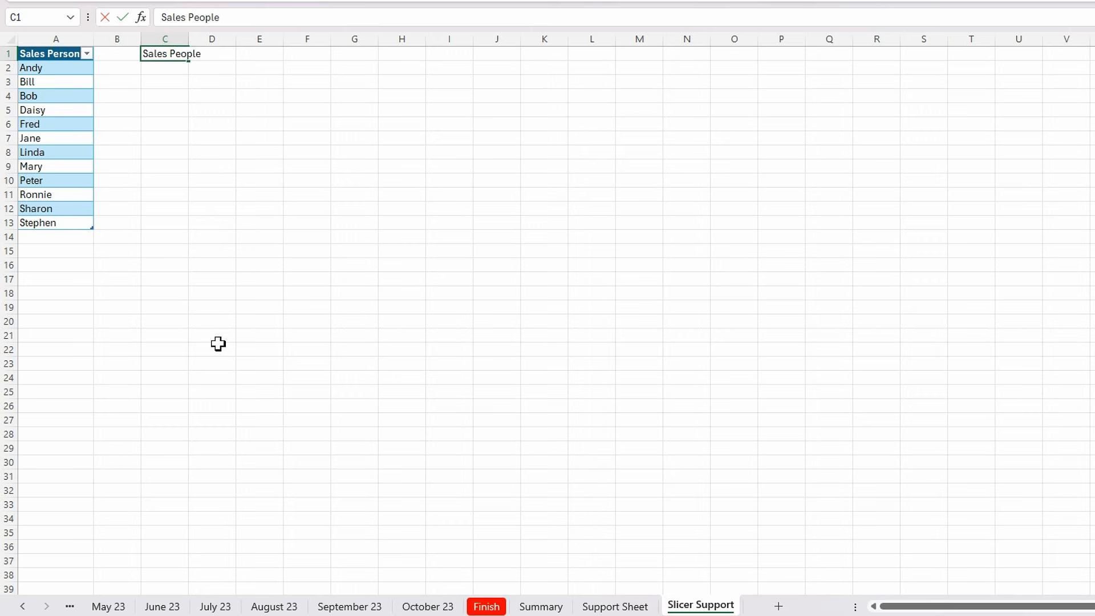
key("Tab")
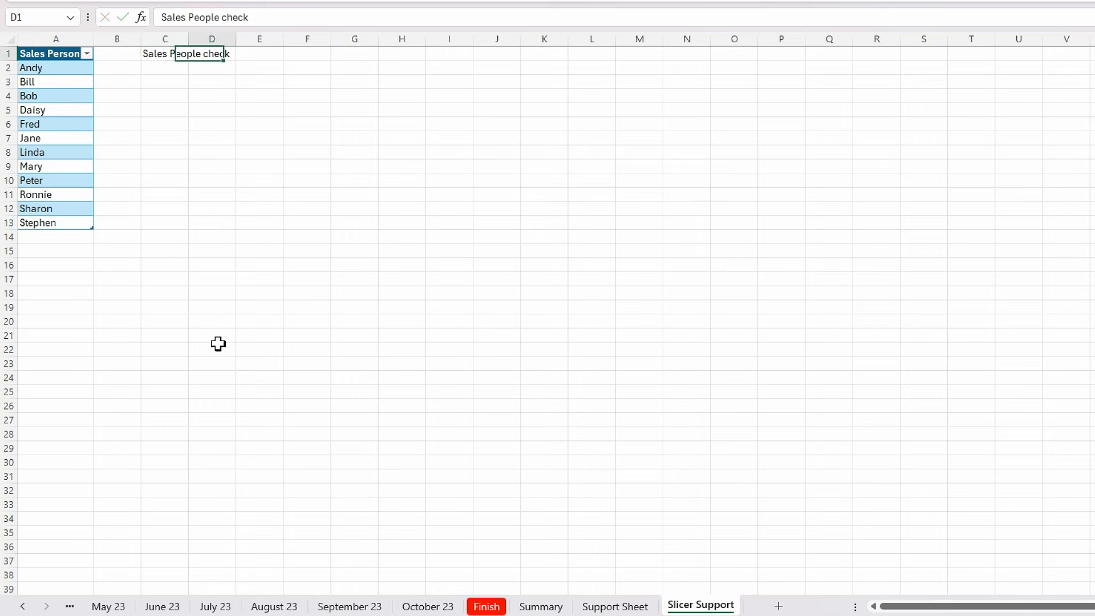
double_click(191, 37)
Enter =COUNTA(tblSalesPeople[Sales Person]) in D1 to count the table's sales people.
type("=")
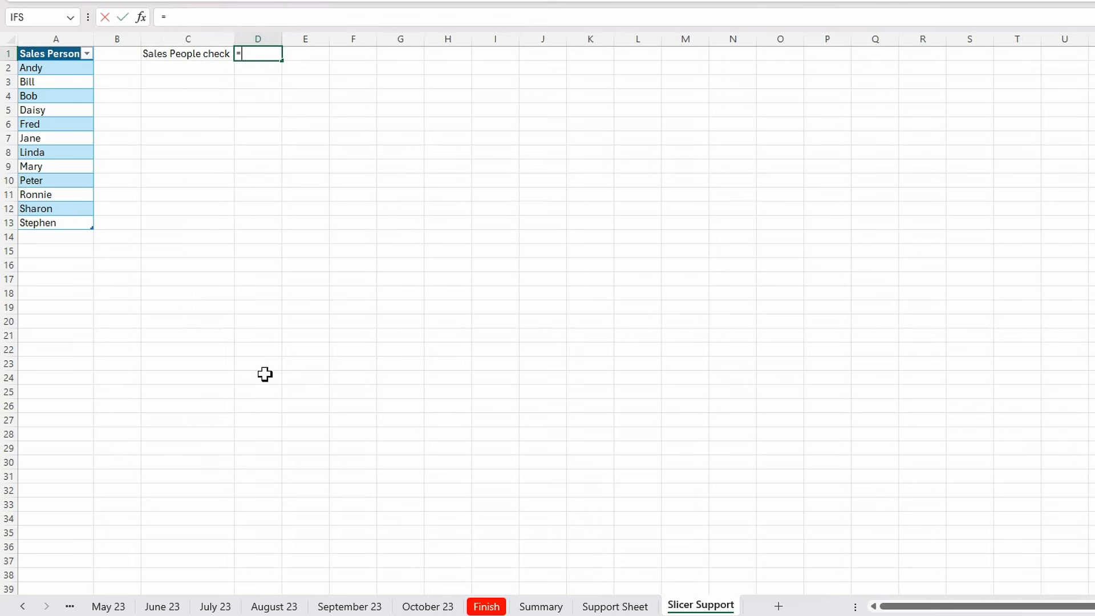
type("cou")
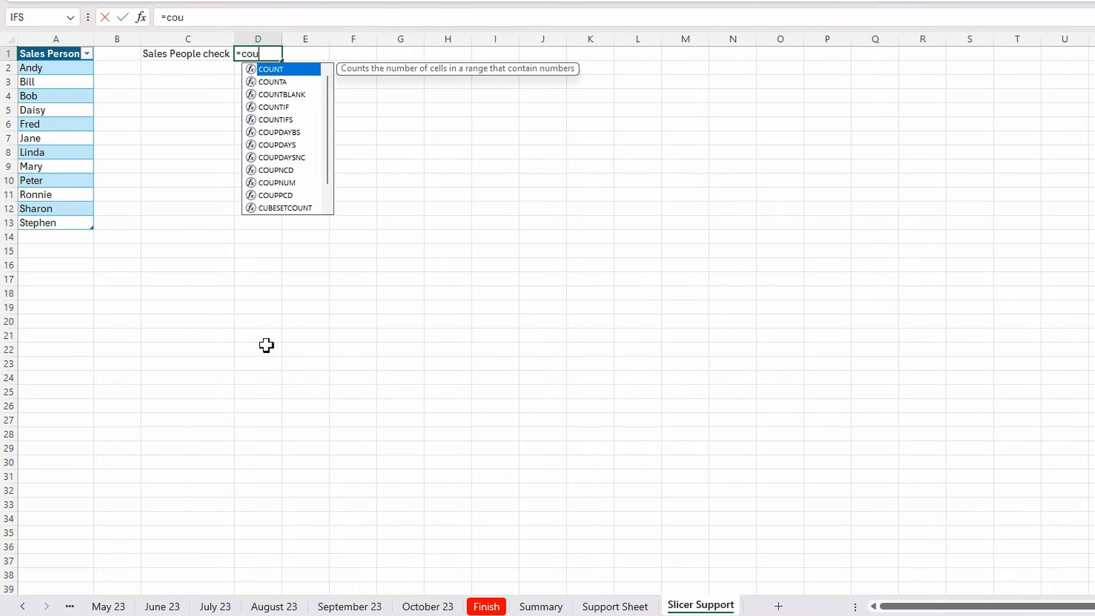
double_click(273, 83)
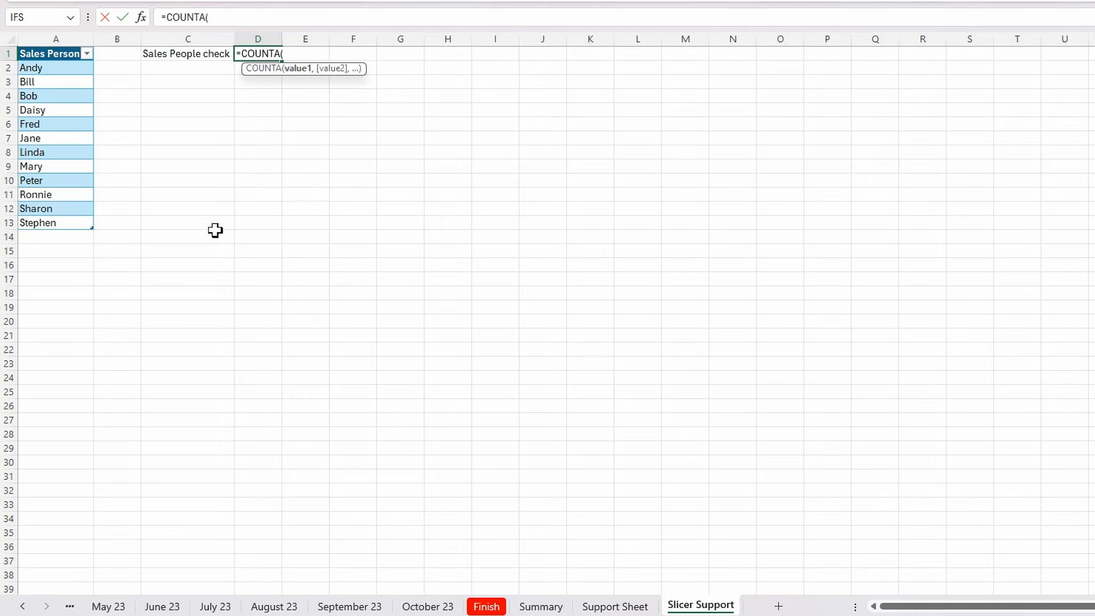
left_click(54, 44)
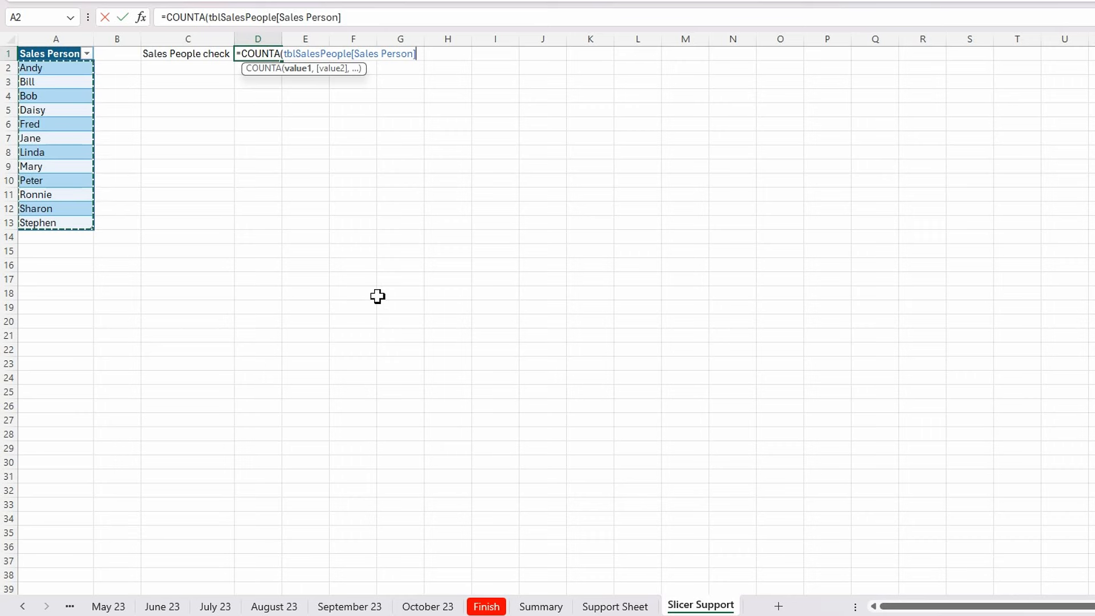
type(")")
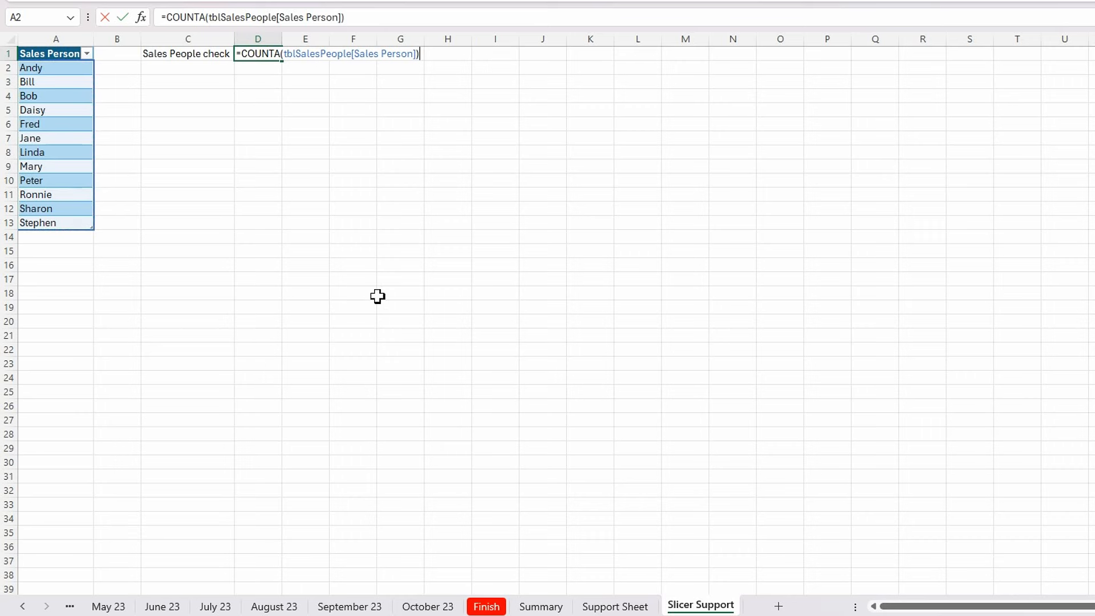
key("Return")
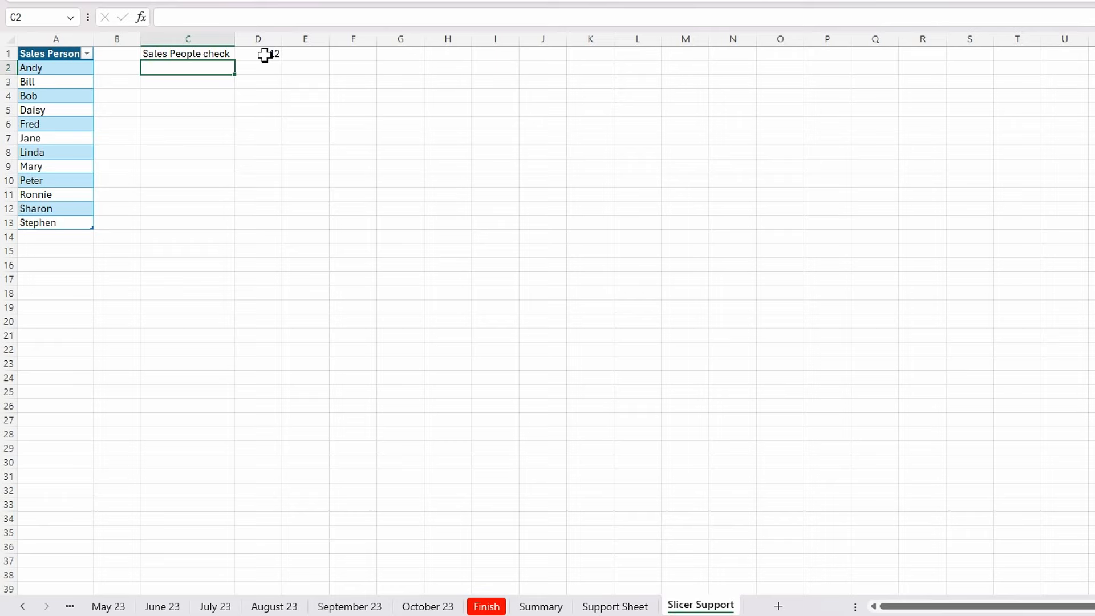
Enter =COUNTA(A2#) in B1 of the Support Sheet to count the spilled sales person list.
left_click(609, 607)
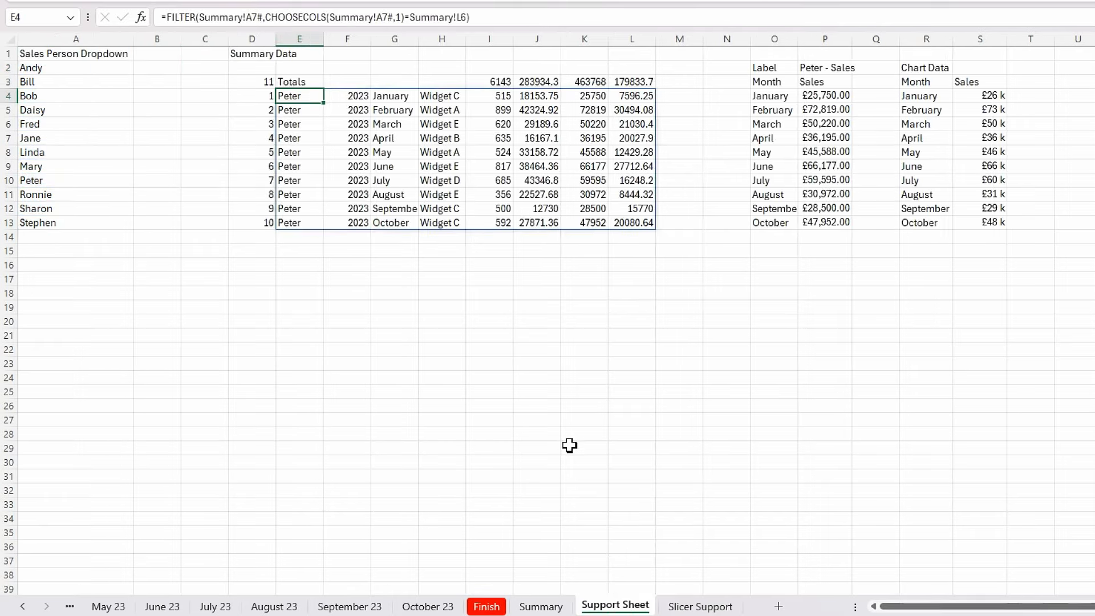
left_click(155, 57)
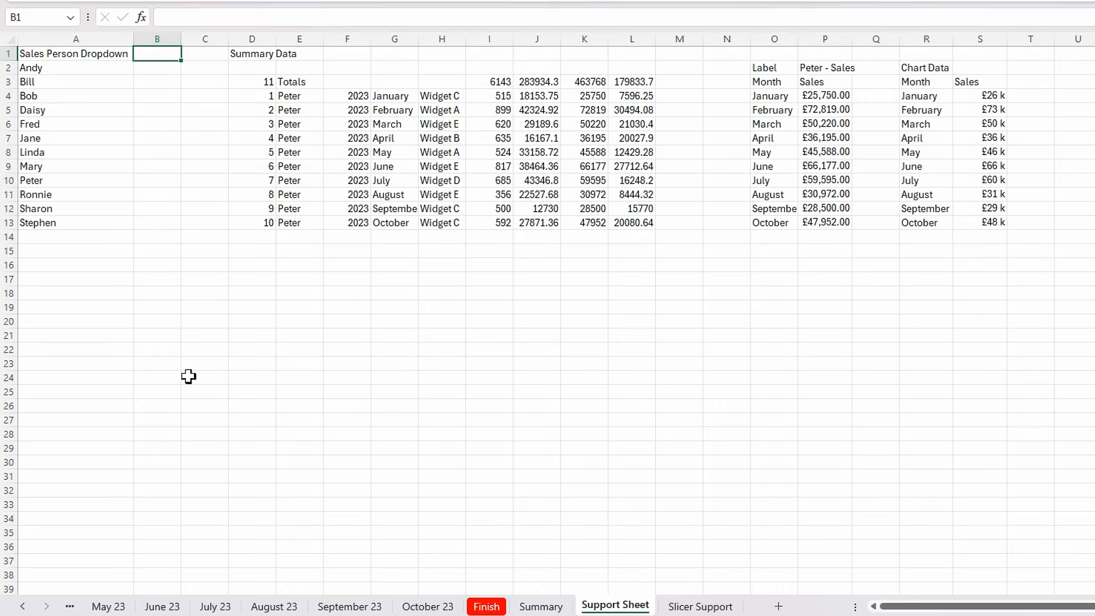
type("=count")
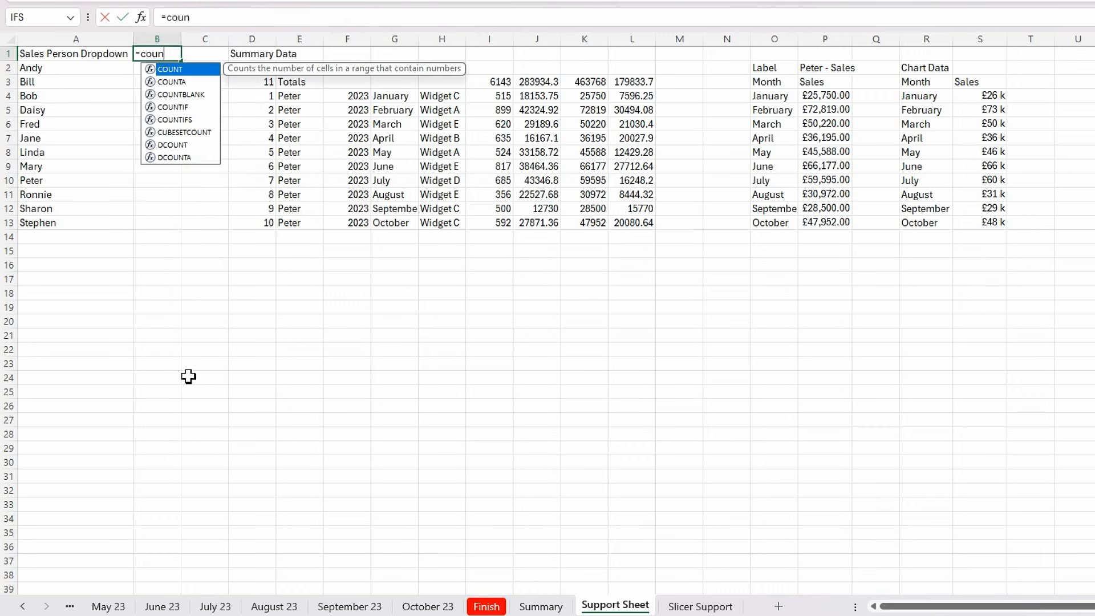
double_click(180, 83)
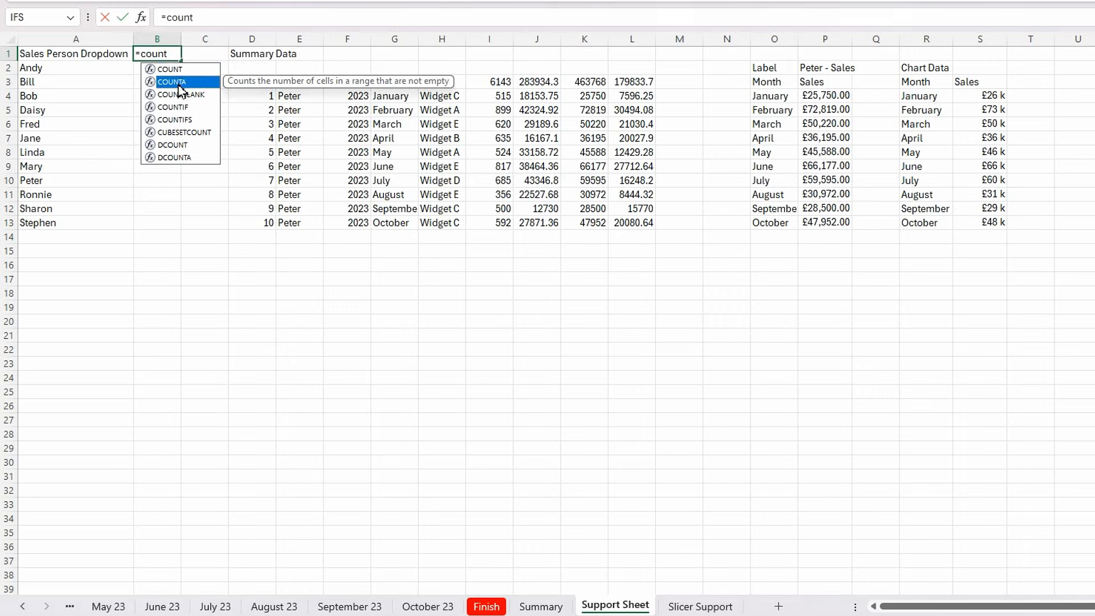
left_click(60, 69)
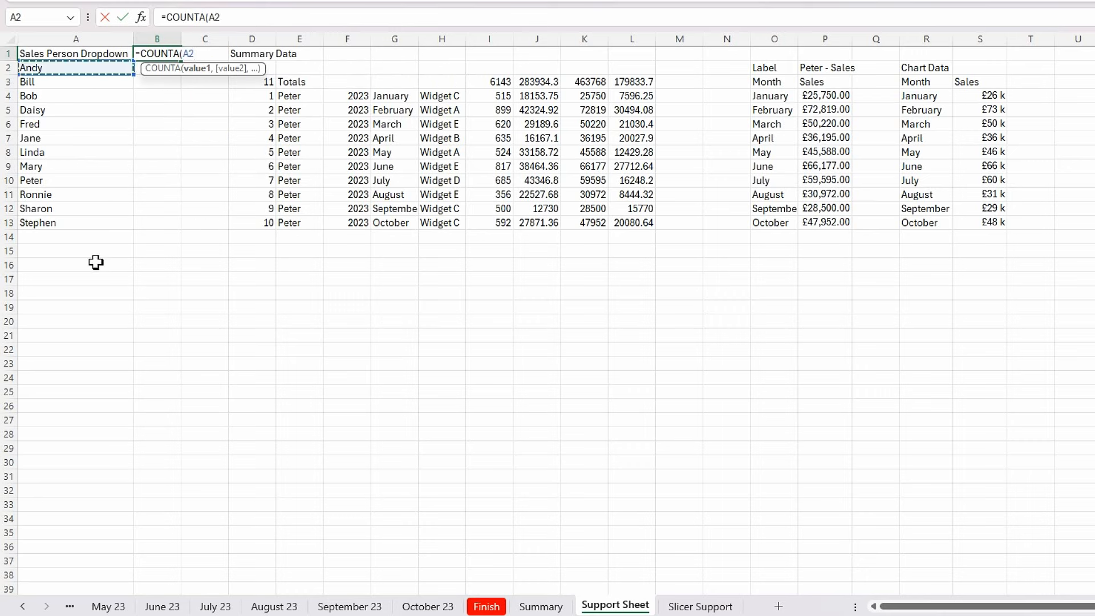
type("#)")
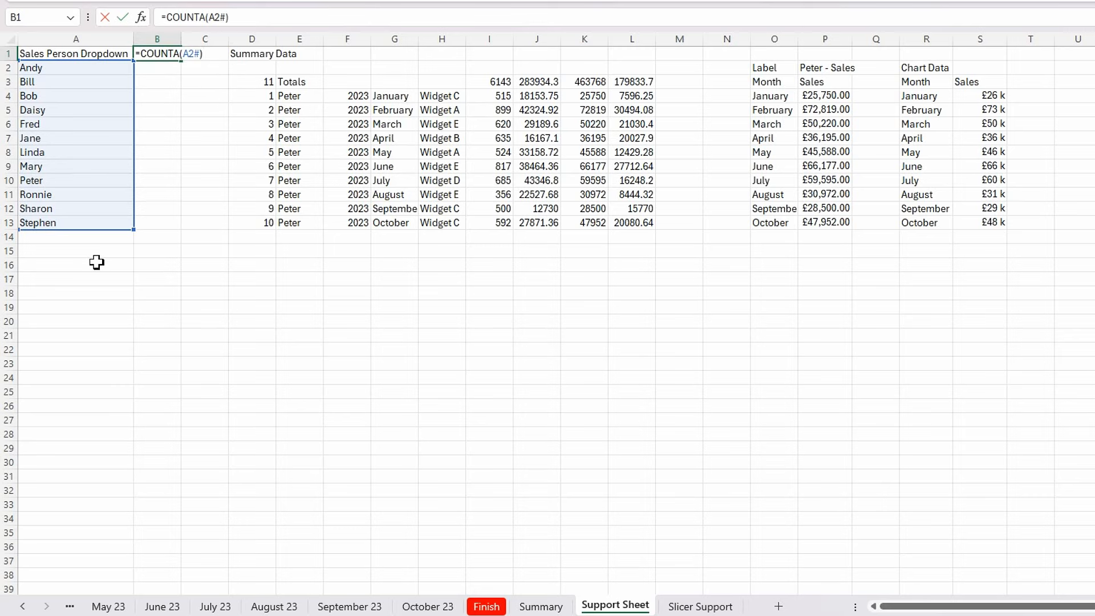
key("Return")
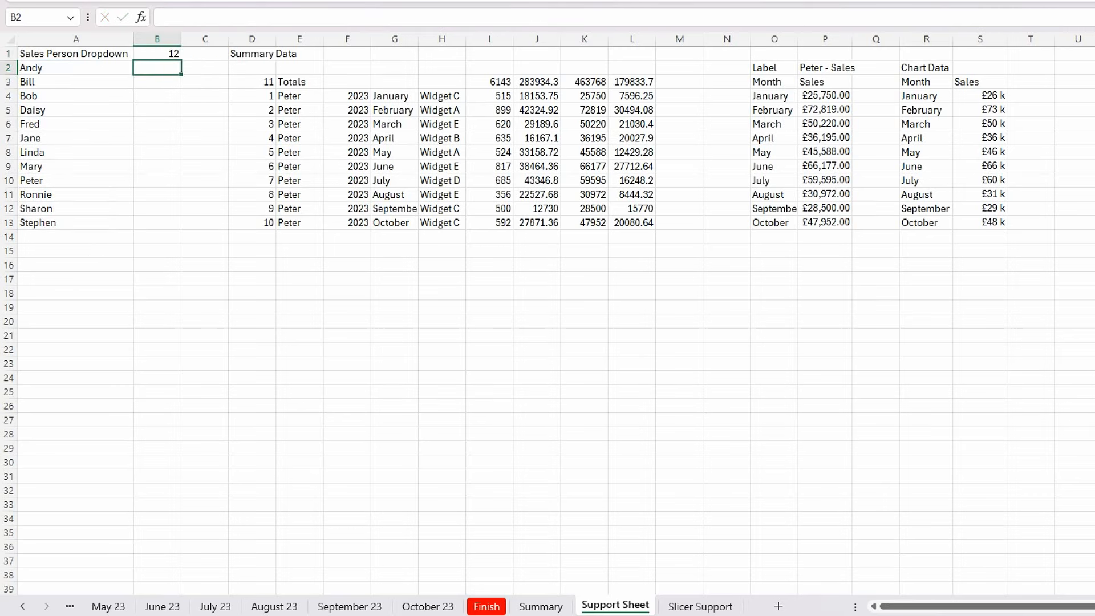
Enter the label Sales People Selected in E1 of Slicer Support and autofit column E.
left_click(693, 607)
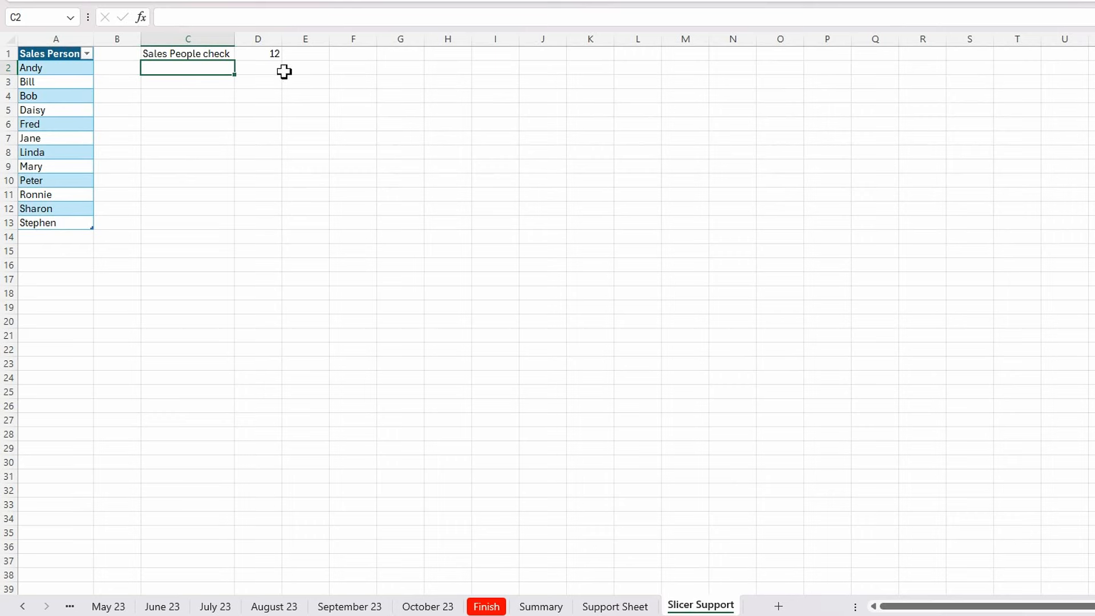
left_click(310, 57)
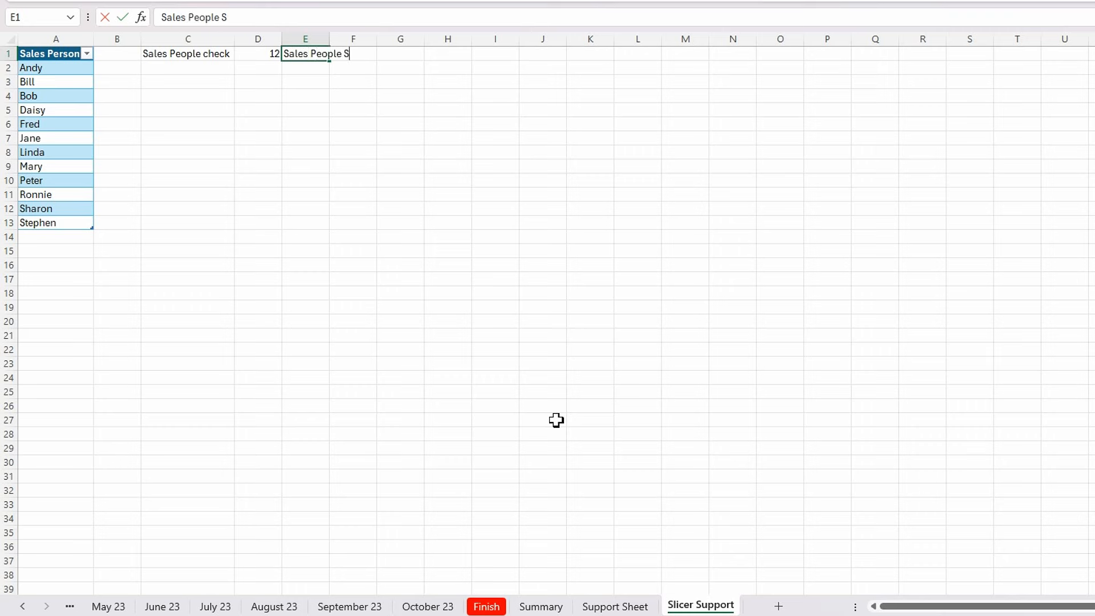
key("Tab")
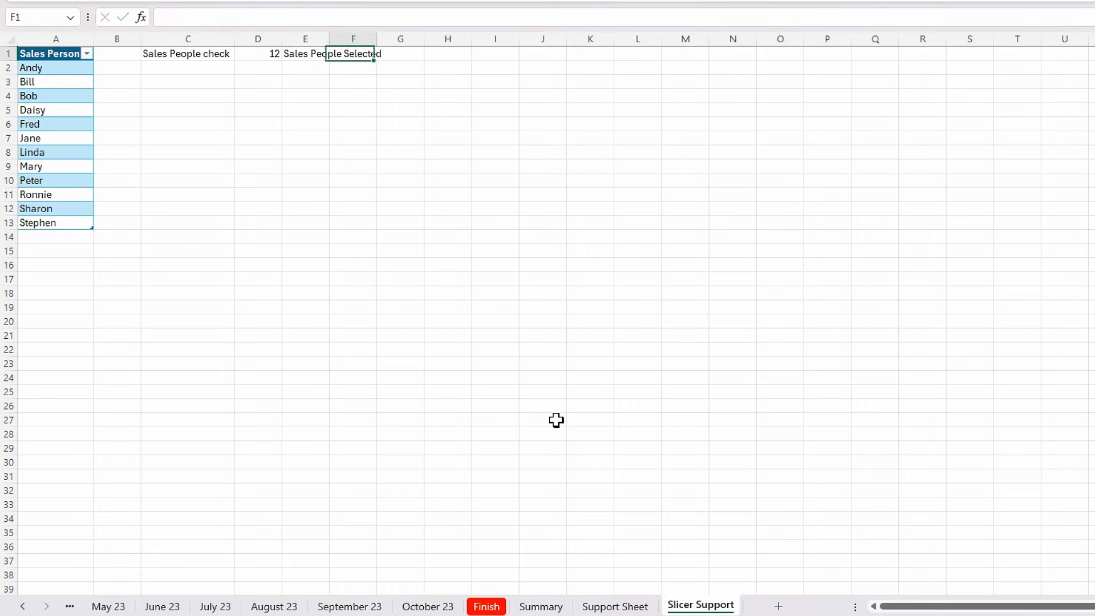
double_click(331, 40)
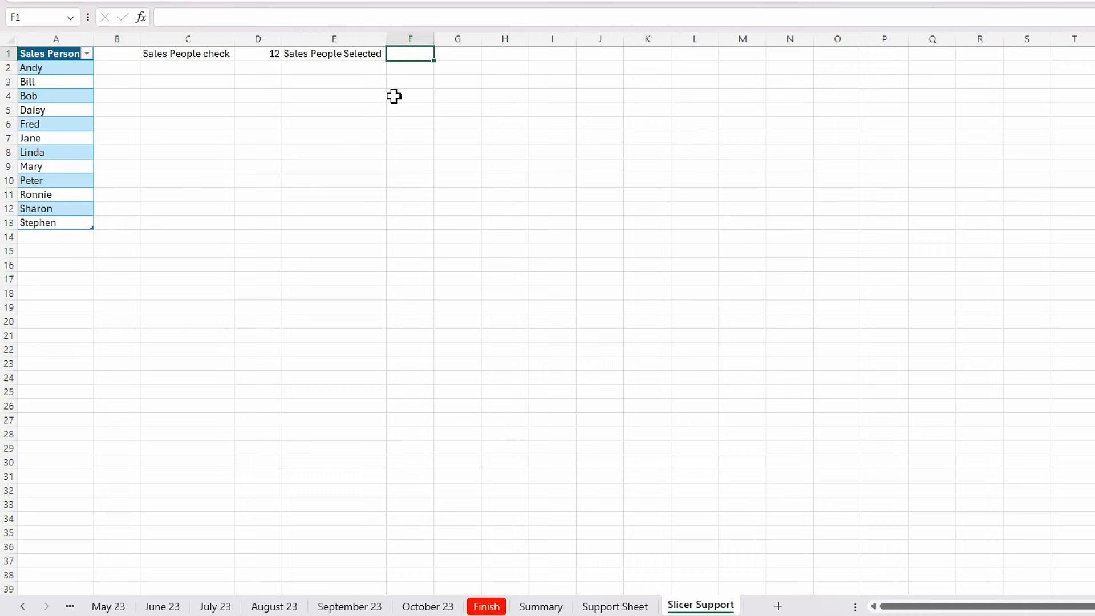
Enter =SUBTOTAL(3,tblSalesPeople[Sales Person]) in F1 of Slicer Support to count the visible sales people.
type("sub")
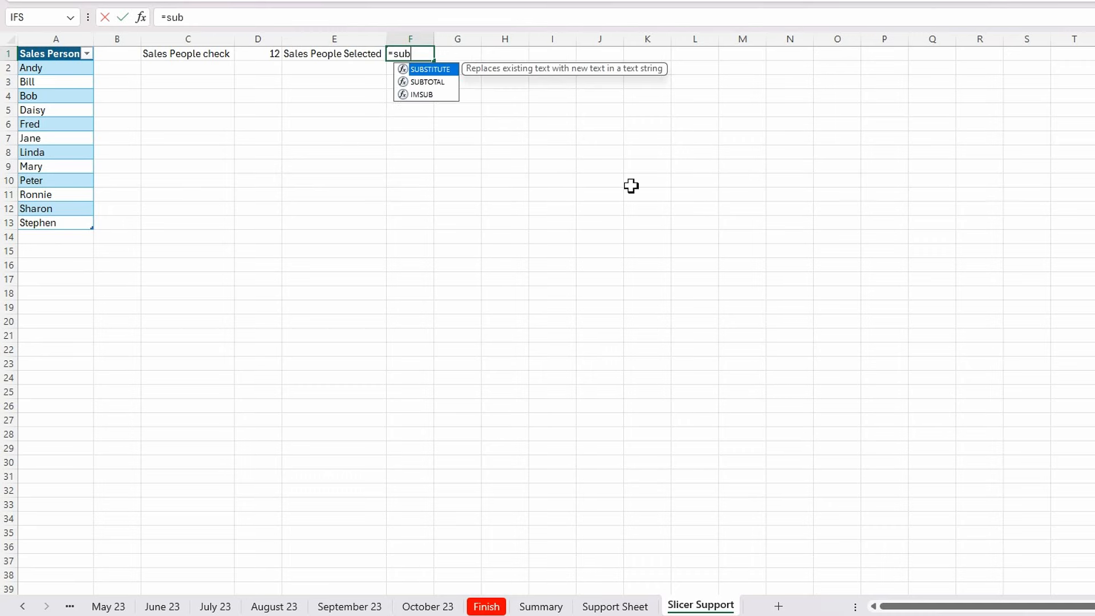
double_click(427, 81)
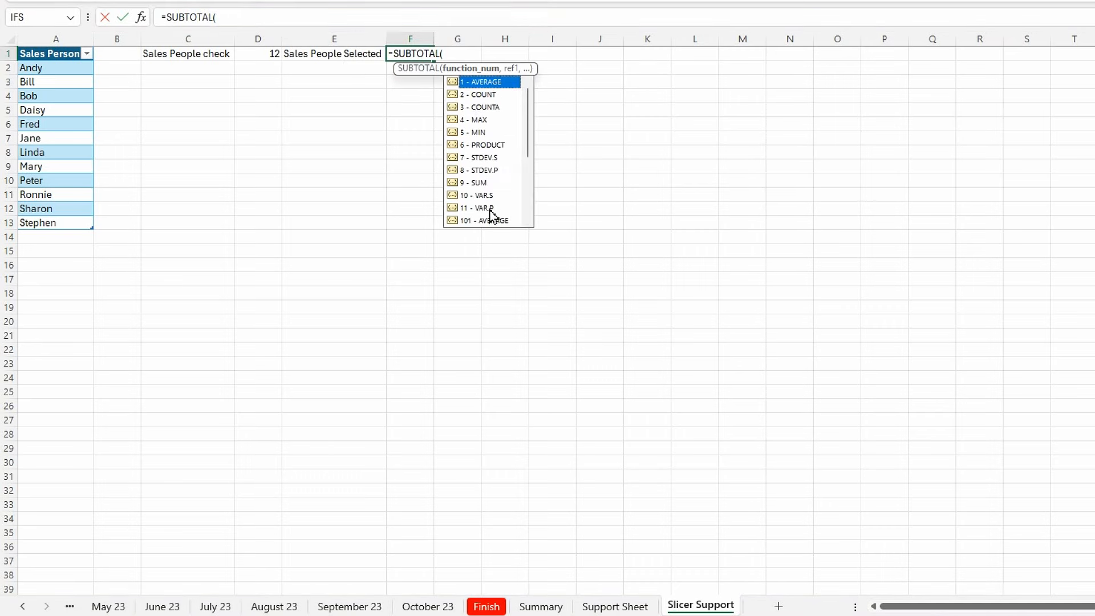
double_click(494, 109)
type(",")
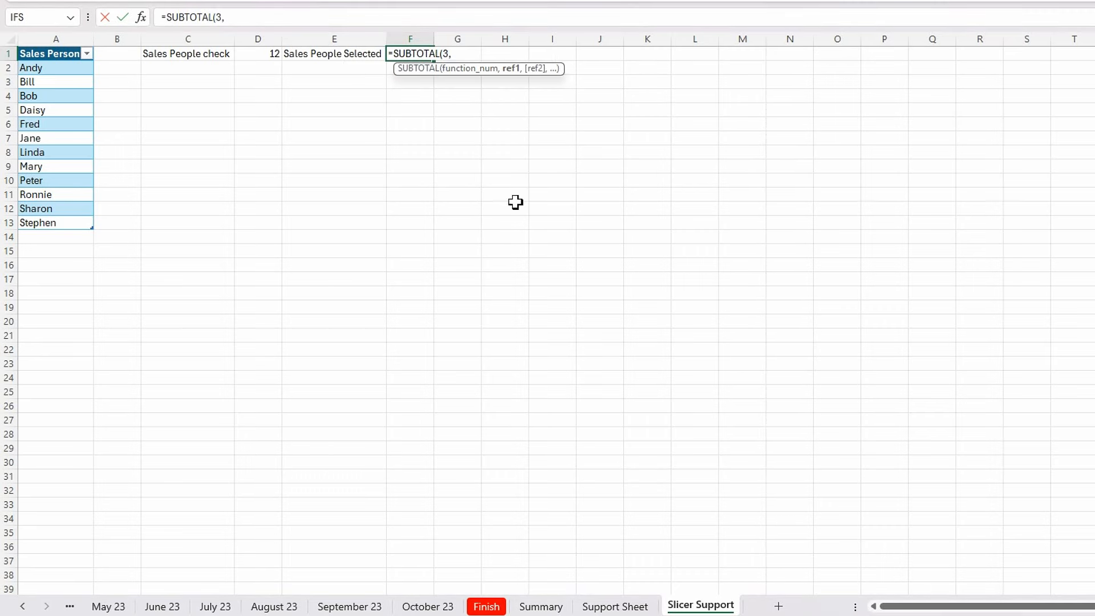
left_click(48, 50)
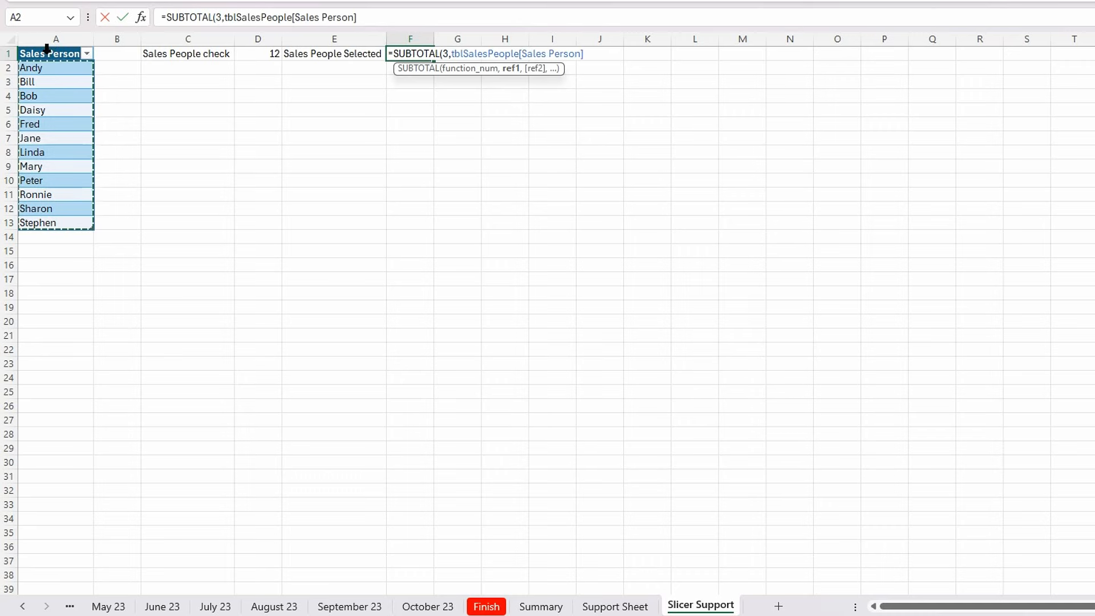
type(")")
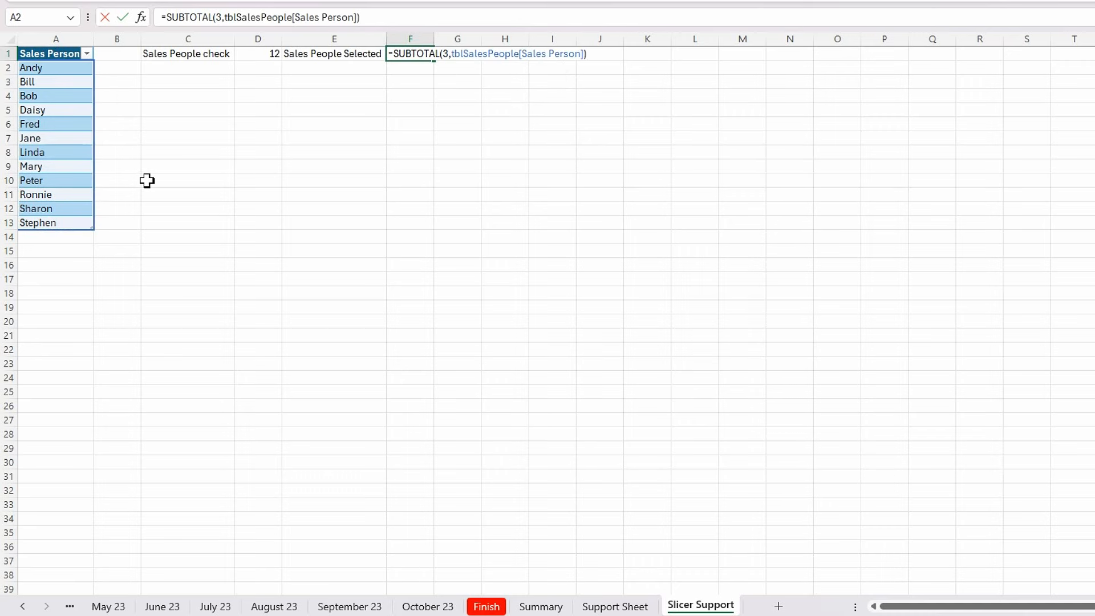
key("Return")
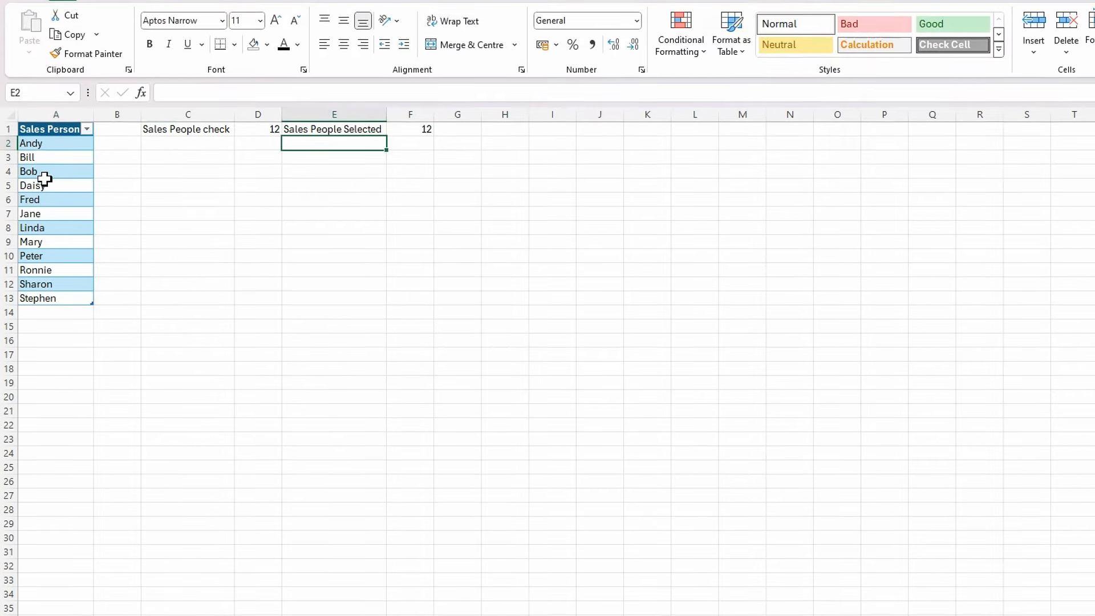
Insert a Sales Person slicer for the sales people table and place it over columns I to K near row 2.
left_click(45, 174)
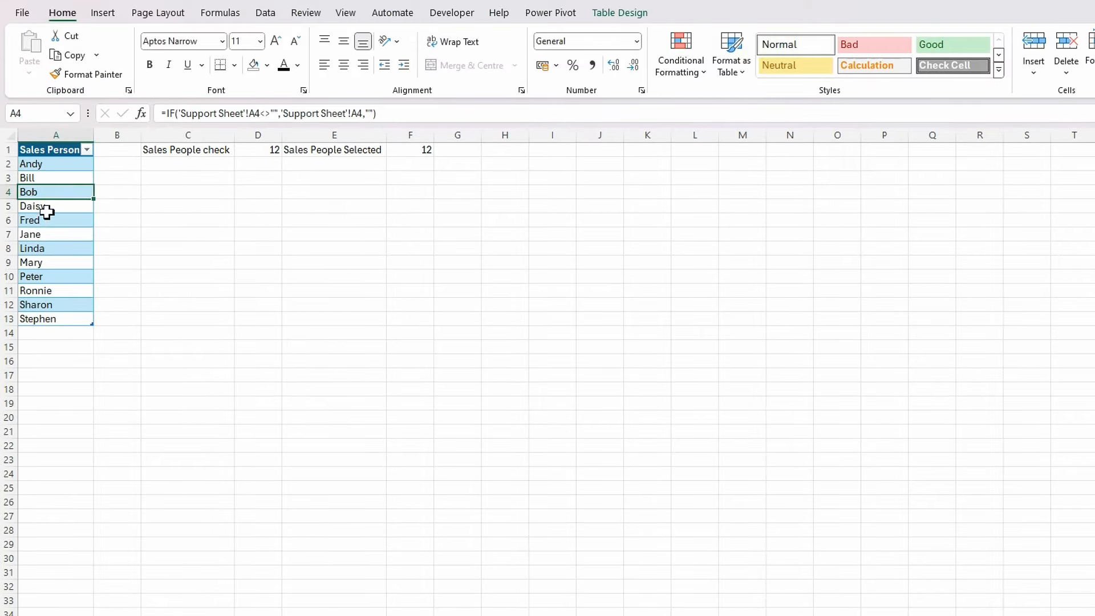
left_click(108, 13)
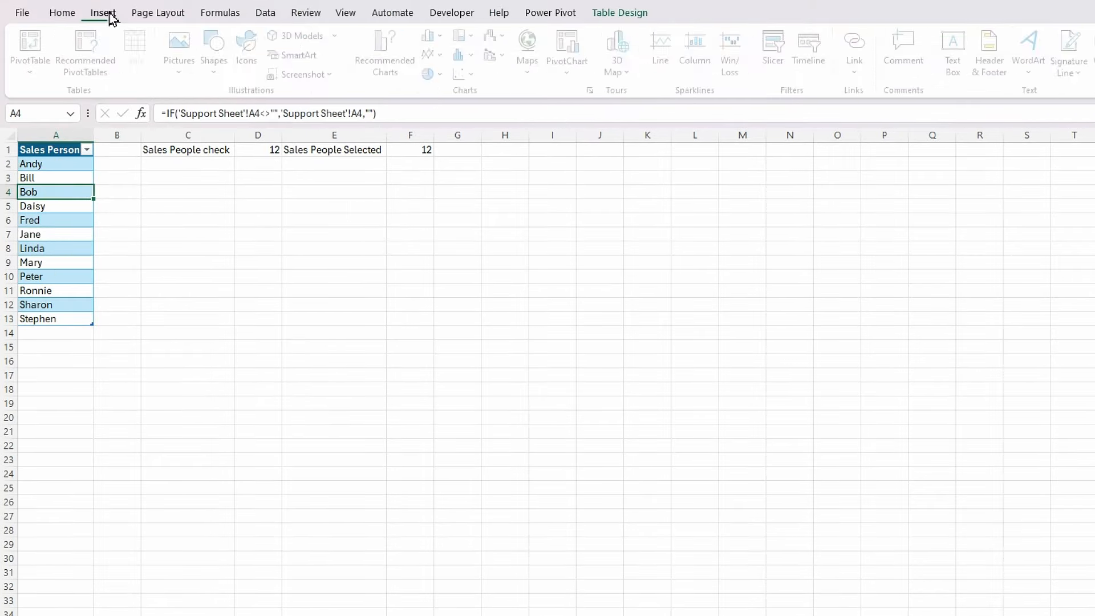
left_click(780, 54)
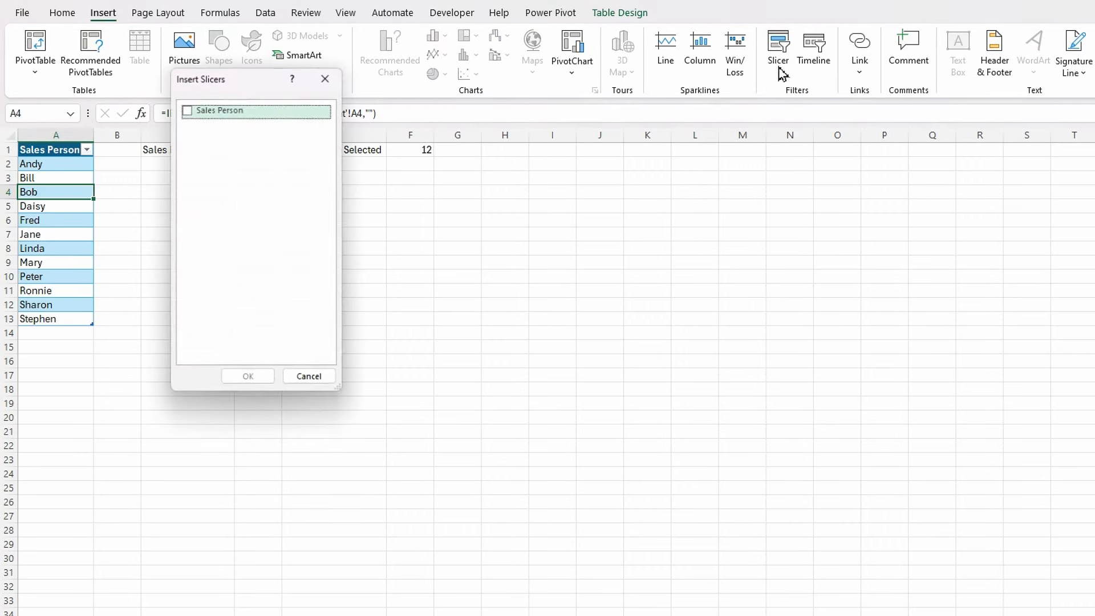
left_click(188, 111)
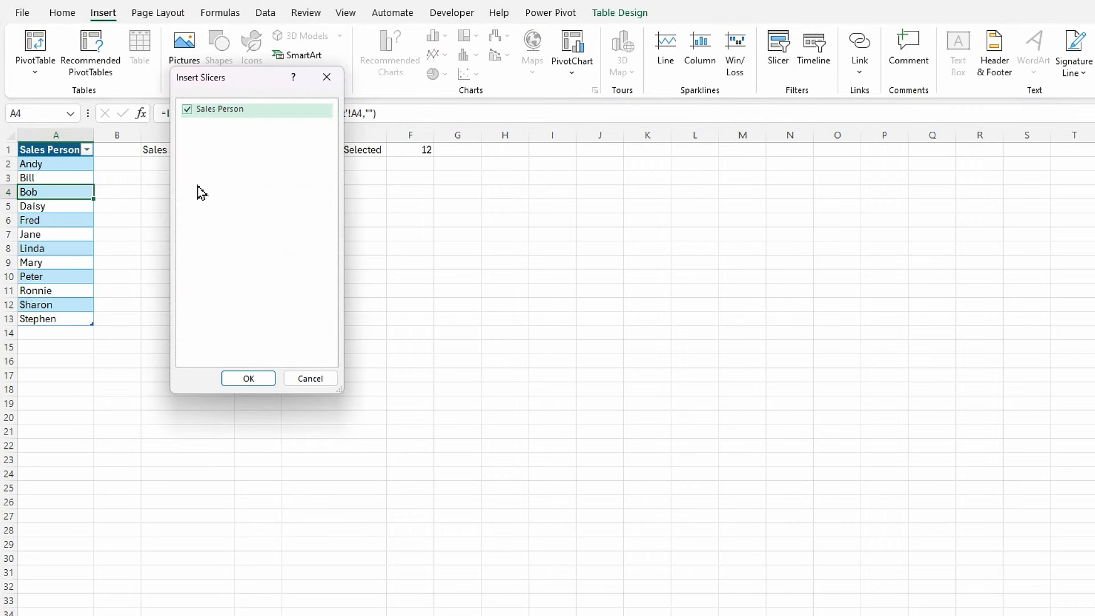
left_click(270, 380)
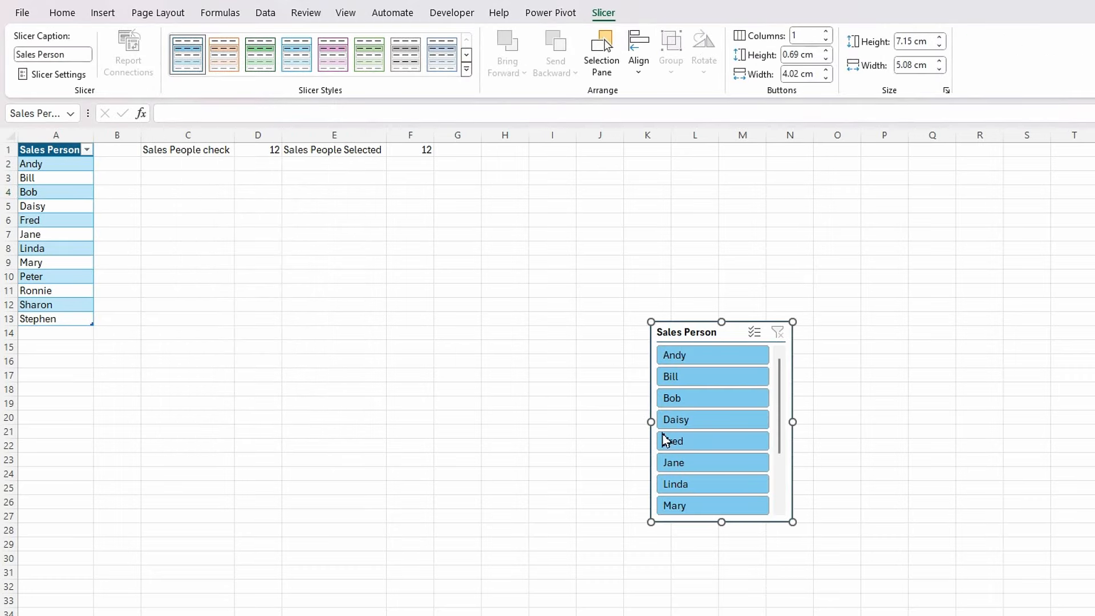
left_click_drag(686, 327, 568, 164)
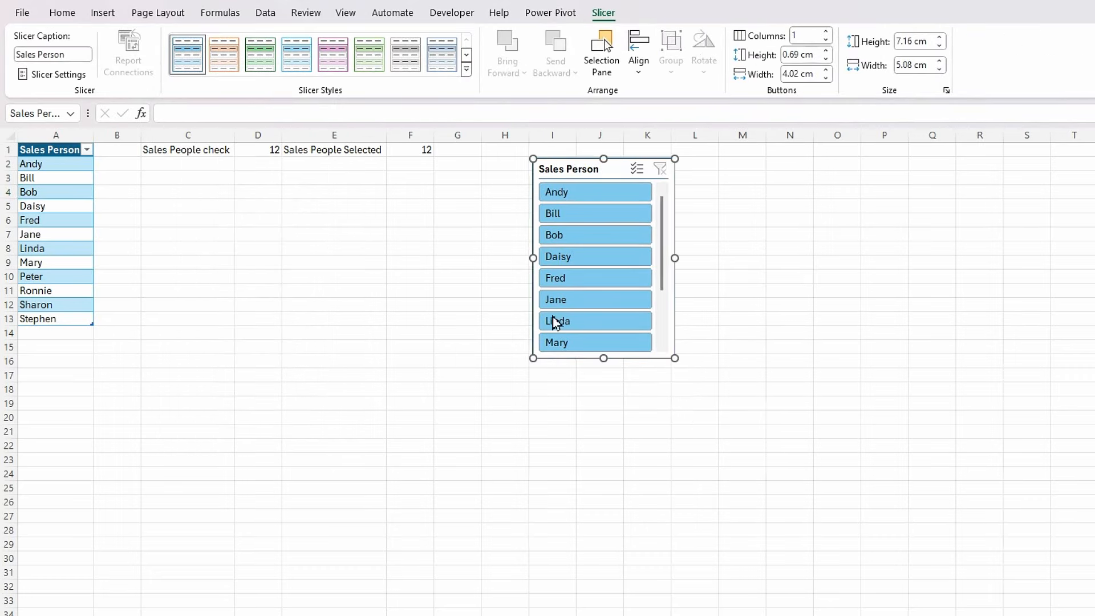
Test the slicer by filtering the table to the first sales person and clearing the filter again.
left_click(569, 195)
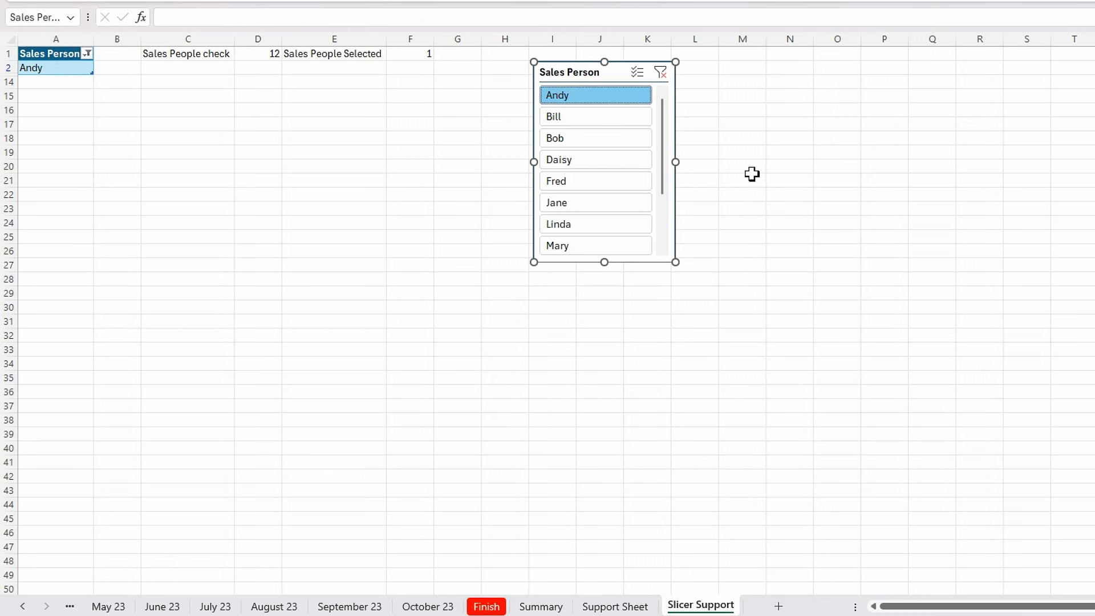
left_click(660, 73)
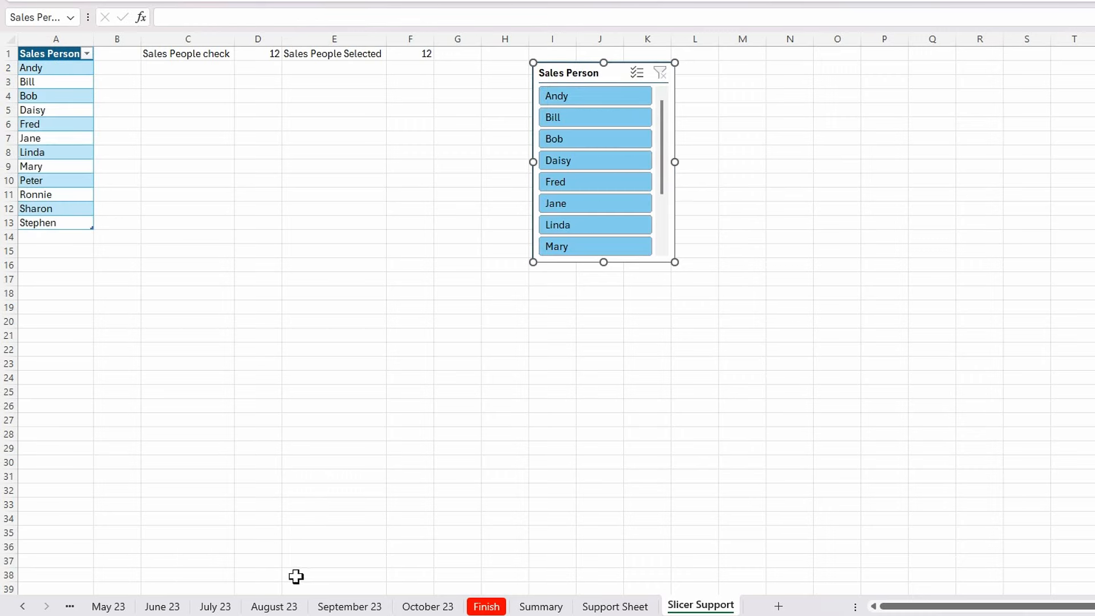
Delete the last row of the sales people table to test the check counts.
right_click(64, 224)
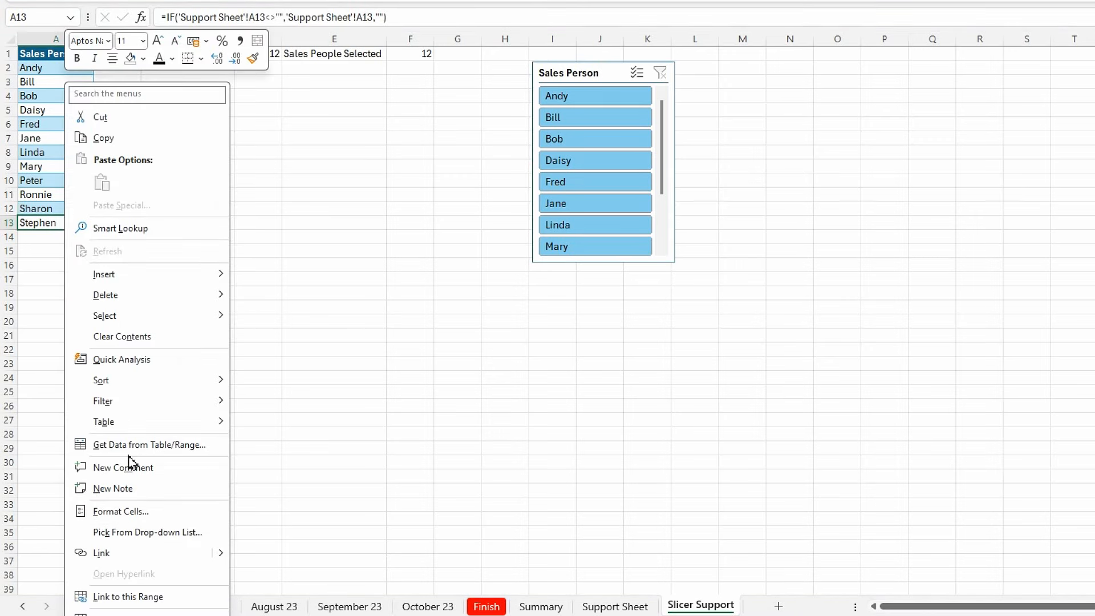
mouse_move(137, 302)
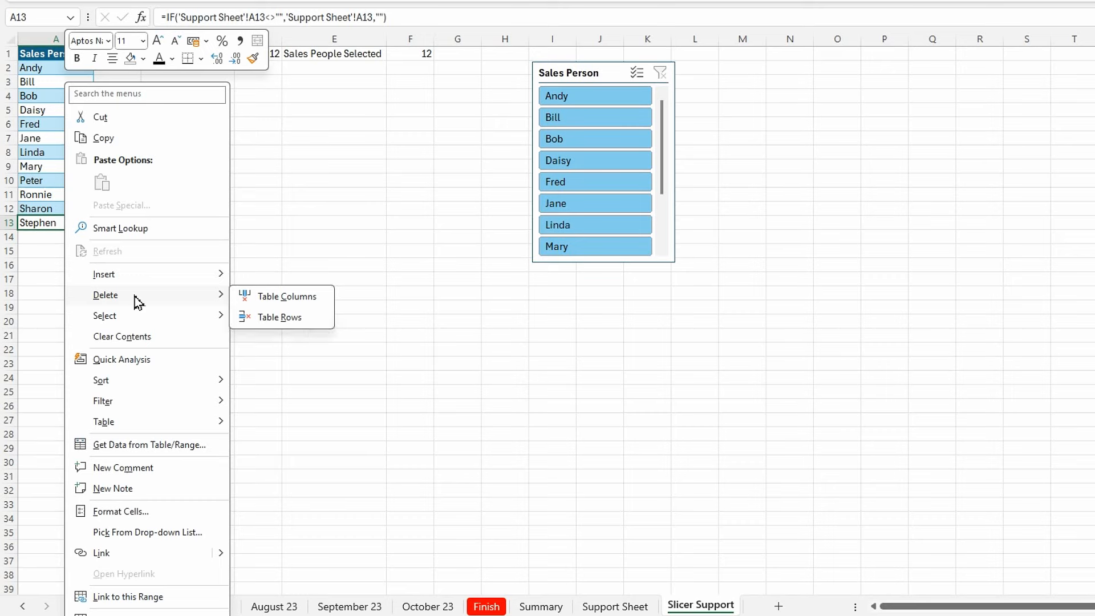
left_click(279, 317)
left_click(127, 306)
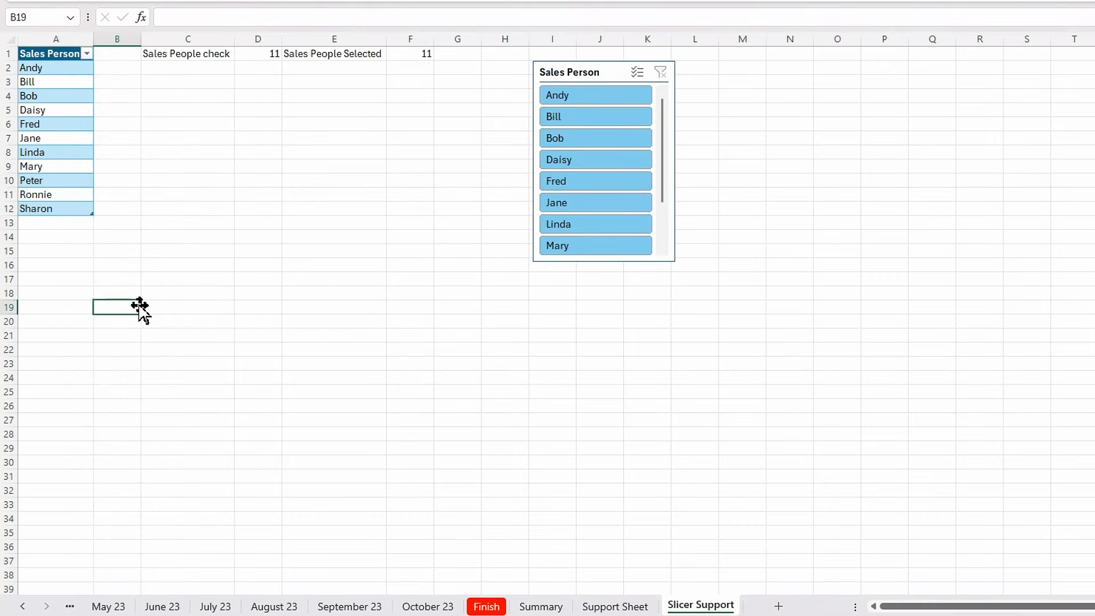
Check the sales person count on the Support Sheet, view the Summary sheet and return to Slicer Support.
left_click(607, 608)
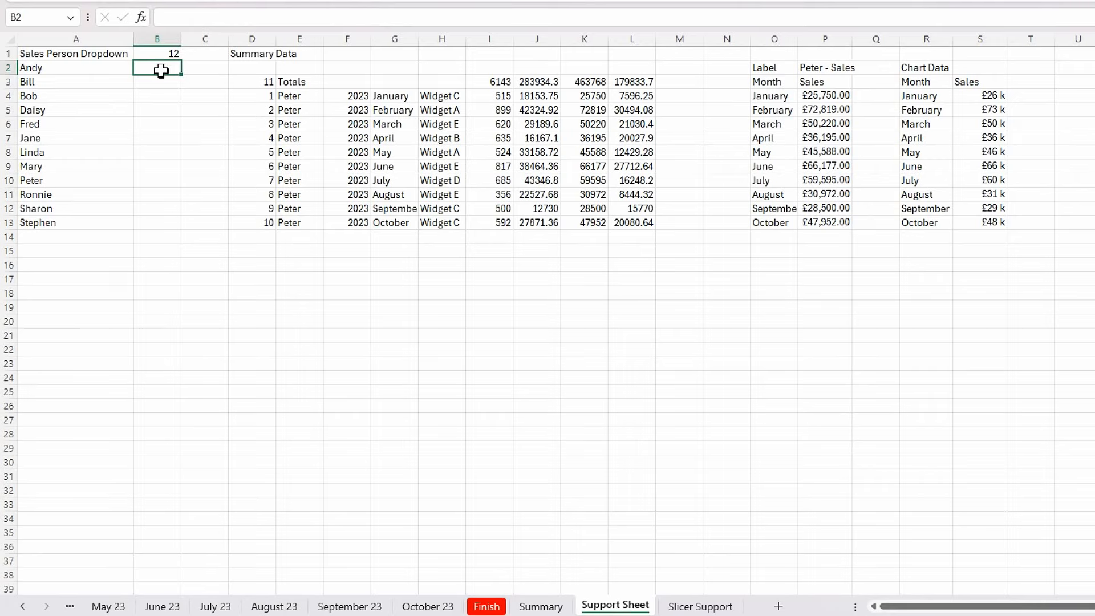
left_click(540, 607)
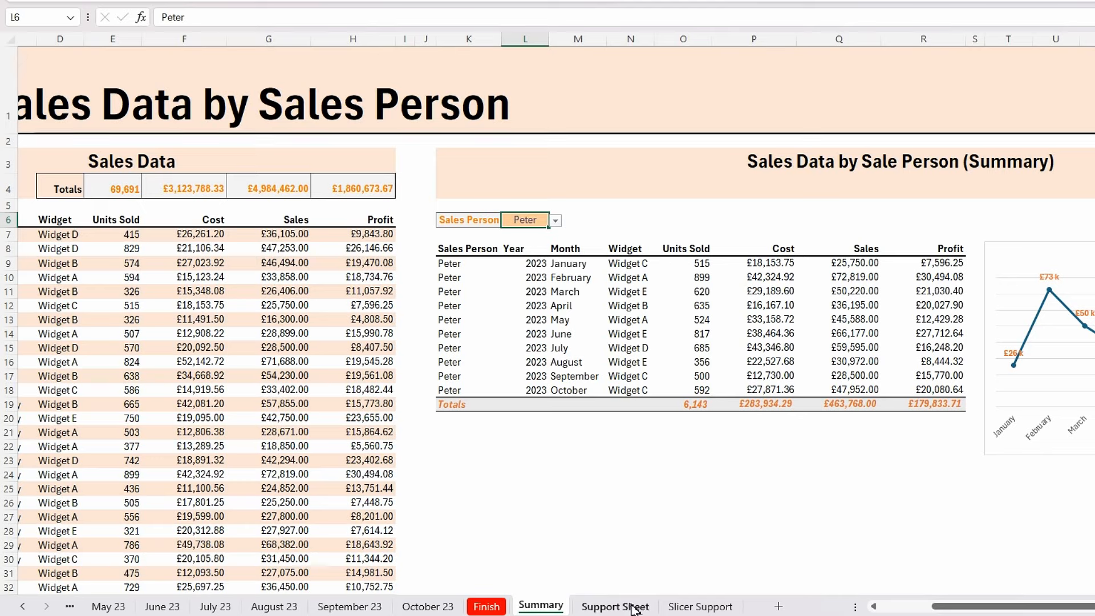
left_click(711, 608)
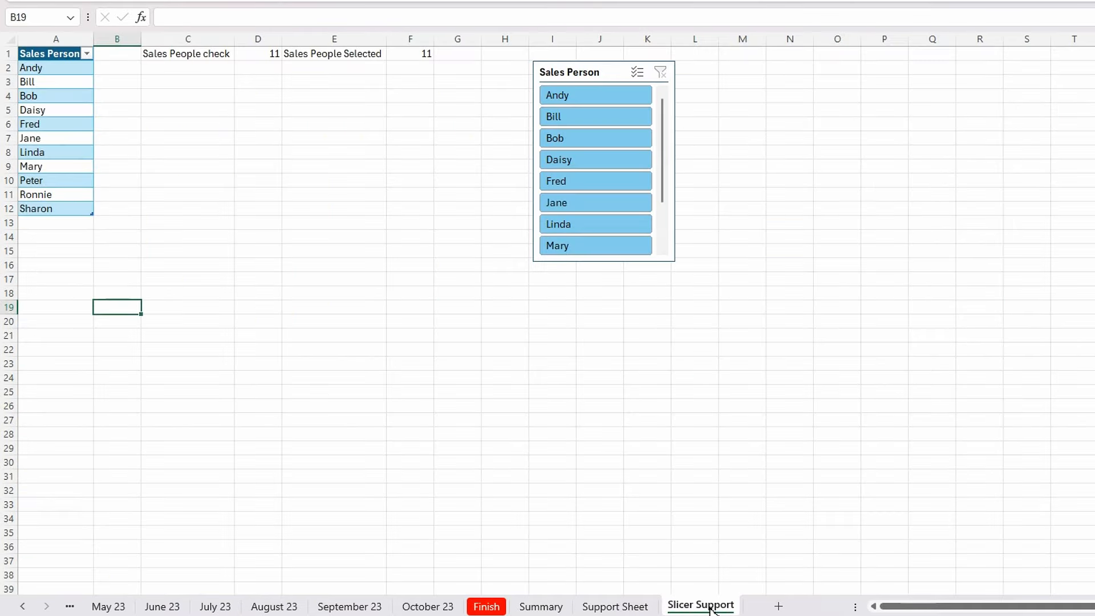
Add a new row after the last sales person in the table to restore the deleted entry.
left_click(54, 209)
key("Tab")
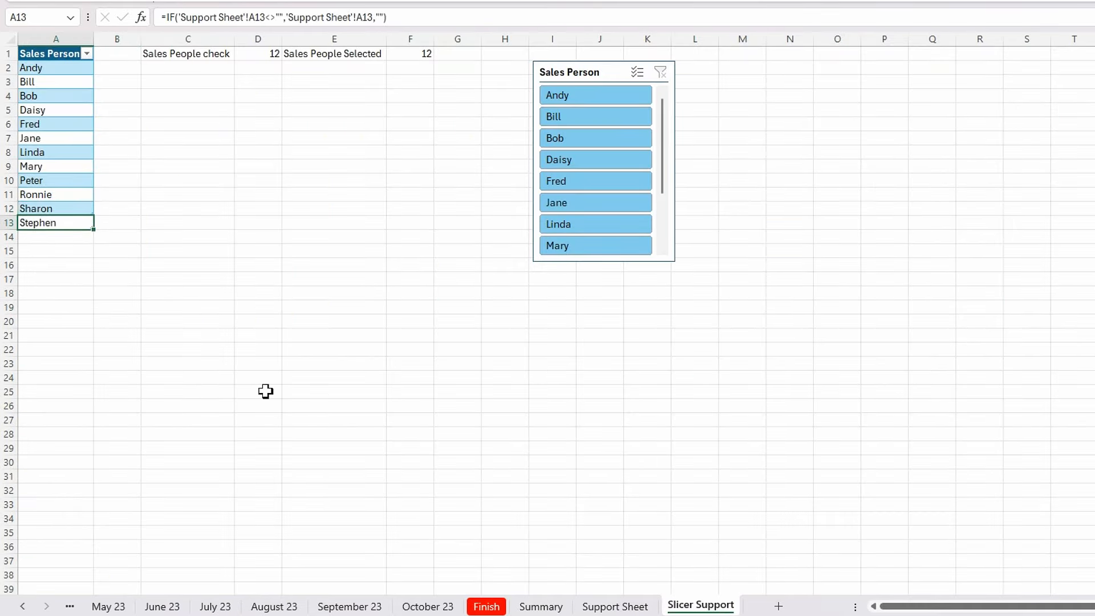
Enter the label Slicer Filter in C15 of Slicer Support.
left_click(190, 182)
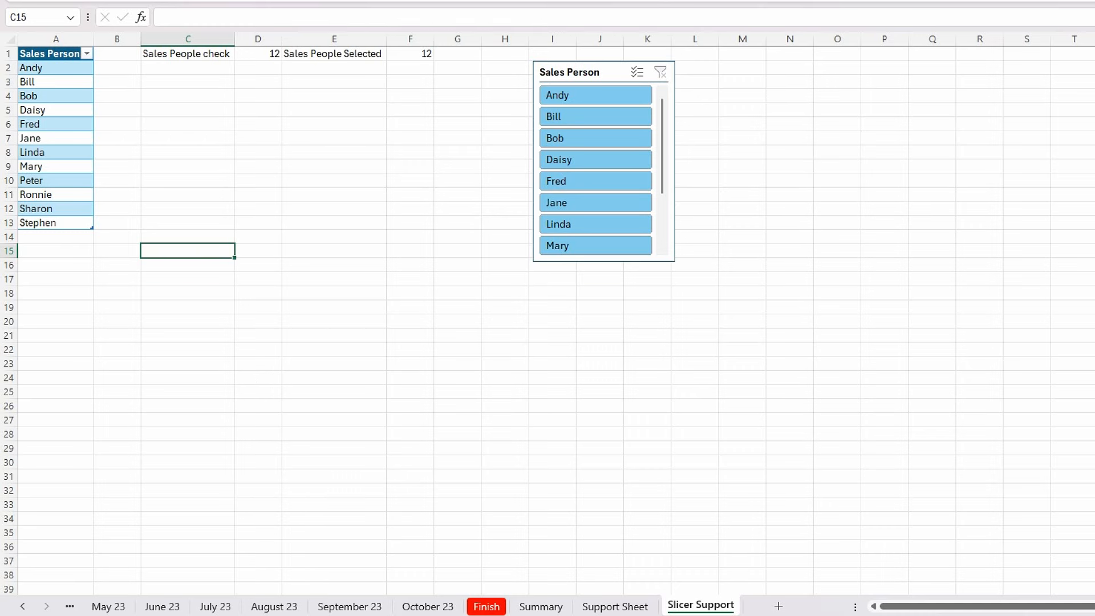
type("Slicer F")
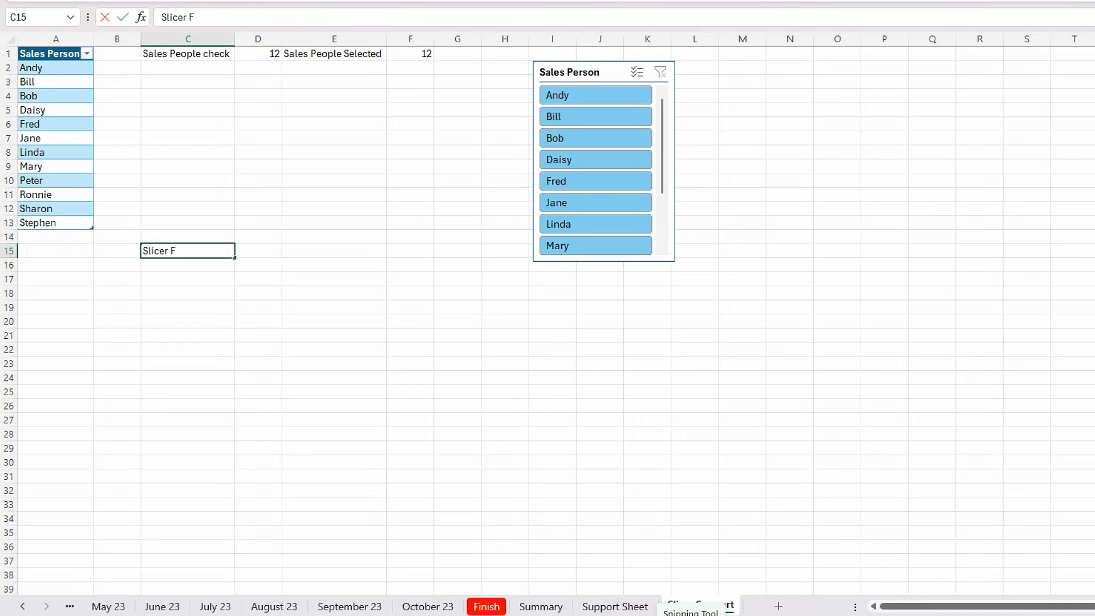
key("Return")
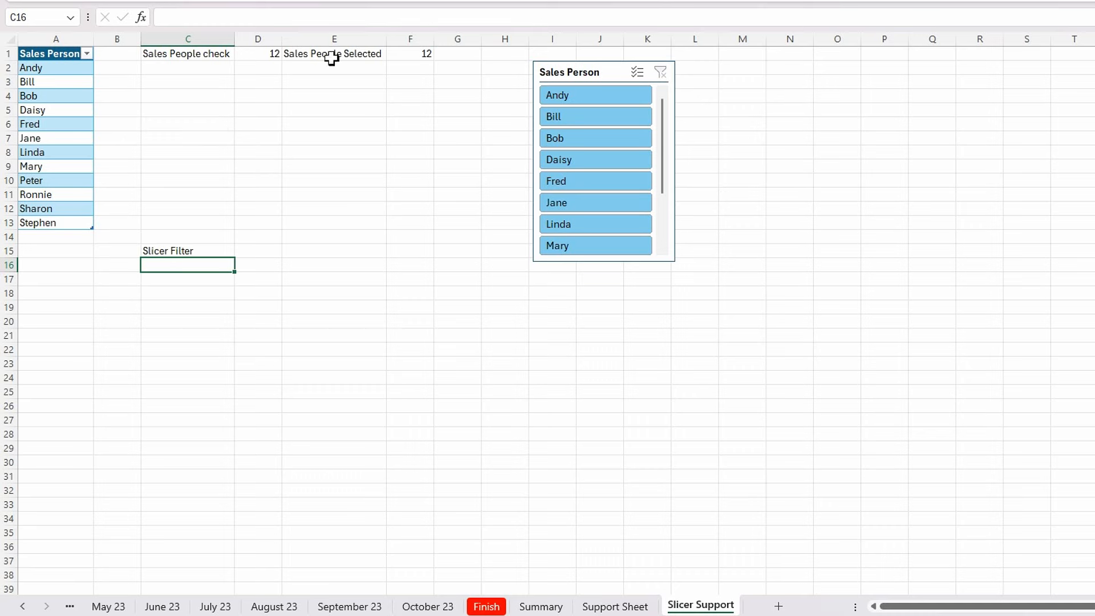
Review the formula in F1 and select the first, third and fifth sales people together in the slicer.
left_click(416, 54)
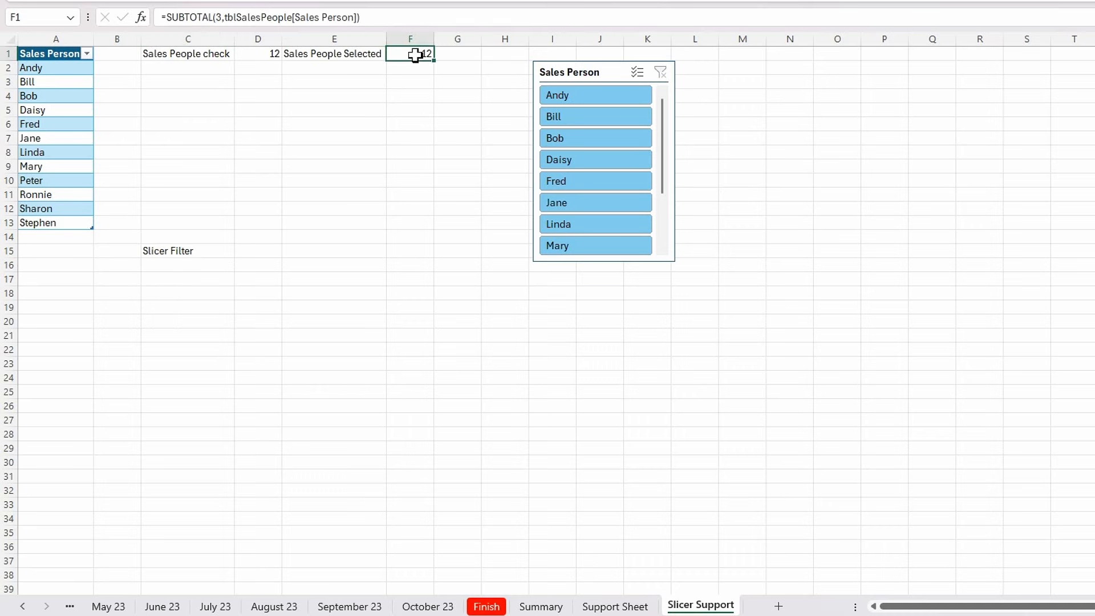
left_click(619, 101)
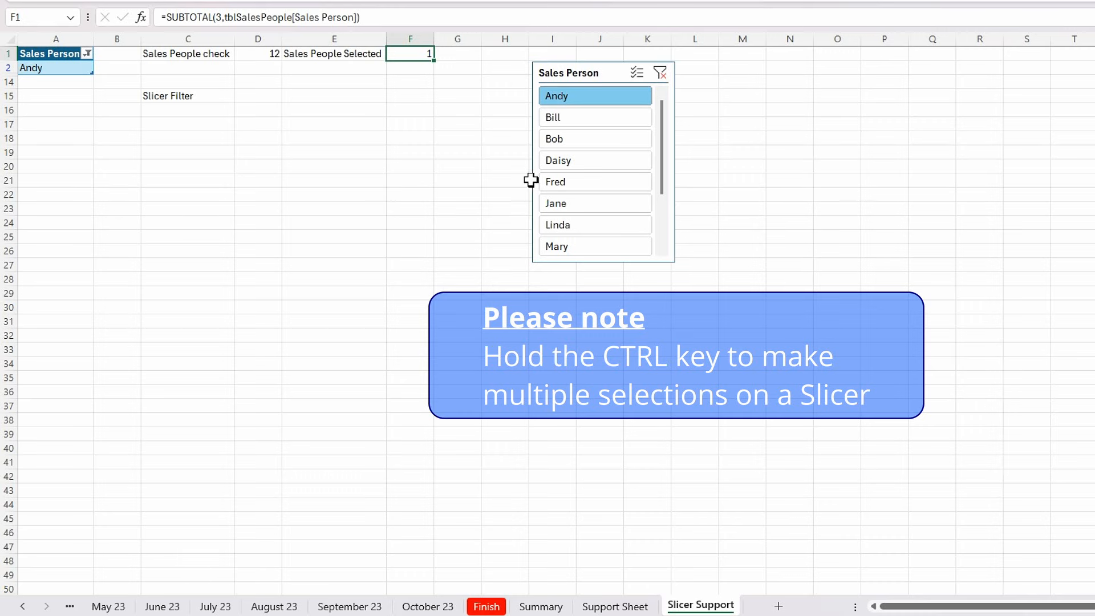
left_click(600, 142, "ctrl")
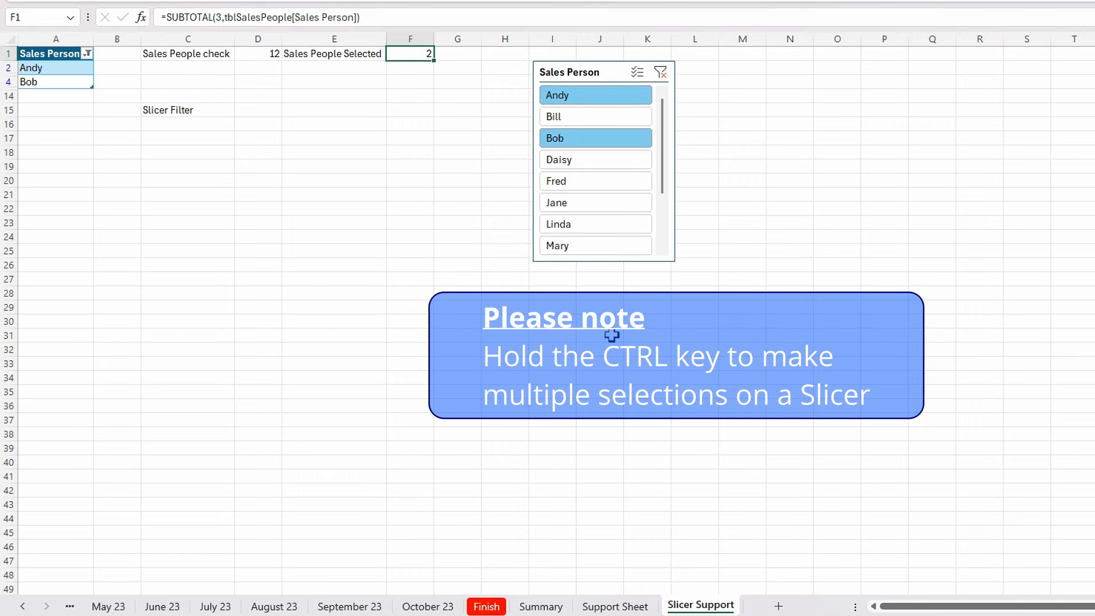
left_click(584, 186, "ctrl")
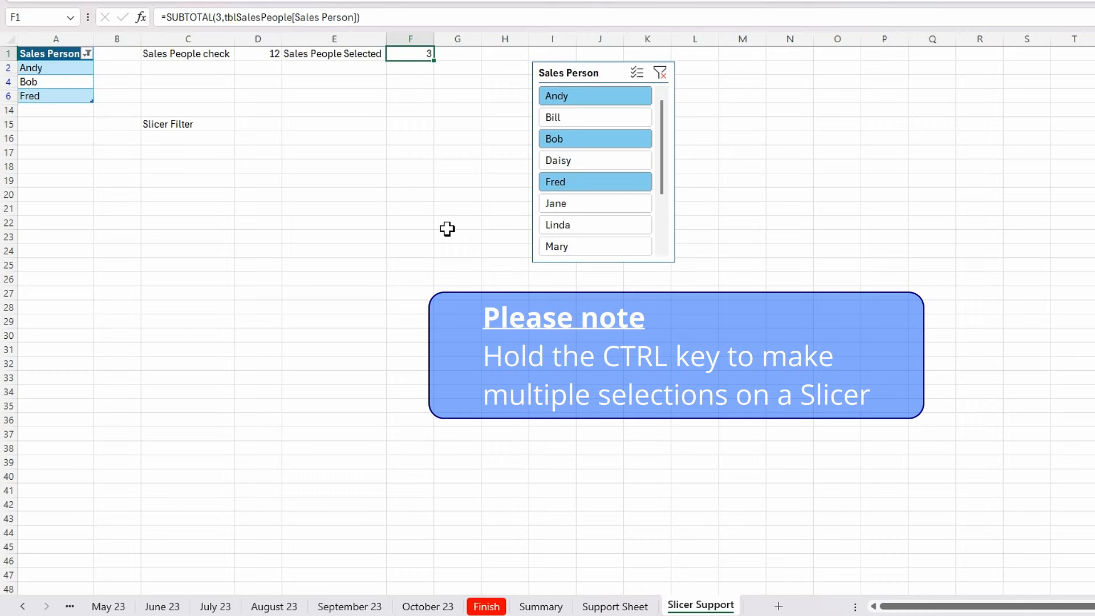
Start a BYROW formula in C16 over tblSalesPeople[Sales Person] with a LAMBDA whose parameter is myRow.
left_click(185, 140)
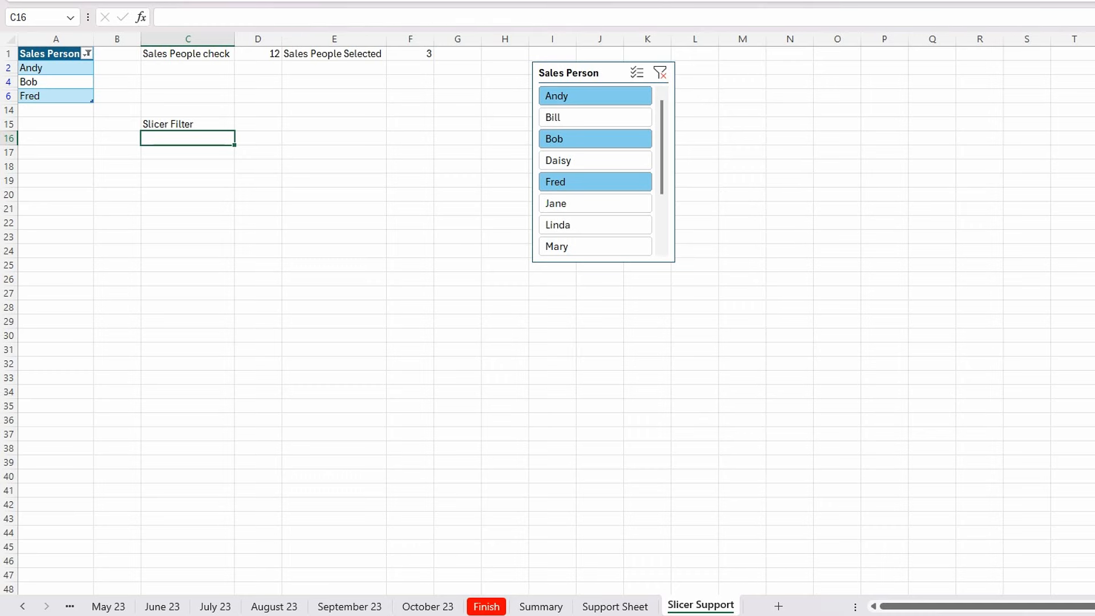
type("=by")
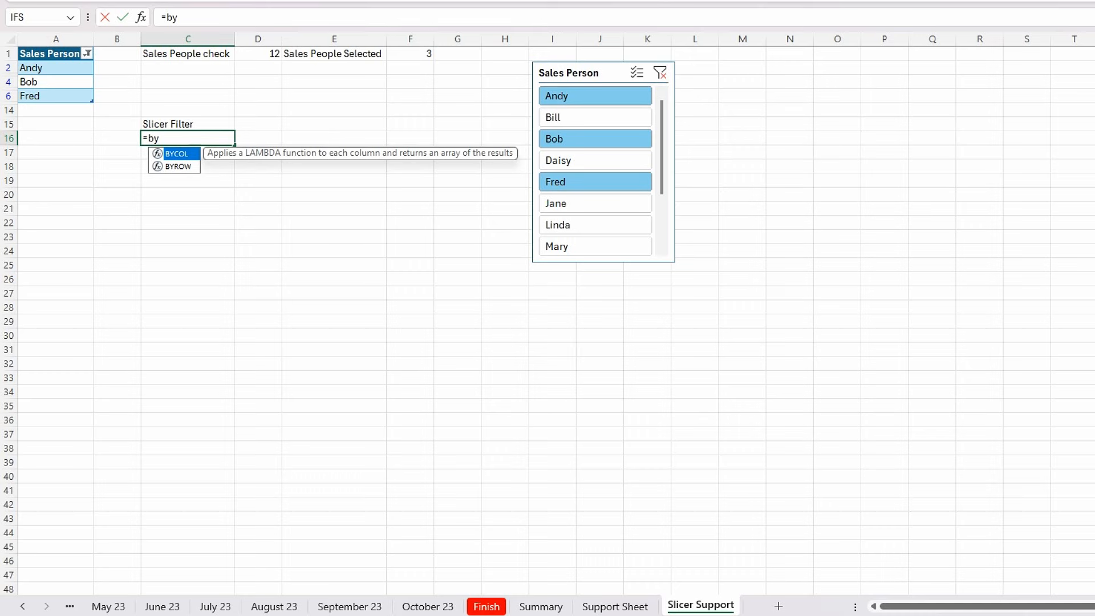
type("row")
key("Tab")
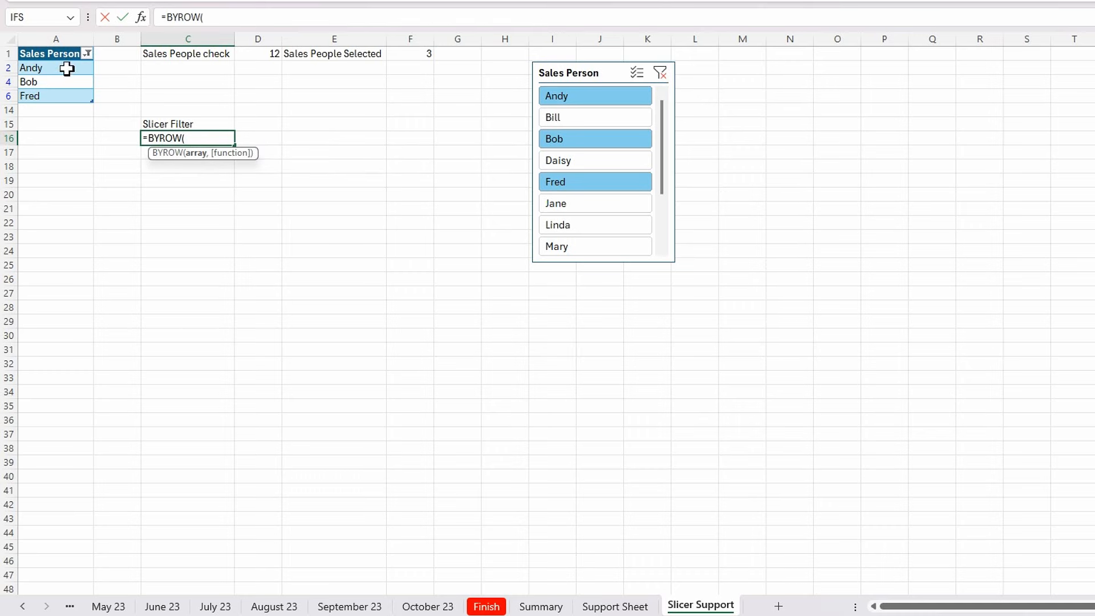
left_click(56, 49)
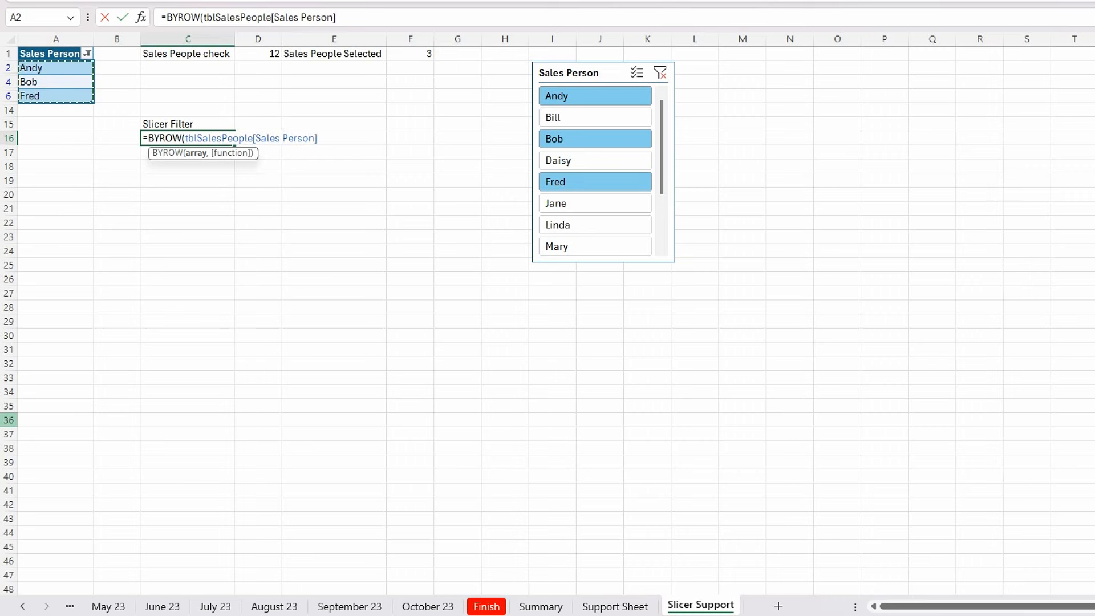
type(",lambda")
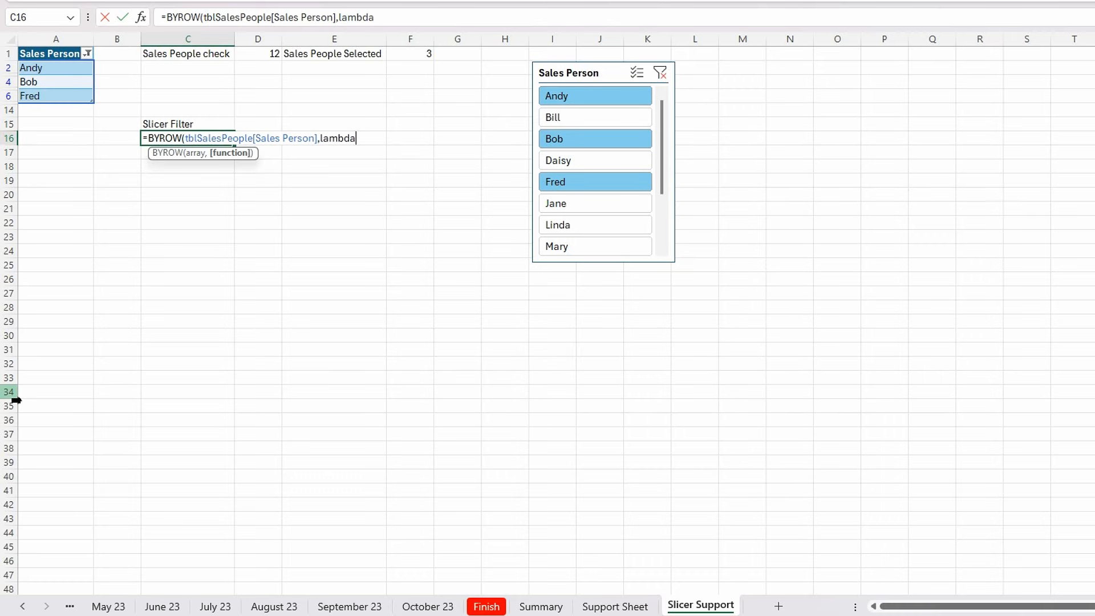
type("(my")
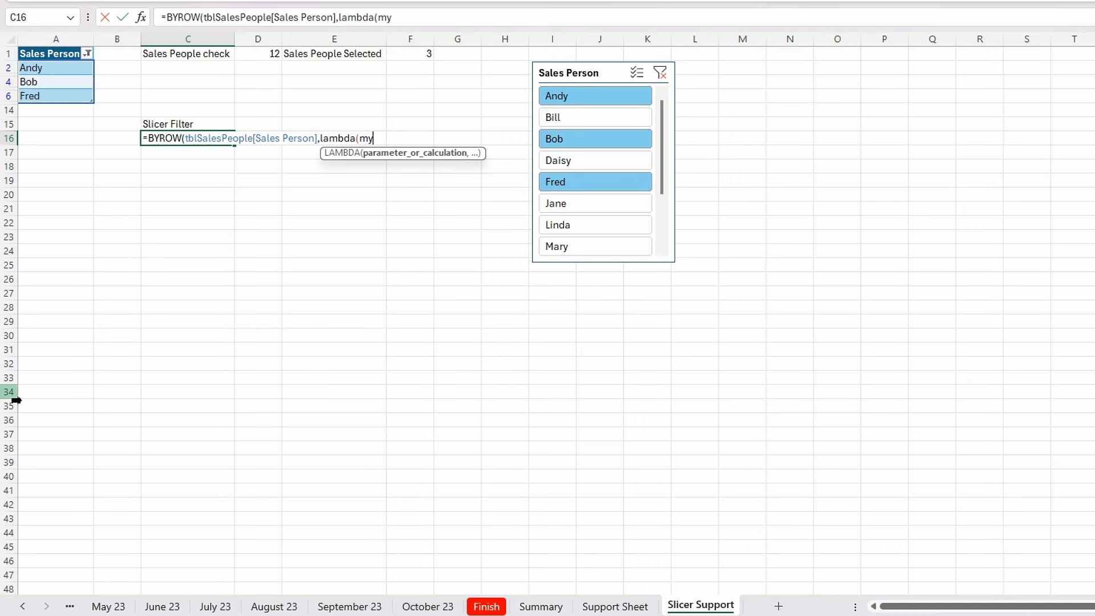
type("Row,")
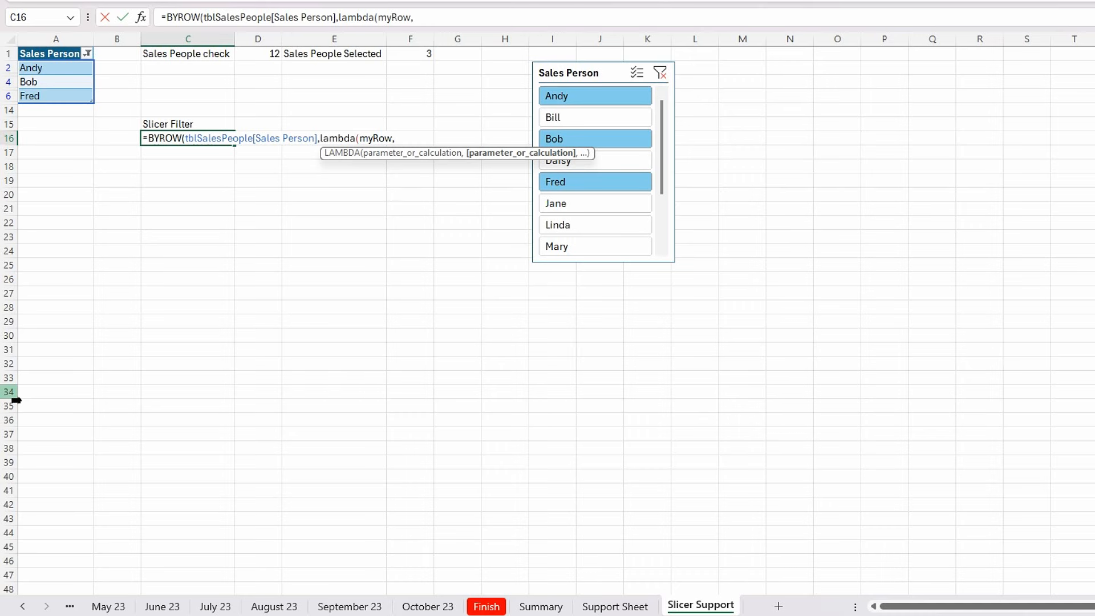
Complete the LAMBDA in the C16 formula with SUBTOTAL(3,myRow) and enter the formula.
type("sub")
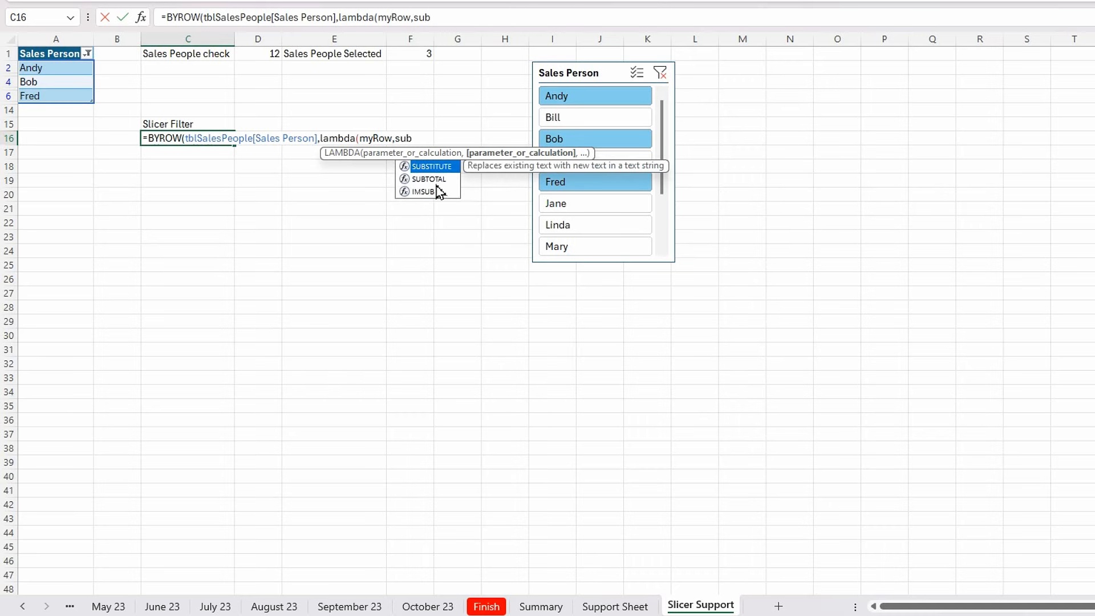
left_click(434, 180)
double_click(435, 180)
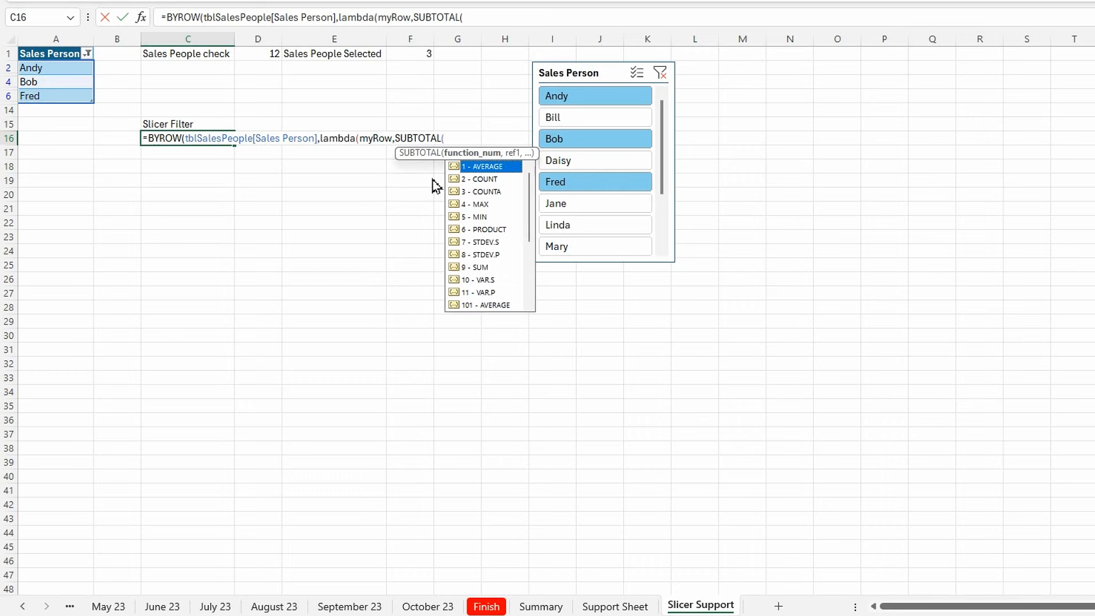
double_click(487, 192)
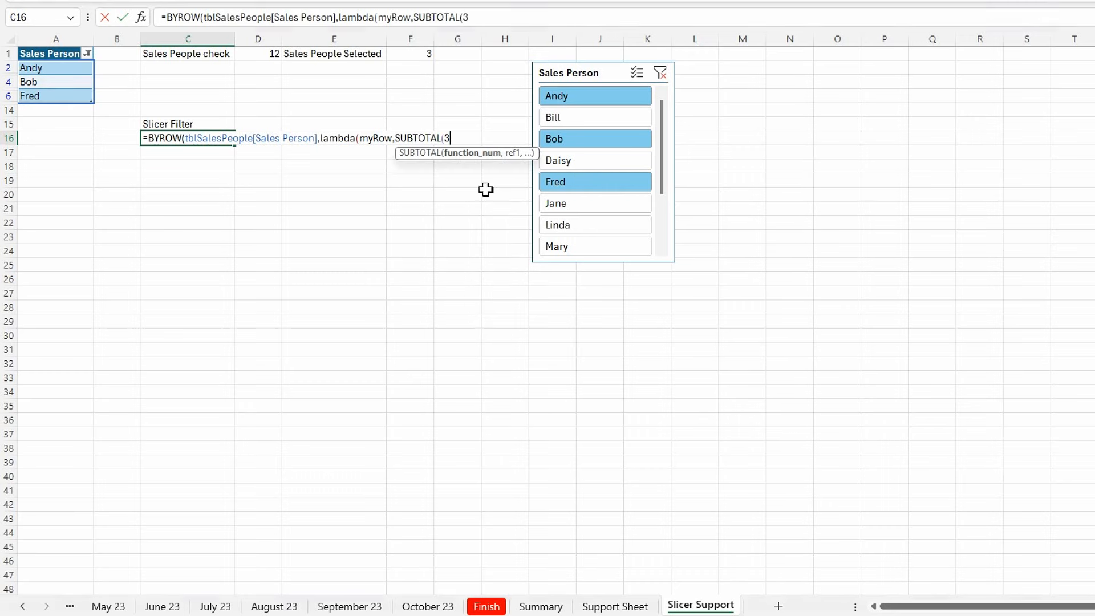
type(",")
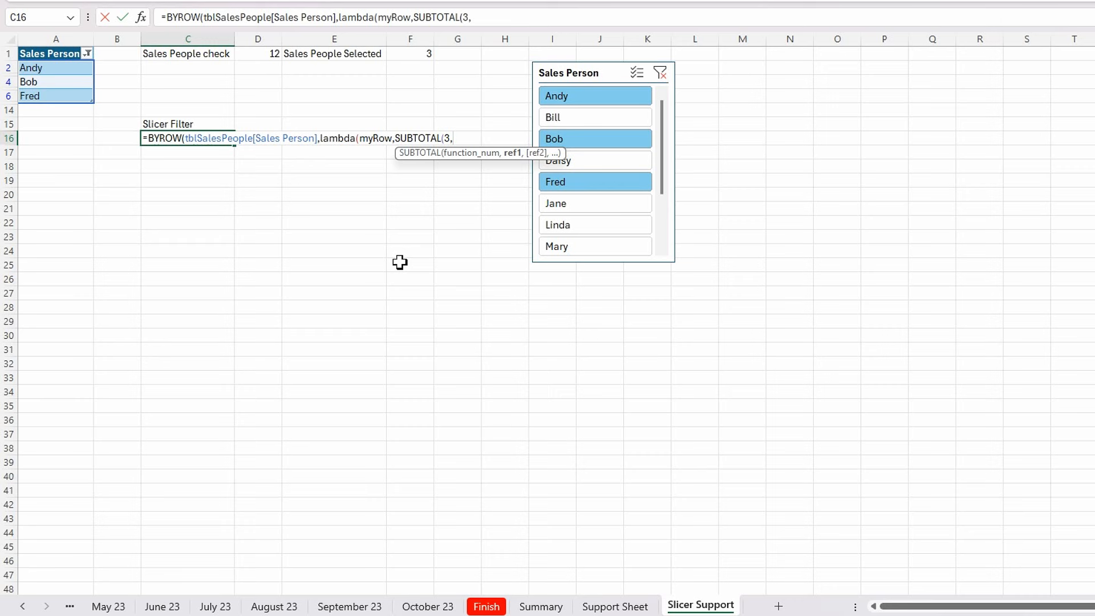
type("myRow")
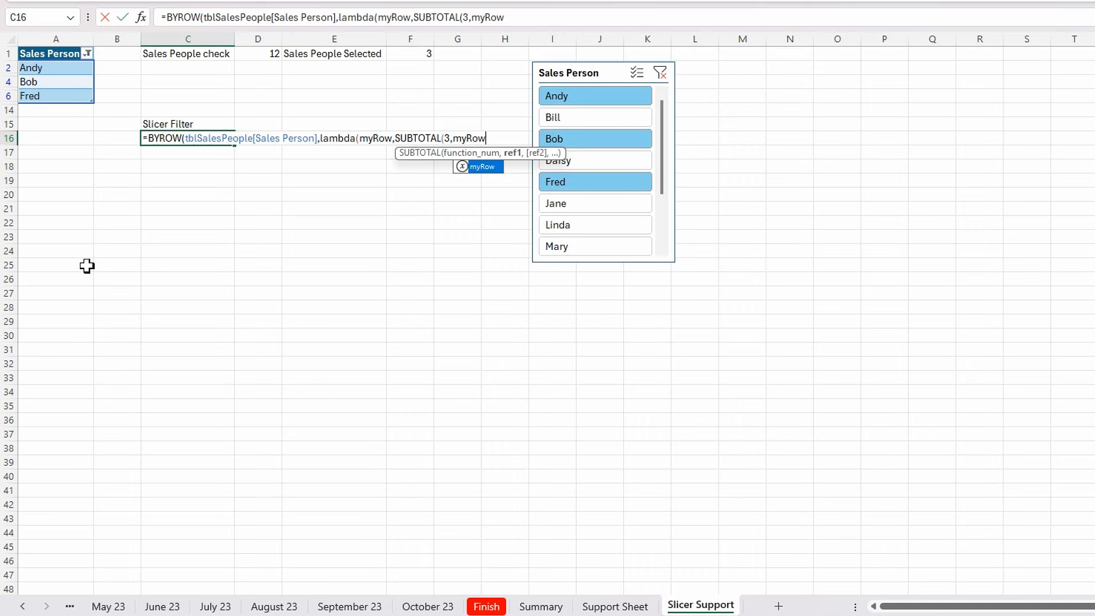
type(")")
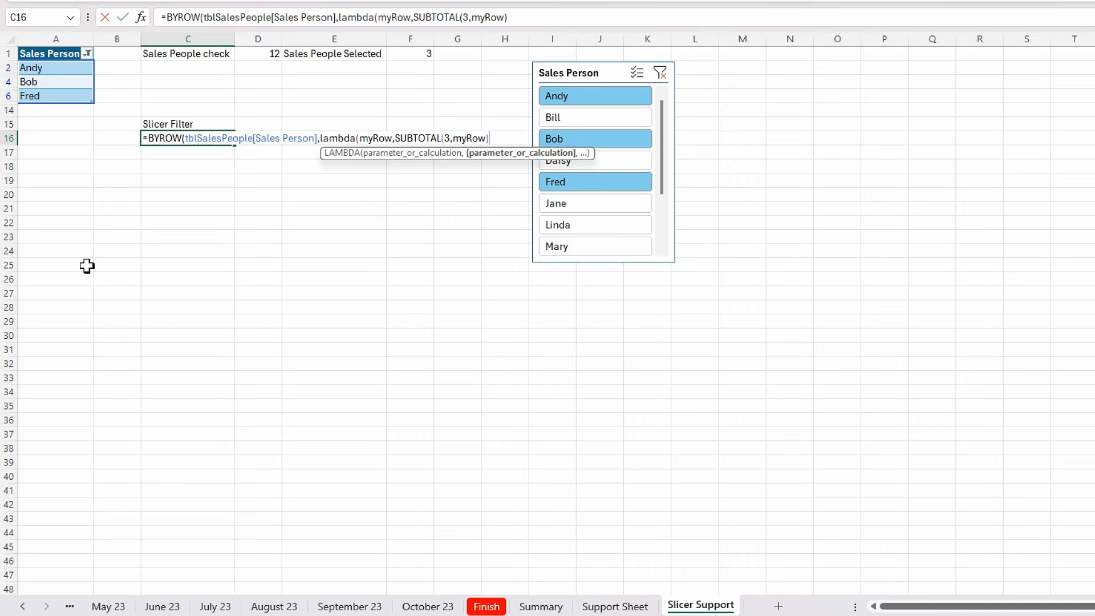
type(")")
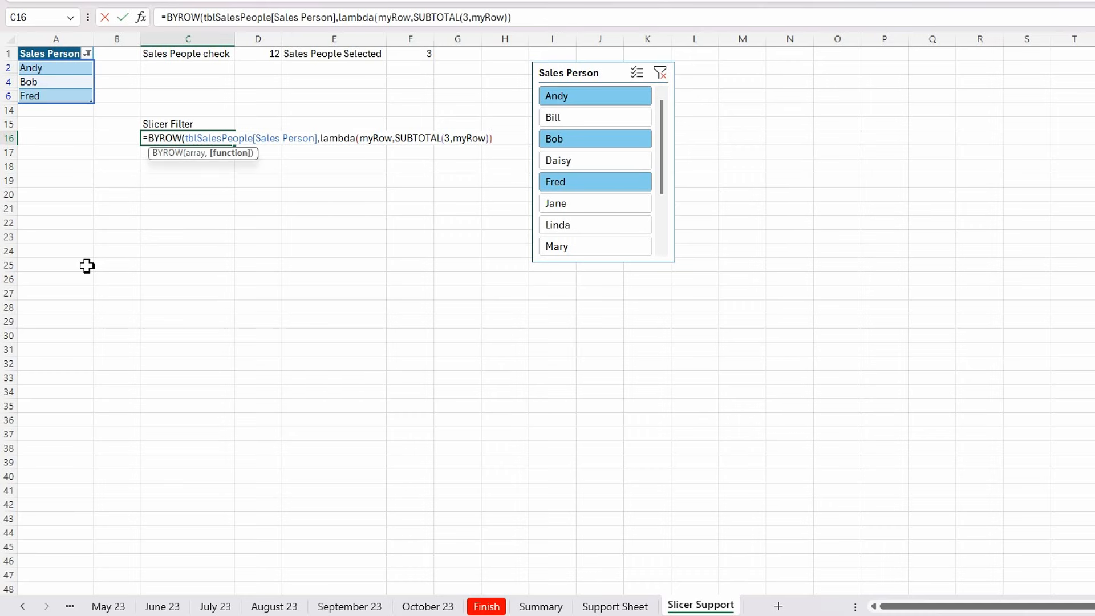
type(")")
key("Return")
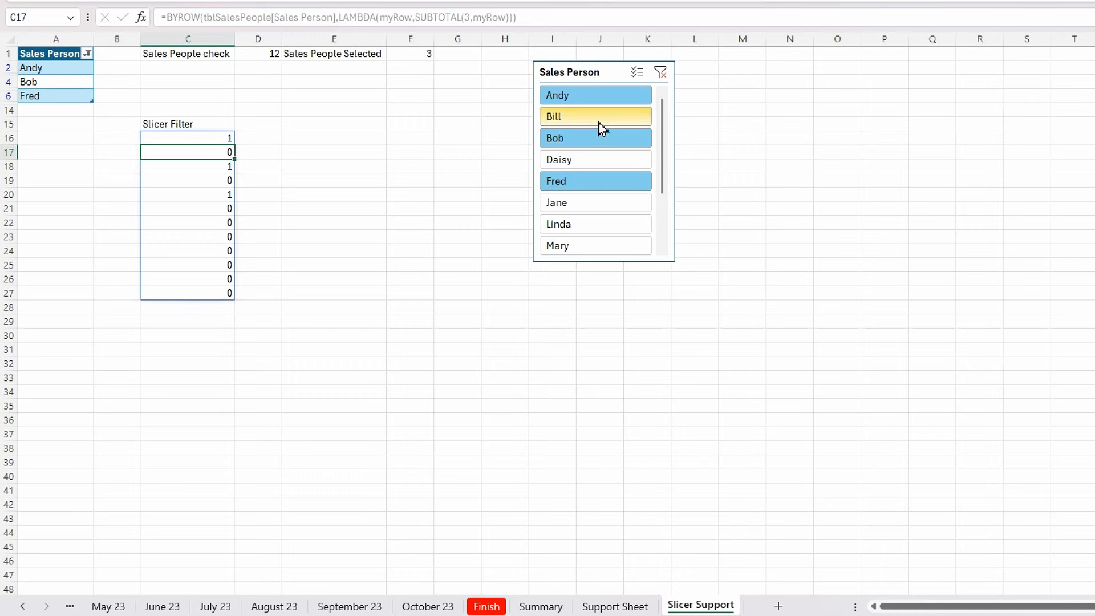
Test the BYROW results by selecting the first and third sales people singly in the slicer, and the first, third and fifth together.
left_click(606, 98)
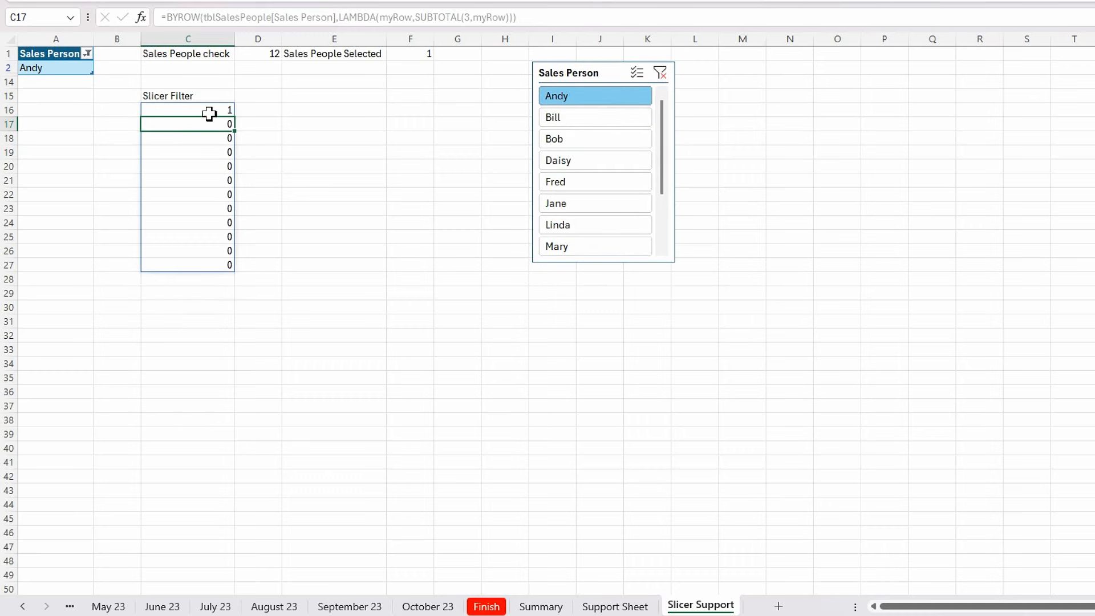
left_click(597, 143)
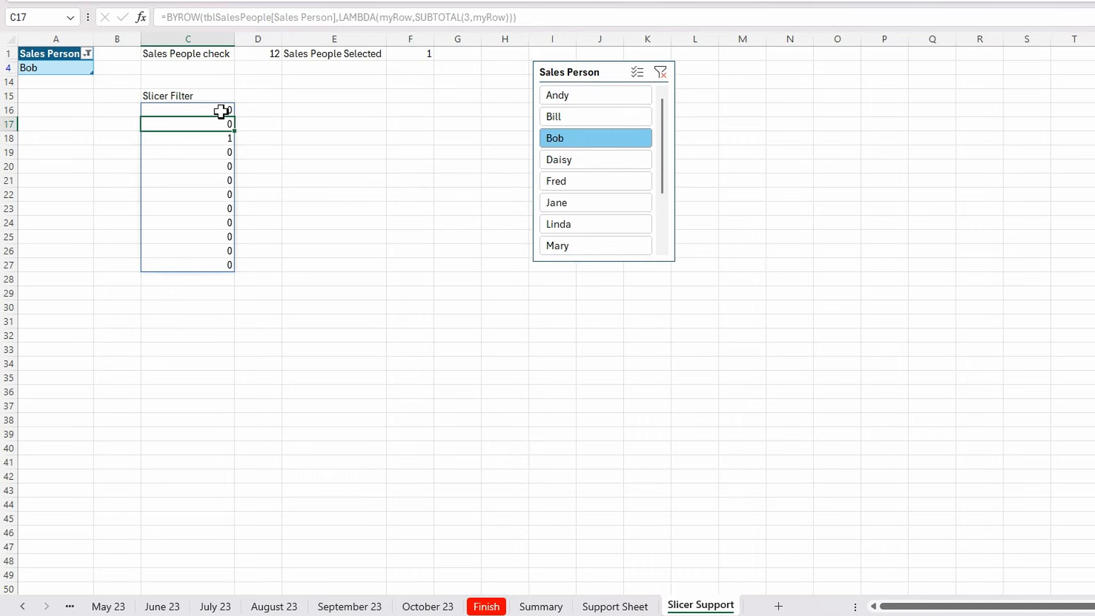
left_click(577, 102, "ctrl")
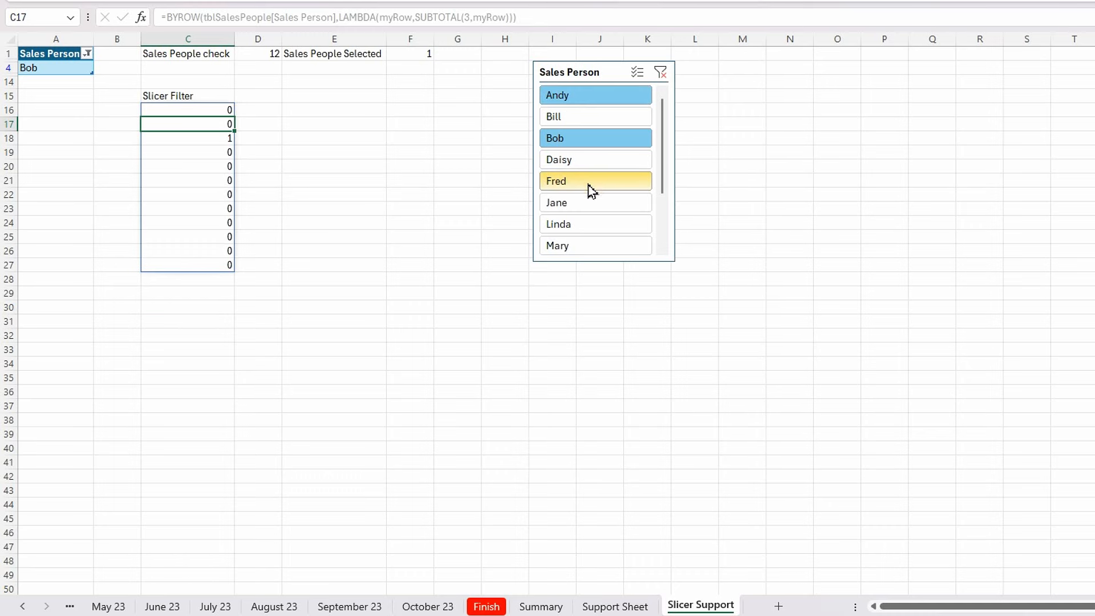
left_click(589, 184, "ctrl")
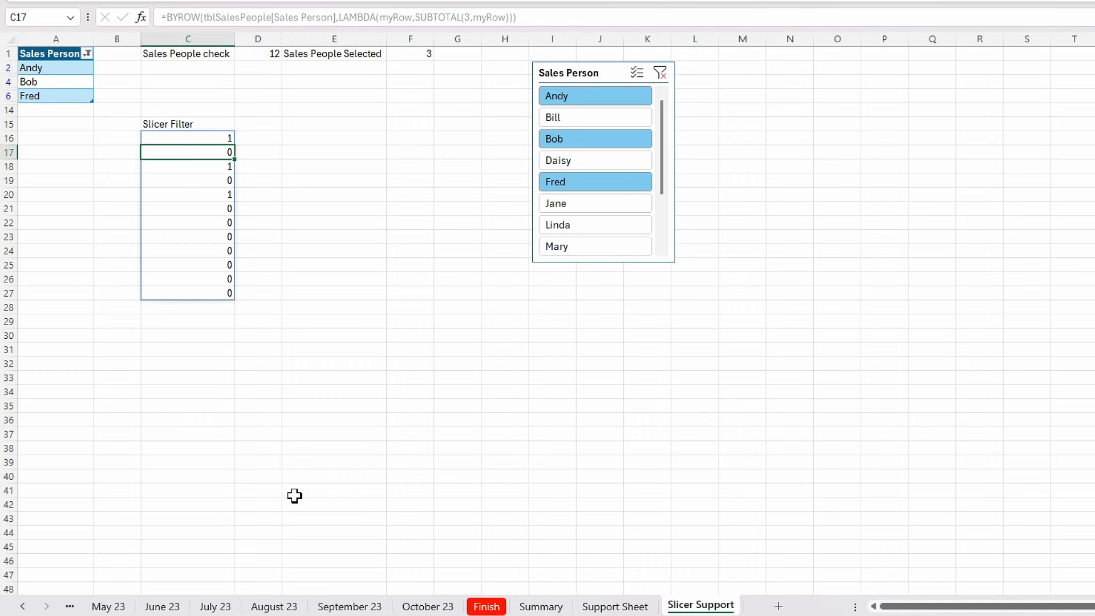
Wrap the BYROW formula in C16 in a FILTER function that uses tblSalesPeople[Sales Person] as its array.
left_click(186, 140)
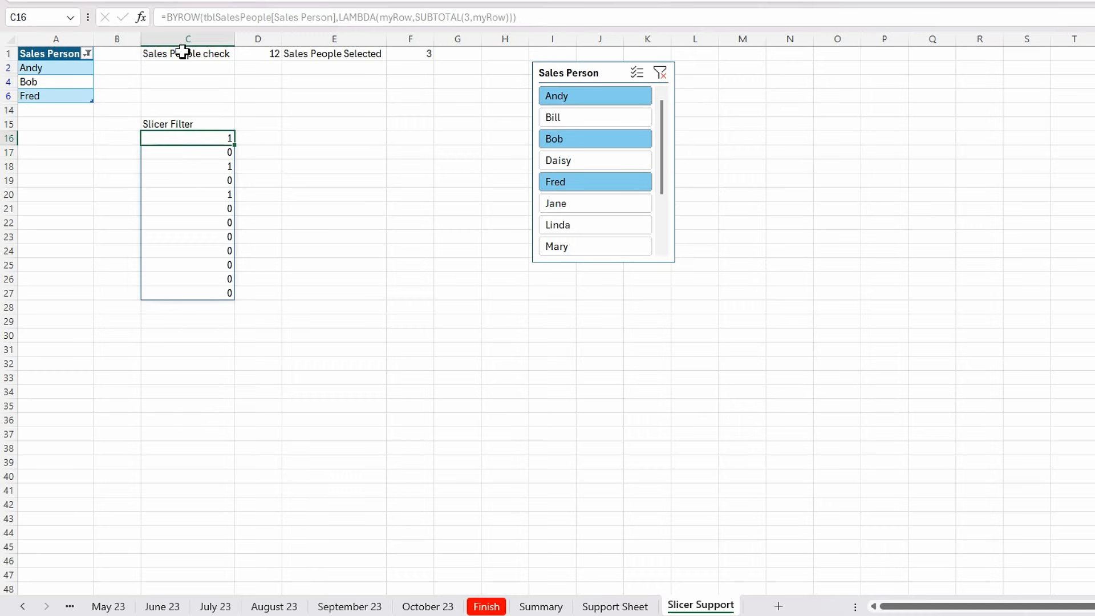
left_click(171, 17)
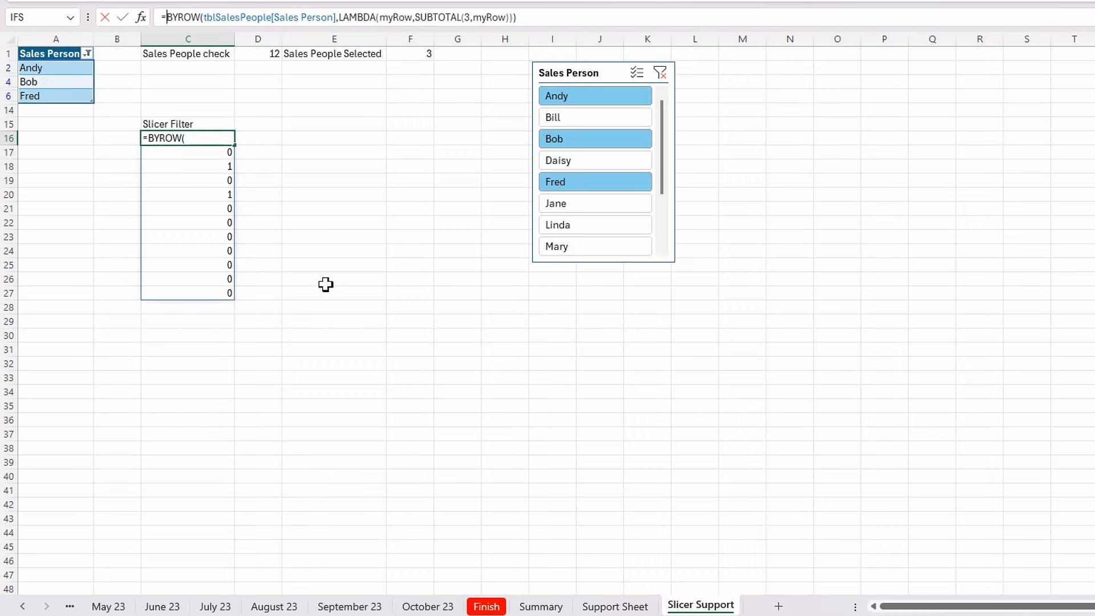
type("filter")
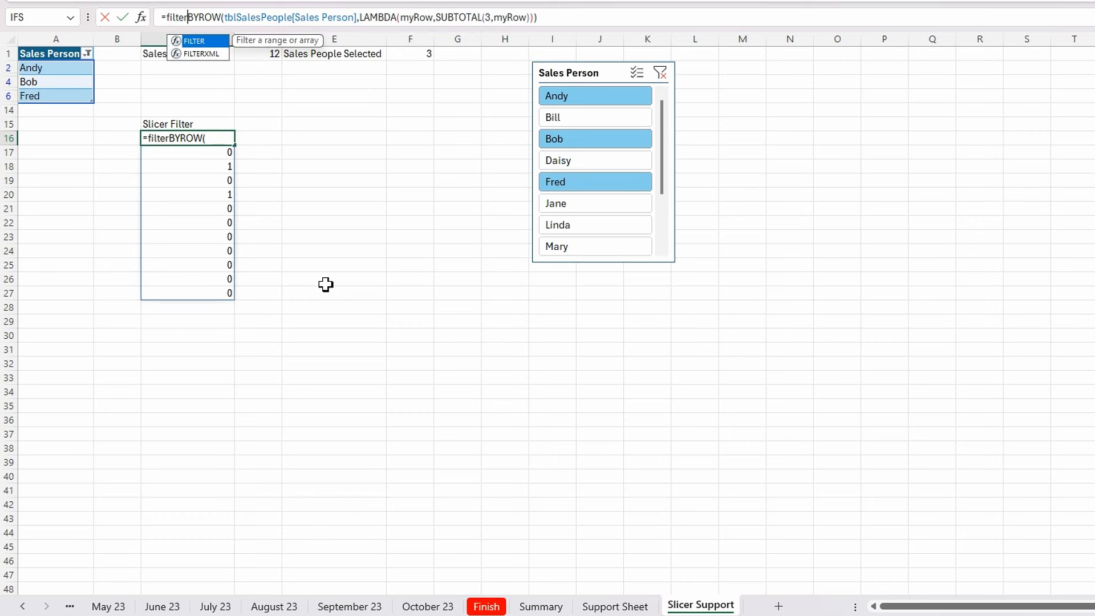
type("(")
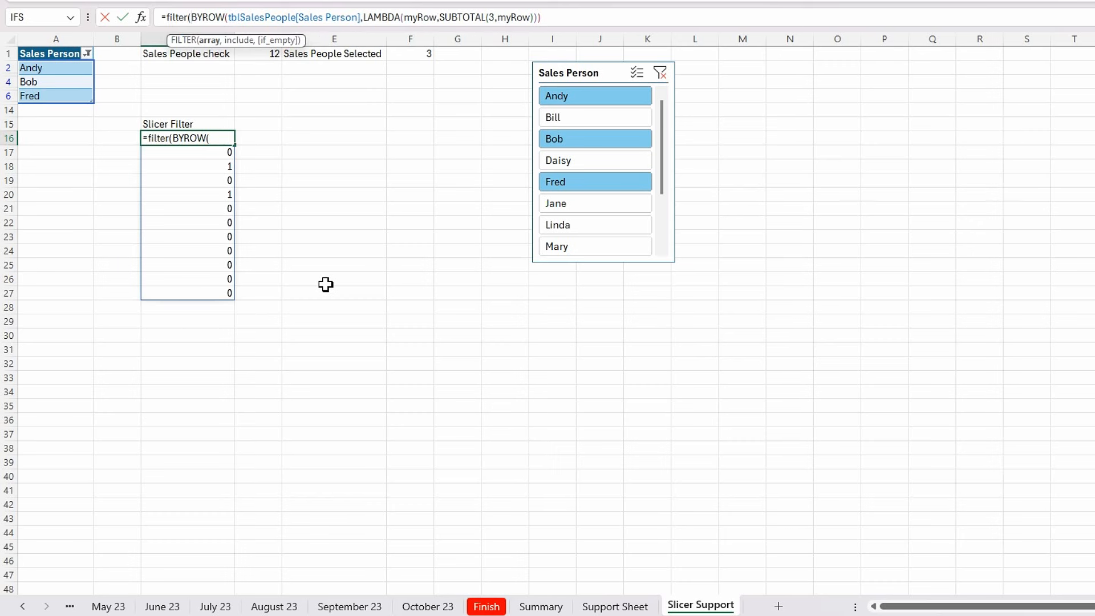
left_click(51, 52)
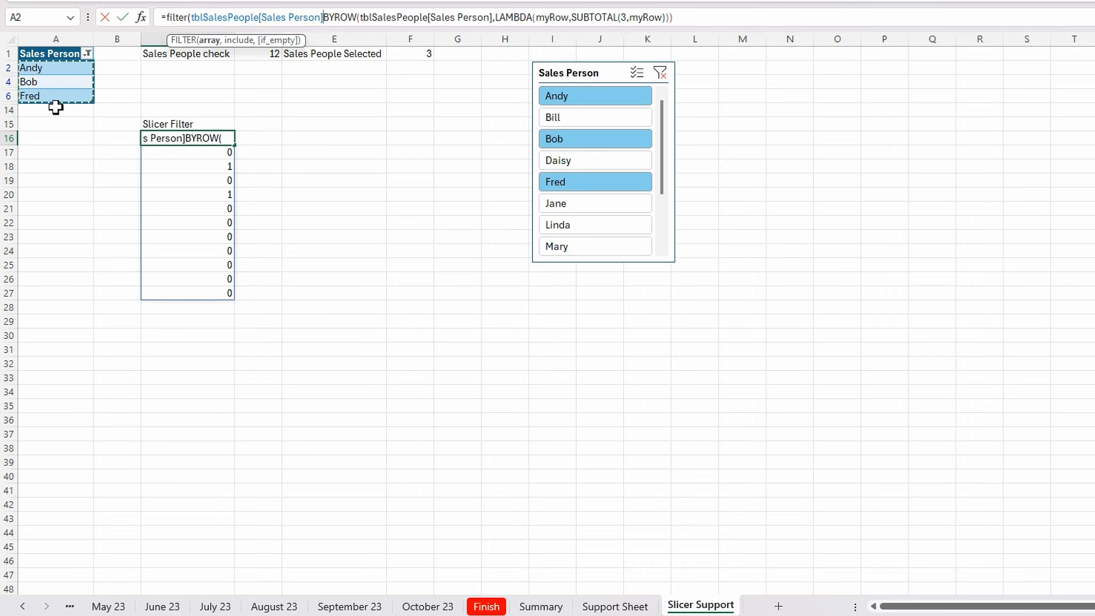
type(",")
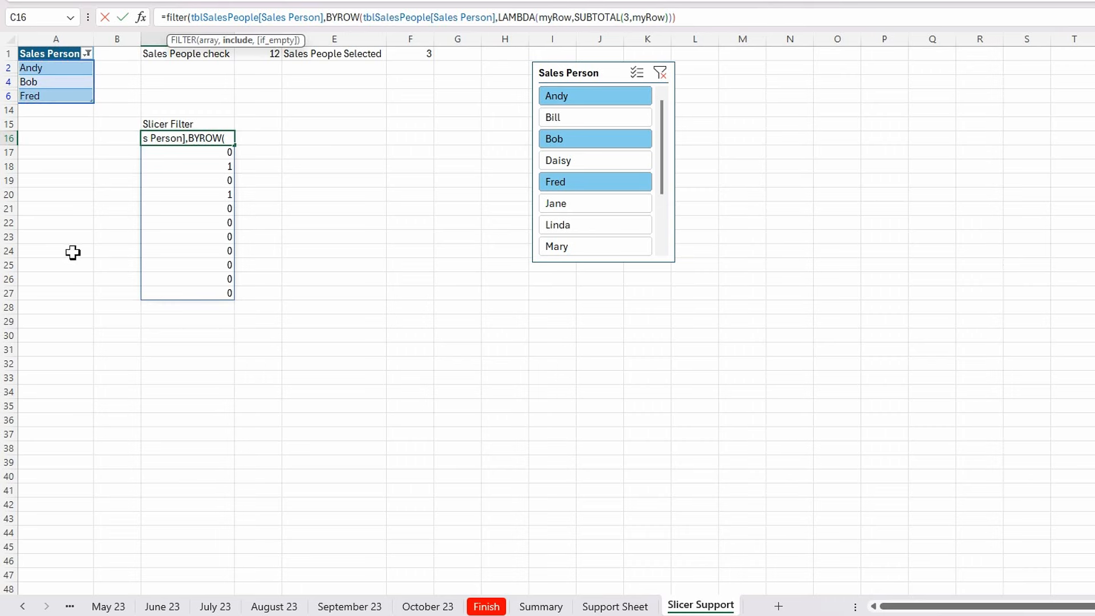
left_click(707, 19)
type(")")
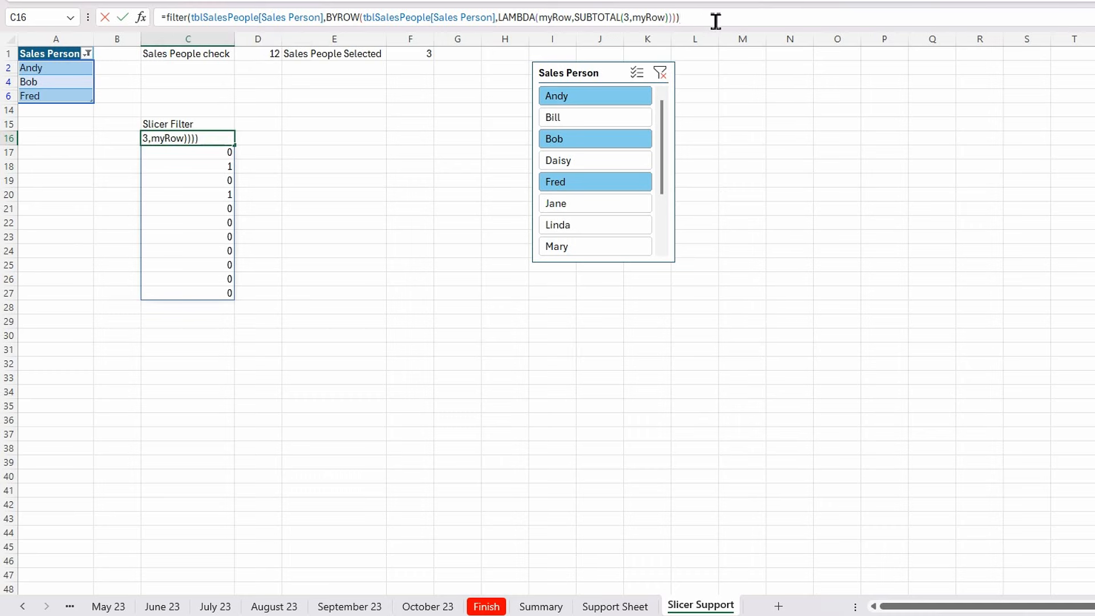
key("Return")
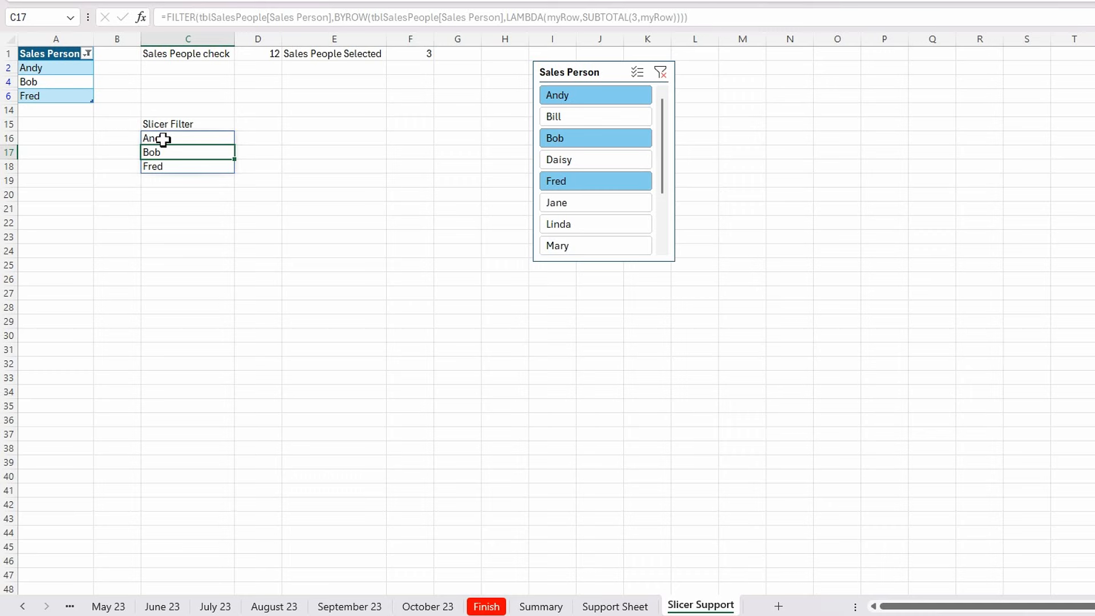
Test the FILTER list with the first, second and fourth sales people singly in the slicer, and reselect the first, third and fifth together.
left_click(592, 101)
left_click(604, 120)
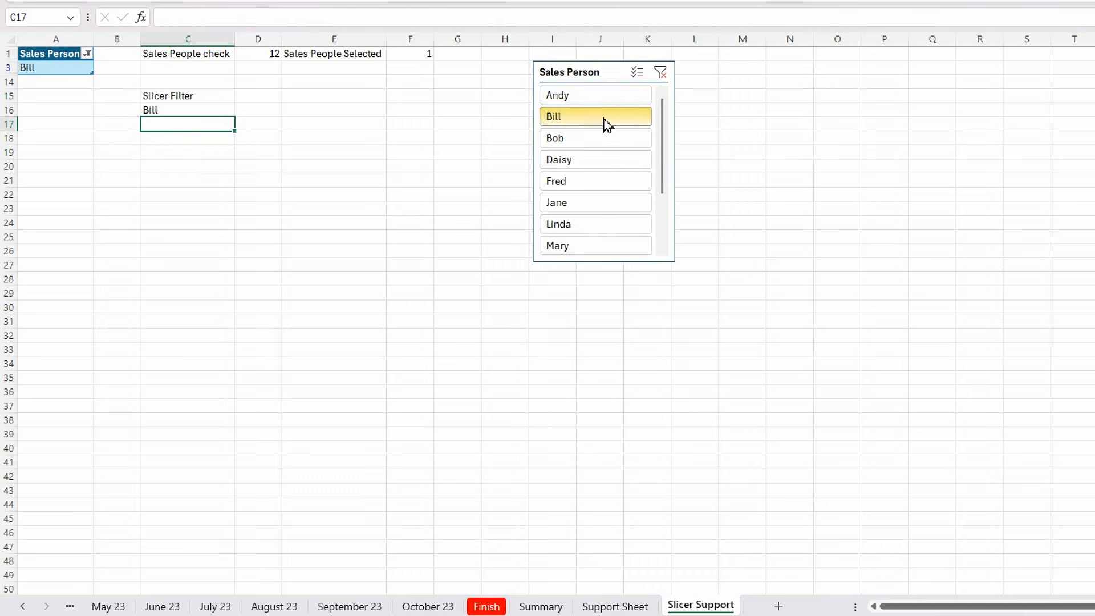
left_click(610, 163)
left_click(611, 97)
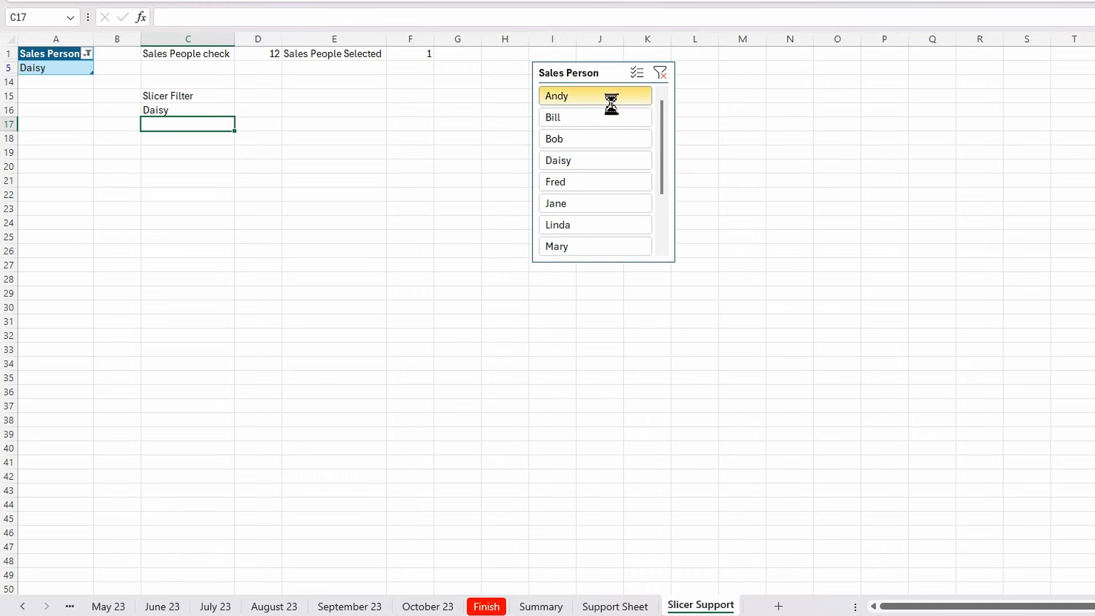
left_click(622, 139, "ctrl")
left_click(599, 183, "ctrl")
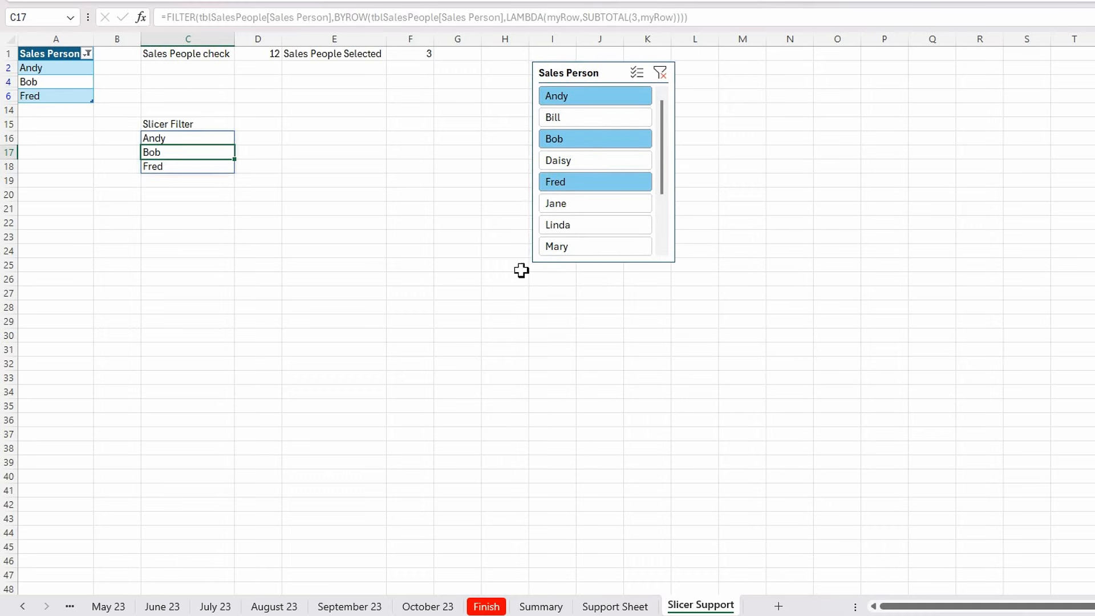
Review the FILTER formula in C16 and the summary data formula in E4 of the Support Sheet.
left_click(173, 137)
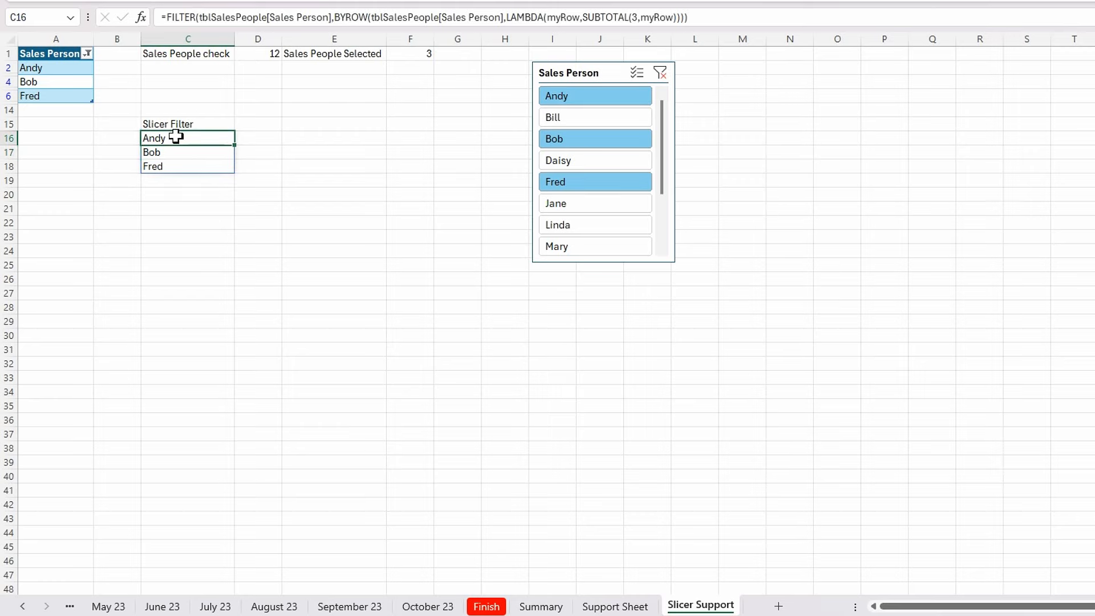
left_click(615, 606)
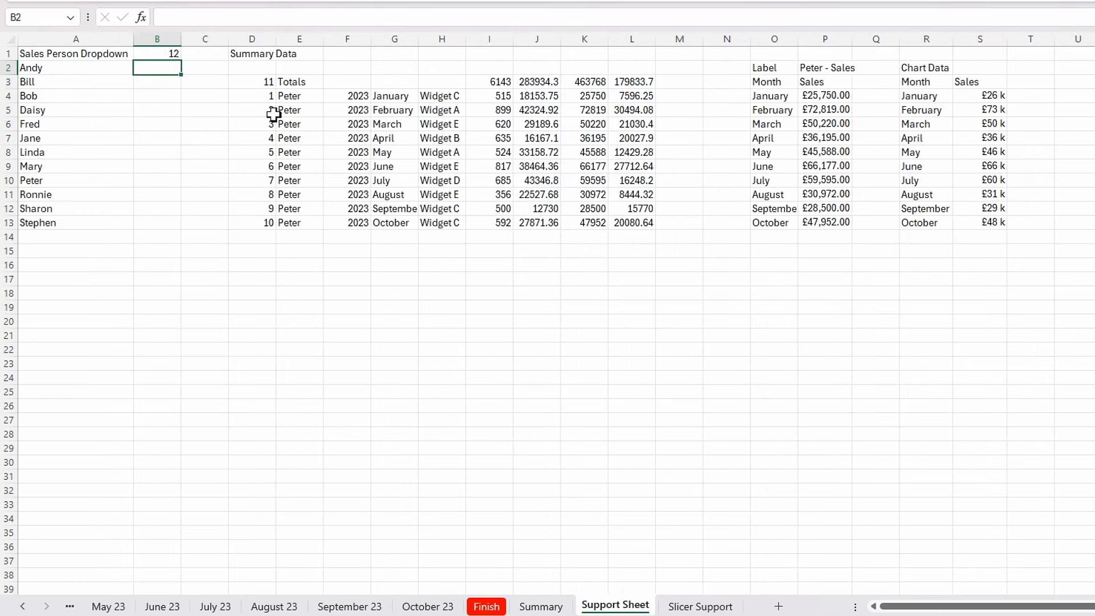
left_click(292, 98)
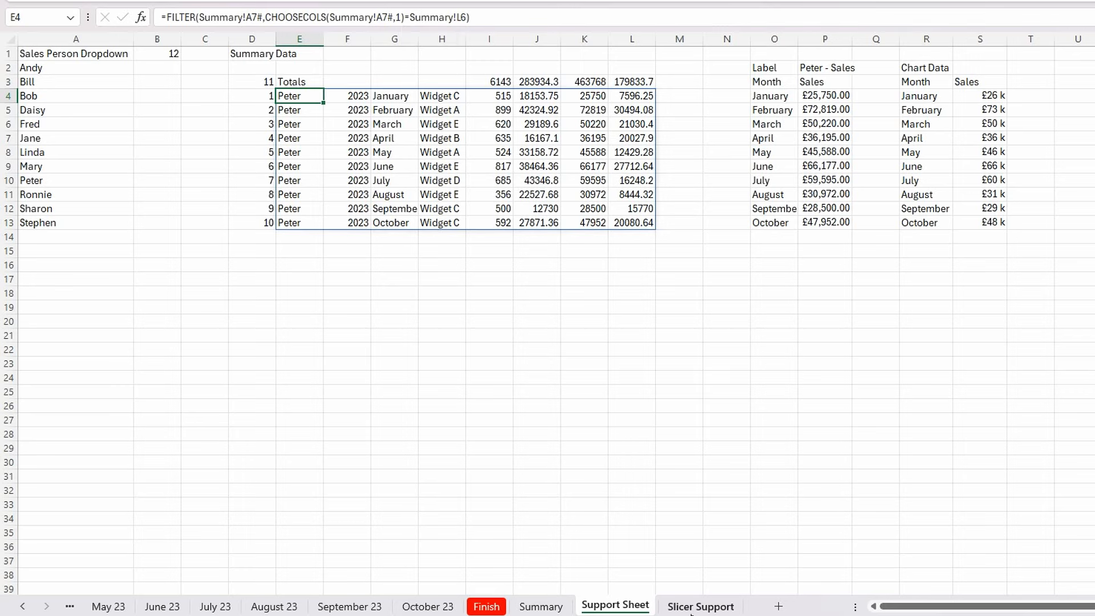
Copy the FILTER formula text from C16 of Slicer Support without its equals sign.
left_click(700, 606)
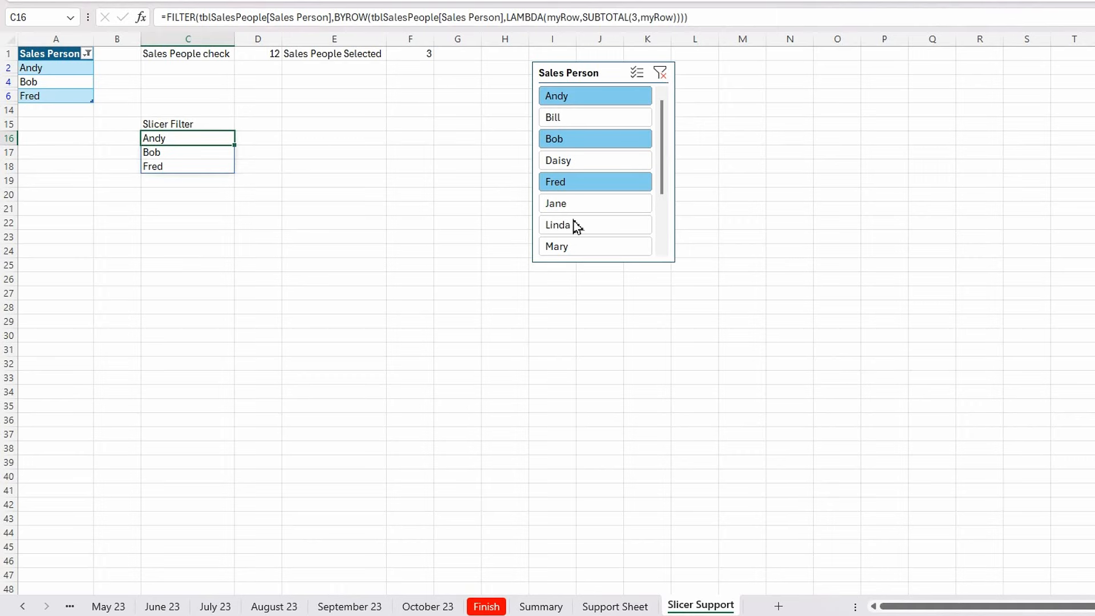
left_click_drag(166, 17, 770, 32)
key("ctrl+c")
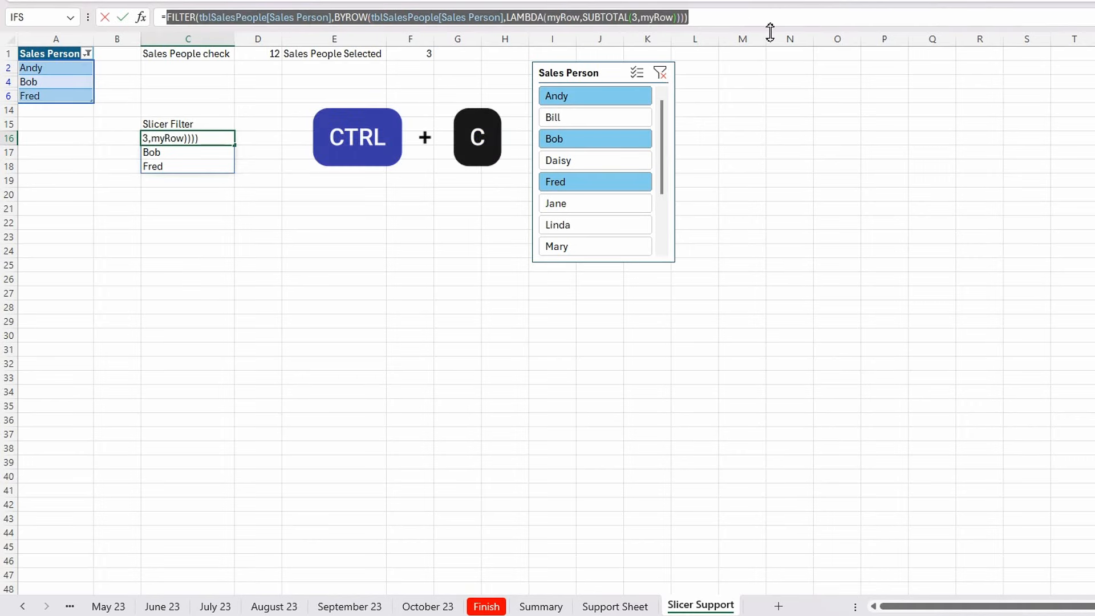
Try replacing Summary!L6 in the E4 formula of Support Sheet with the copied FILTER formula, and undo the change.
key("Escape")
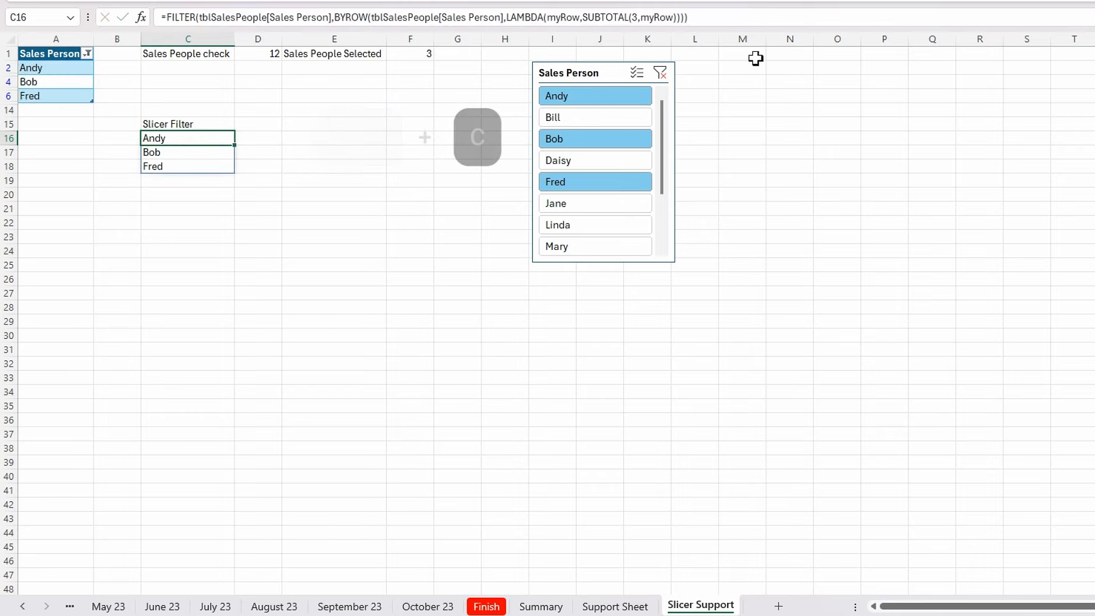
left_click(614, 606)
left_click_drag(410, 17, 468, 26)
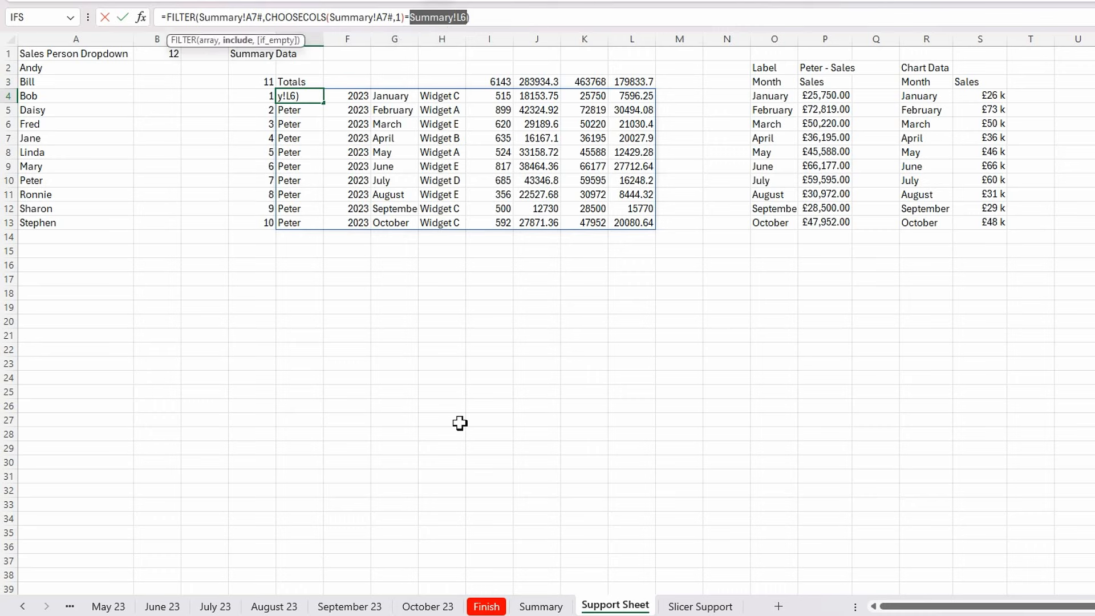
key("ctrl+v")
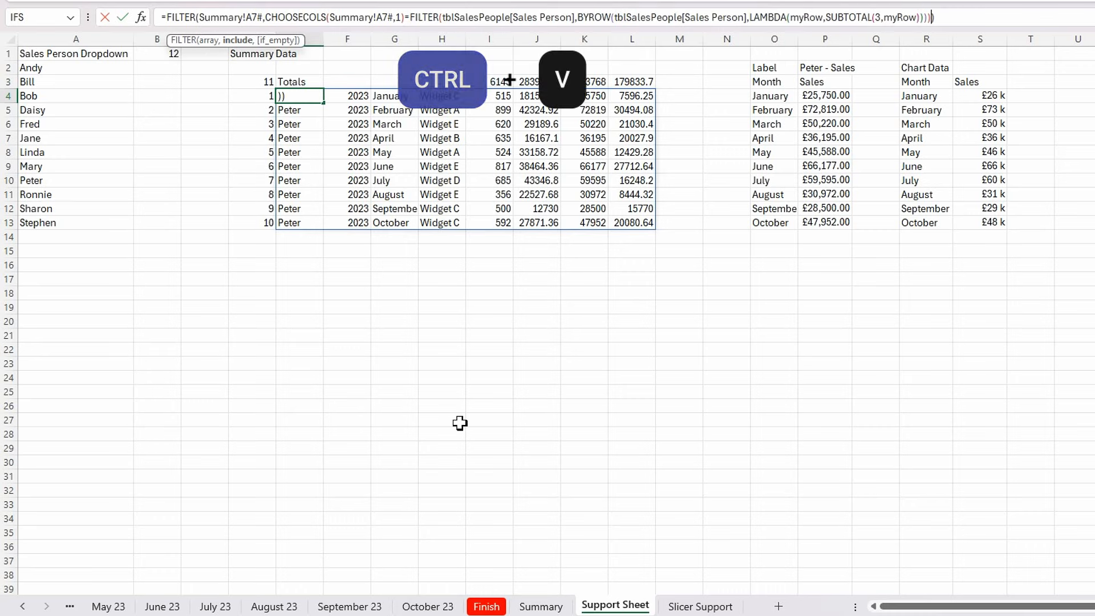
key("Return")
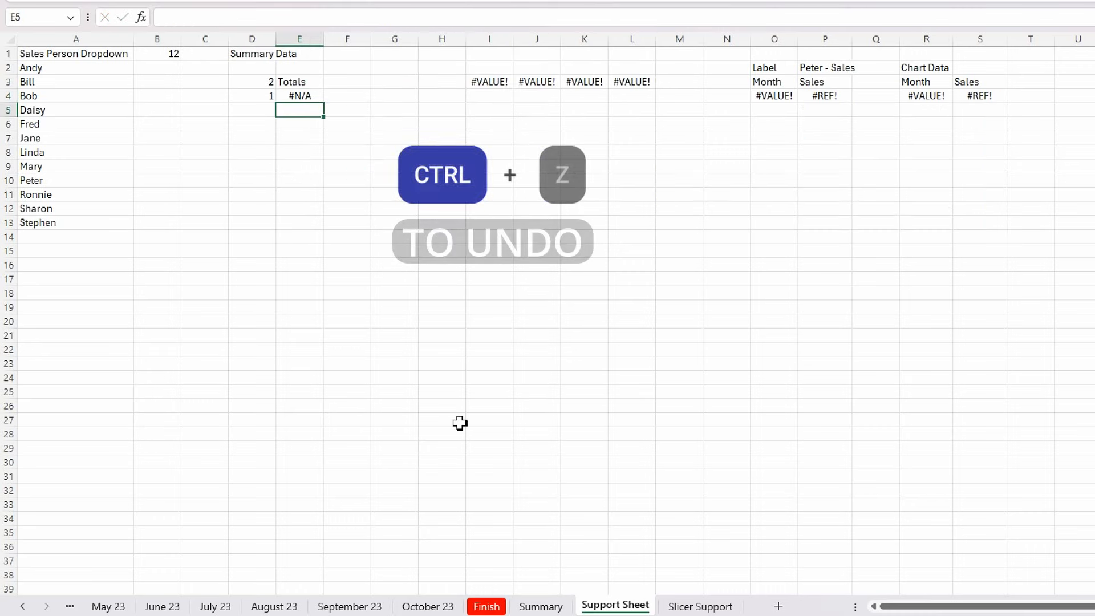
key("ctrl+z")
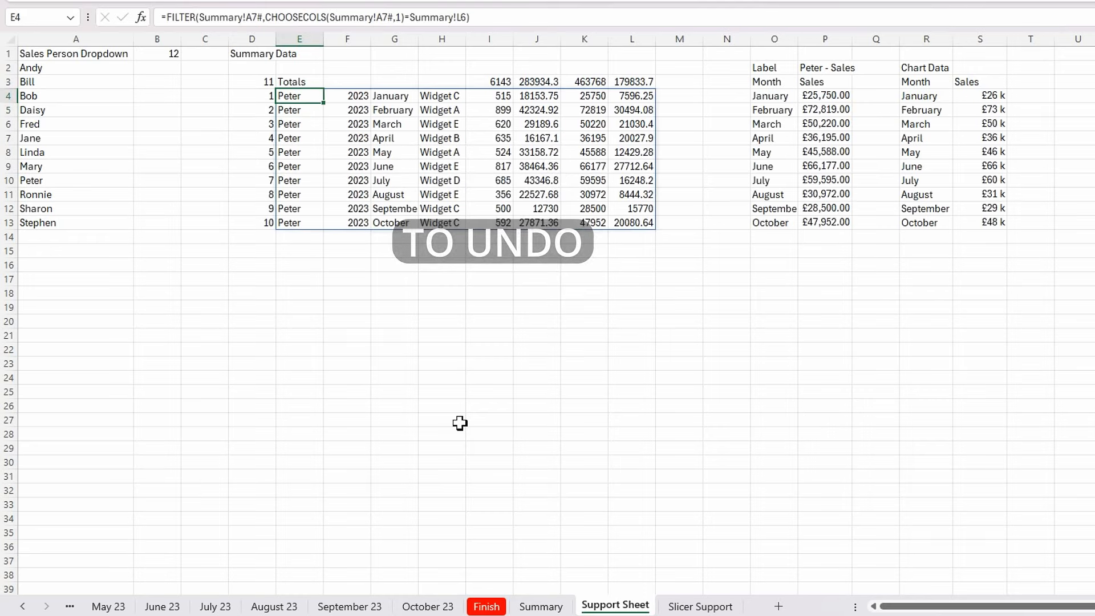
Compare the slicer list on Slicer Support with the Sales Person column on Summary and the summary data on Support Sheet.
left_click(697, 607)
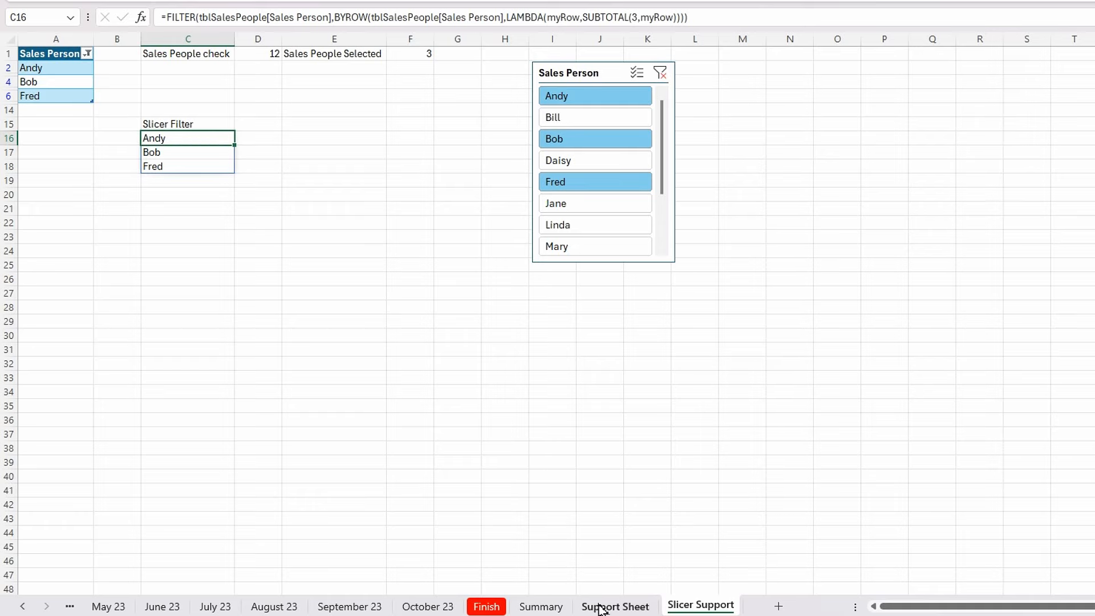
left_click(541, 607)
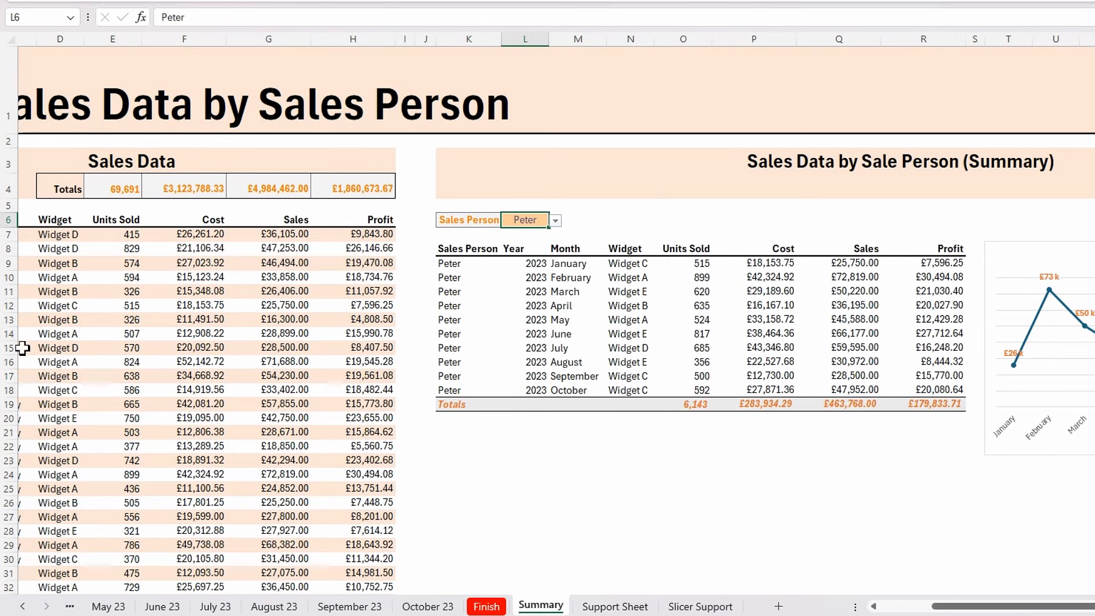
left_click_drag(941, 607, 889, 606)
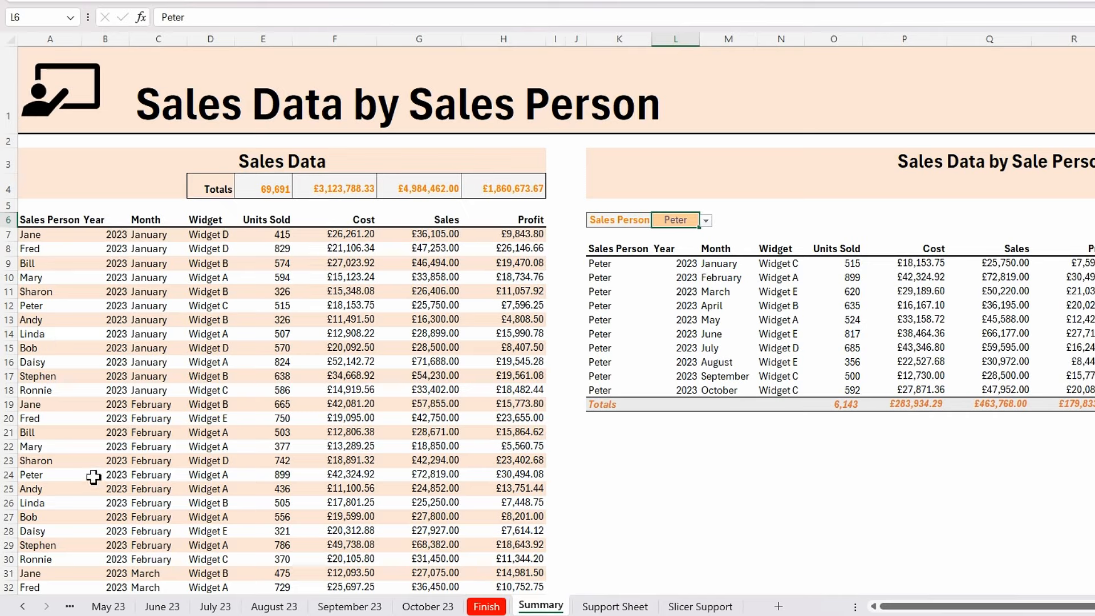
left_click(615, 606)
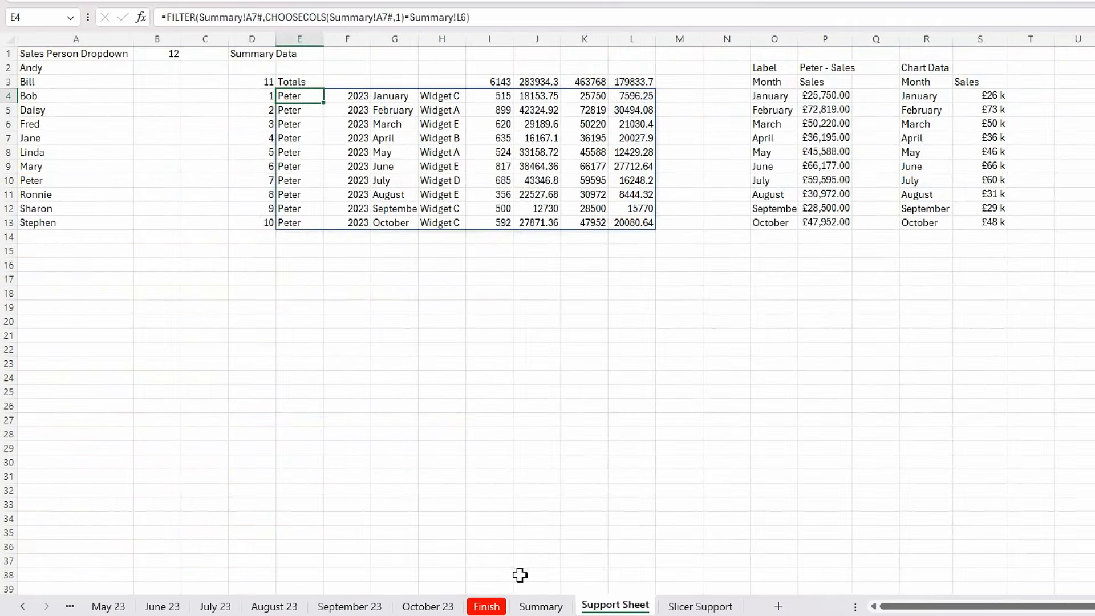
Enter the heading "Support sheet filter" in cell E15 of the Slicer Support sheet.
left_click(685, 609)
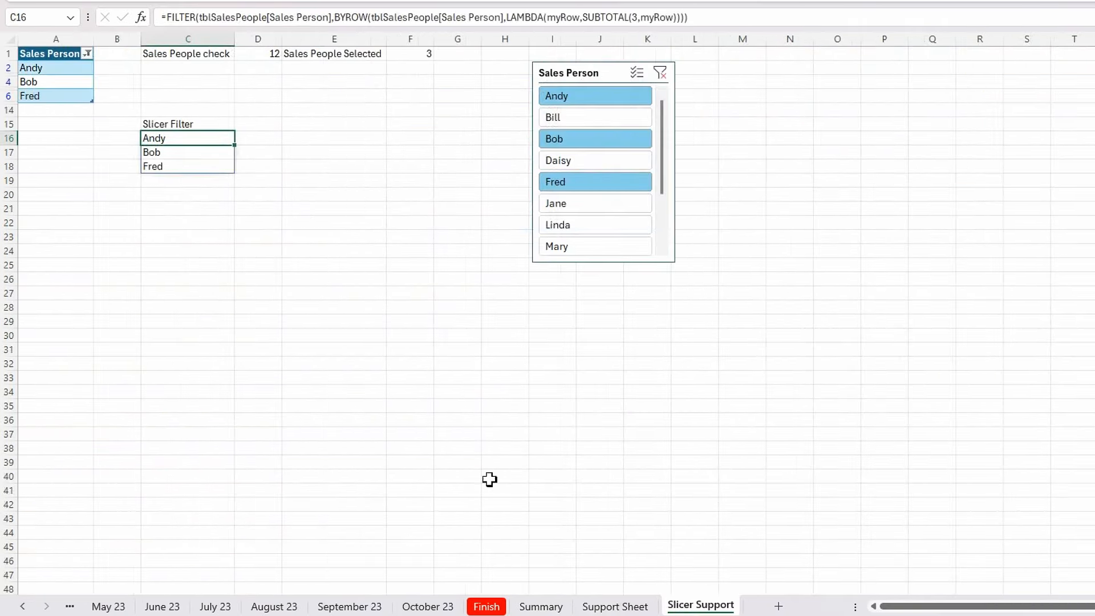
left_click(295, 130)
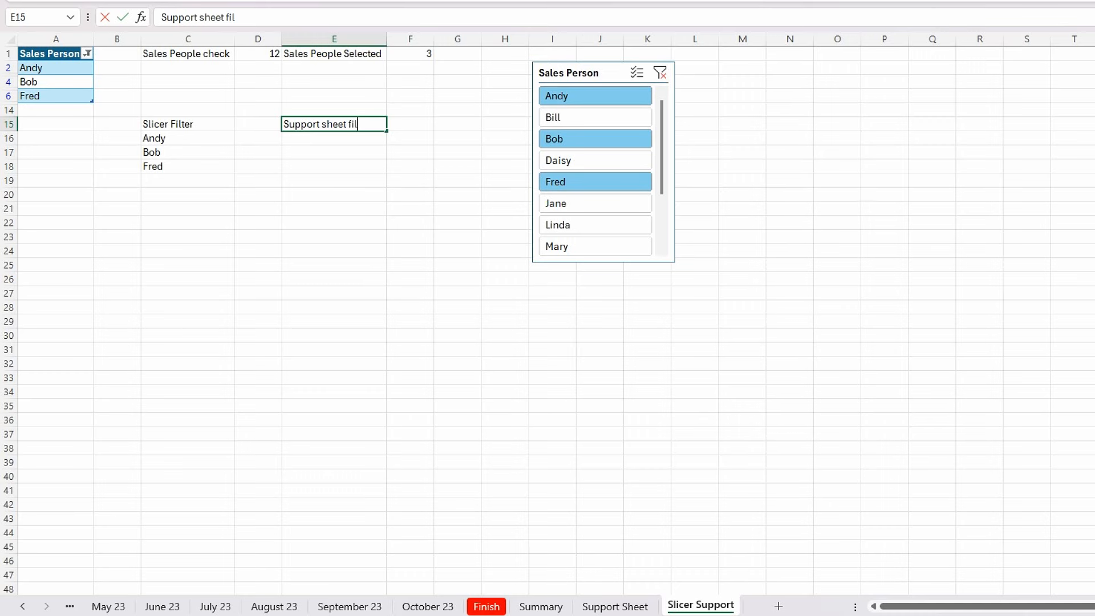
key("Return")
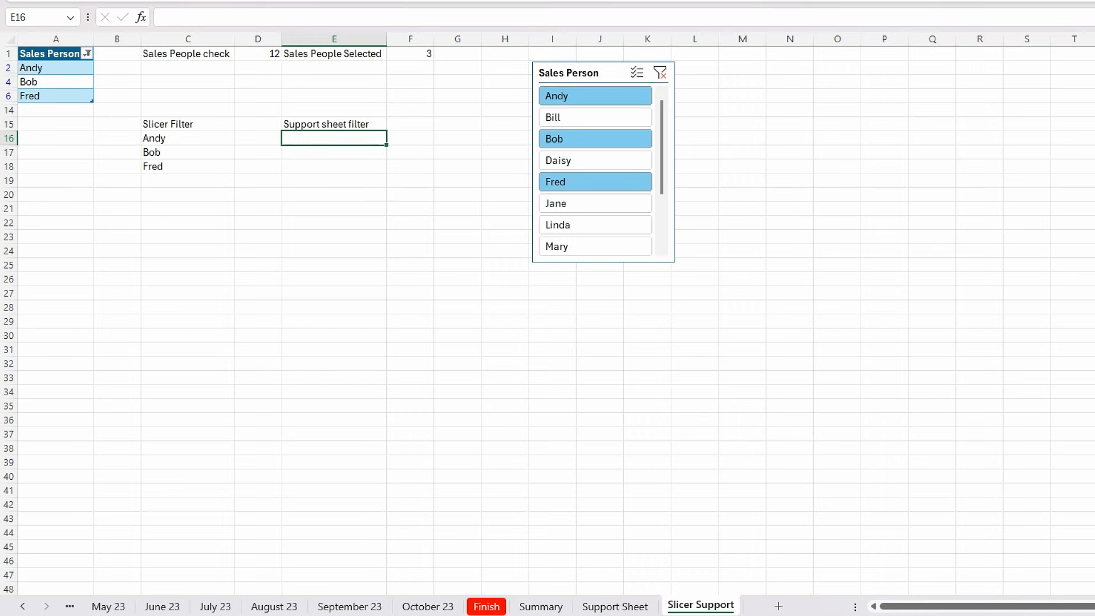
Begin an XMATCH formula in E16 of Slicer Support with CHOOSECOLS(Summary!A7#,1) as the lookup value.
type("=xmat")
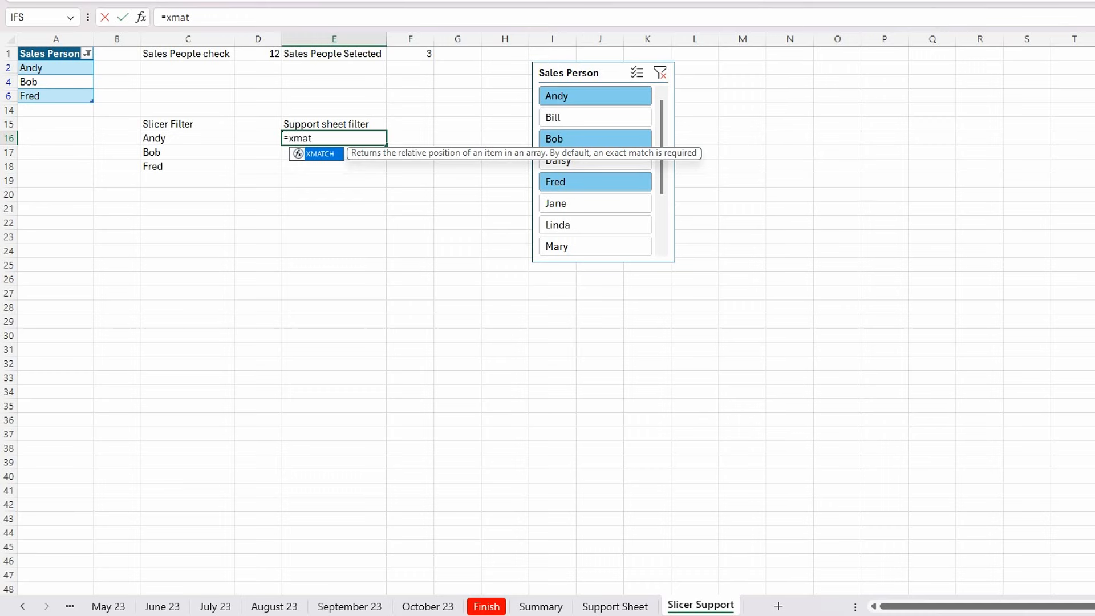
key("Tab")
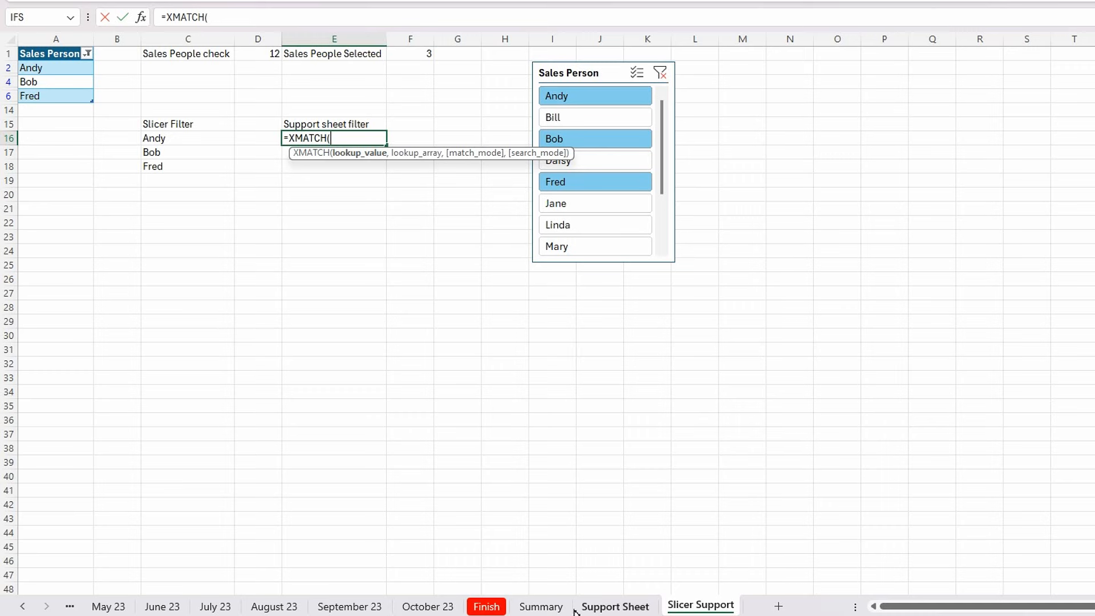
type("choose")
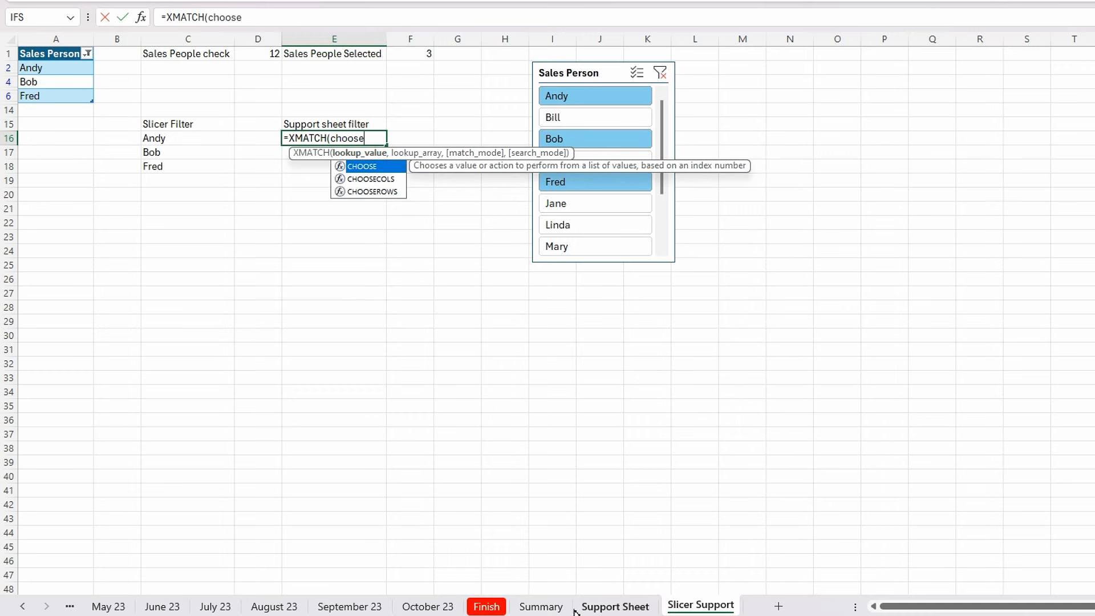
type("c")
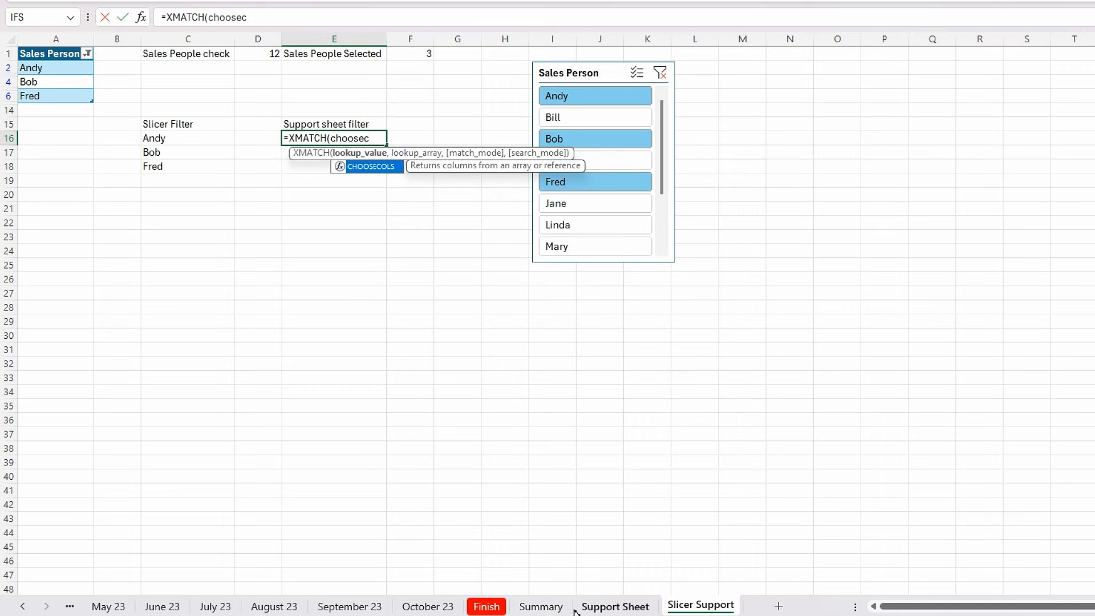
double_click(392, 167)
left_click(556, 605)
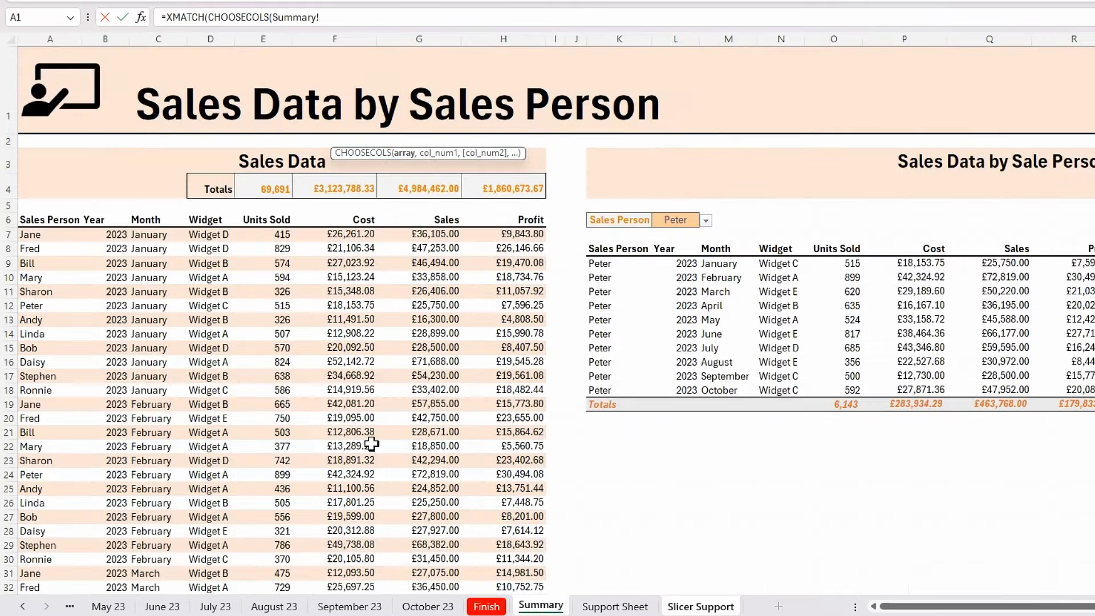
left_click(52, 235)
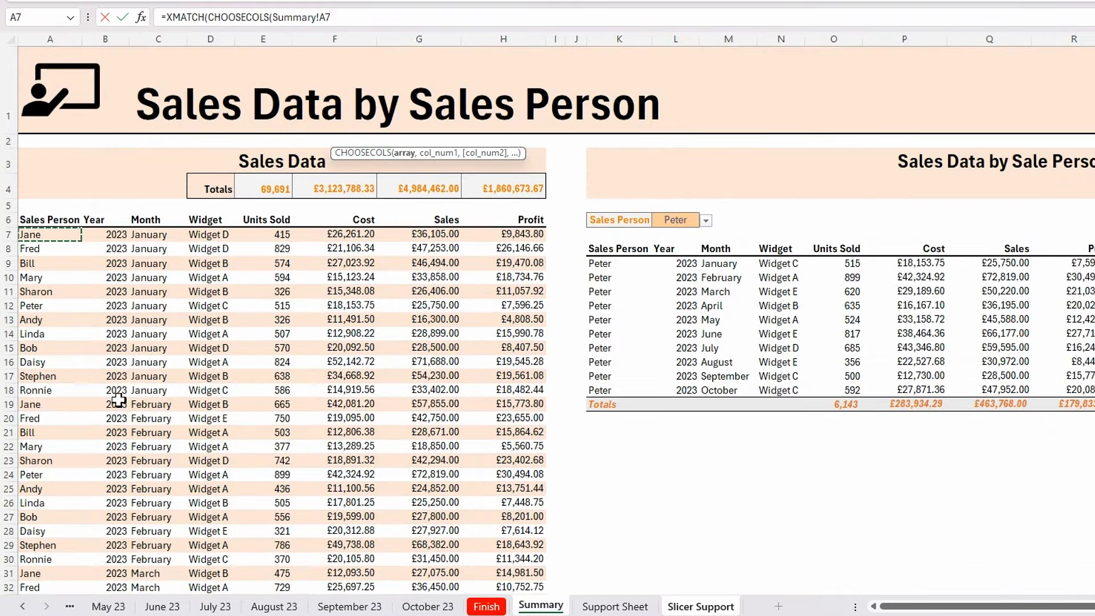
type("#,1),")
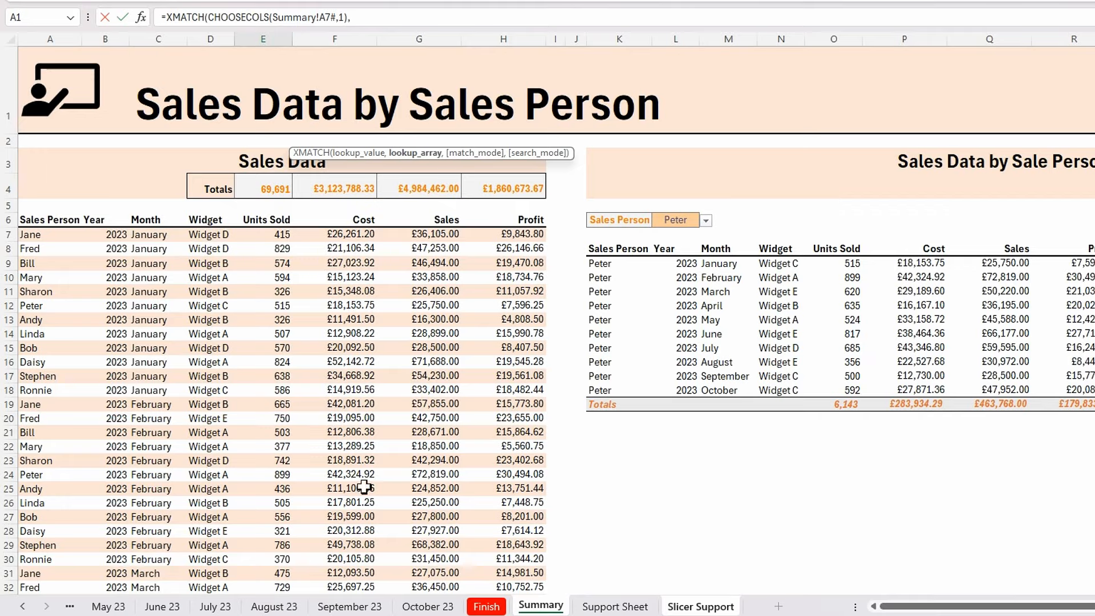
Complete the XMATCH formula with 'Slicer Support'!C16# as lookup array and exact match 0, and check its matches against the Summary sales data.
left_click(697, 605)
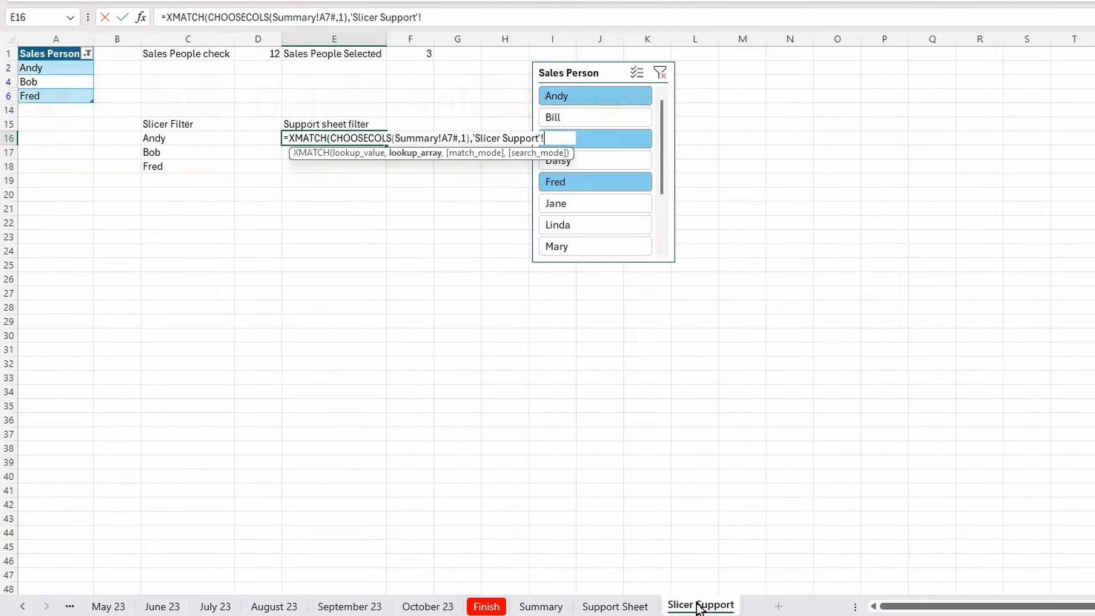
left_click(182, 139)
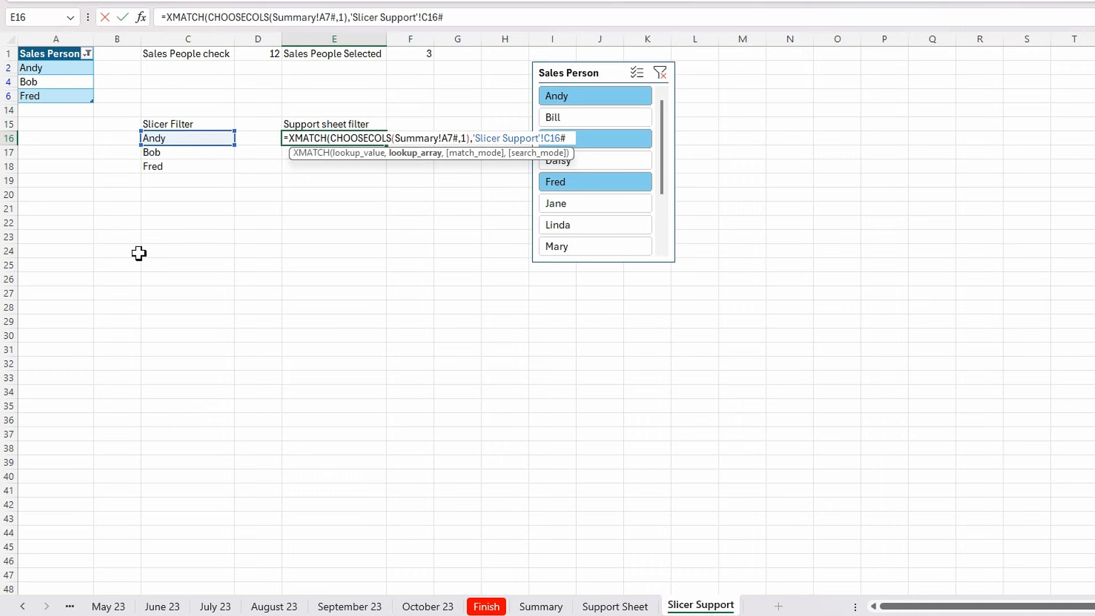
type(",")
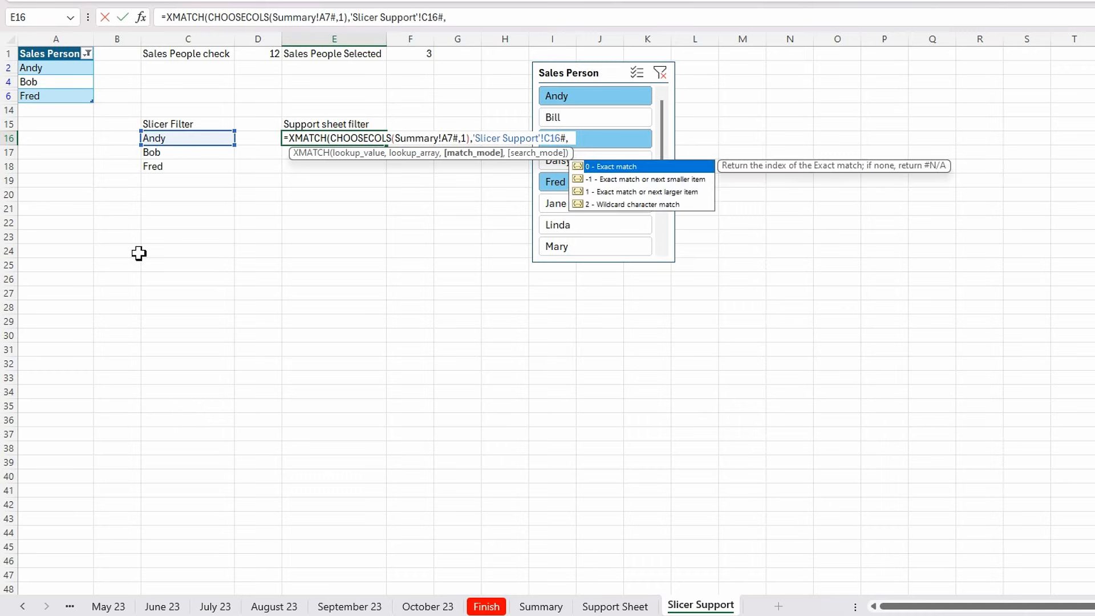
double_click(625, 169)
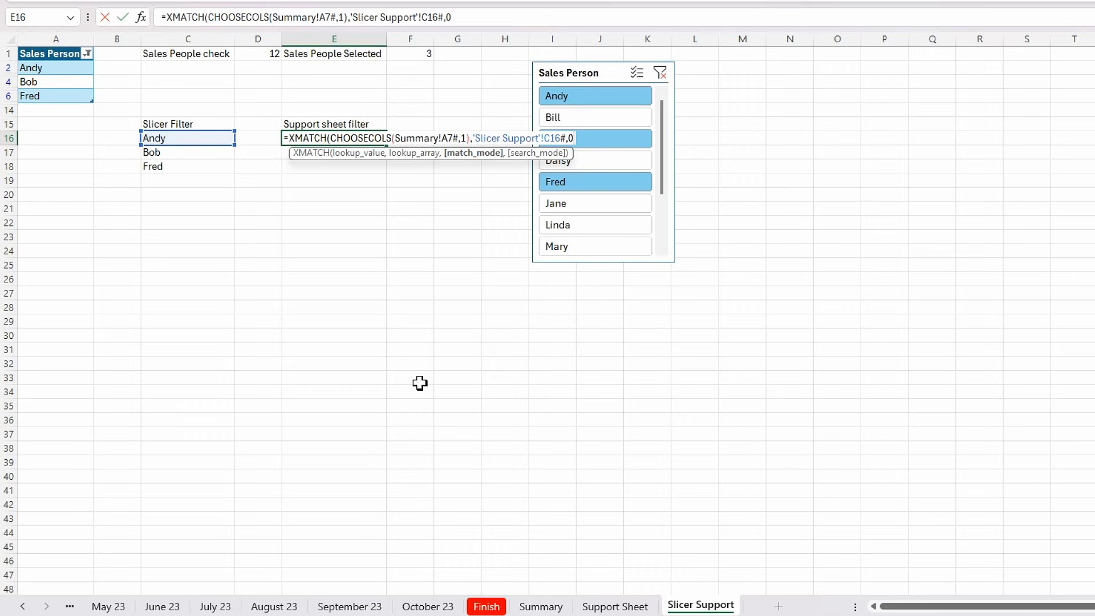
type(")")
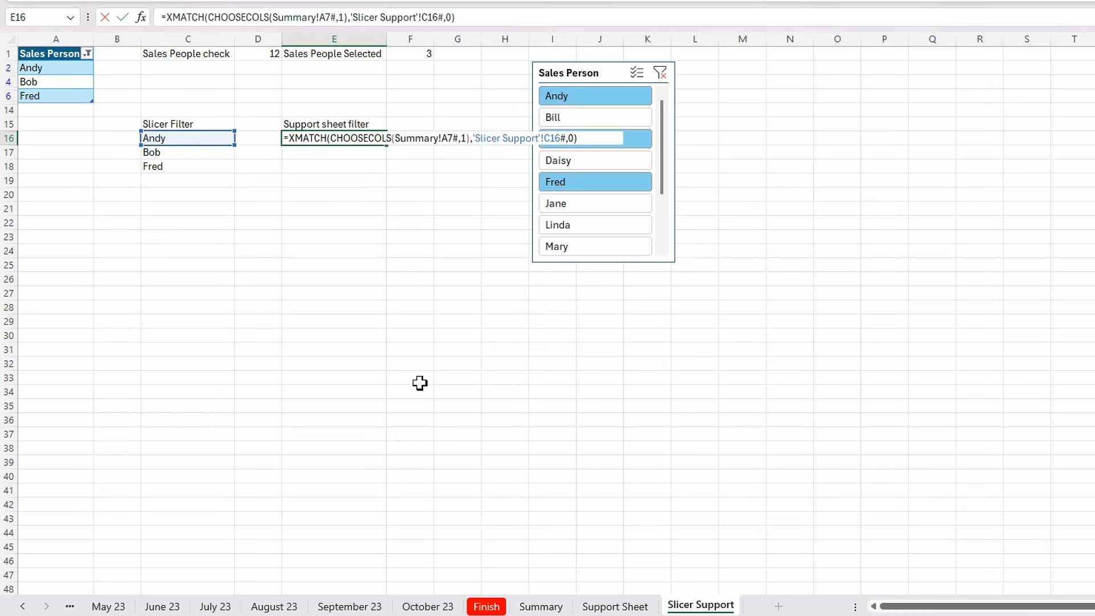
key("Return")
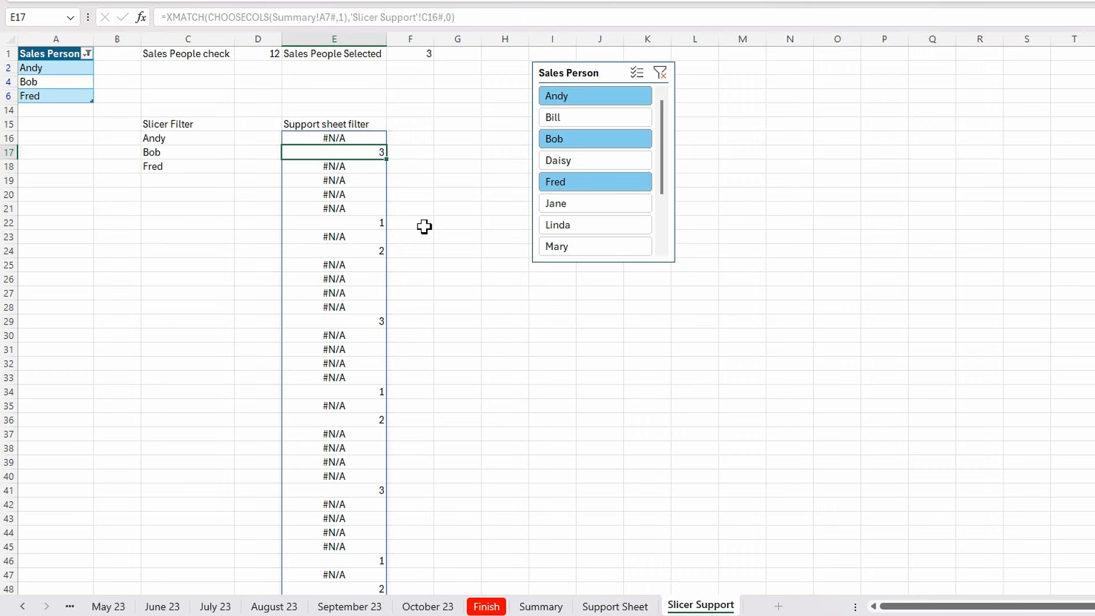
left_click(545, 605)
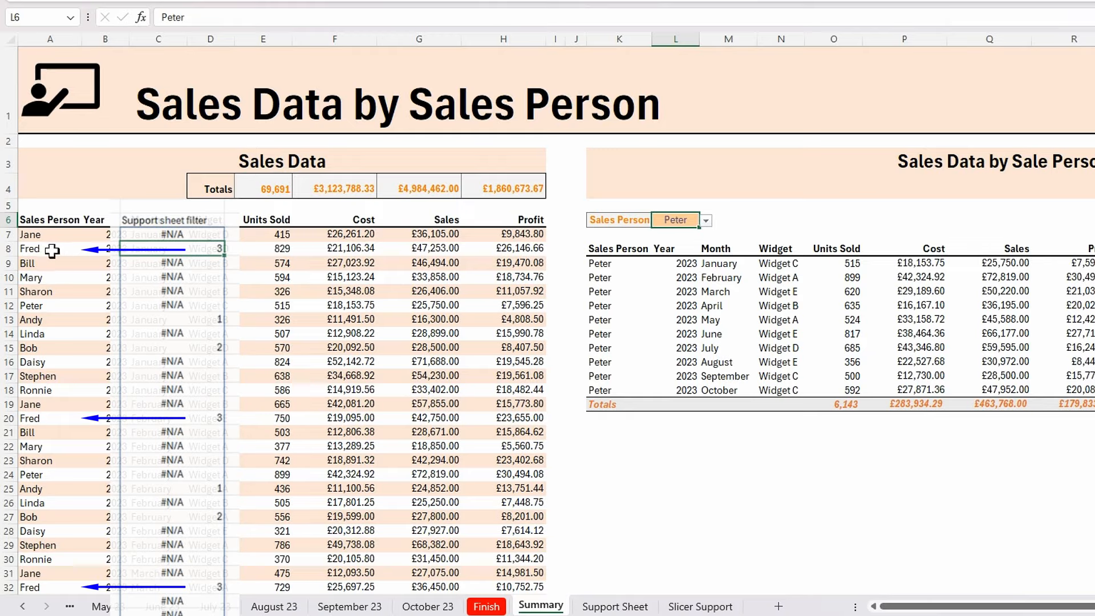
left_click(709, 609)
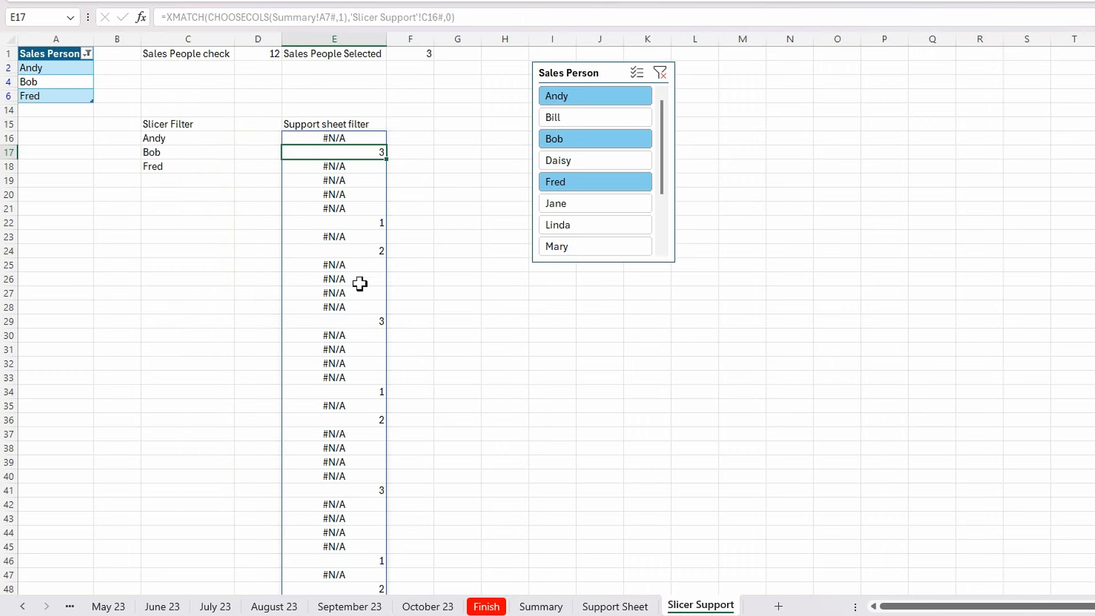
Wrap the XMATCH formula in E16 of Slicer Support in an ISNUMBER function and reselect the cell.
left_click(365, 137)
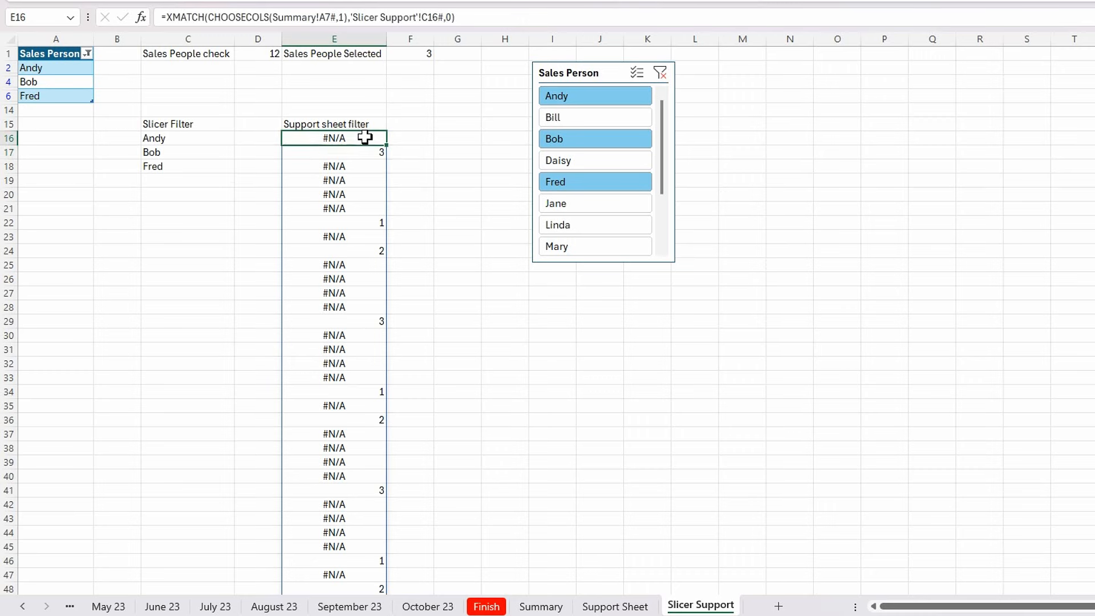
left_click(170, 17)
type("is")
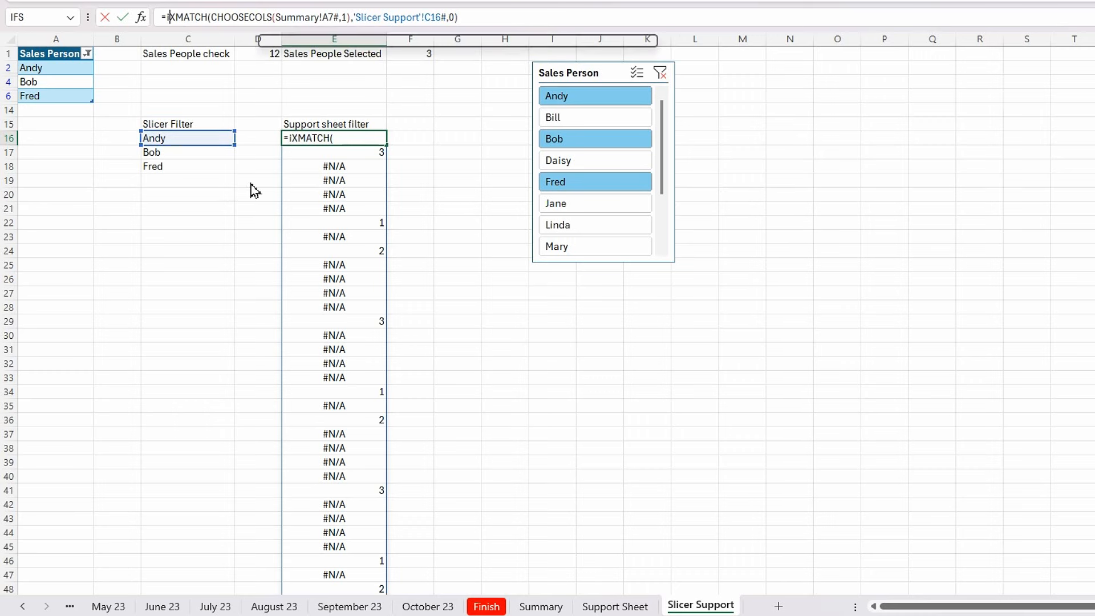
type("number")
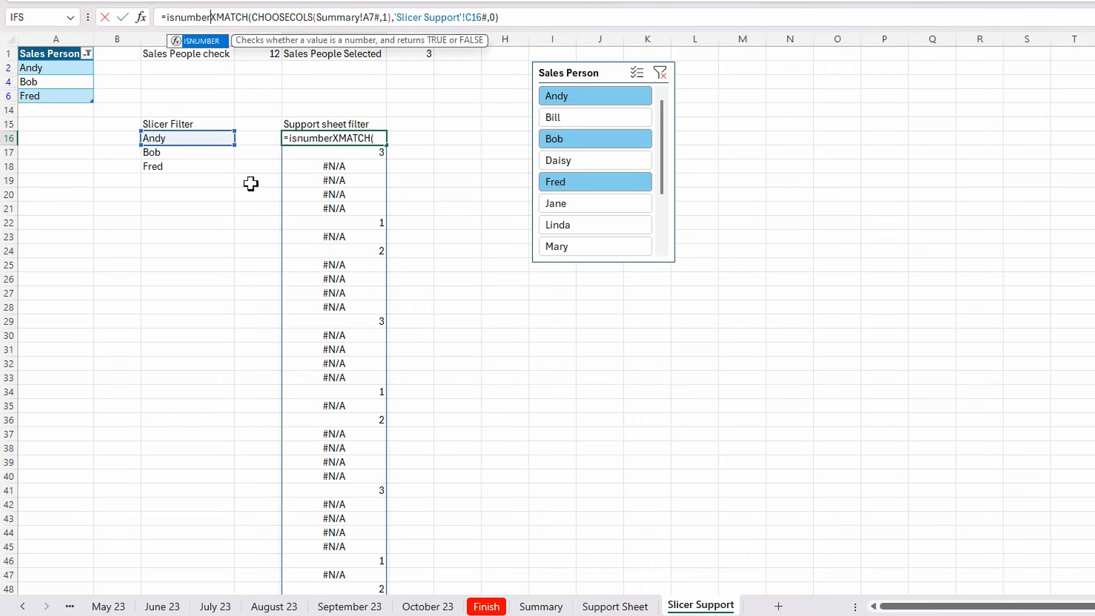
key("Tab")
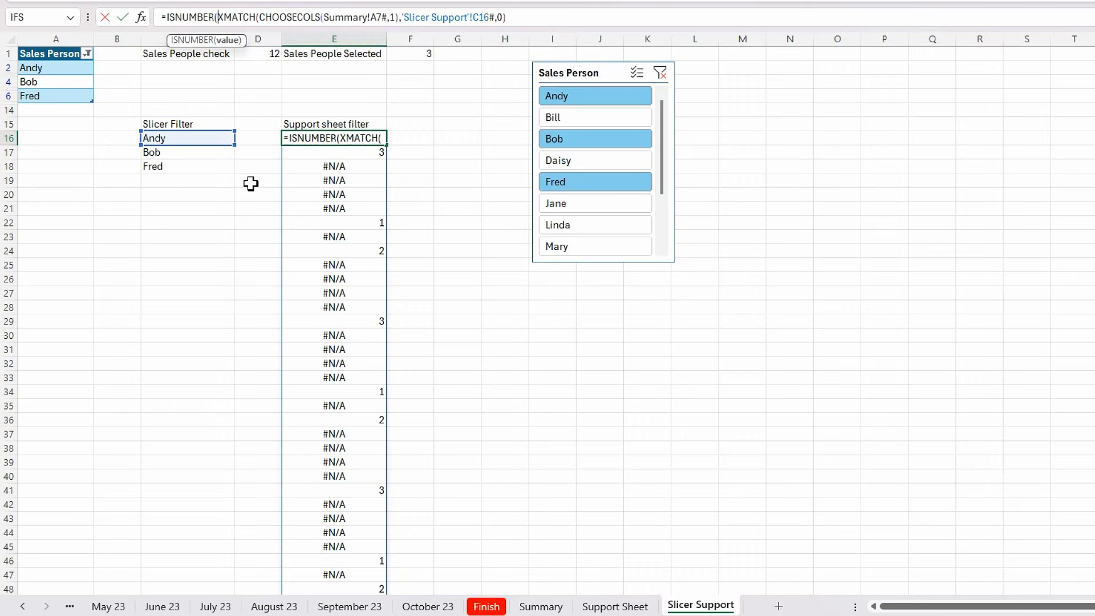
left_click(532, 22)
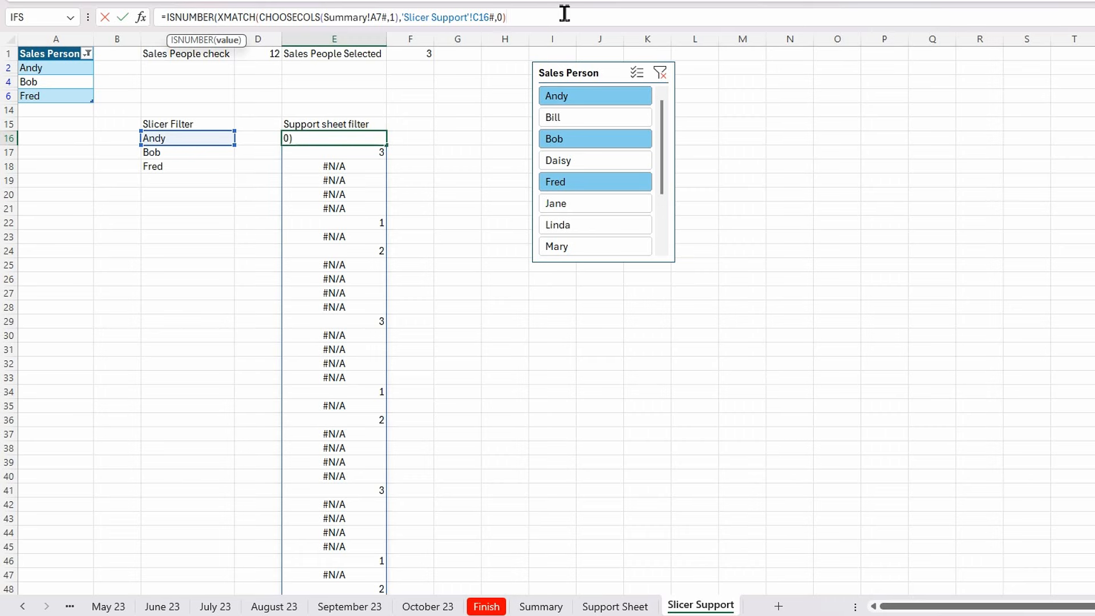
type(")")
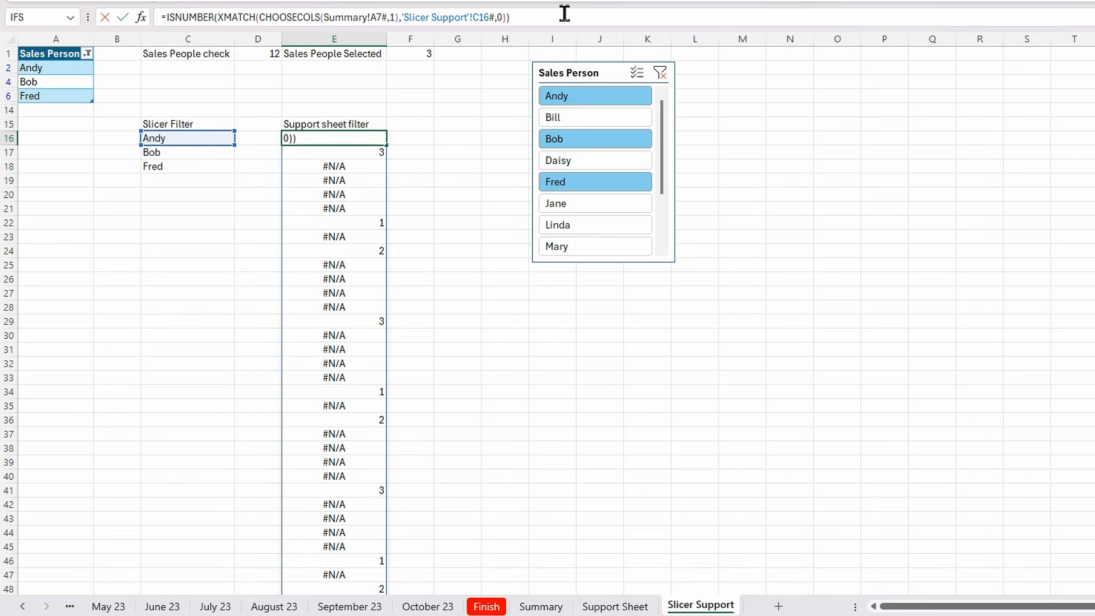
key("Return")
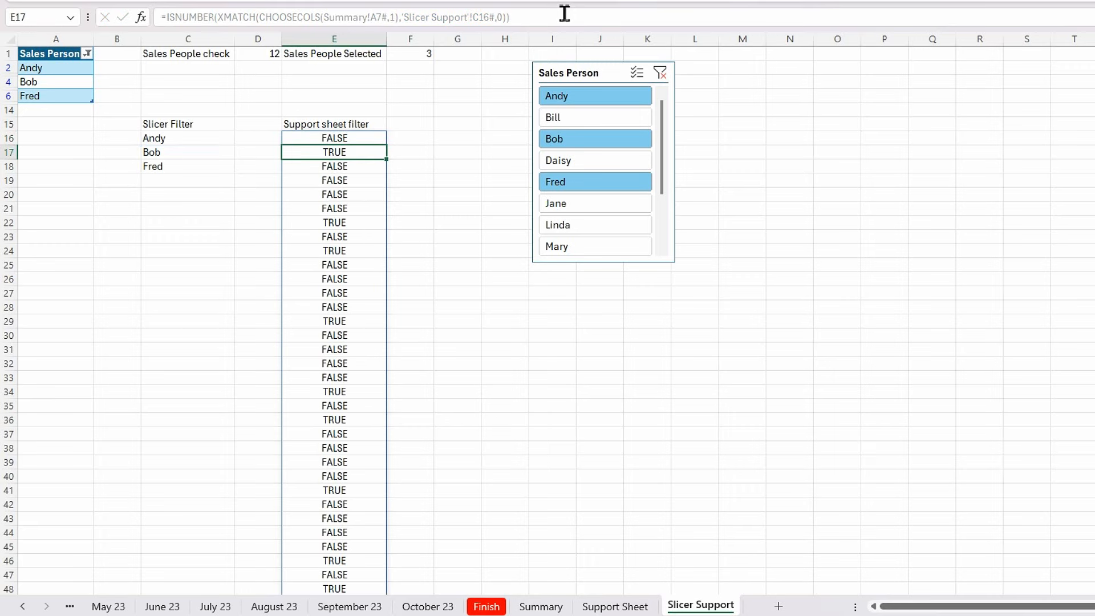
left_click(327, 140)
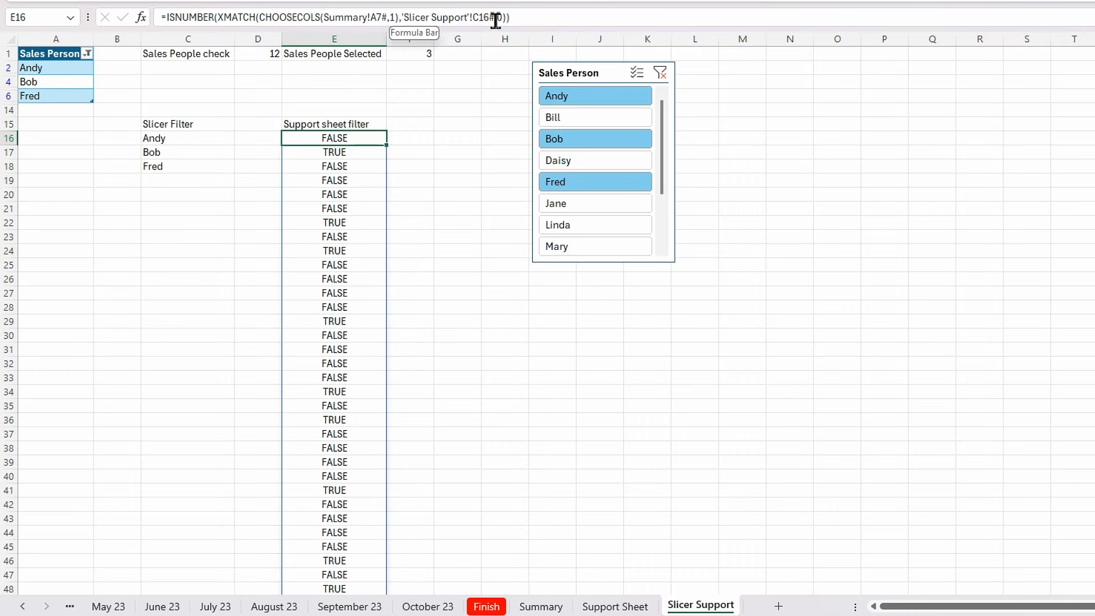
Replace the 'Slicer Support'!C16# reference in E16's XMATCH formula with a copy of C16's FILTER/BYROW formula.
left_click(215, 138)
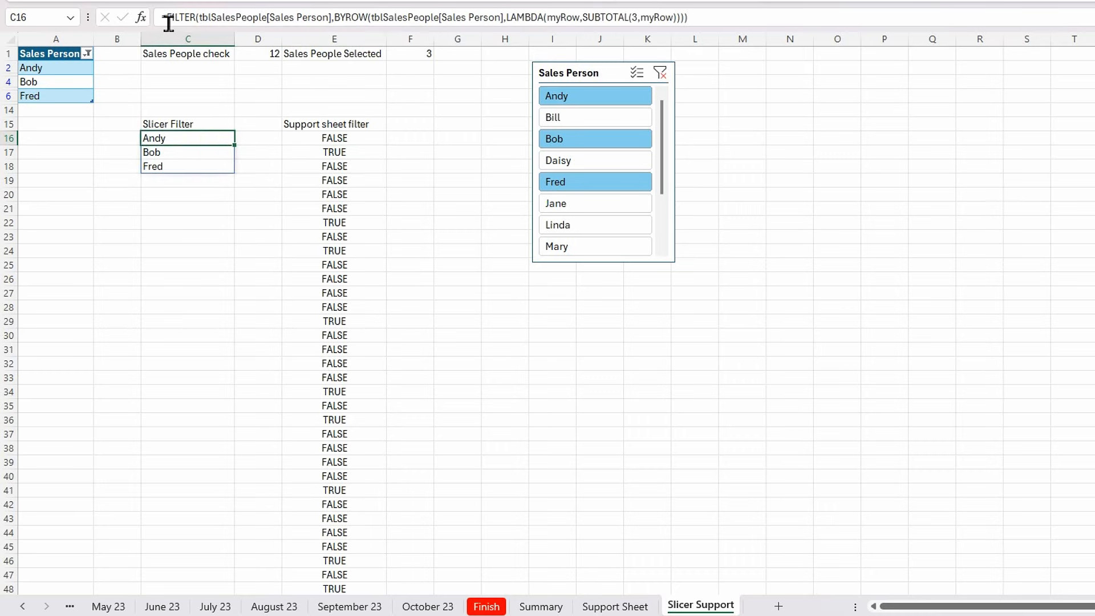
left_click_drag(169, 22, 714, 11)
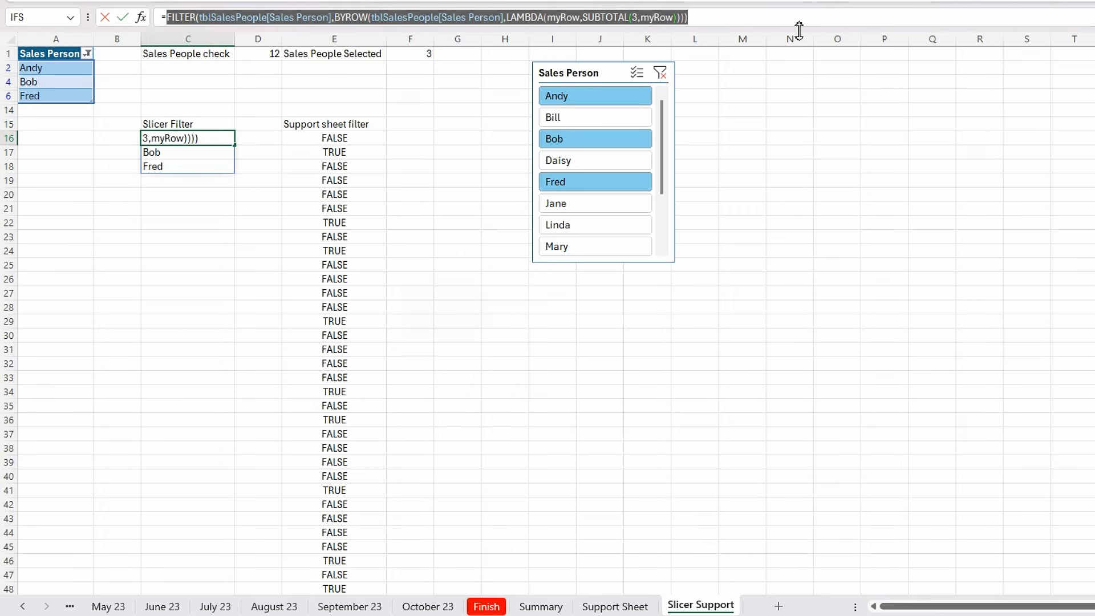
key("ctrl+c")
key("Escape")
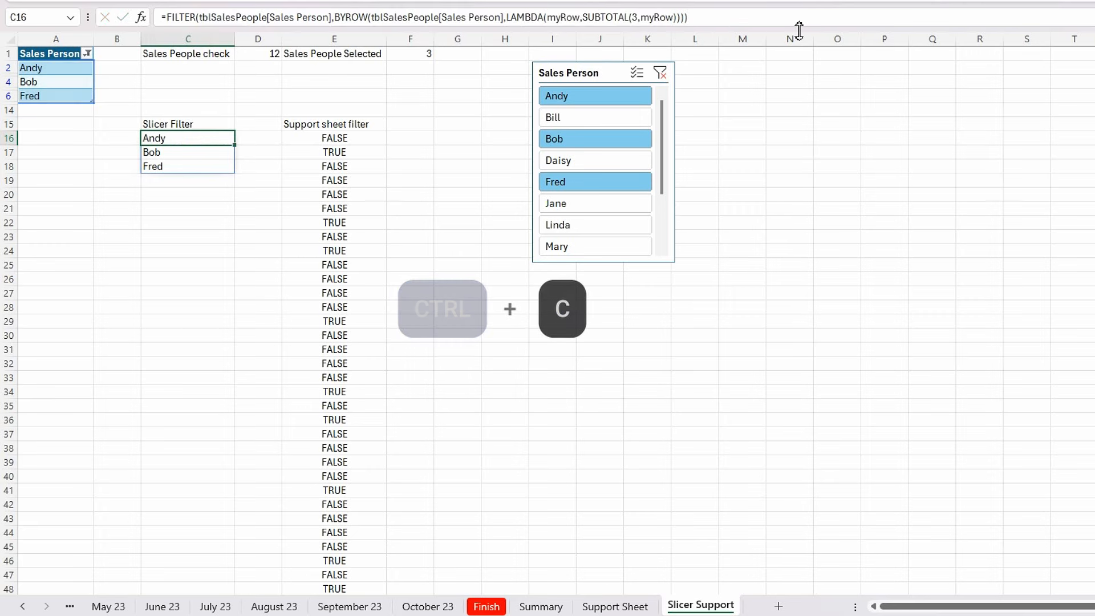
left_click(359, 138)
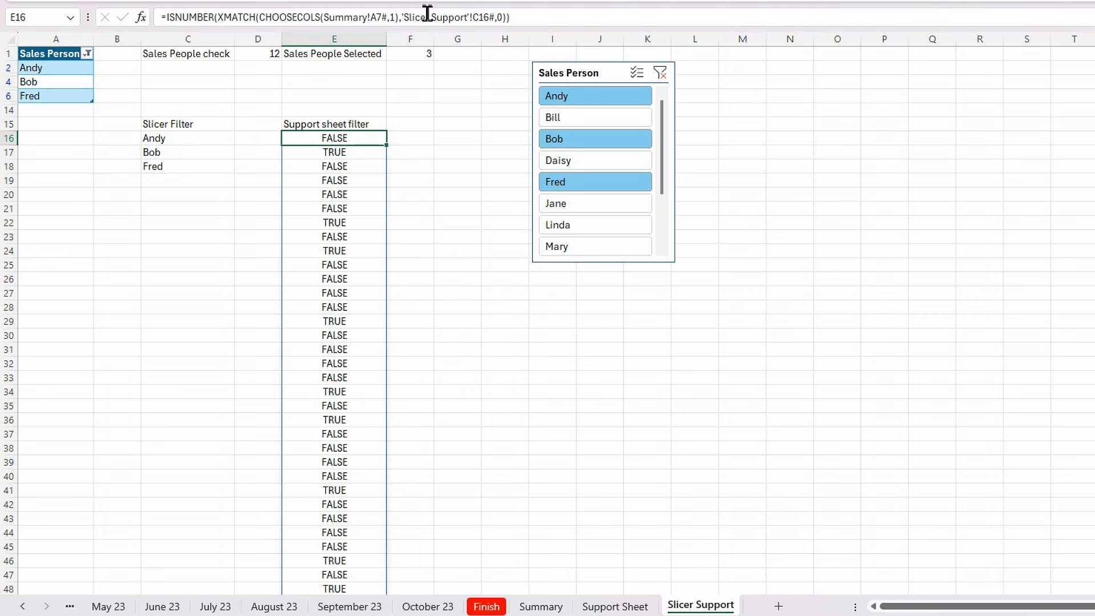
left_click_drag(403, 17, 497, 20)
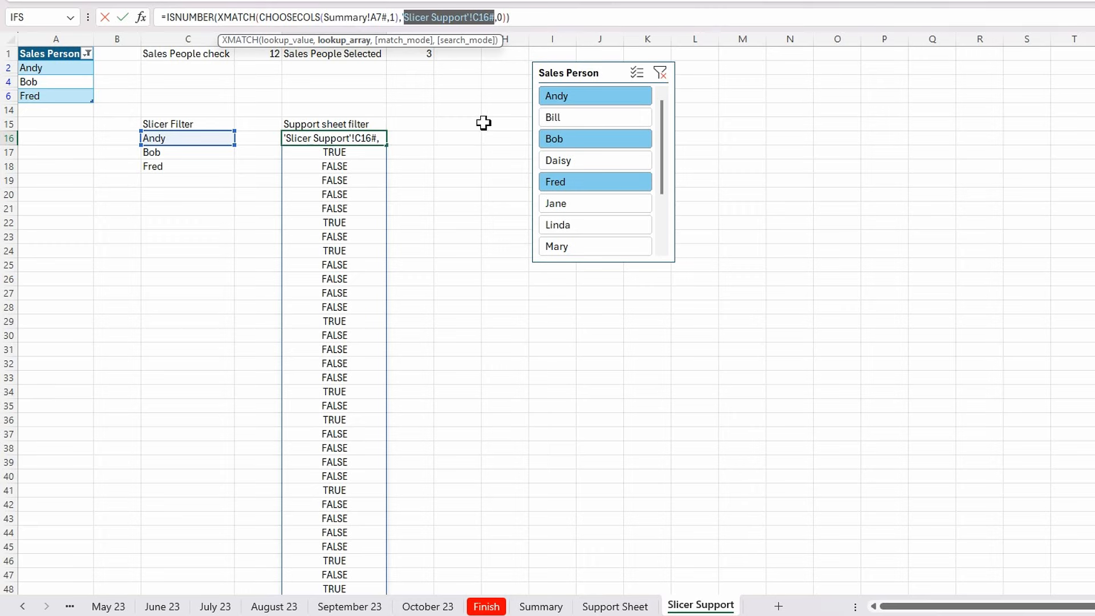
key("Delete")
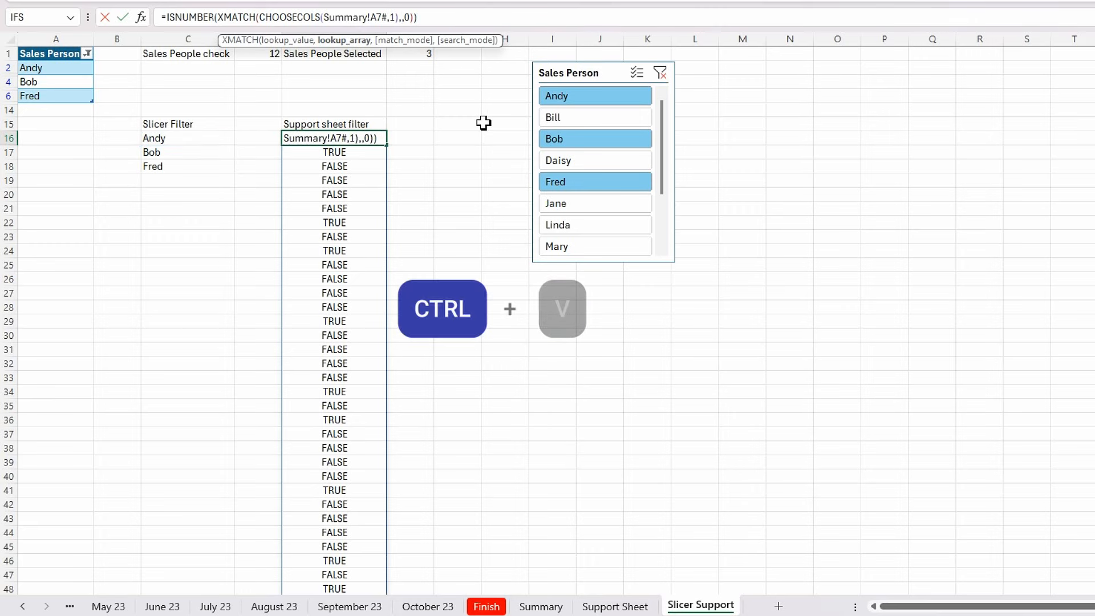
key("ctrl+v")
key("Return")
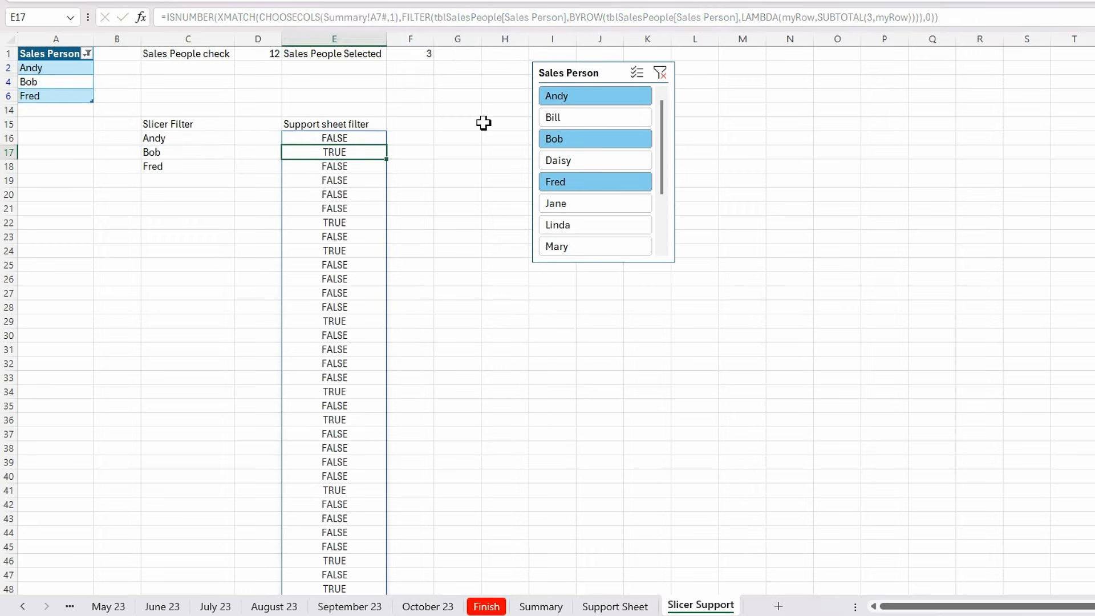
Replace the include condition of the FILTER formula in Support Sheet E4 with E16's full ISNUMBER formula and widen column P.
left_click(357, 139)
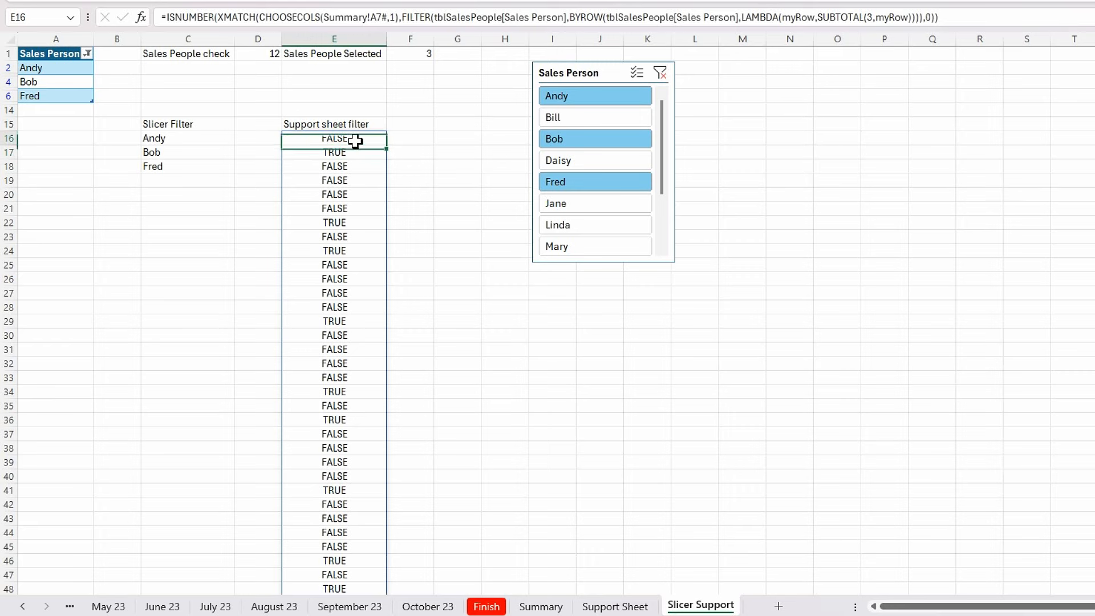
left_click_drag(166, 21, 1049, 22)
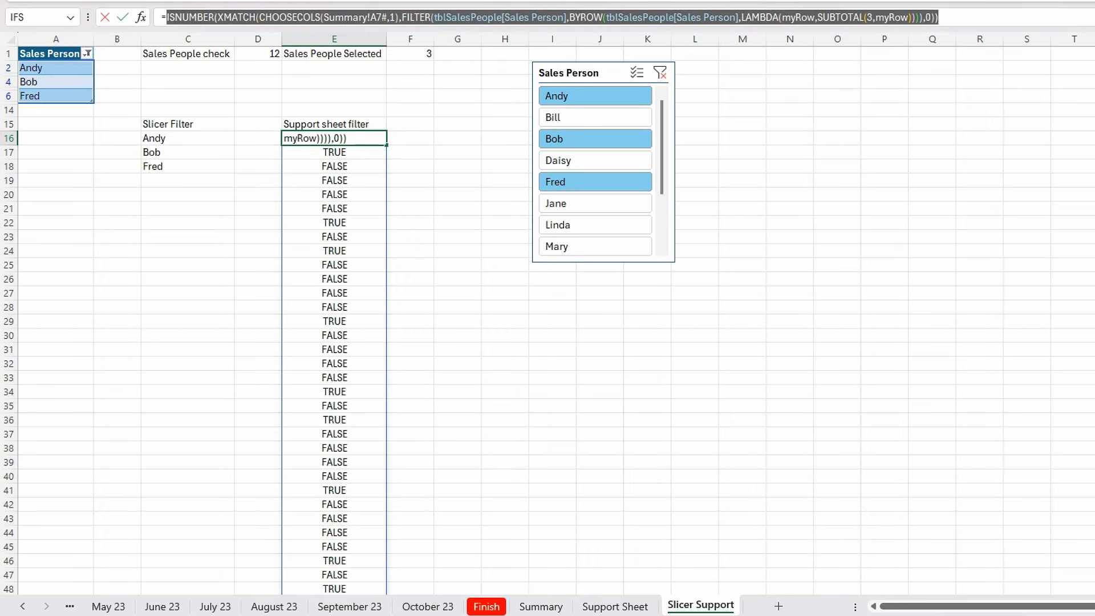
key("ctrl+c")
key("Escape")
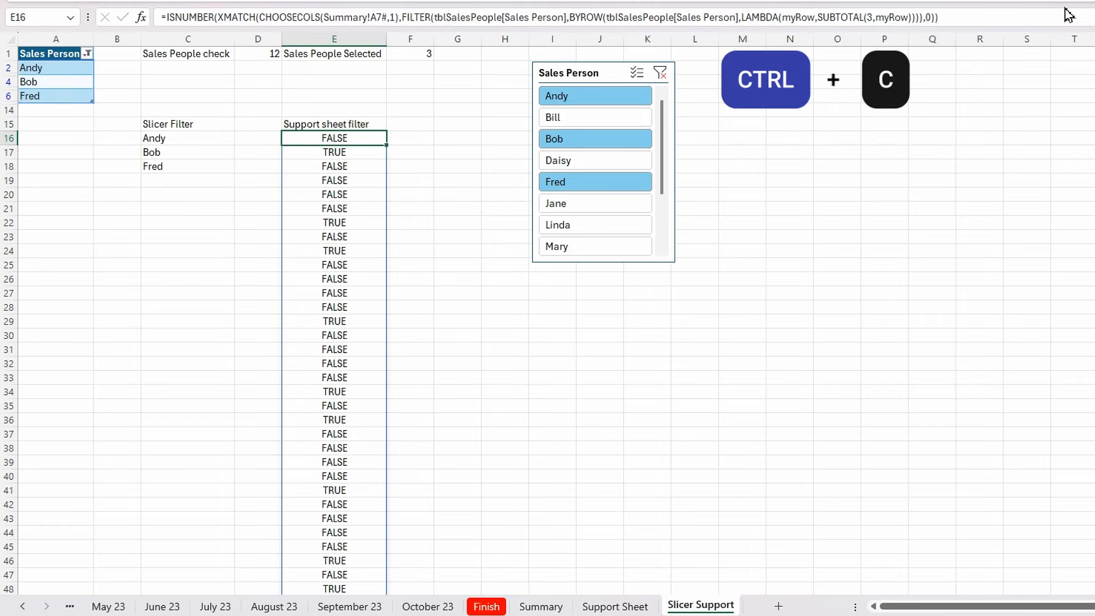
left_click(631, 607)
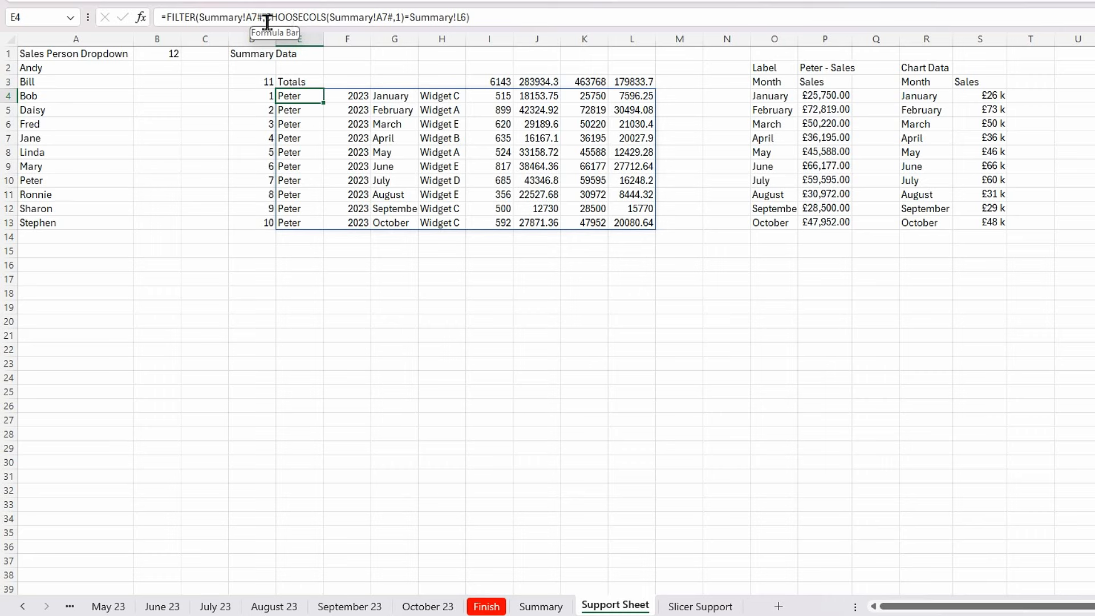
left_click_drag(267, 17, 476, 17)
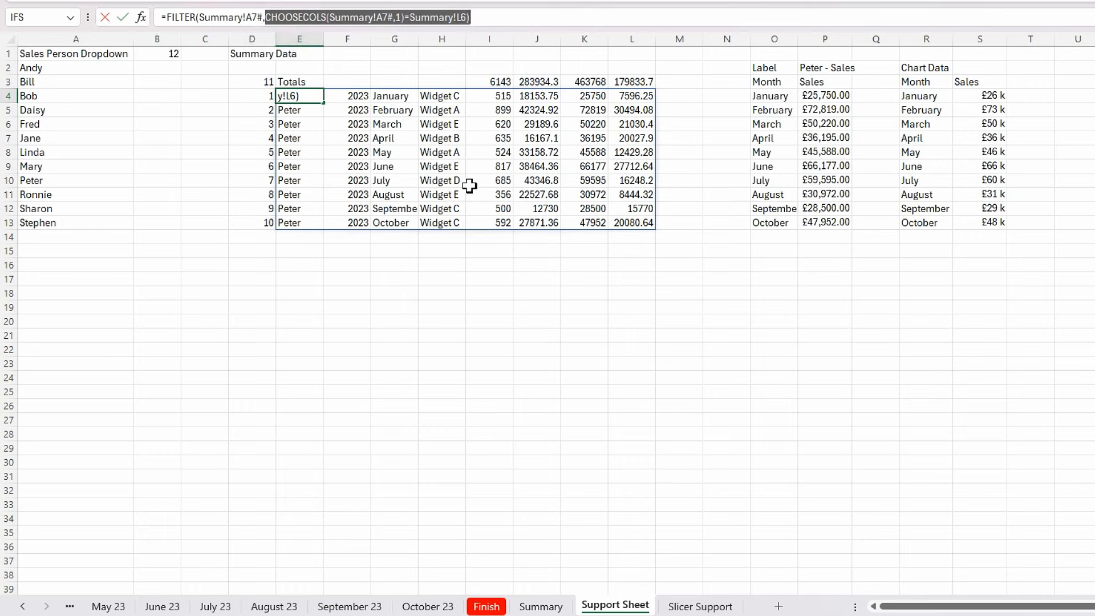
key("ctrl+v")
type(")")
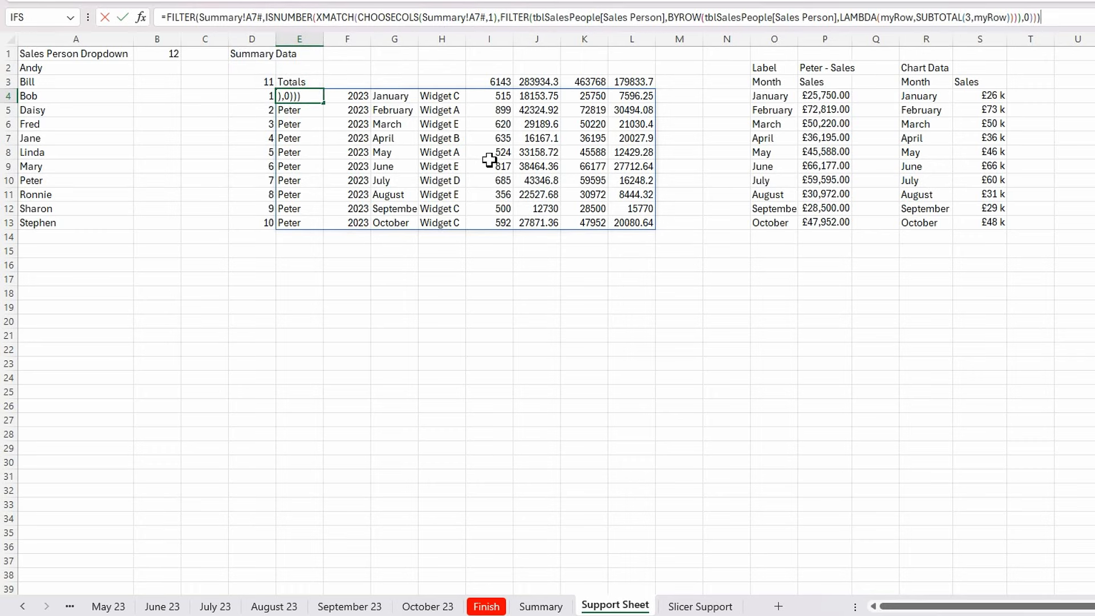
key("Return")
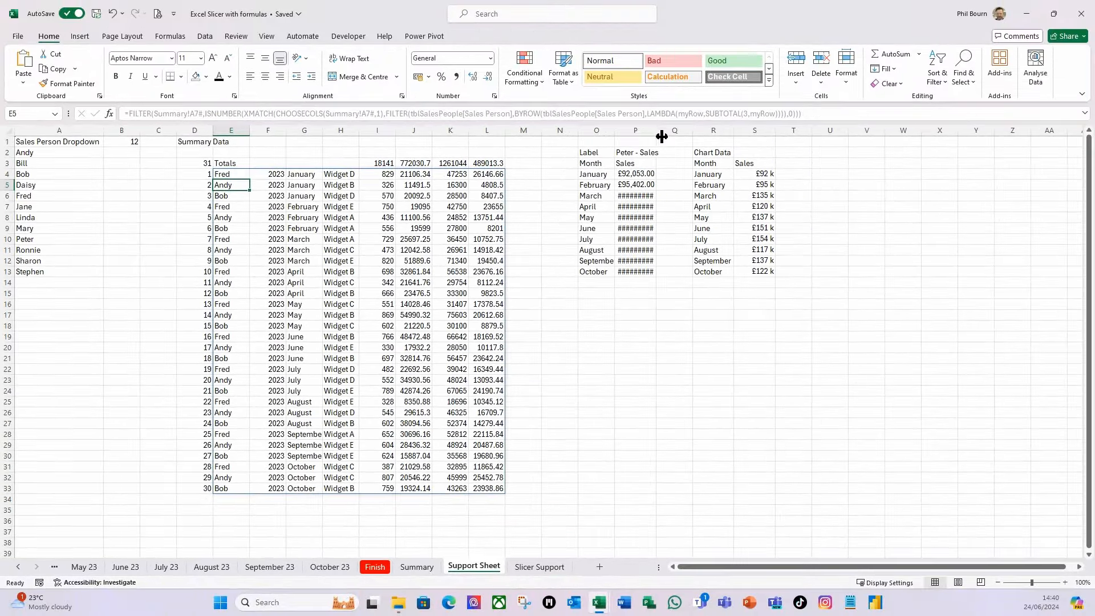
left_click_drag(854, 42, 854, 42)
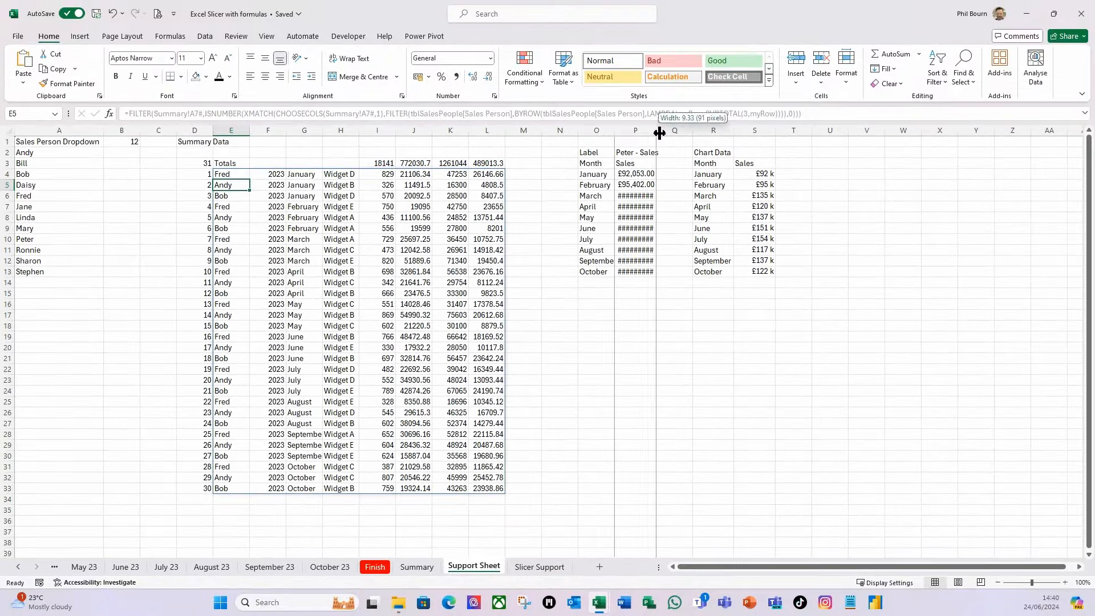
left_click_drag(659, 133, 664, 133)
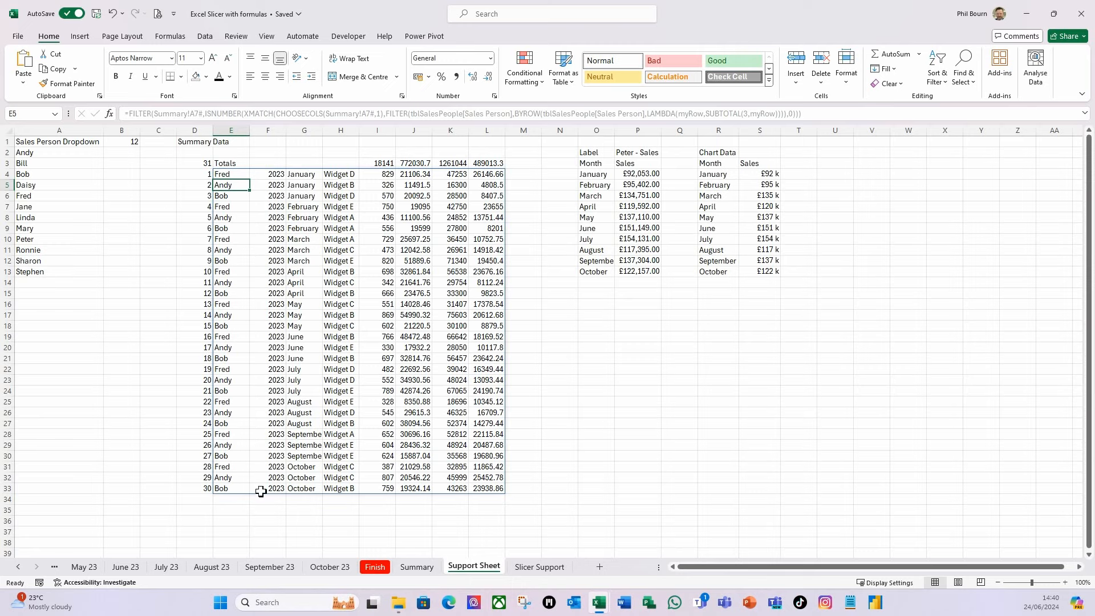
Limit the Slicer Support slicer to only the first listed sales person and check the Summary sheet's filtered data.
left_click(522, 568)
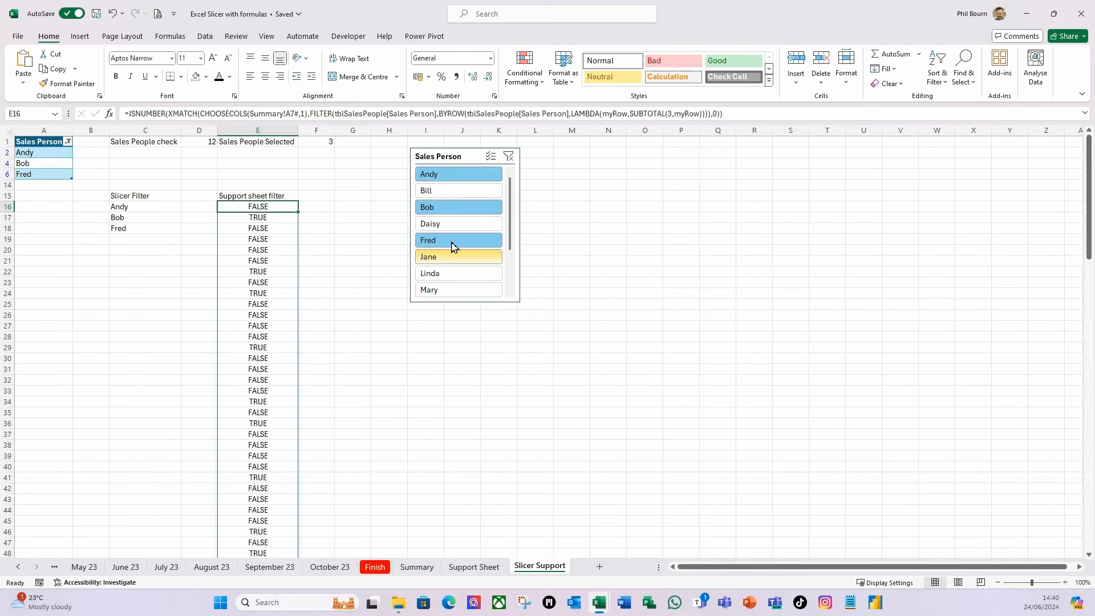
left_click(457, 180)
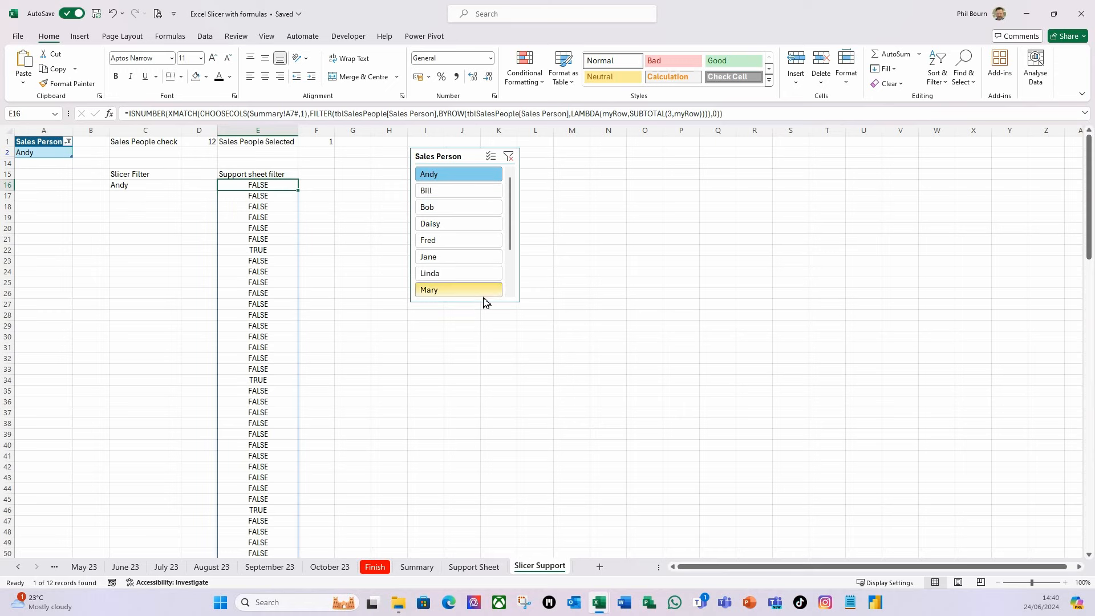
left_click(431, 571)
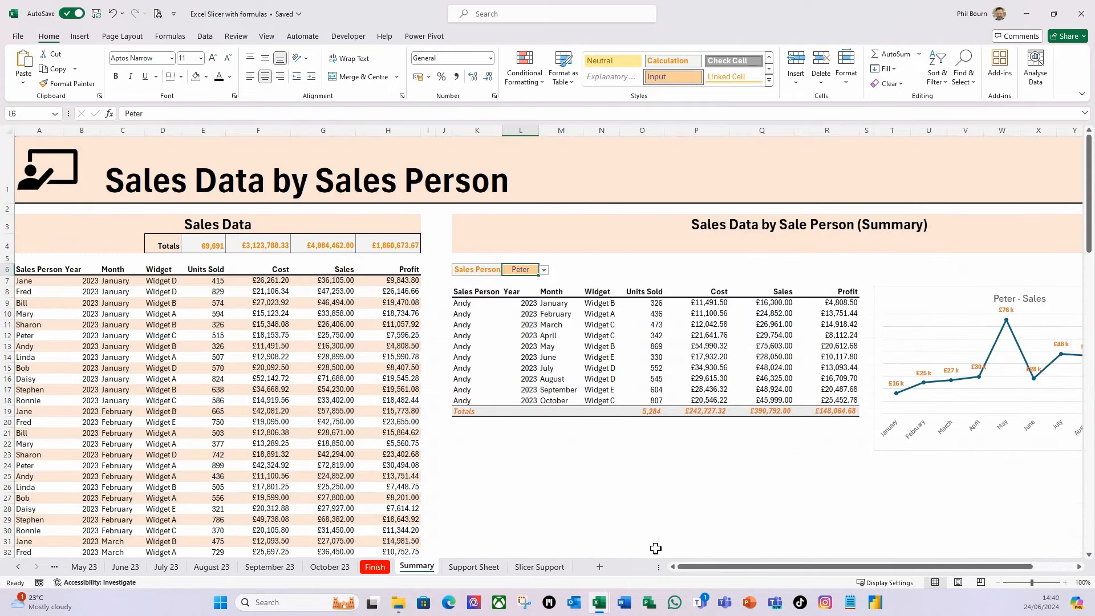
Add the third listed sales person to the slicer selection and check the Summary table, chart and chart title.
left_click(540, 568)
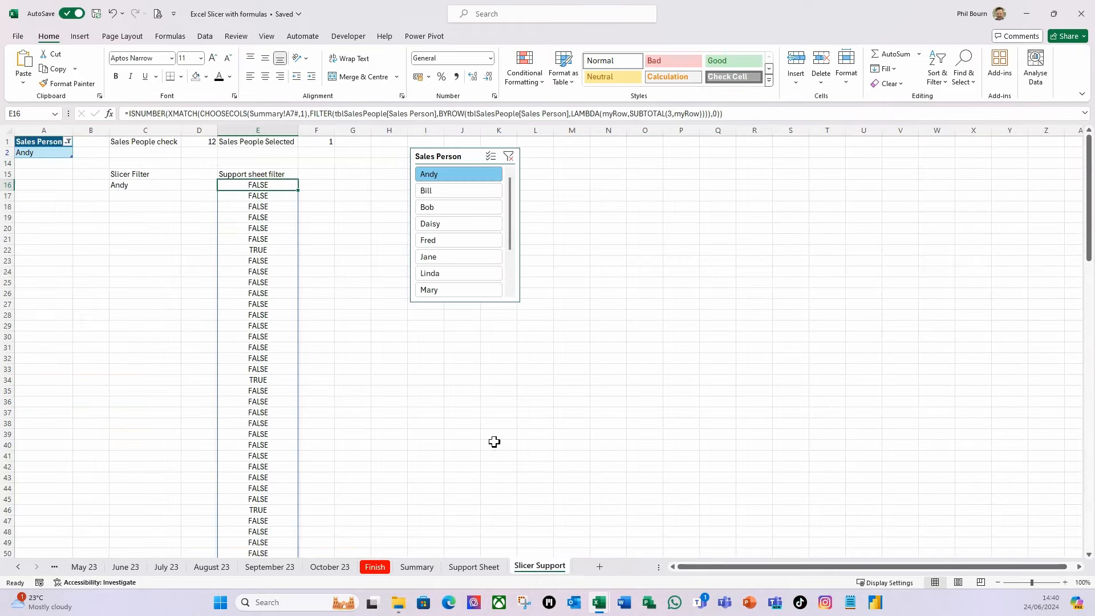
left_click(449, 207)
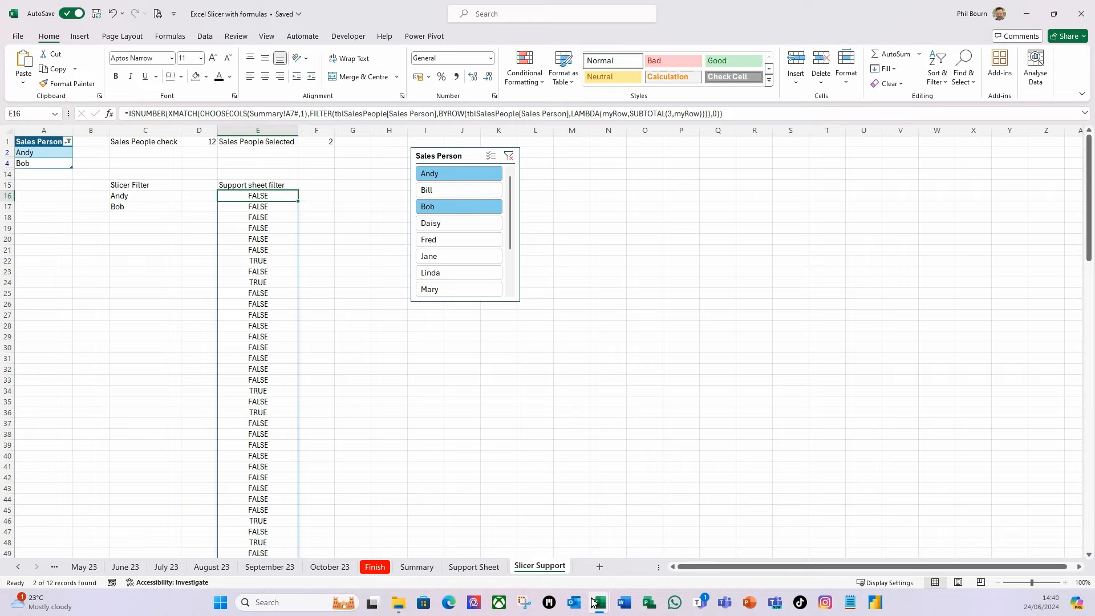
left_click(417, 567)
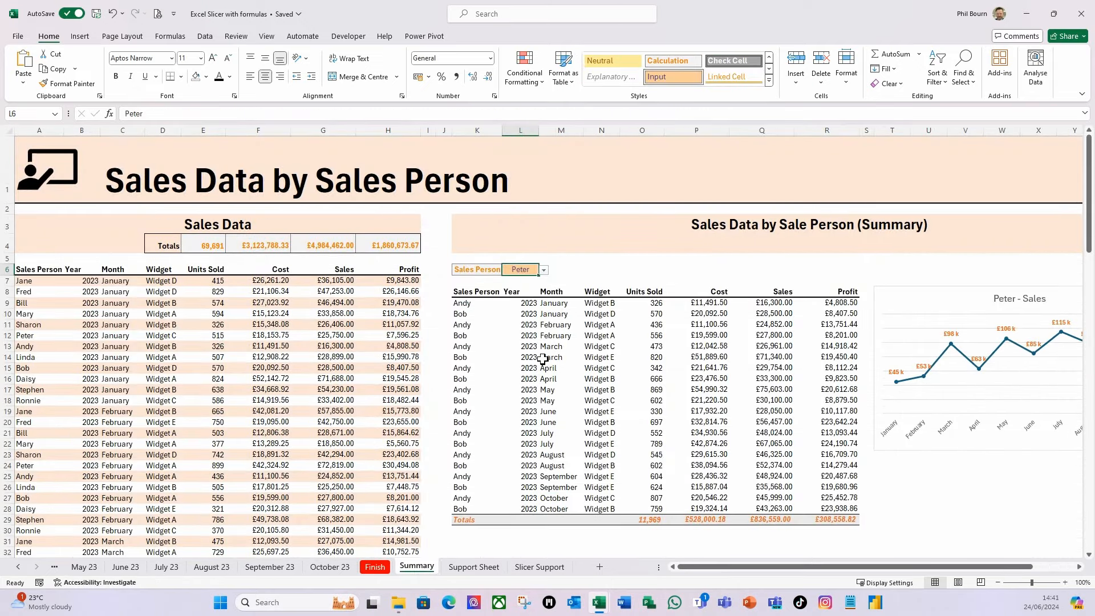
left_click_drag(762, 567, 809, 567)
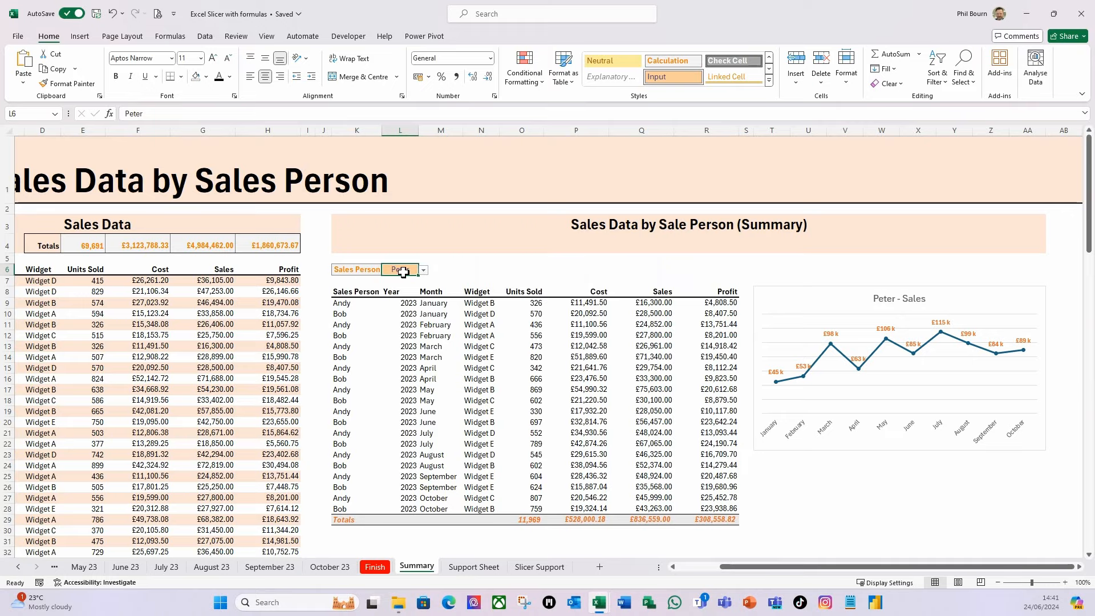
Add the fifth listed sales person to the slicer selection and move the slicer across to columns O to Q.
left_click(531, 568)
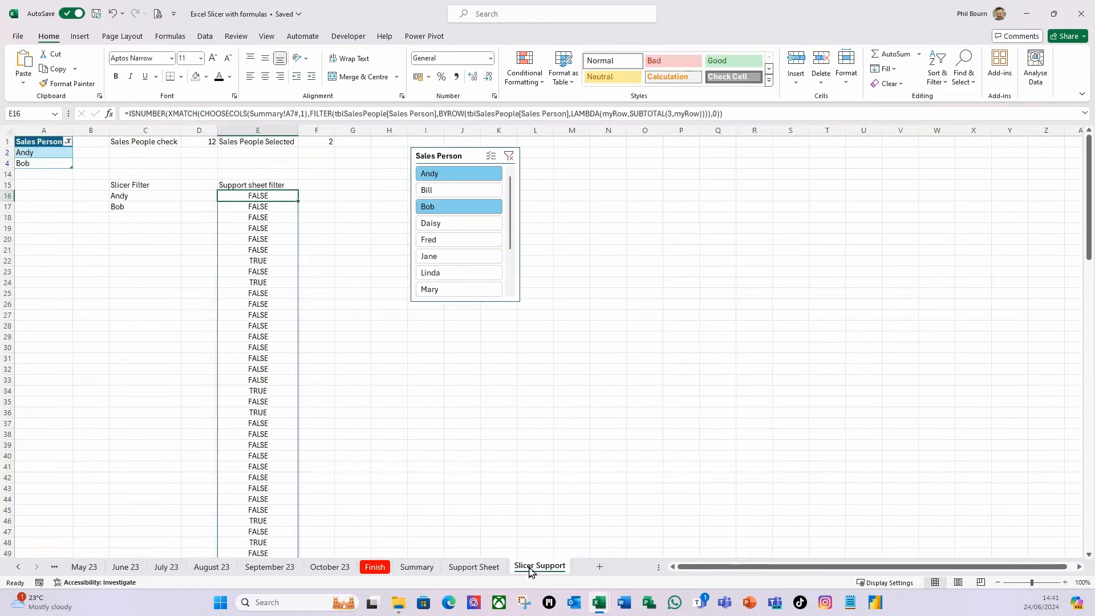
left_click(457, 242)
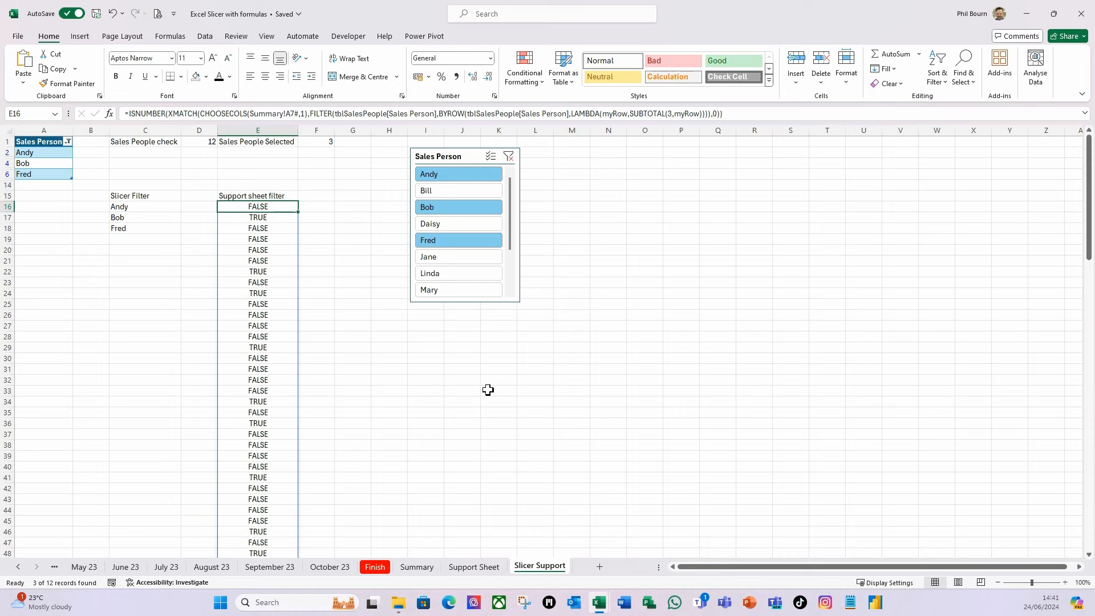
left_click_drag(453, 153, 672, 146)
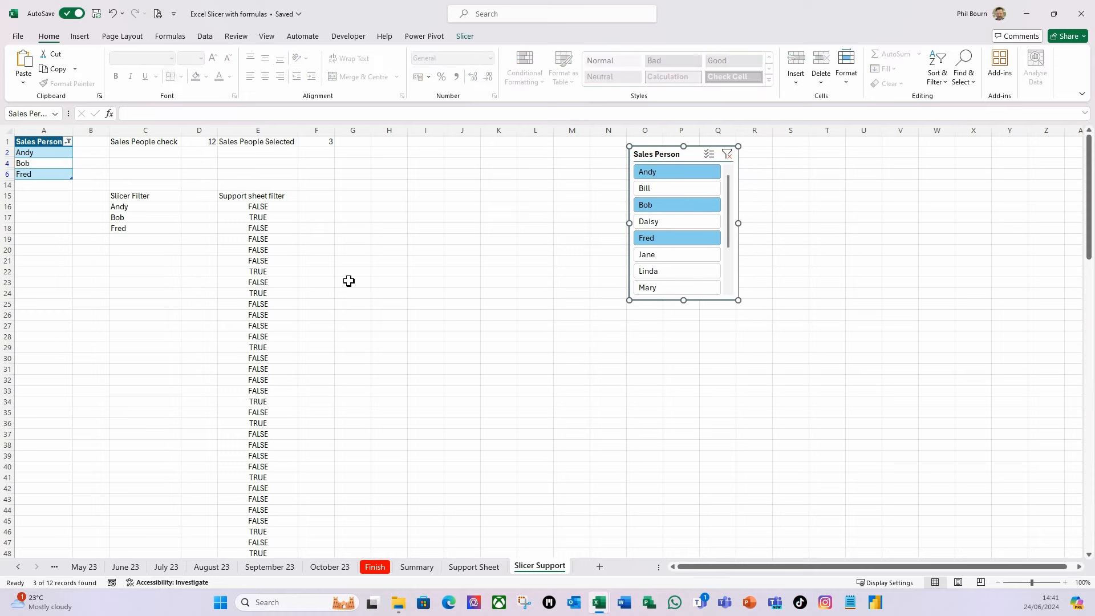
Enter the heading "Selected Concat" in cell G15 of Slicer Support and autofit column G to it.
left_click(346, 197)
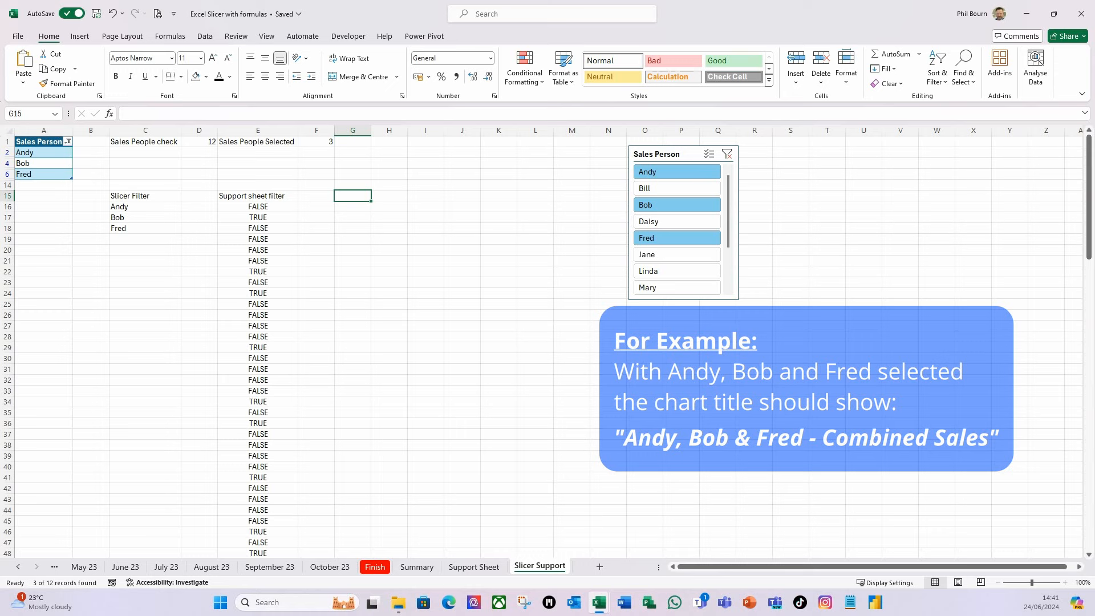
type("s")
type("Sle")
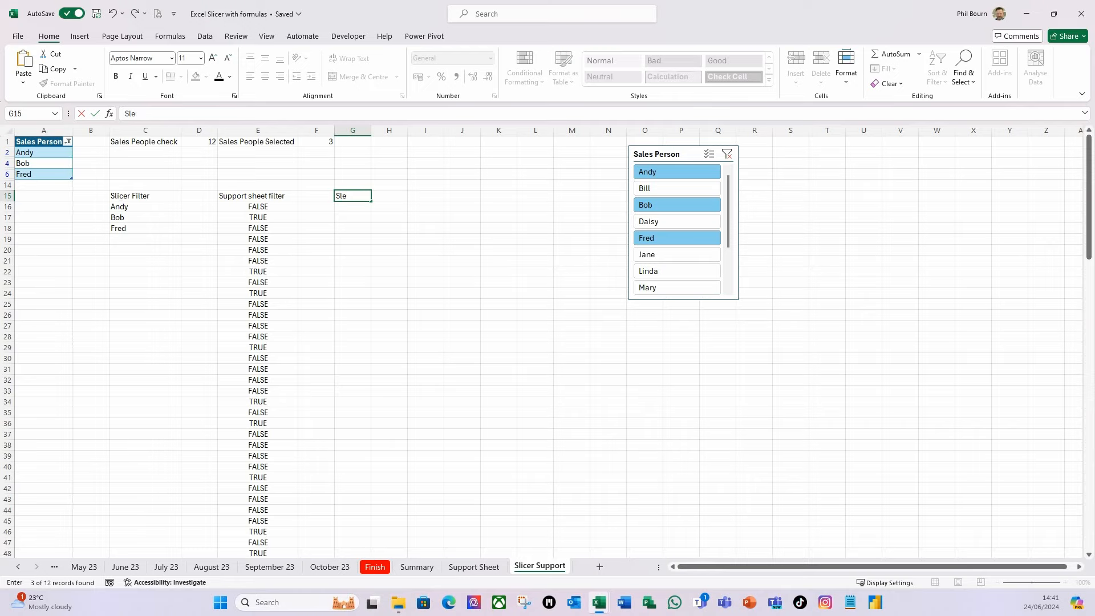
type("elected")
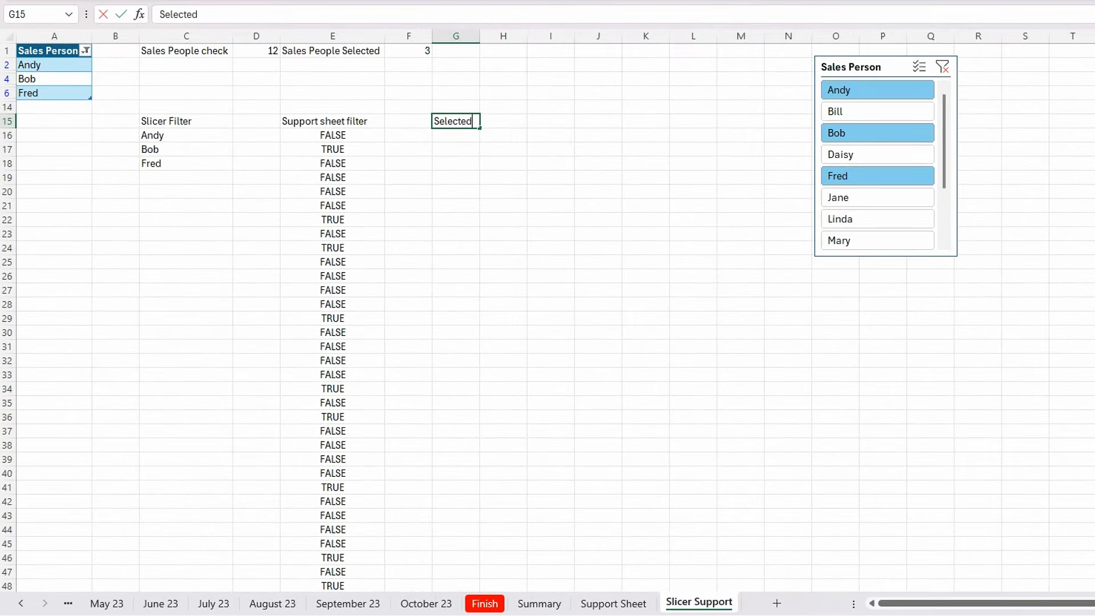
type(" Concat")
key("Tab")
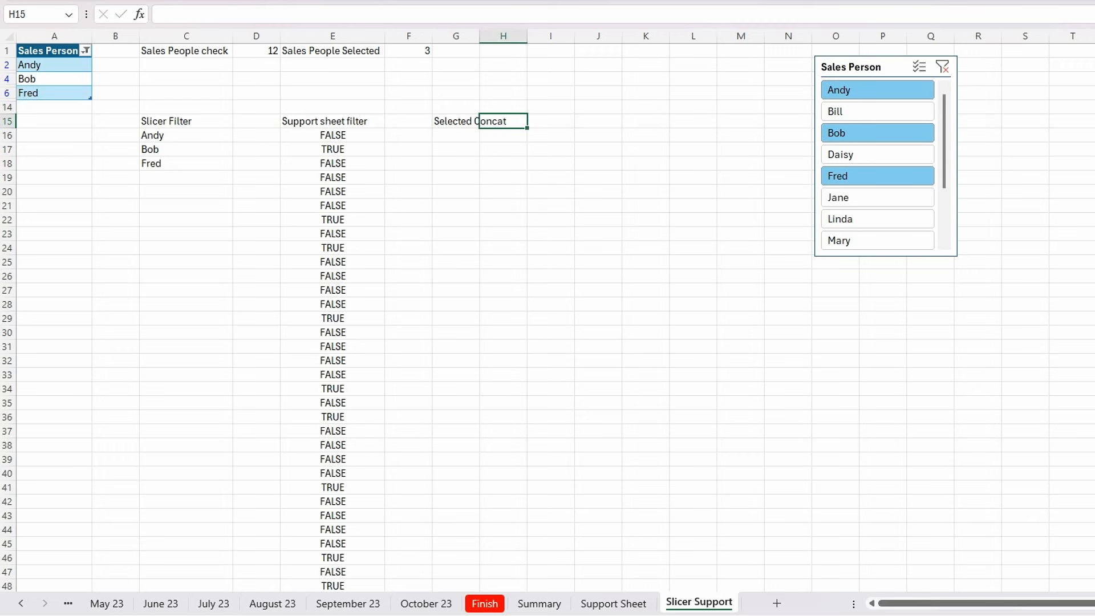
double_click(480, 36)
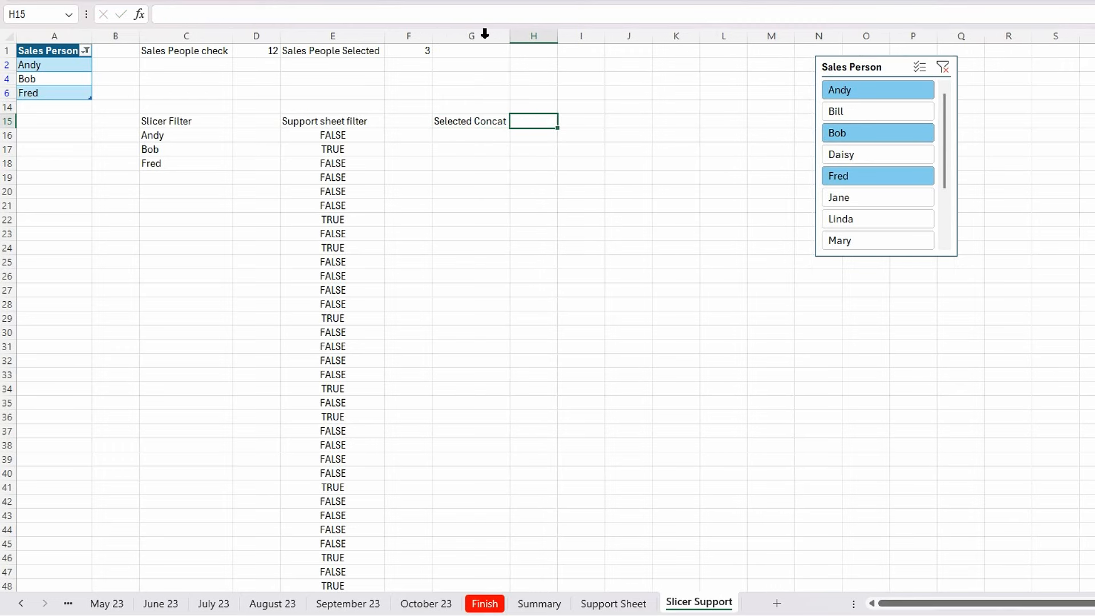
Enter =CONCAT(C16#) in cell H15 to join the selected sales people's names.
type("=conc")
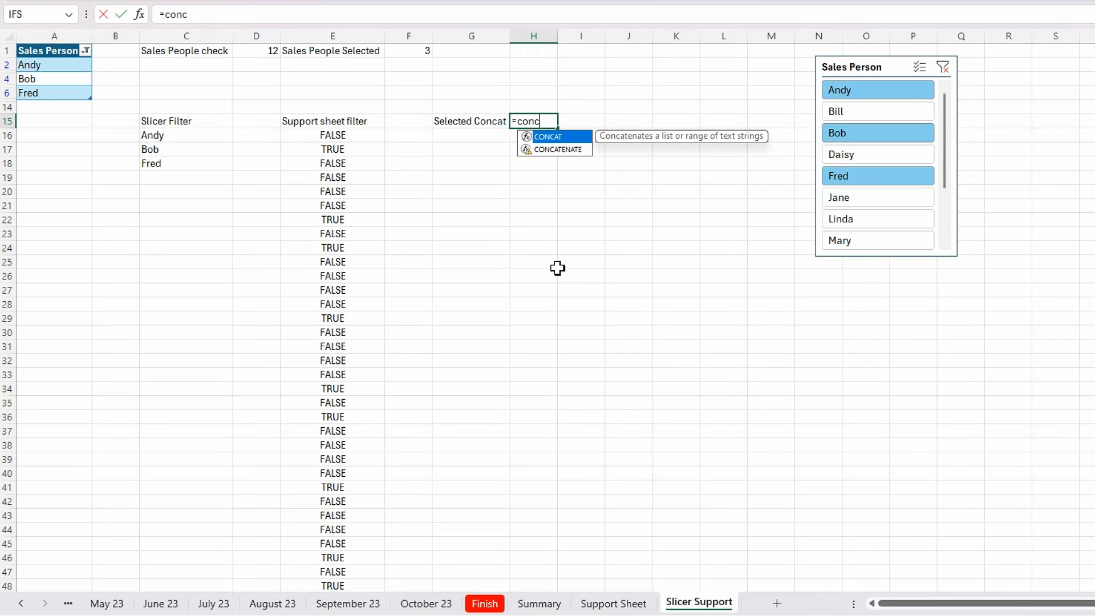
key("Tab")
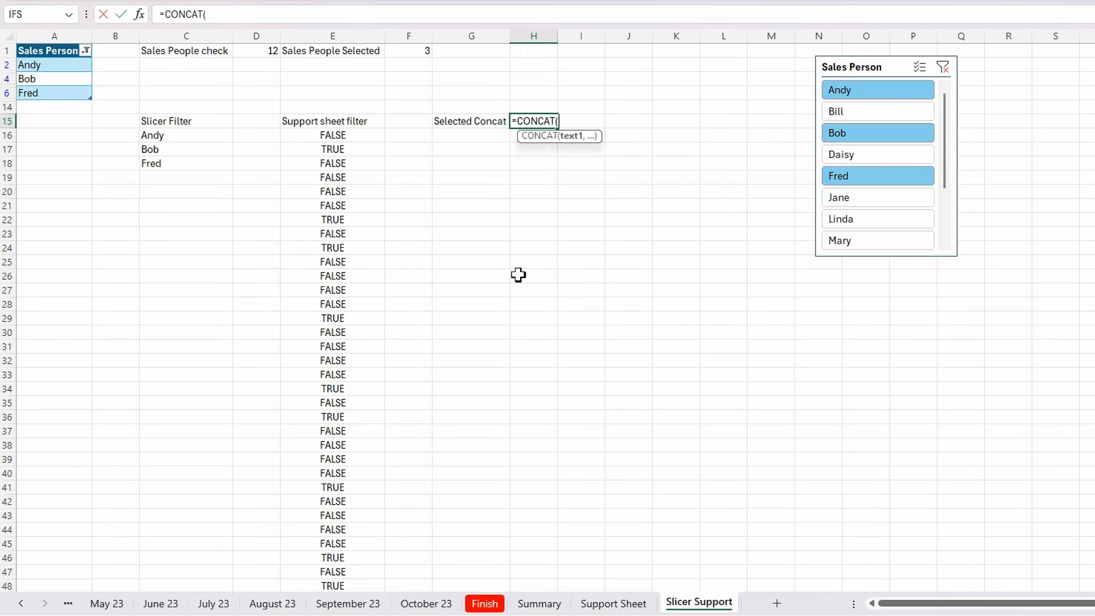
left_click(202, 137)
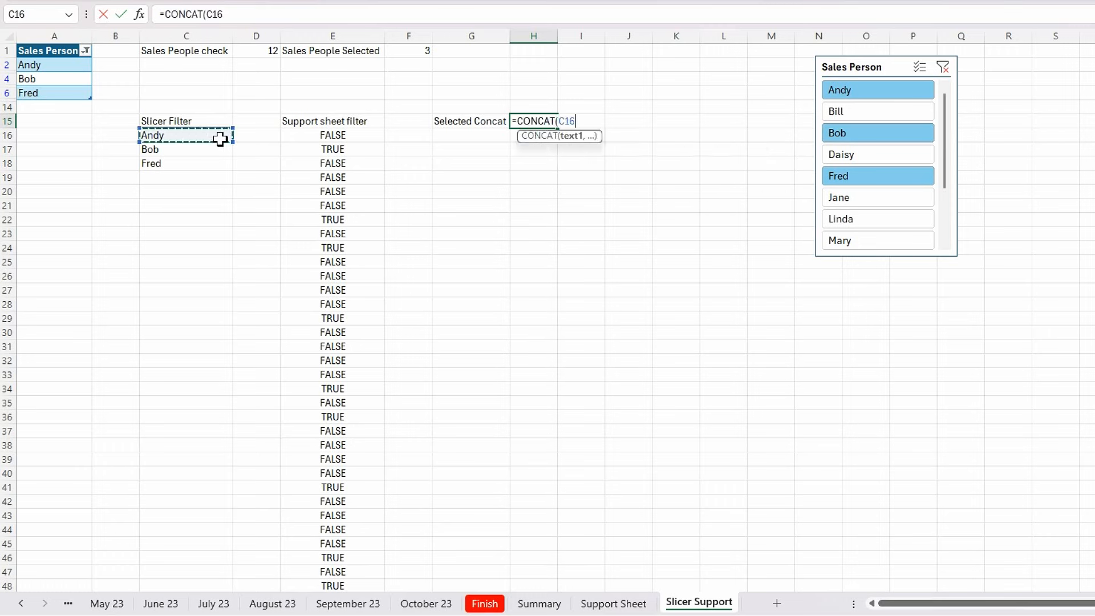
type("#)")
key("Return")
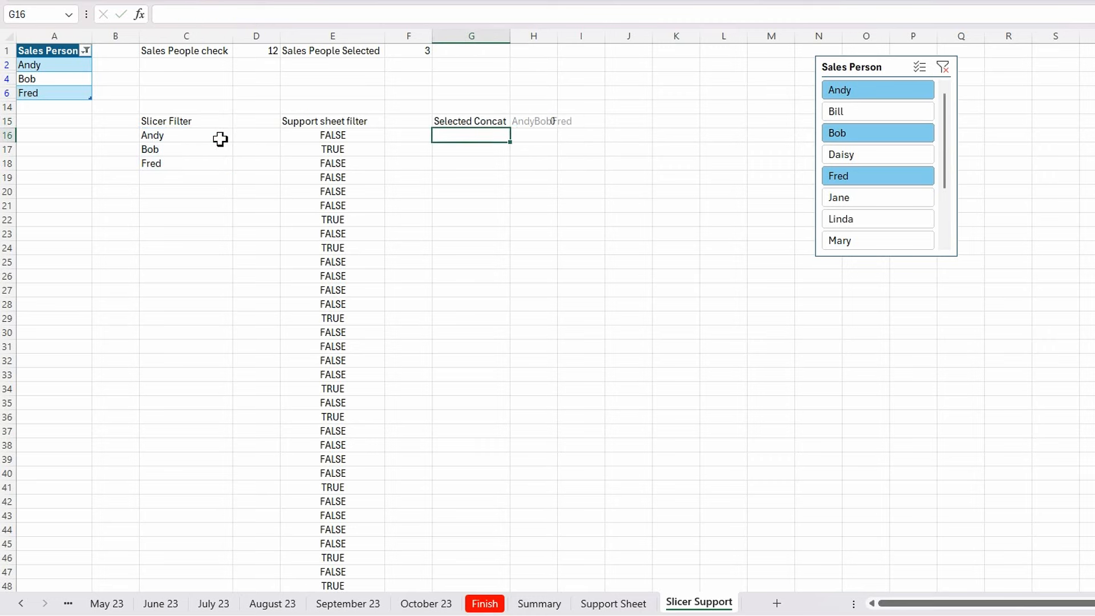
Change the formula in H15 to =CONCAT(C16#&", ") to separate the names with commas, and autofit column H.
double_click(557, 36)
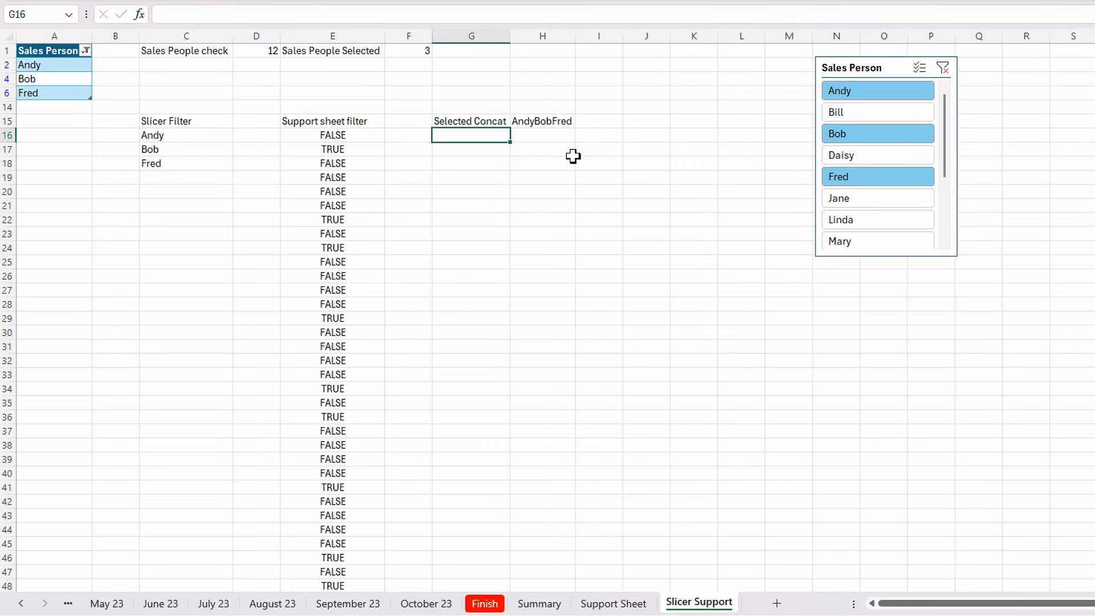
left_click(537, 121)
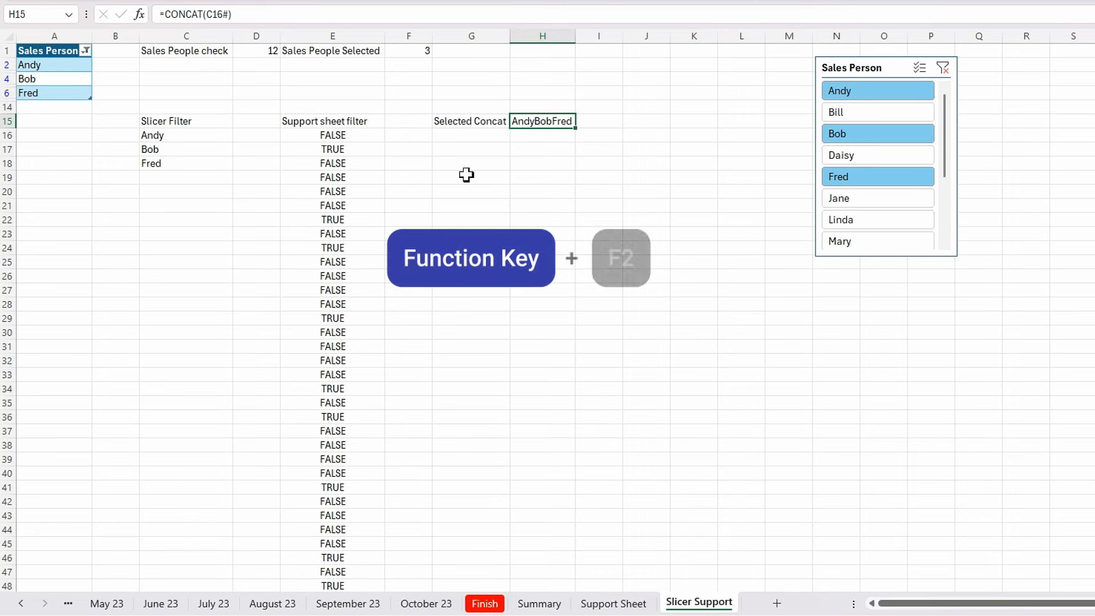
key("F2")
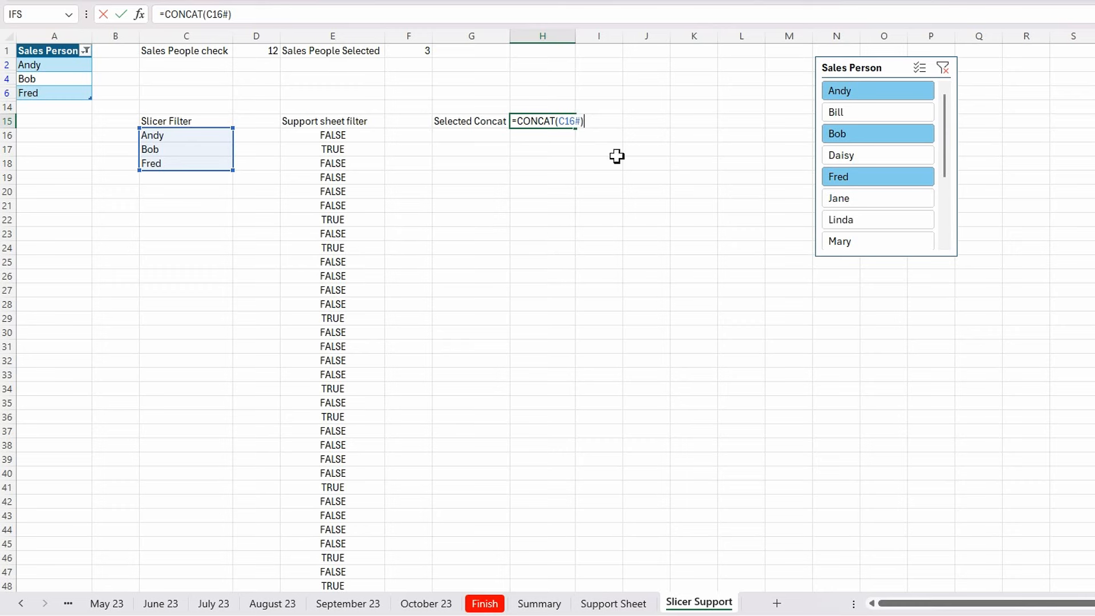
key("Left")
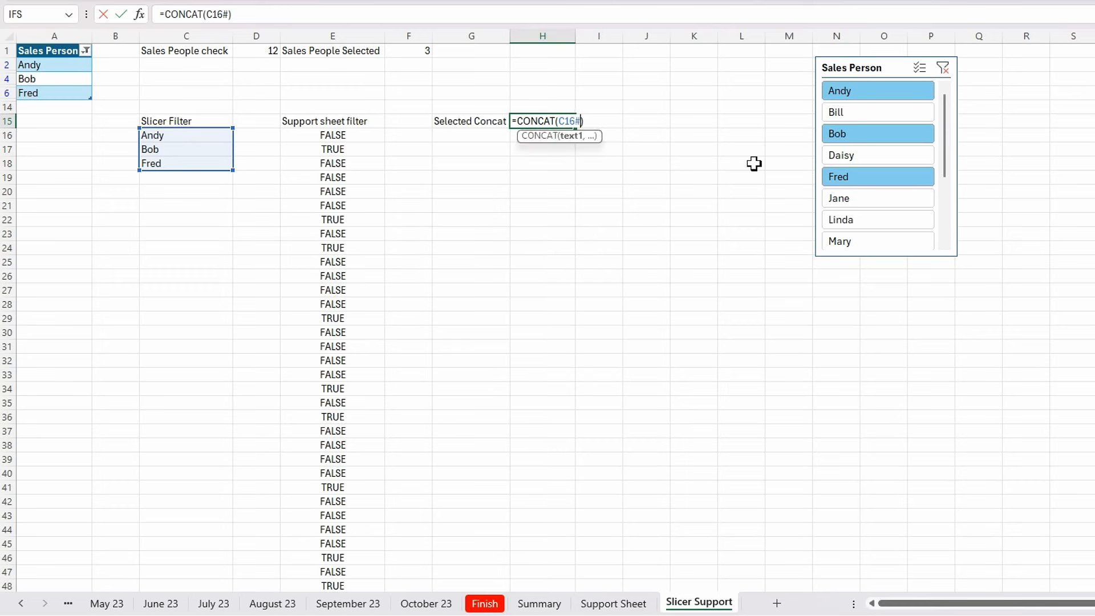
type("&\", \"")
key("Return")
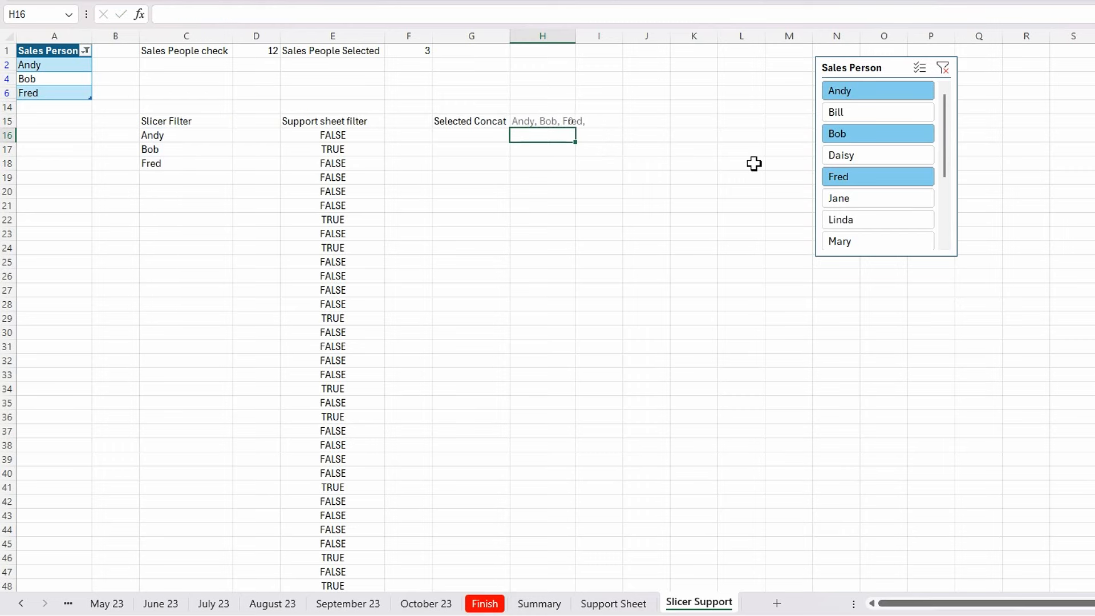
double_click(577, 44)
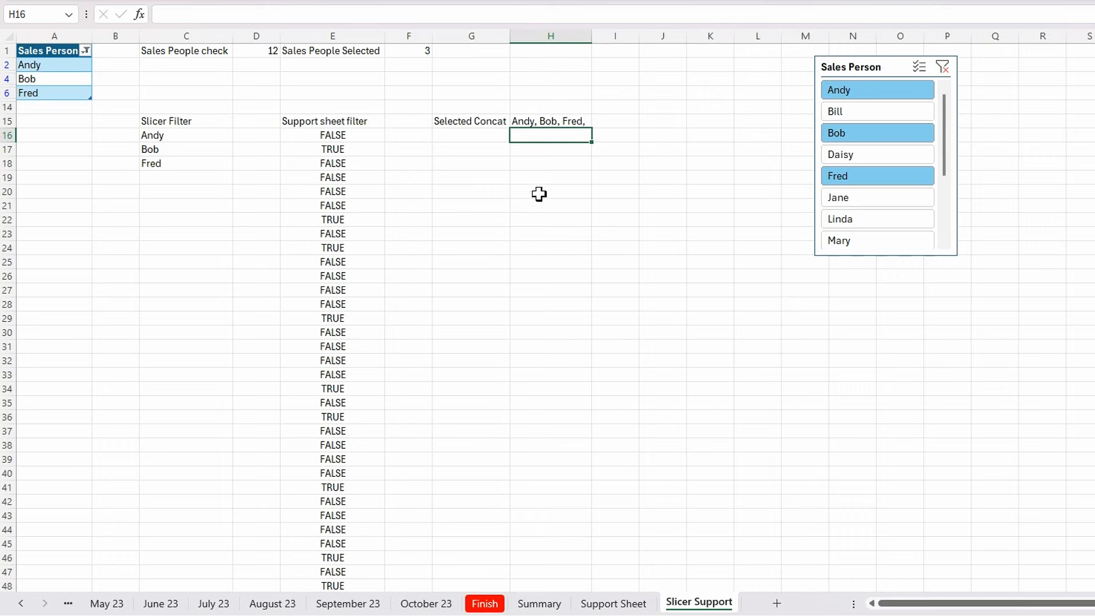
Enter =FORMULATEXT(H15) in cell I15 to display the concatenation formula, and autofit column I.
left_click(619, 122)
type("=")
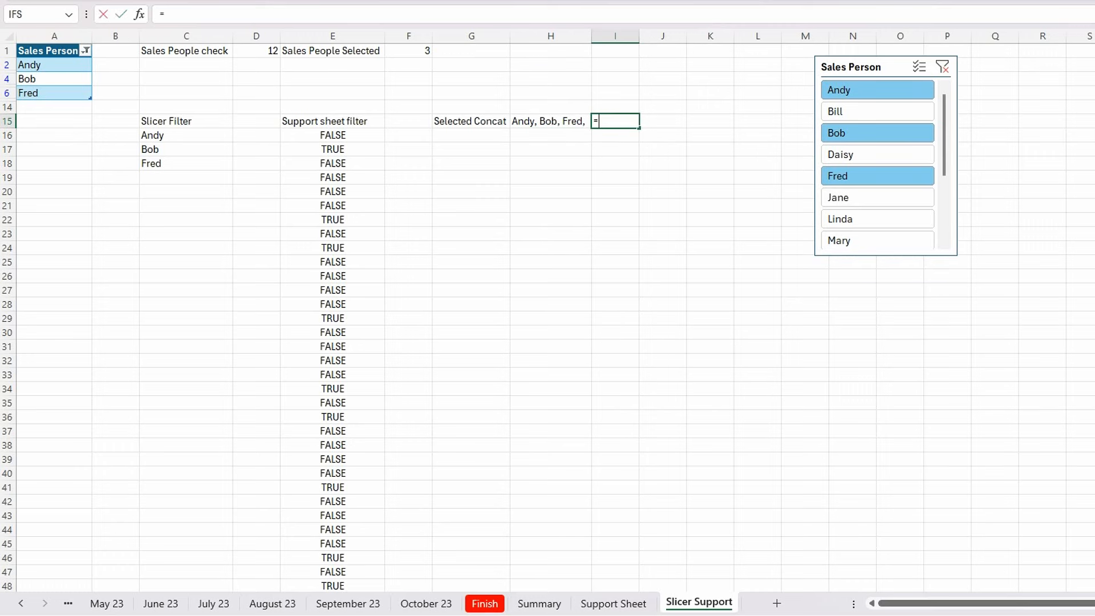
type("form")
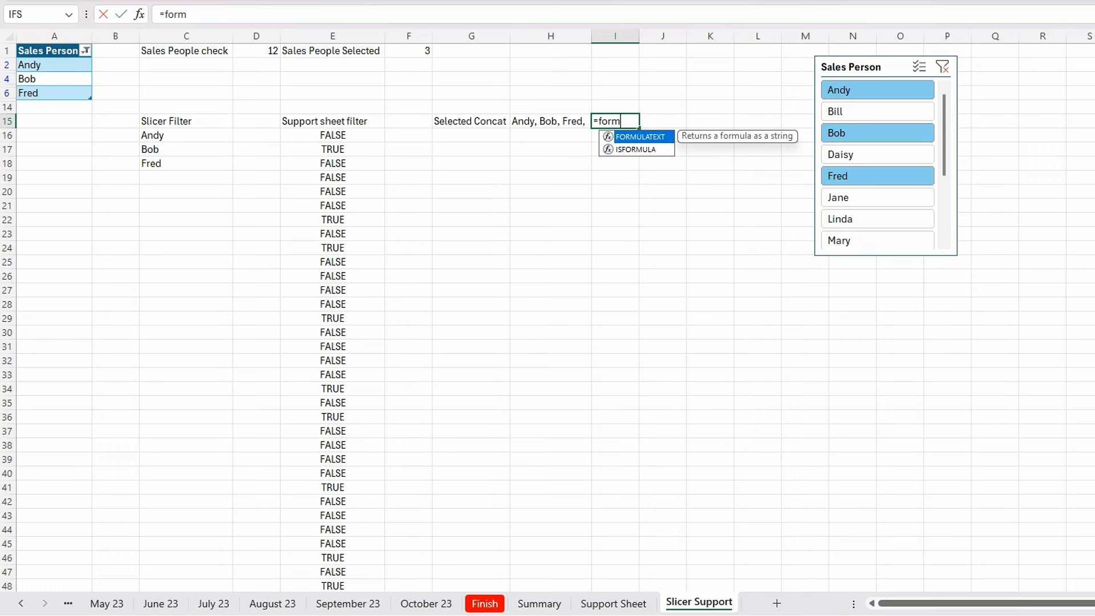
double_click(639, 137)
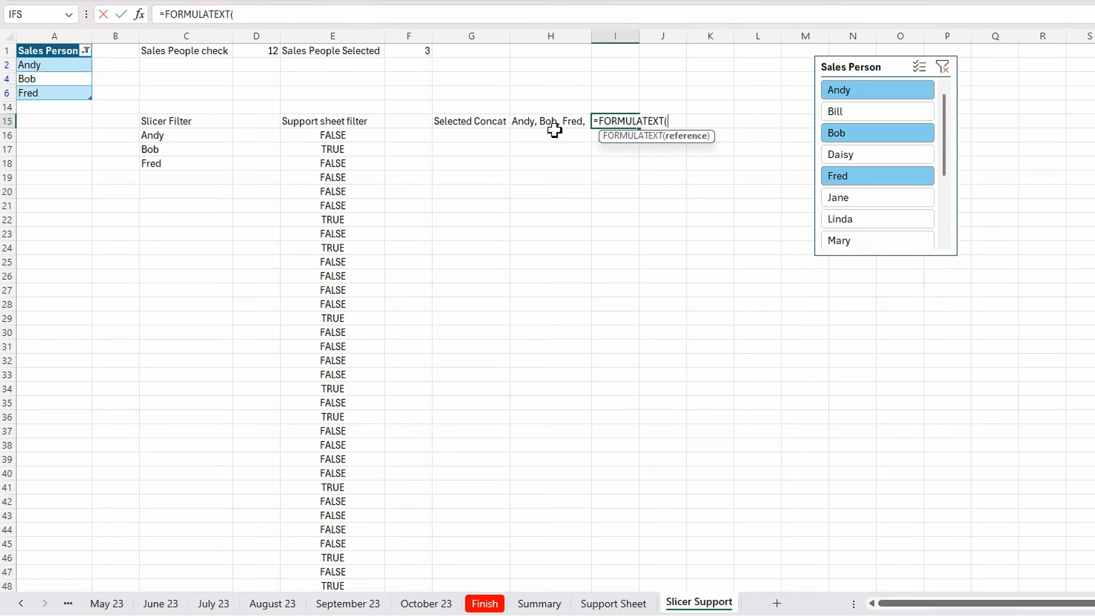
left_click(556, 121)
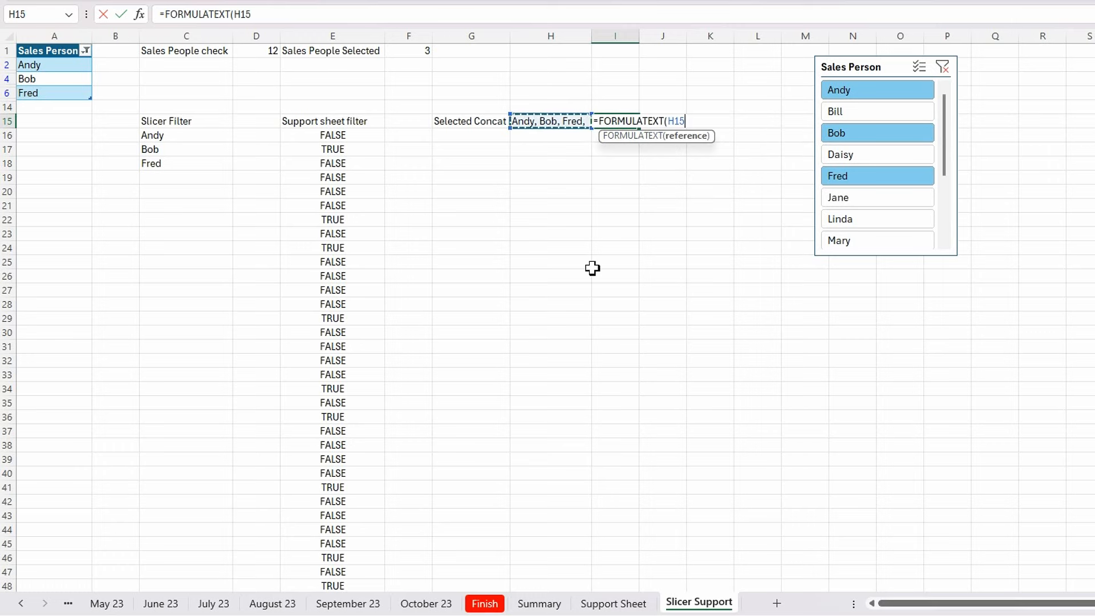
type(")")
key("Return")
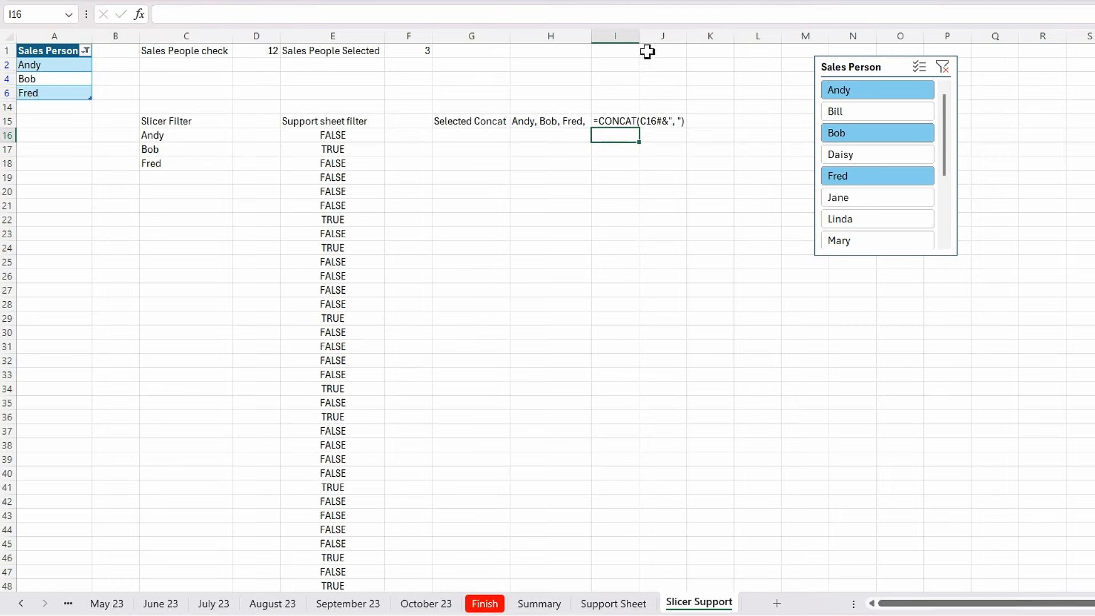
double_click(640, 38)
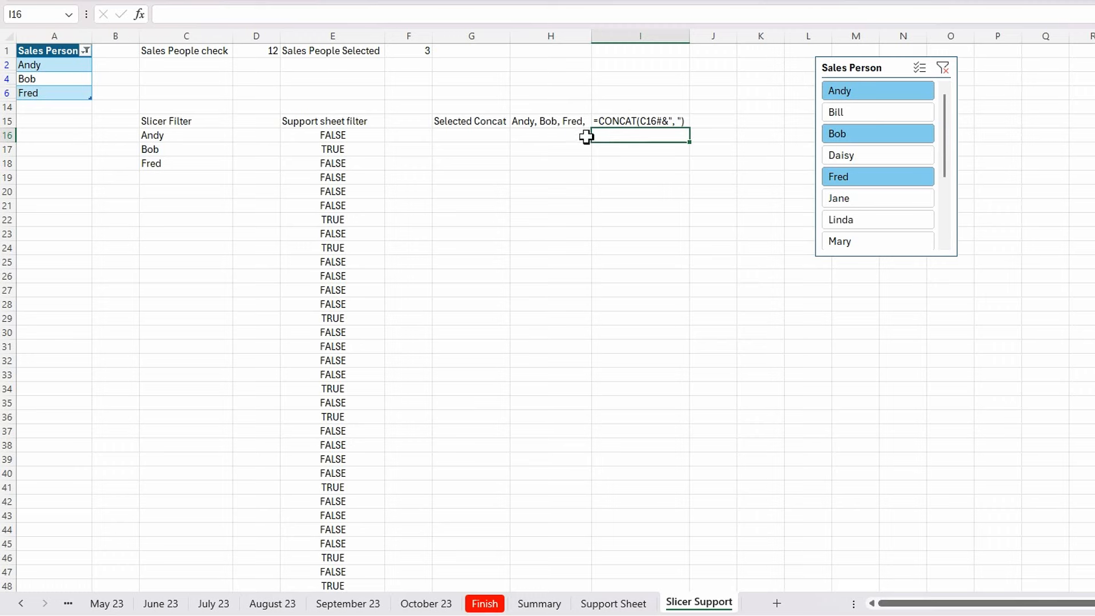
Enter the label "Remove the last comma" in cell G16 and widen column G to fit it.
left_click(464, 137)
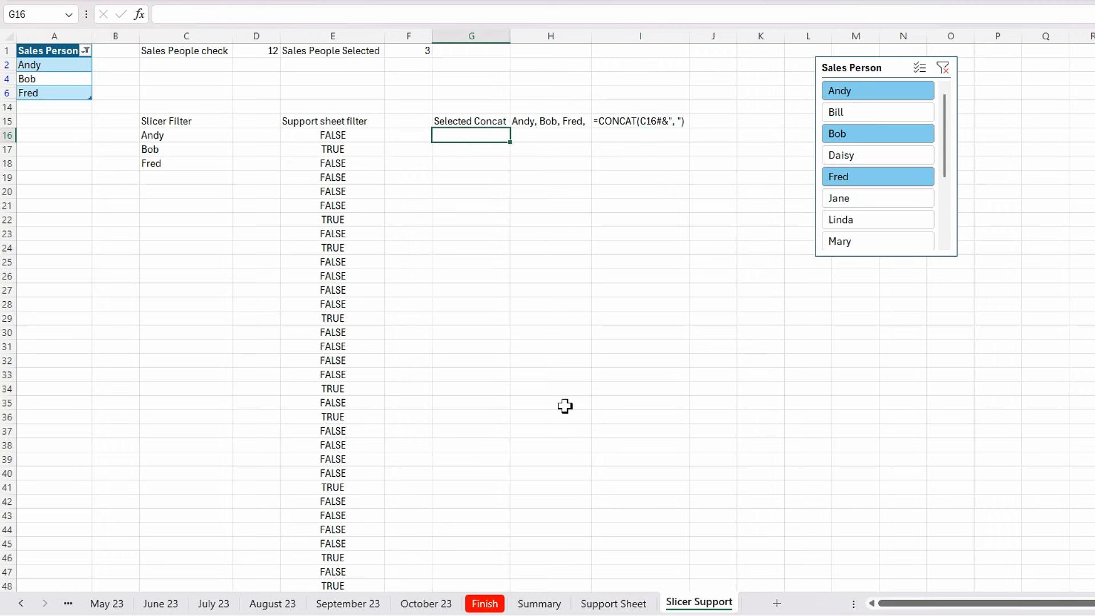
type("Remove the las")
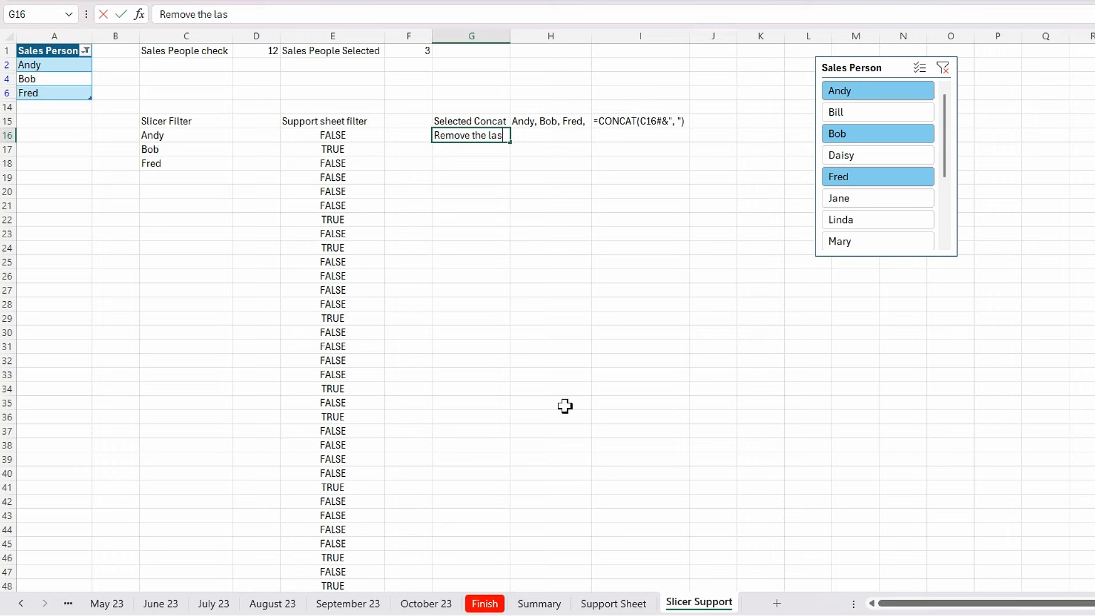
type("t comma")
key("Return")
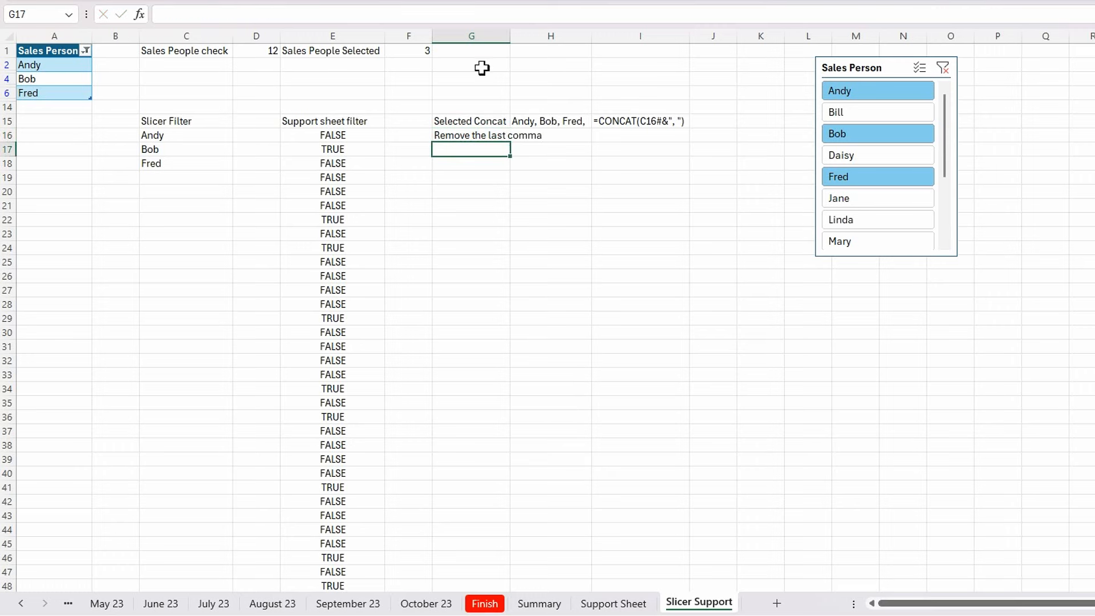
left_click_drag(509, 38, 548, 38)
Enter =TEXTBEFORE(H15,",",-1) in cell H16 to strip the trailing comma from the joined names.
left_click(567, 137)
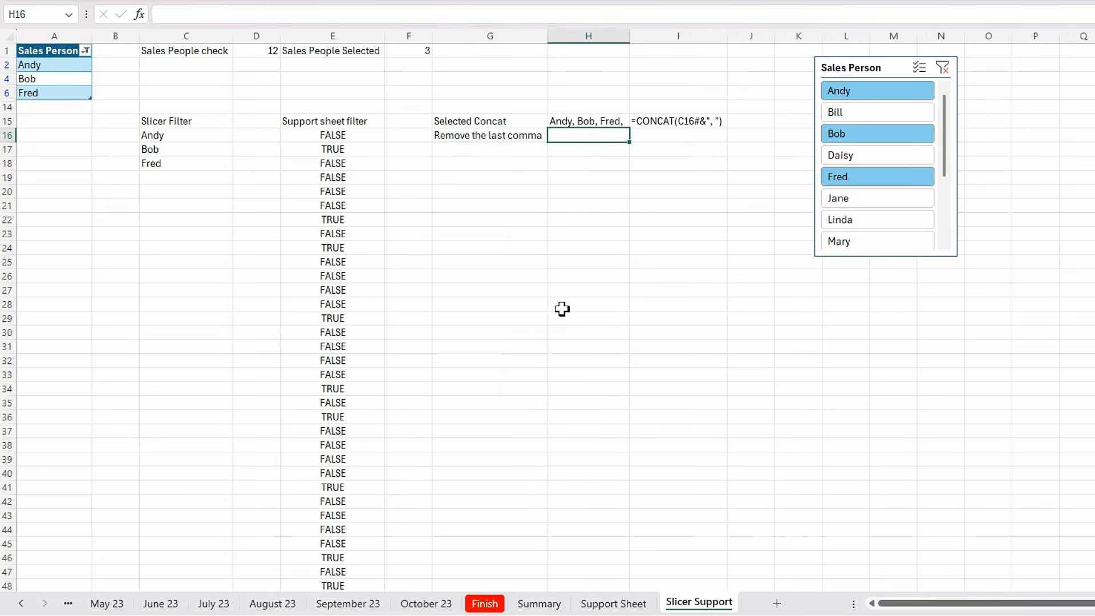
type("=textbe")
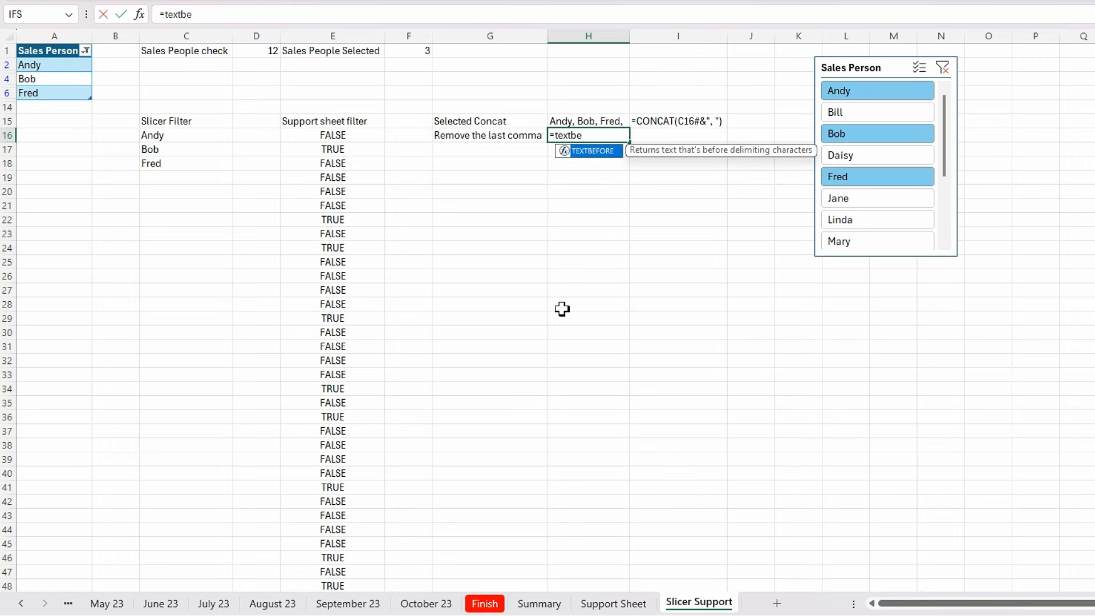
key("Tab")
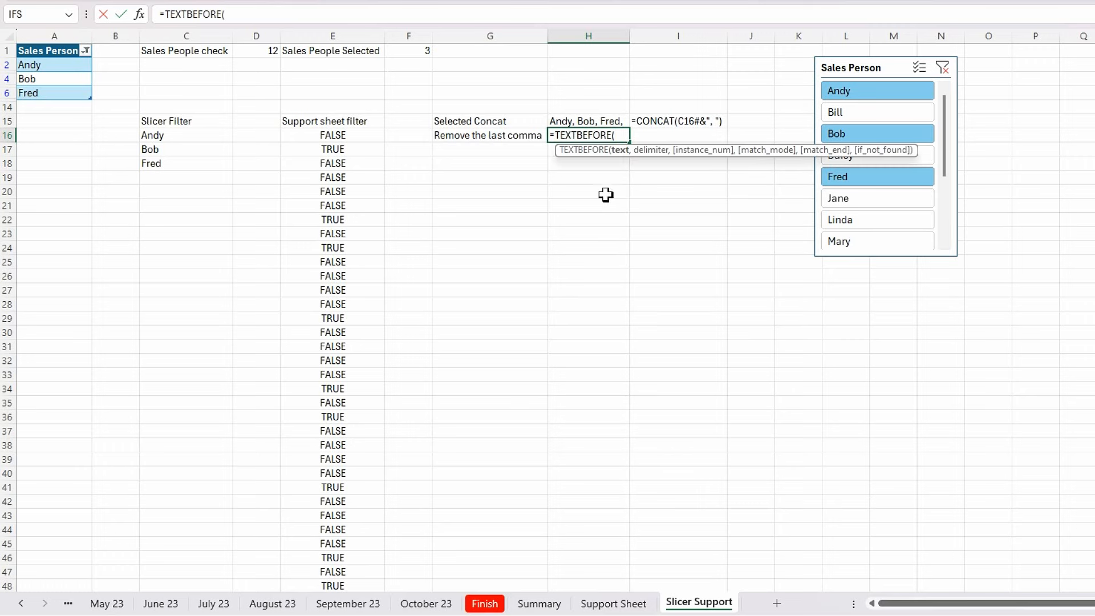
key("BackSpace")
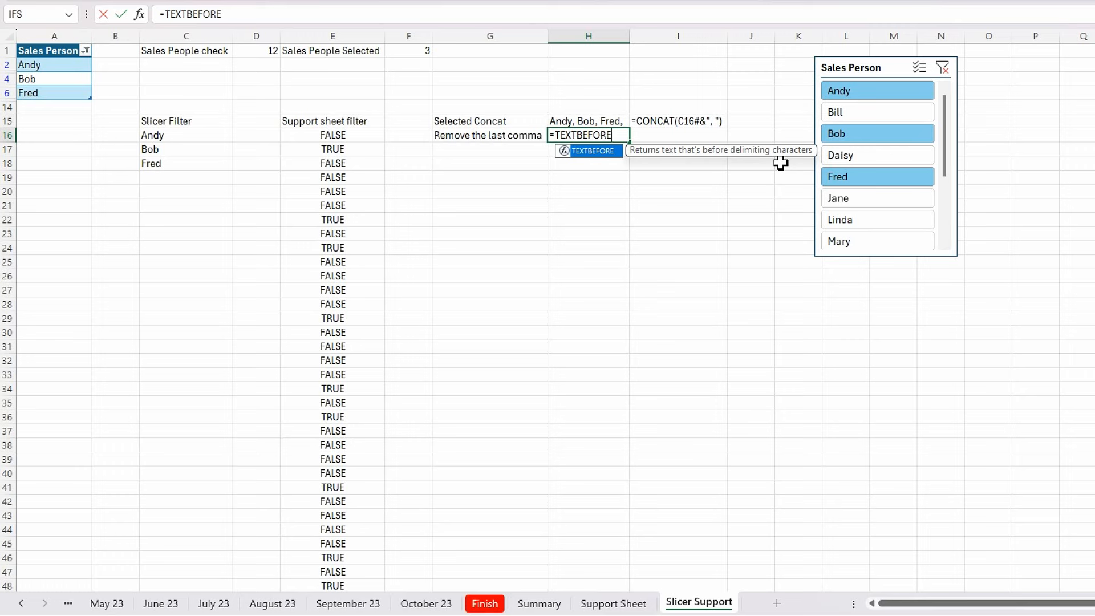
type("(")
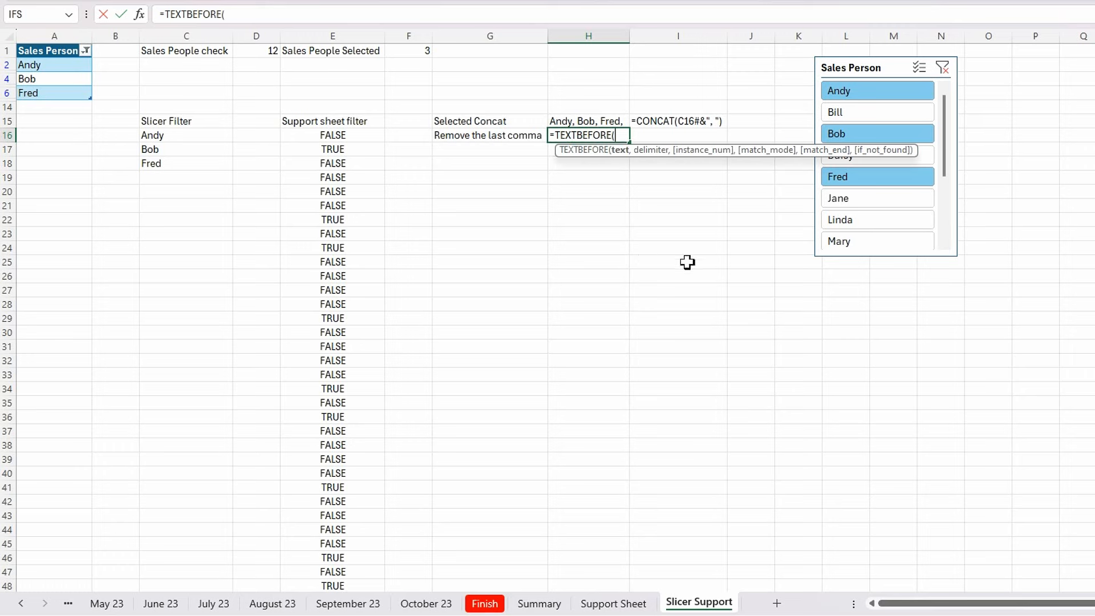
left_click(591, 122)
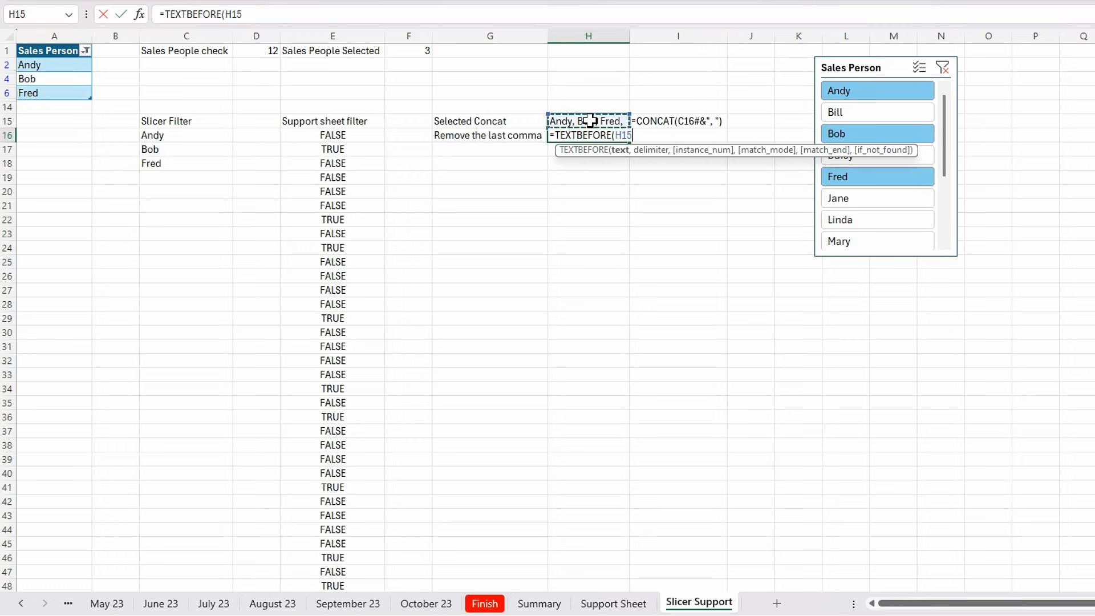
type(",\",")
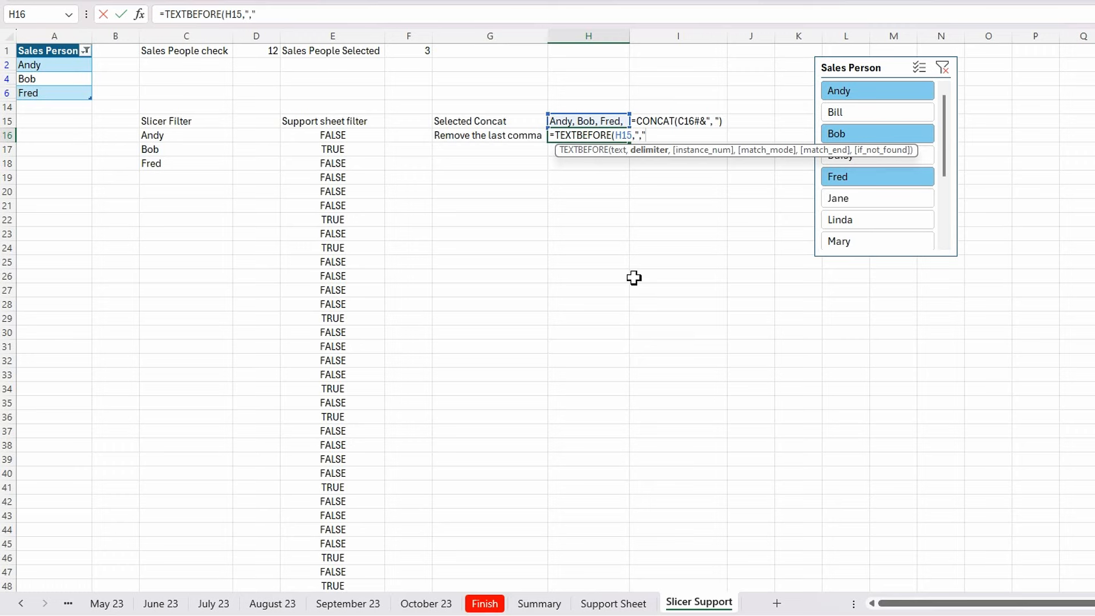
type("\",-1")
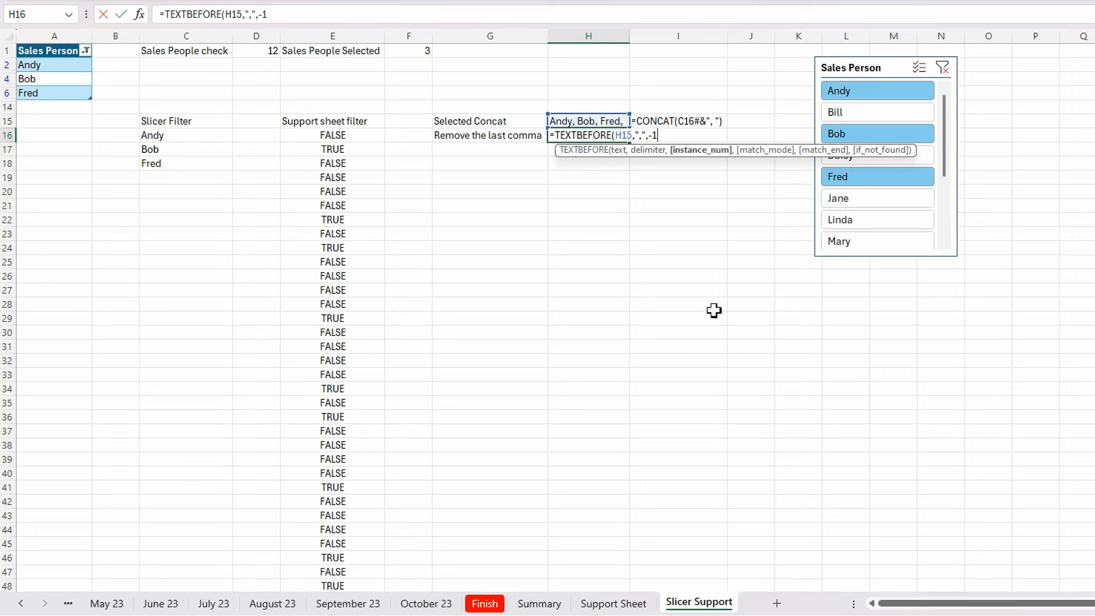
type(")")
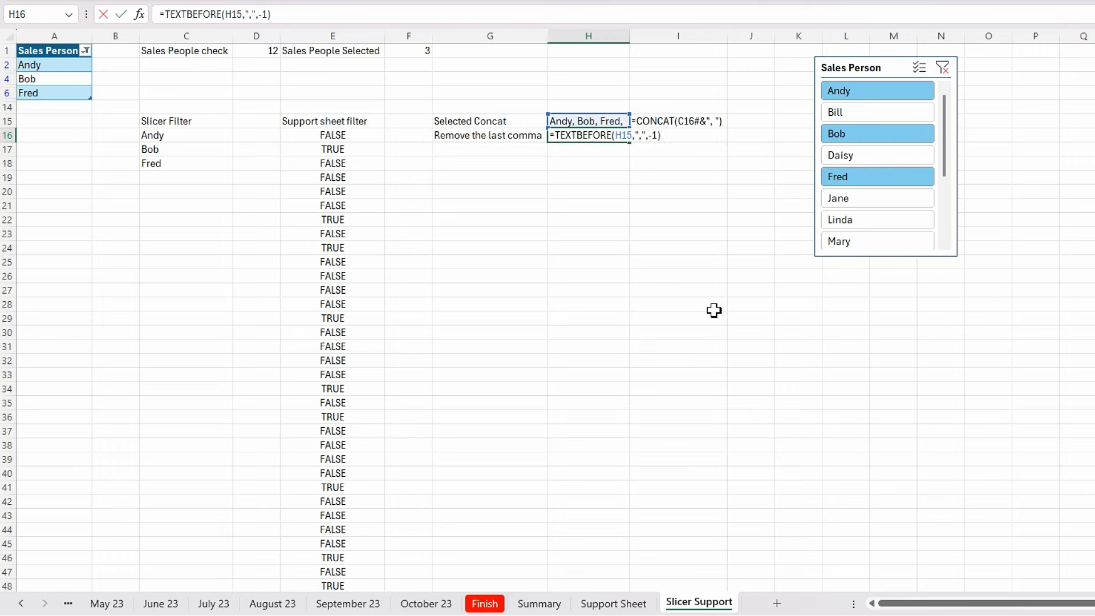
key("Return")
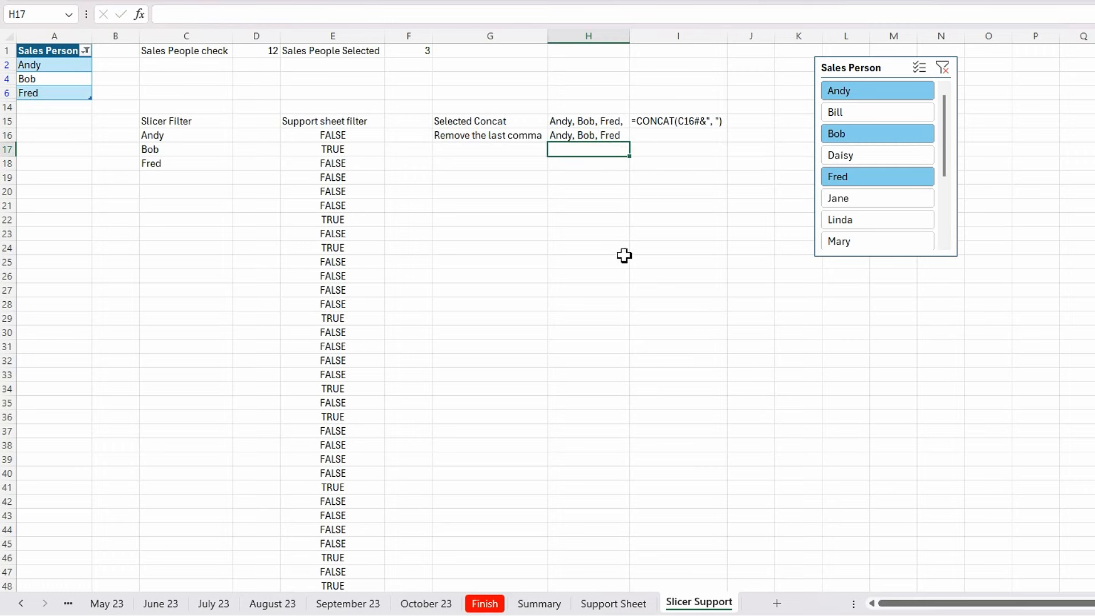
Fill the FORMULATEXT formula from I15 down to I16 and autofit column I.
left_click(679, 121)
left_click_drag(729, 129, 724, 151)
left_click(702, 222)
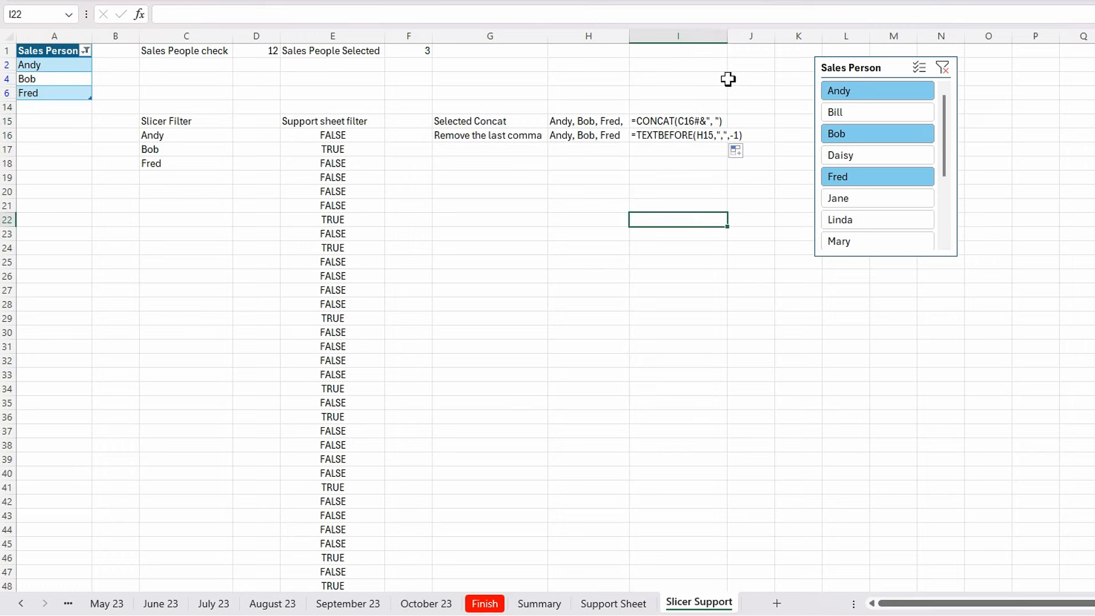
double_click(727, 35)
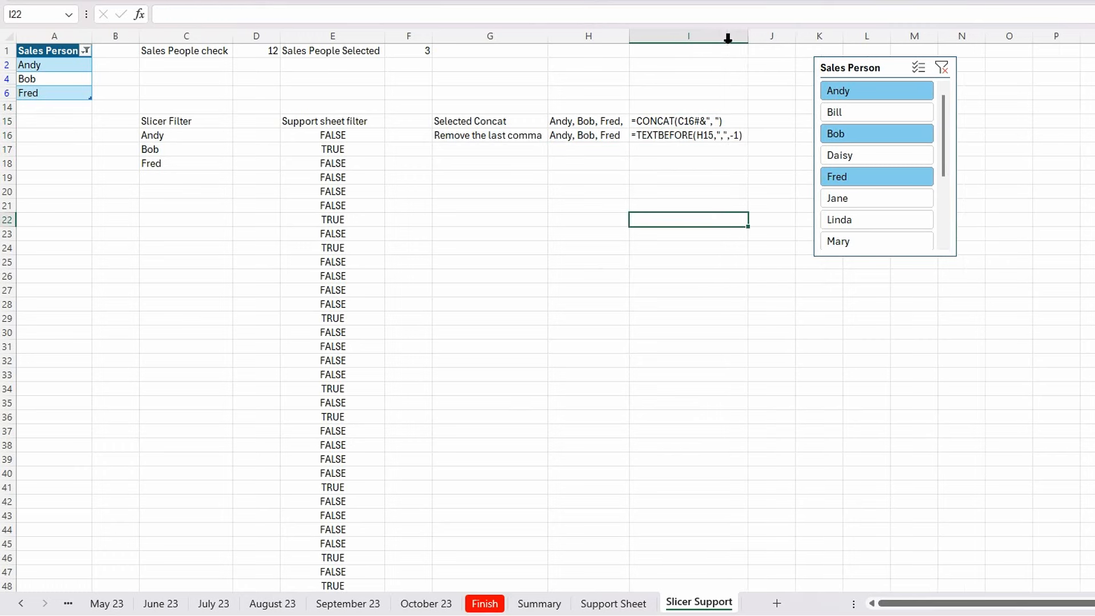
left_click(479, 152)
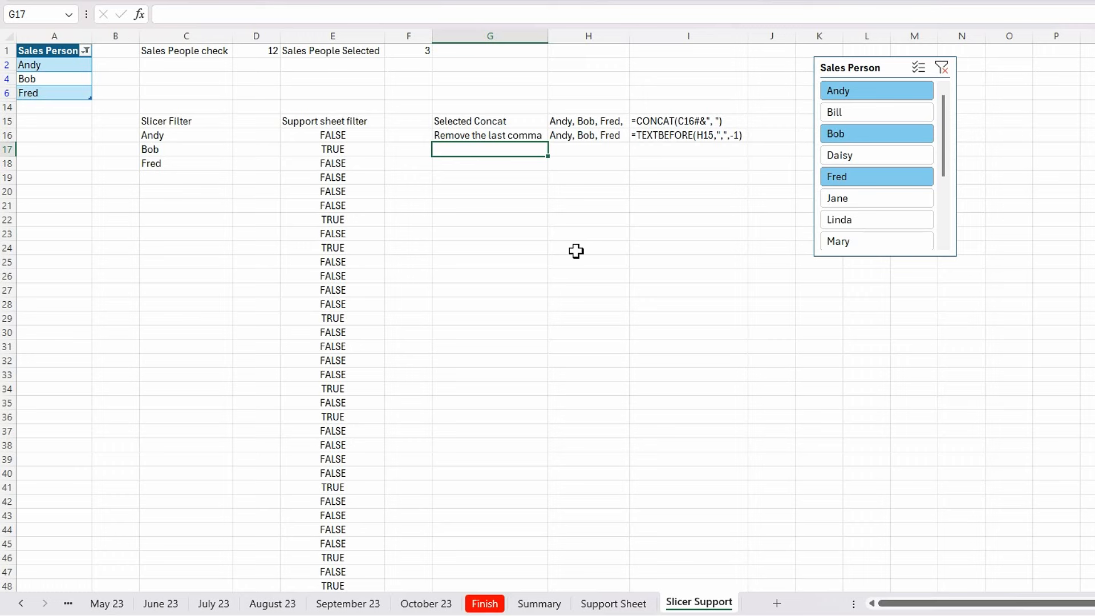
Enter the formula =LEN(TEXTBEFORE(H16,",",-1))+1 in G17 and move it to H17.
type("=len")
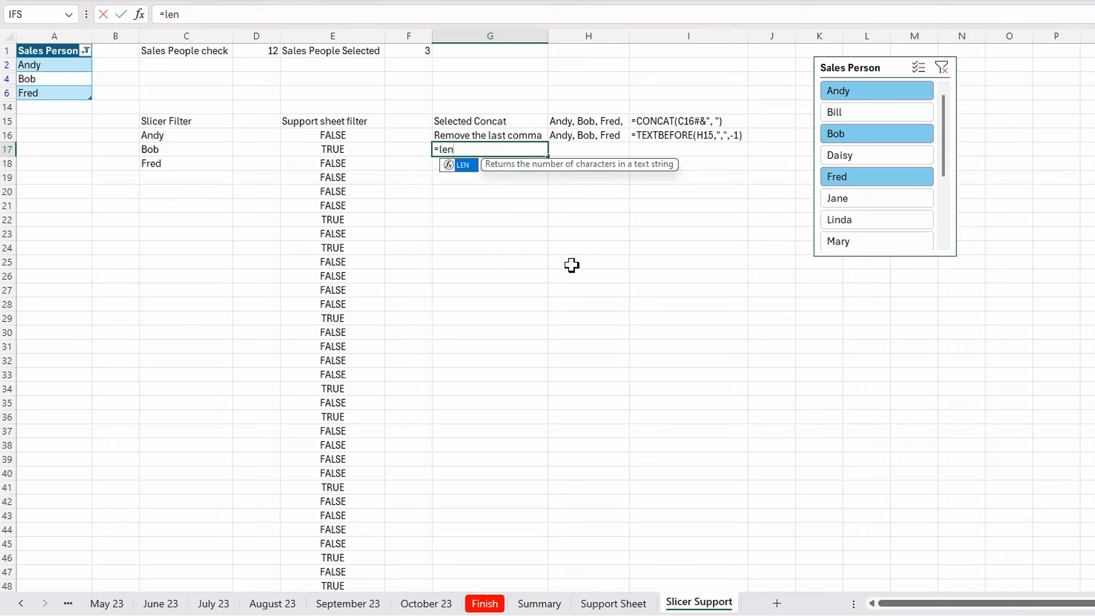
key("Tab")
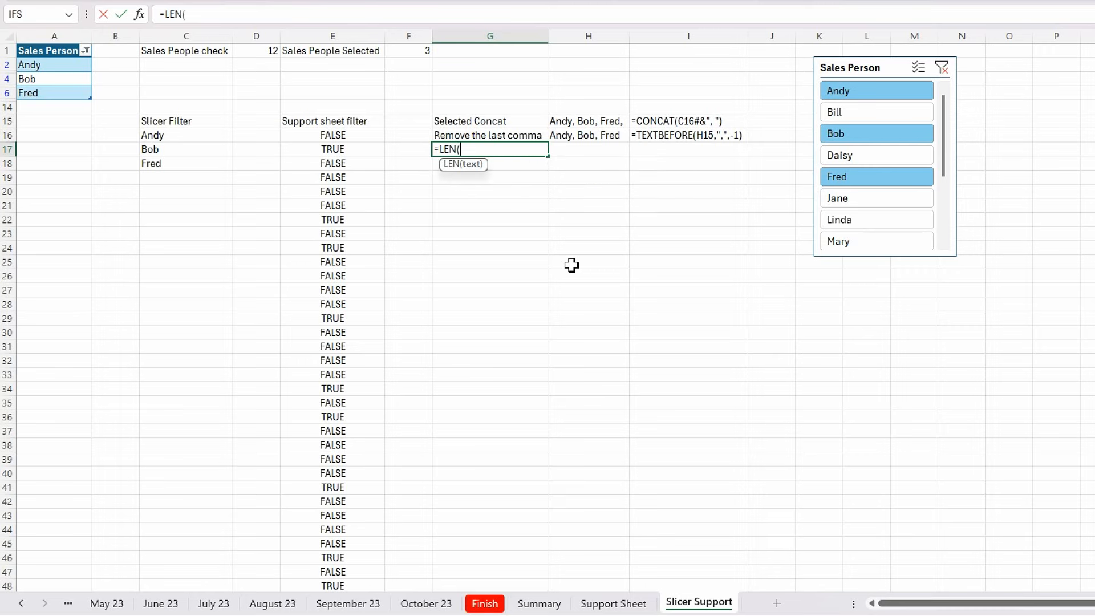
type("text")
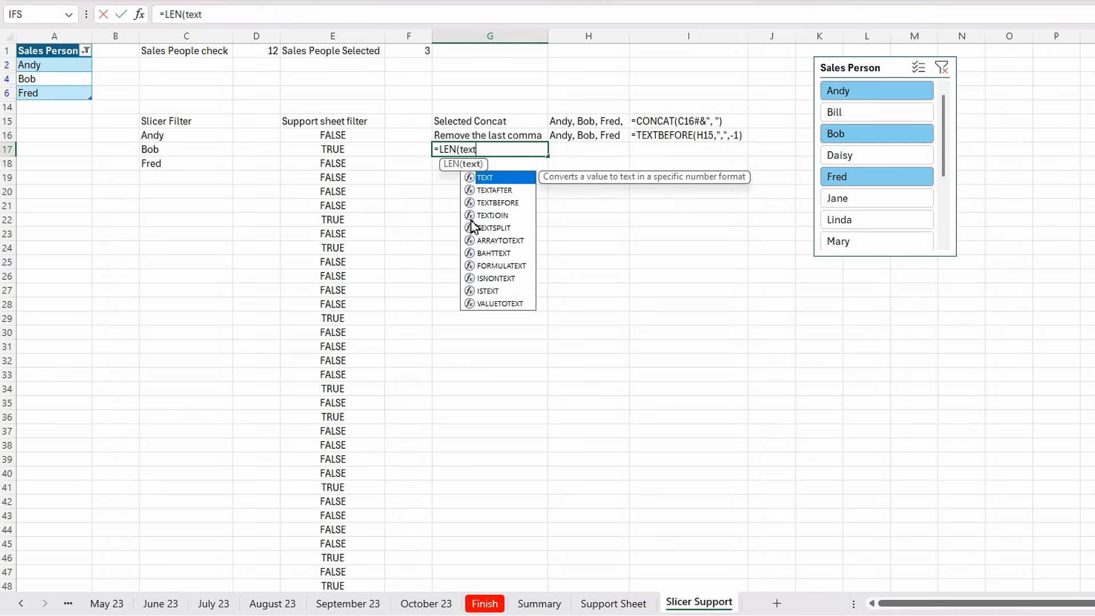
double_click(494, 203)
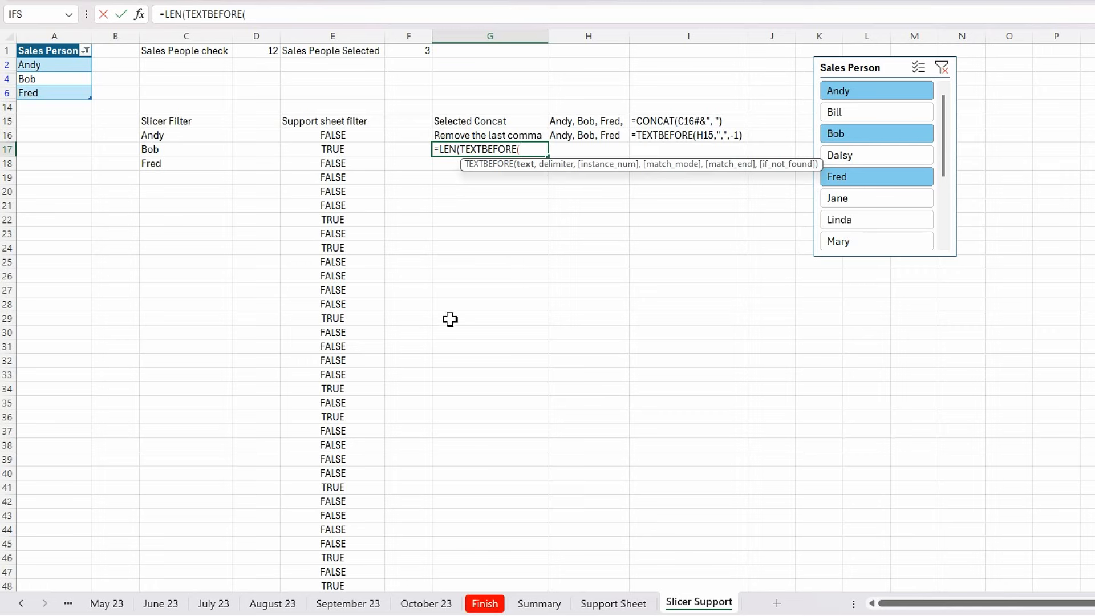
left_click(601, 134)
type(",")
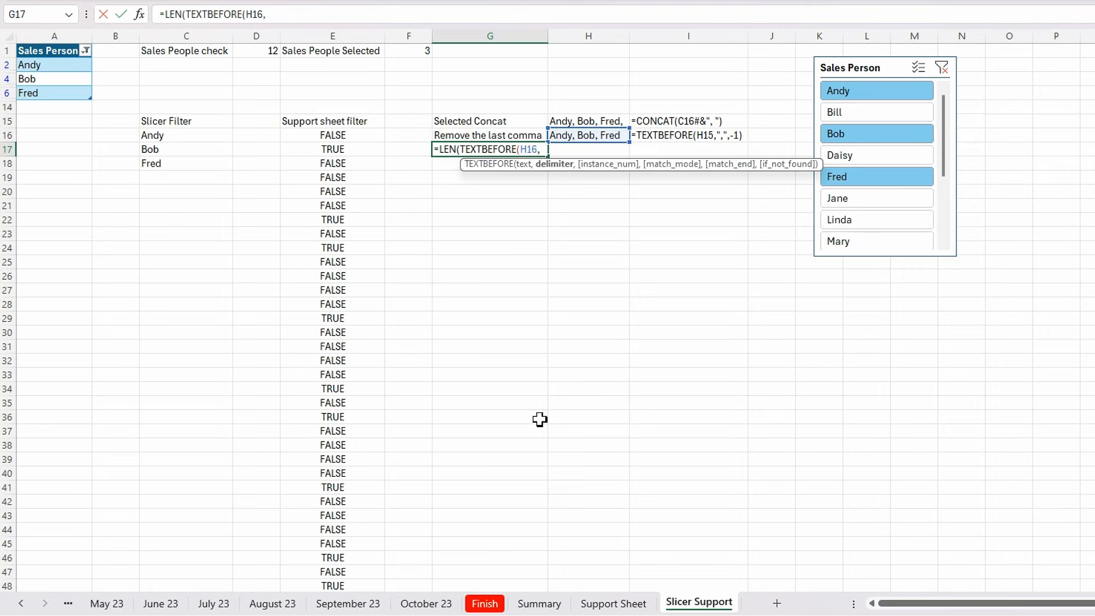
type("\",\",")
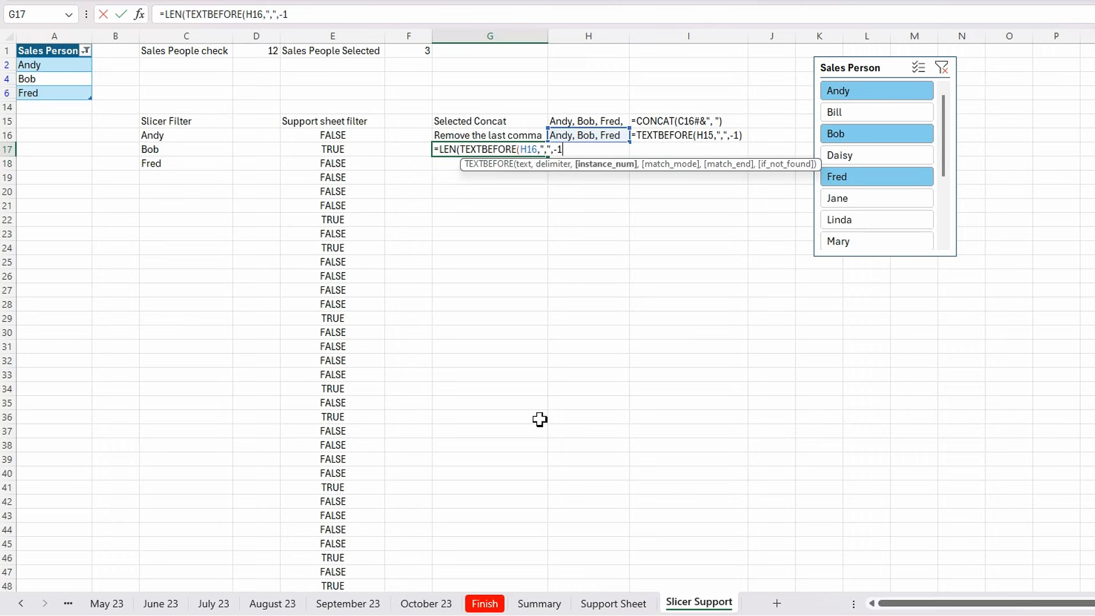
type("-1)")
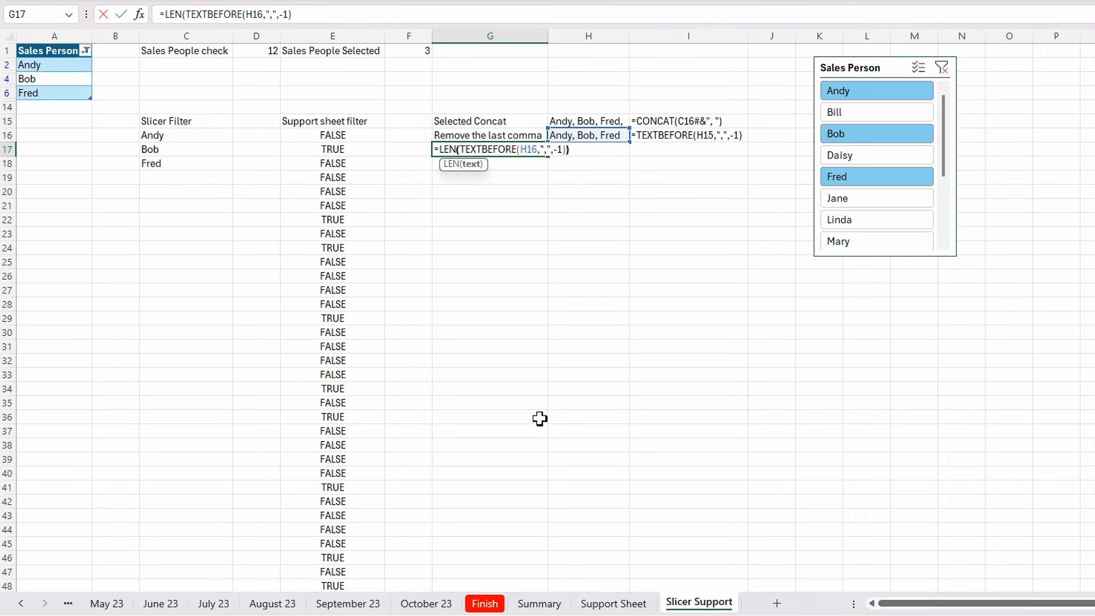
type(")")
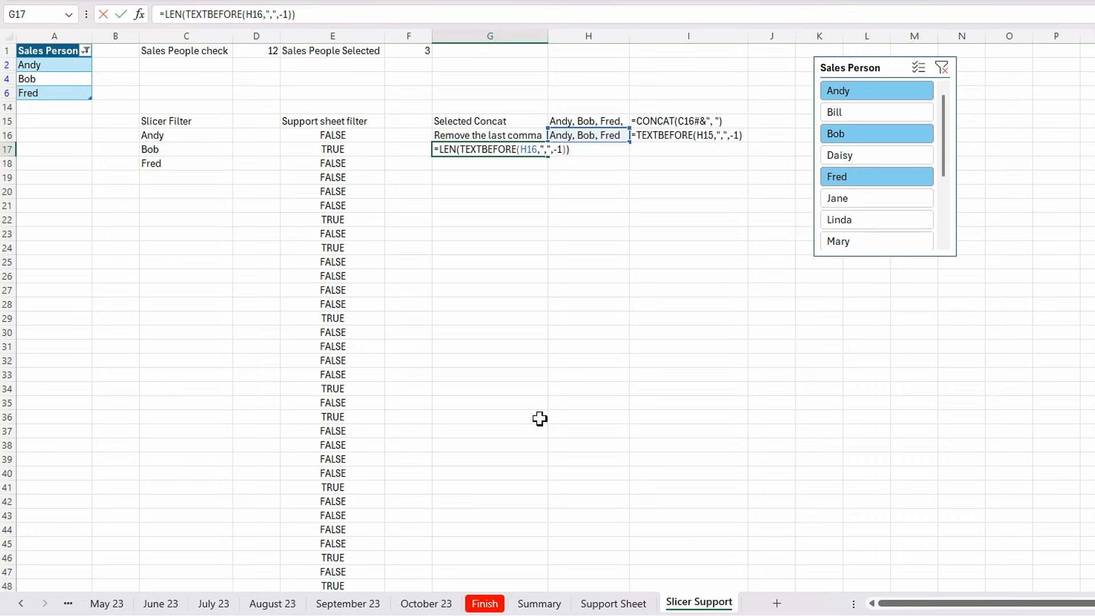
type("+1")
key("Return")
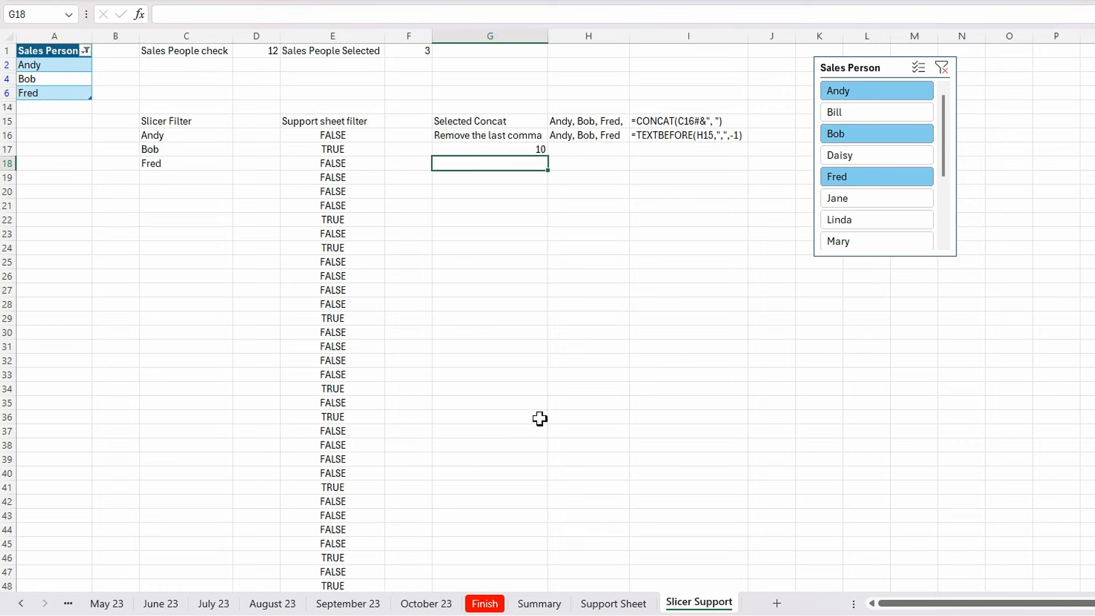
left_click(503, 150)
left_click_drag(512, 159, 581, 153)
Label cell G17 "Find the last comma again" and widen column G to fit the text.
left_click(509, 149)
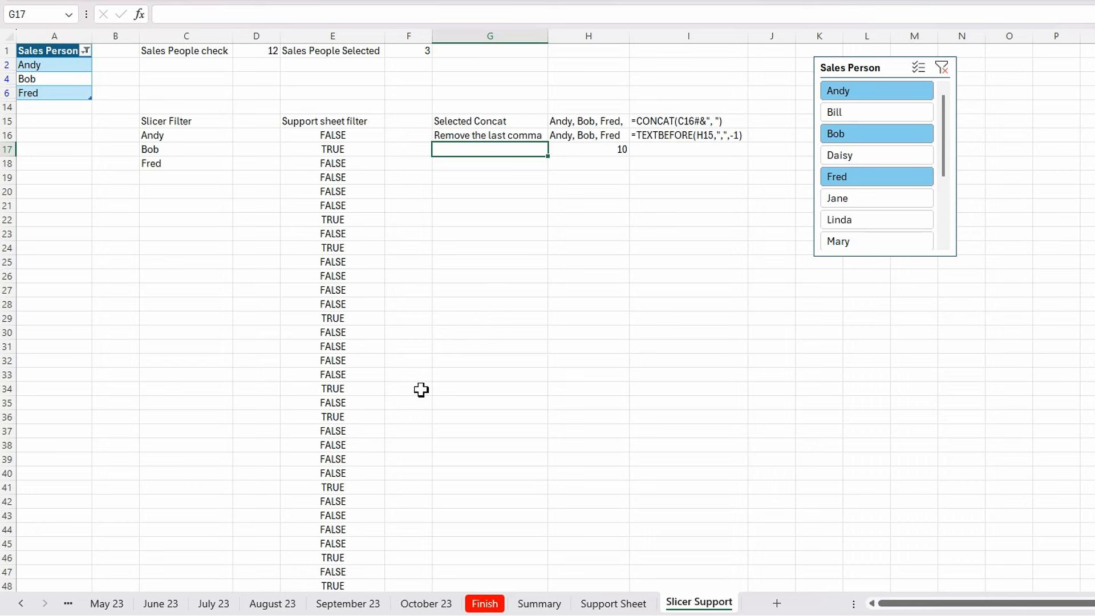
type("Find the last c")
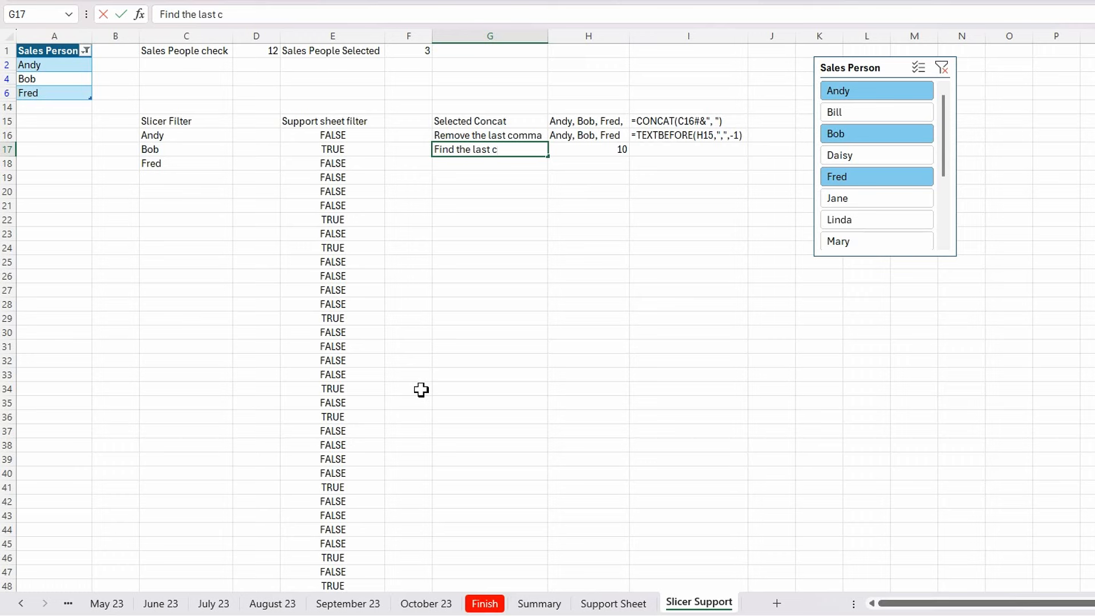
type("omma again")
key("Tab")
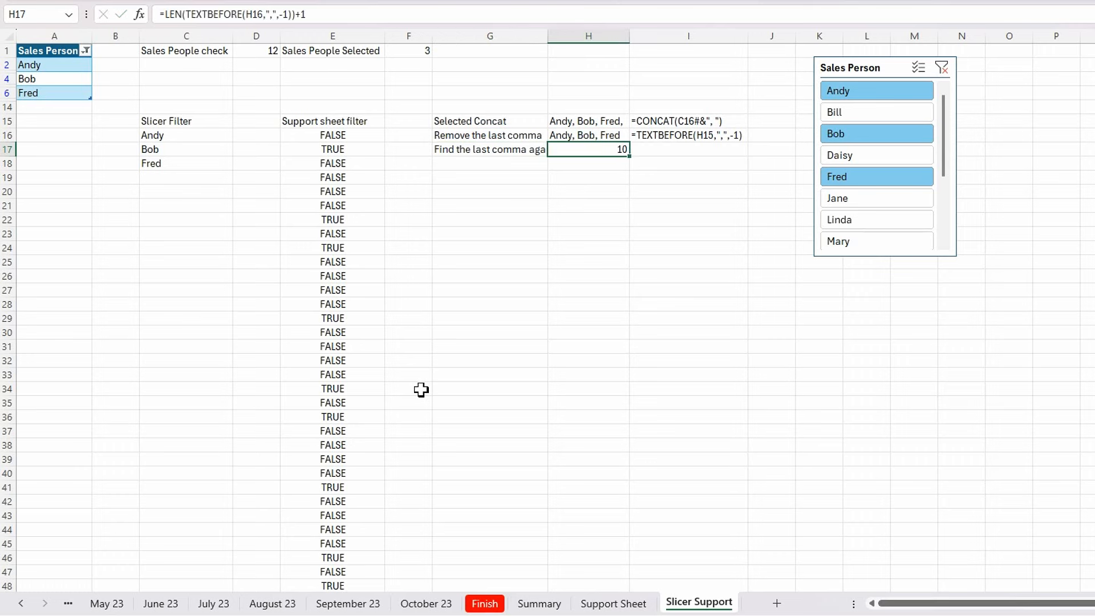
left_click_drag(549, 35, 561, 35)
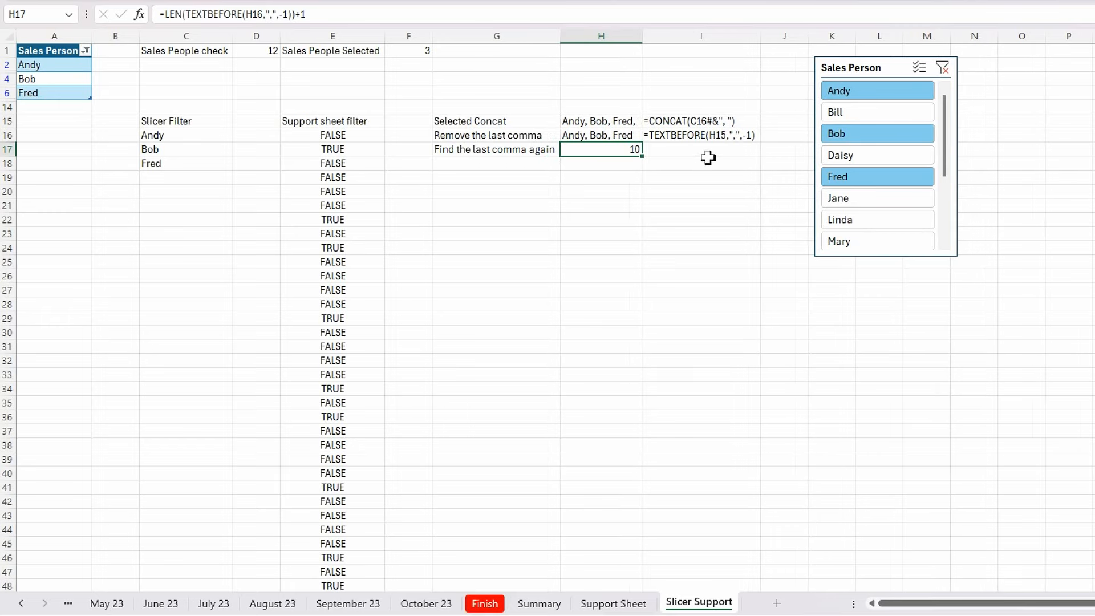
Copy the FORMULATEXT formula from I16 down to I17 and autofit column I.
left_click(707, 137)
left_click_drag(755, 142, 760, 155)
double_click(761, 35)
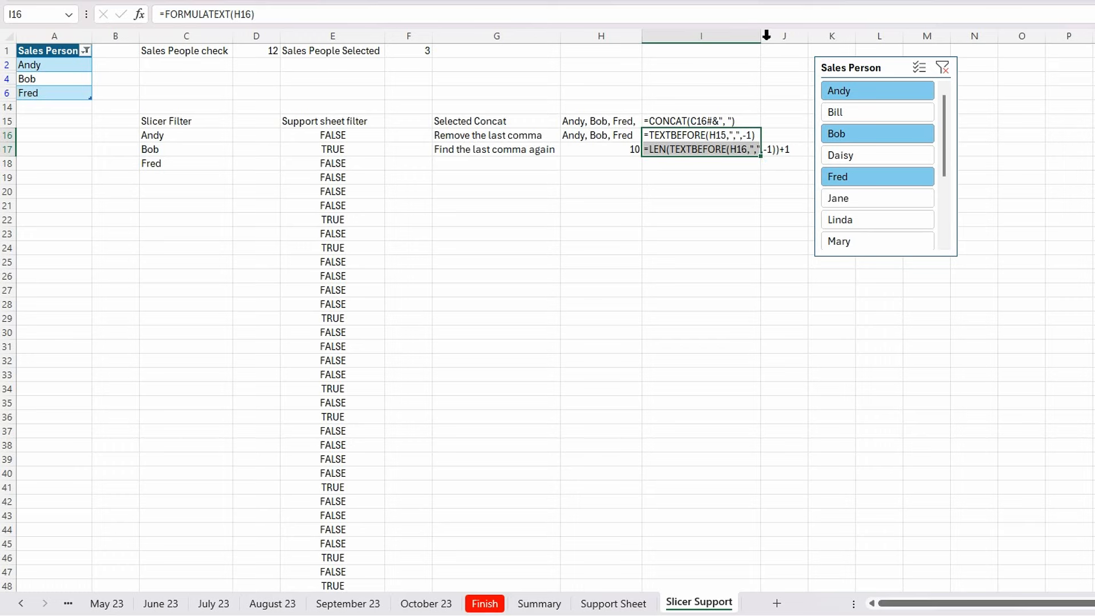
left_click(713, 201)
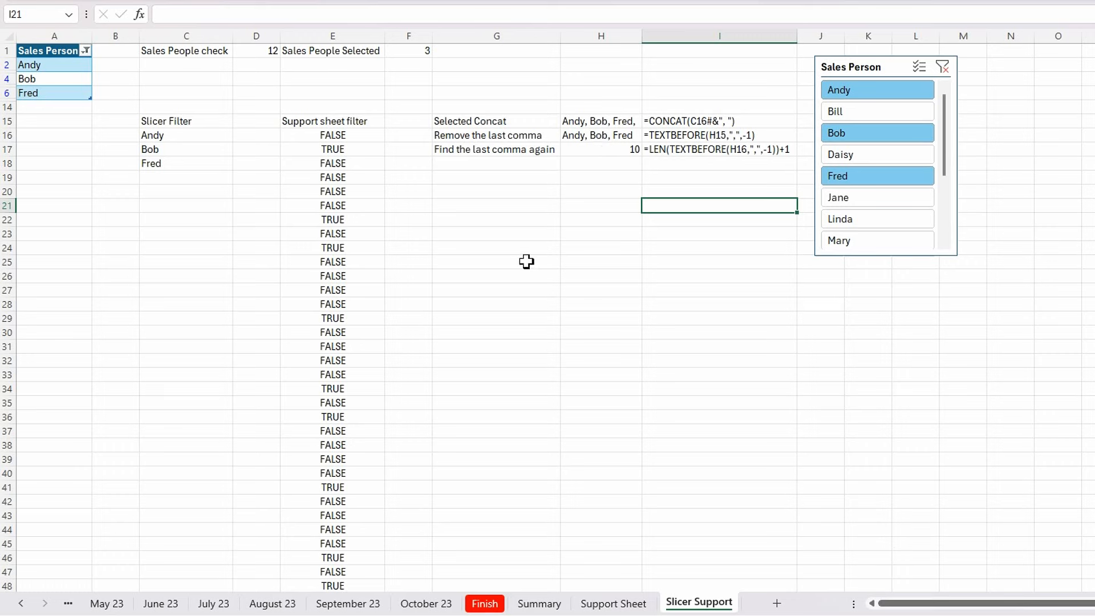
Label cell G18 "Replace the last comma with &" and widen column G to fit it.
left_click(497, 164)
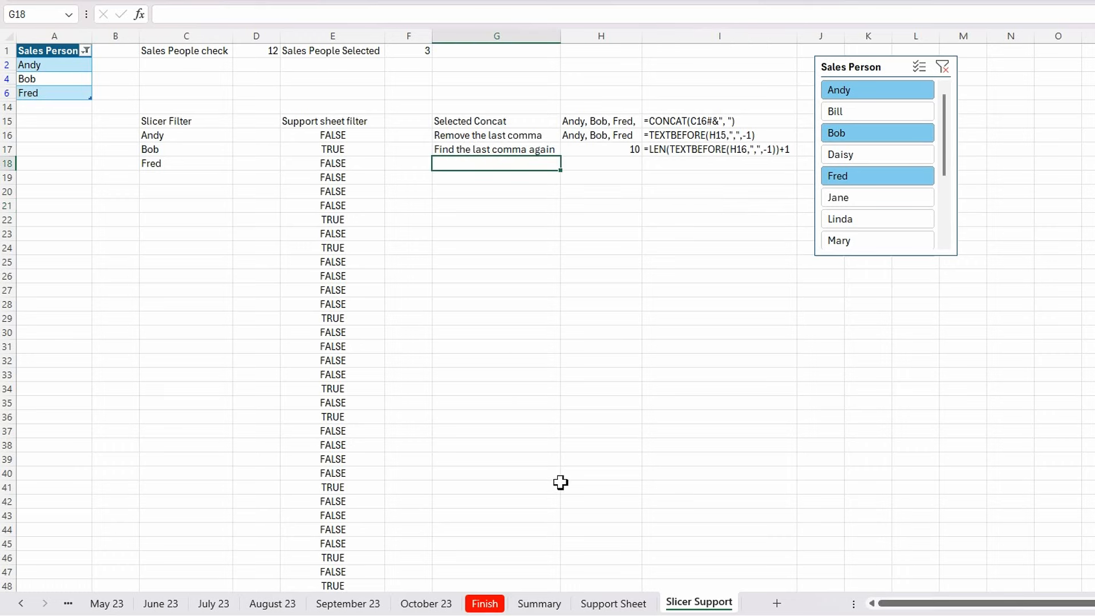
type("Replace the ")
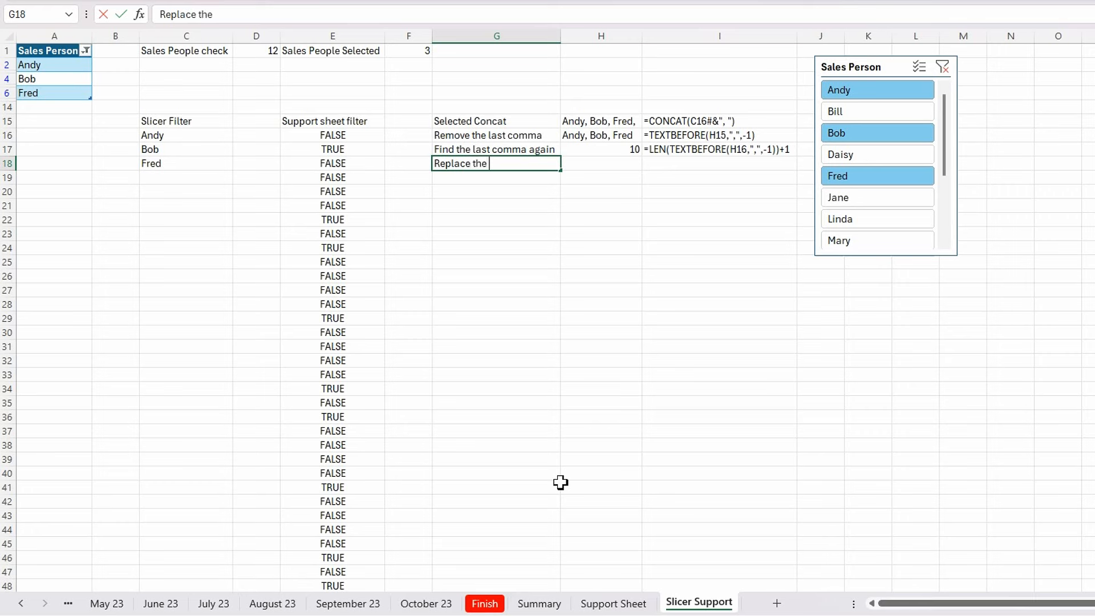
type("last comma ")
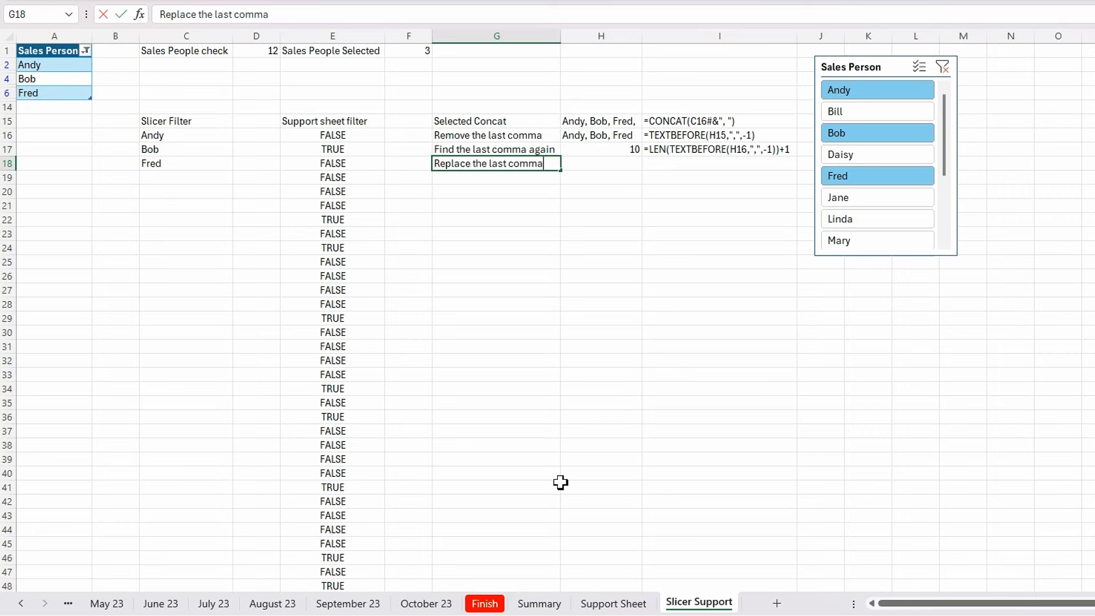
type("with&")
key("BackSpace")
type("&")
key("Return")
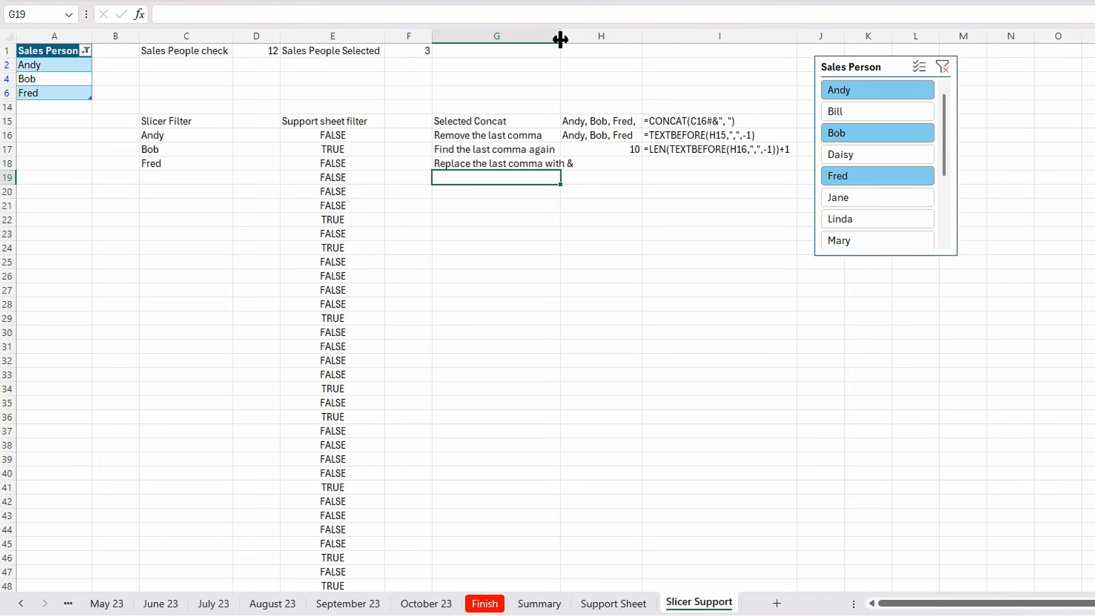
left_click_drag(560, 46, 579, 46)
Enter the formula =REPLACE(H16,H17,1," &") in H18 to swap the last comma for an ampersand.
left_click(615, 165)
type("=rep")
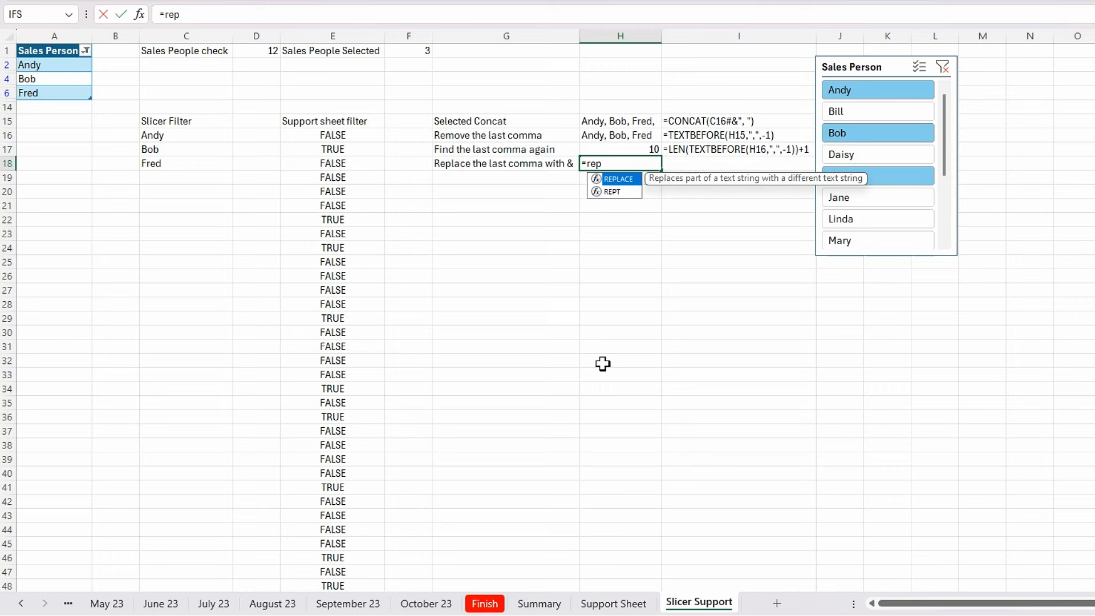
key("Tab")
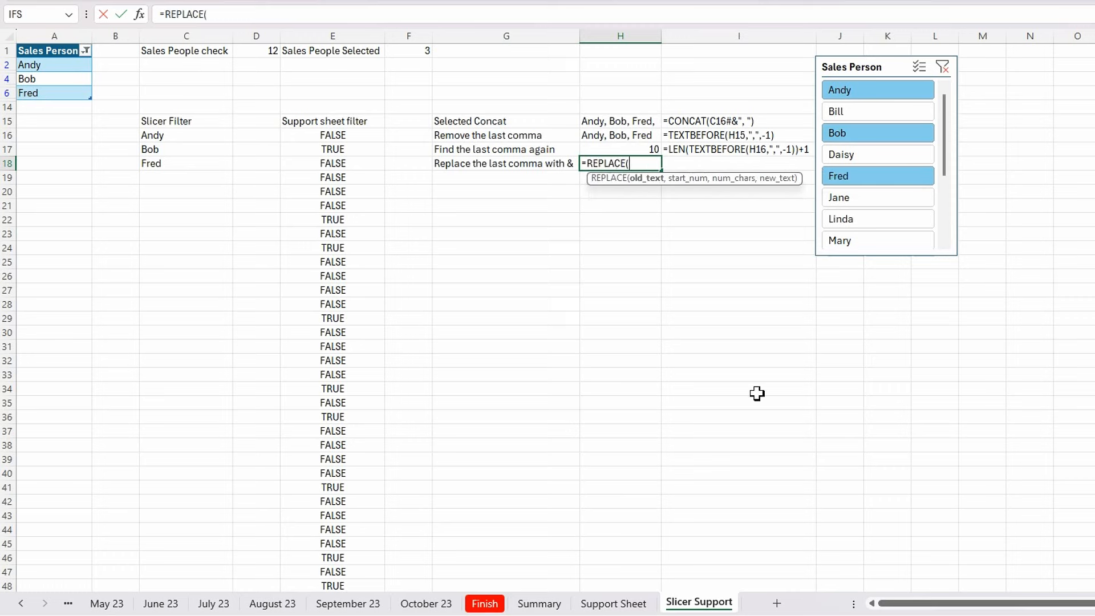
left_click(638, 137)
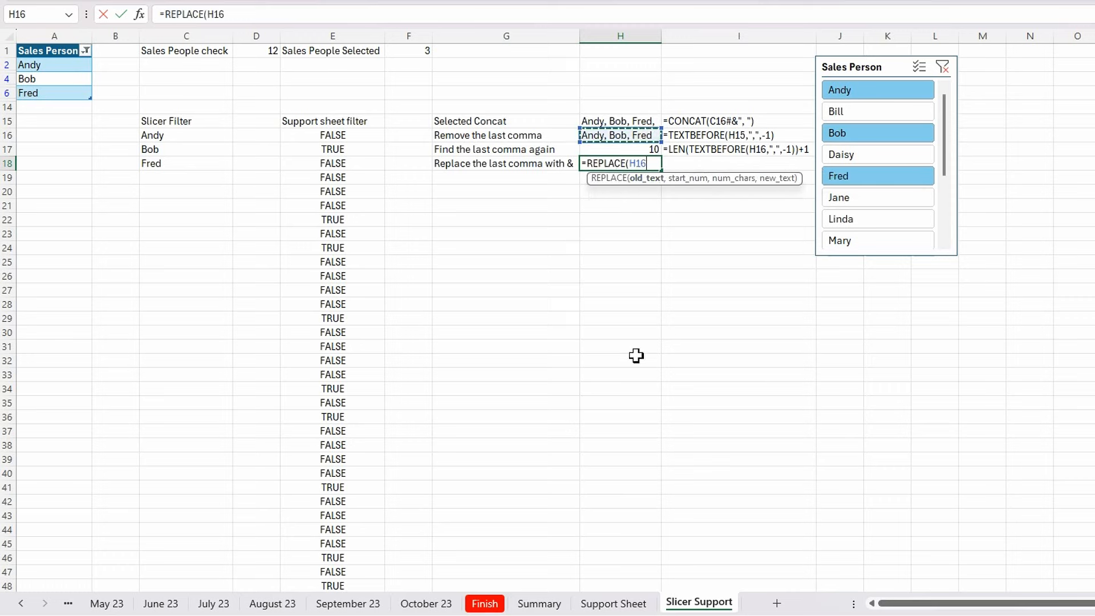
type(",")
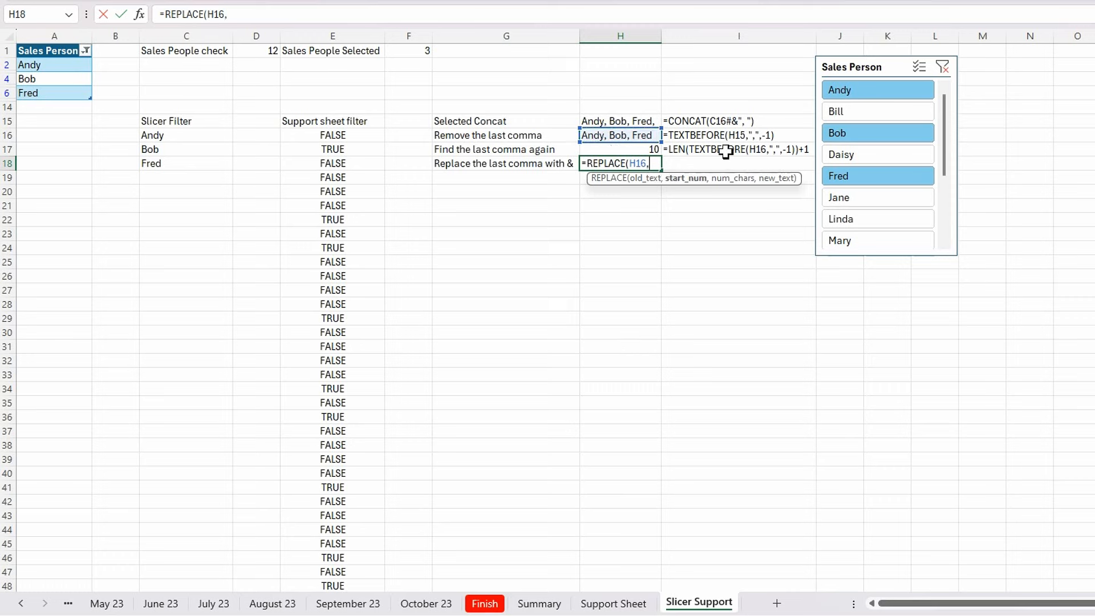
left_click(616, 150)
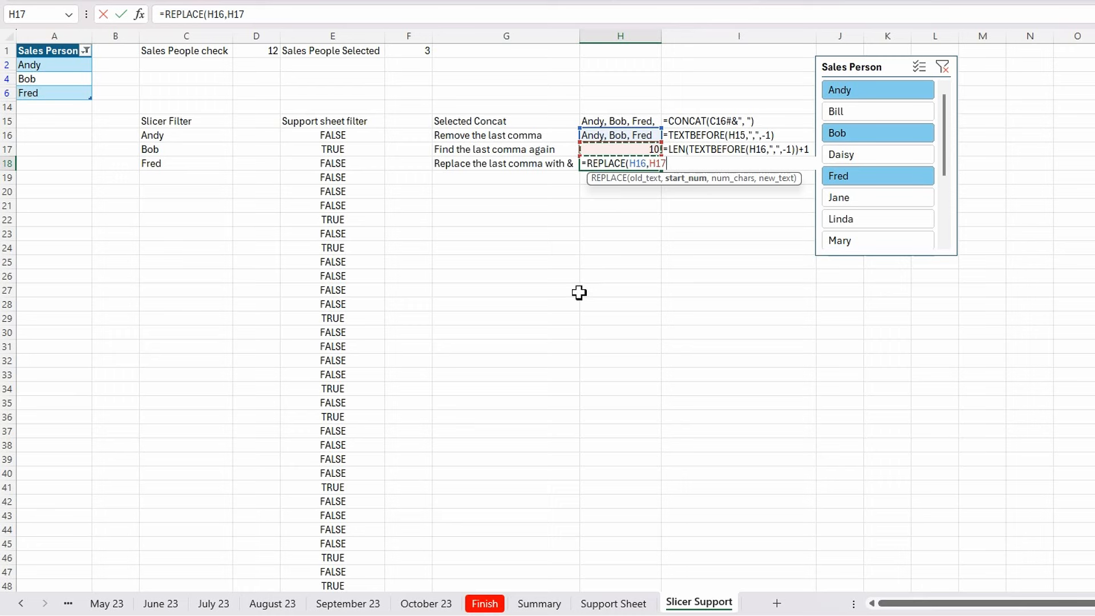
type(",")
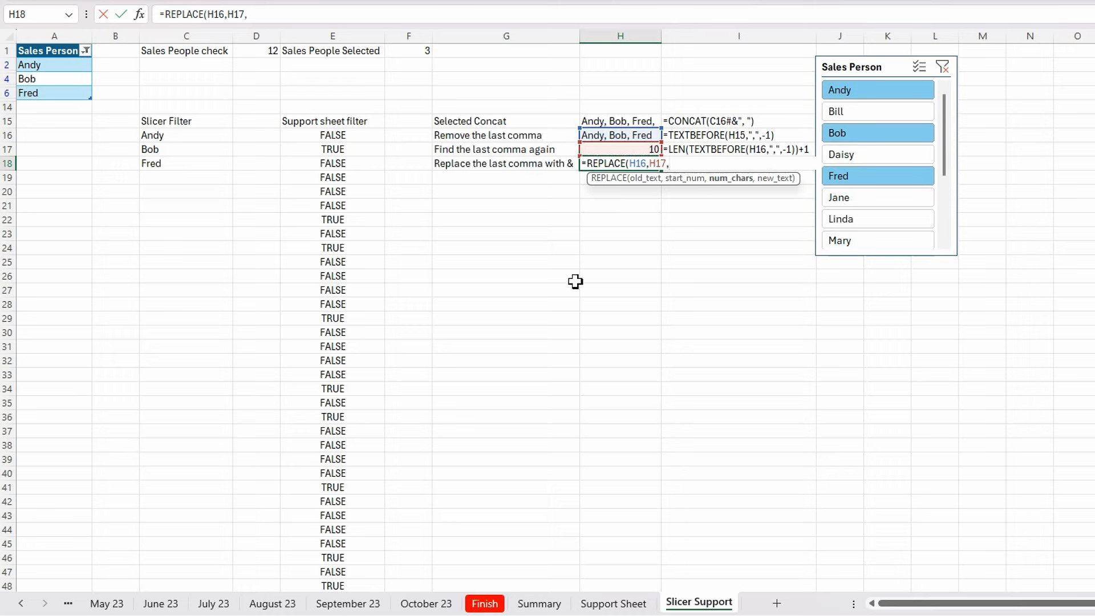
type("1")
type(",")
type("\" &")
type(")")
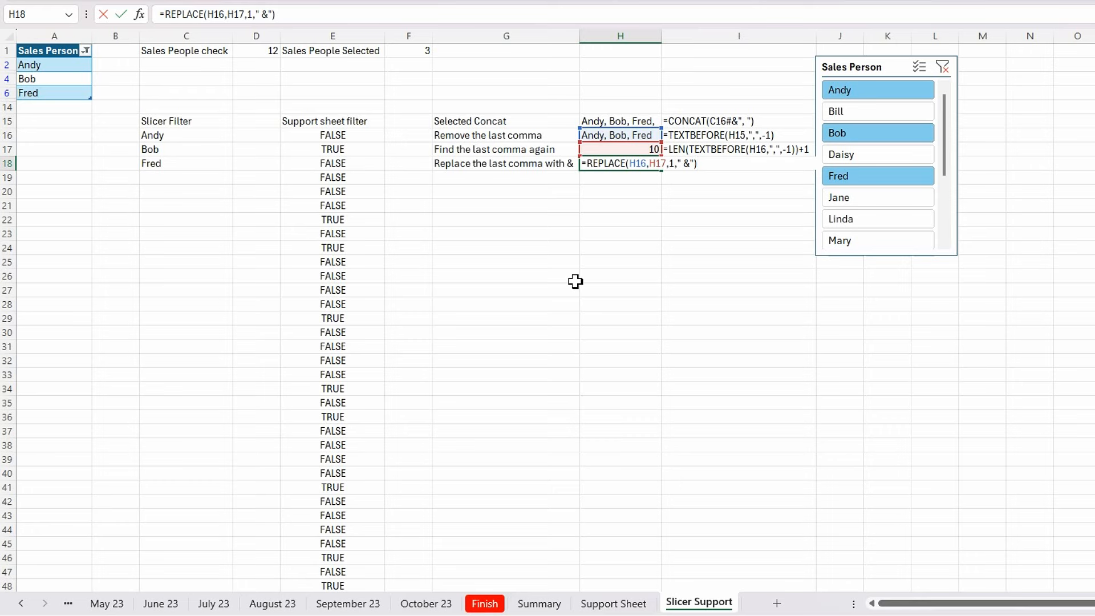
key("Return")
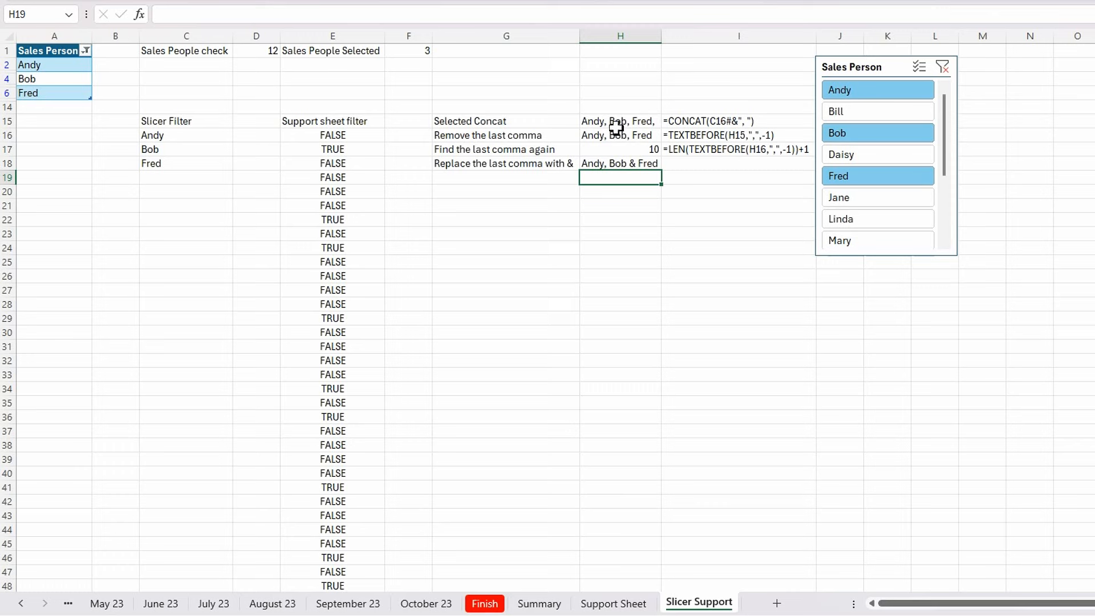
Move the Sales Person slicer further away from column I and copy the FORMULATEXT formula from I17 down to I18.
left_click(717, 151)
left_click_drag(880, 54, 979, 61)
left_click(790, 153)
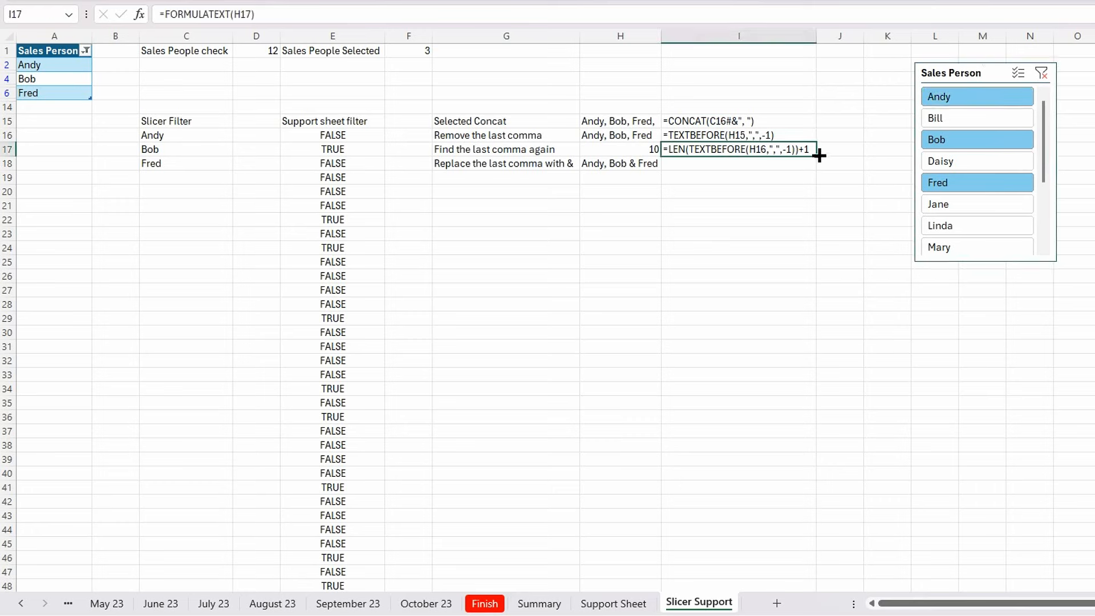
left_click_drag(816, 156, 804, 180)
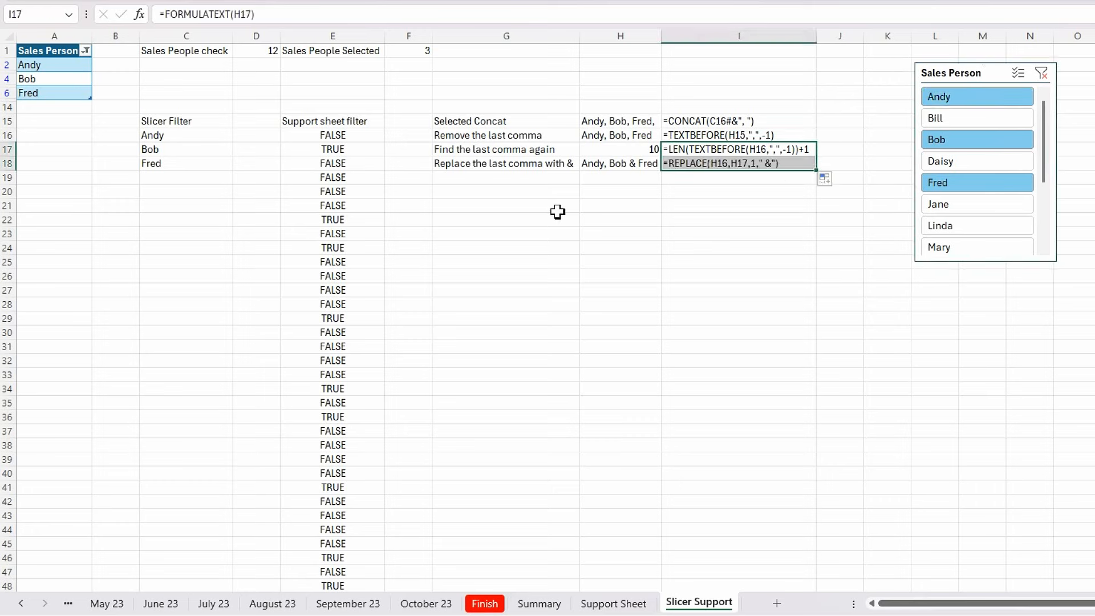
left_click(556, 166)
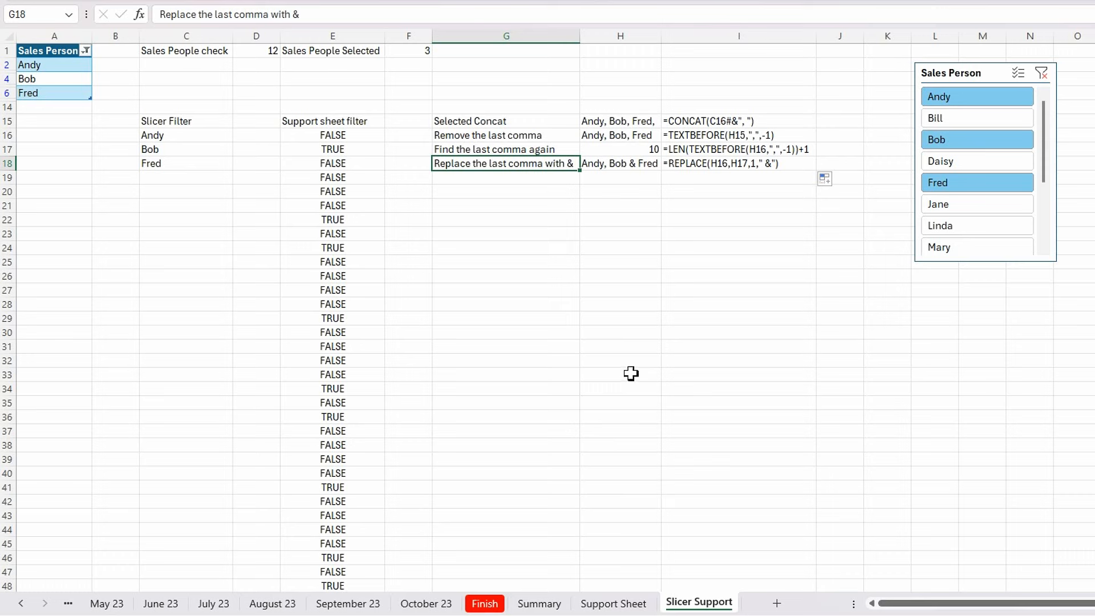
left_click(483, 180)
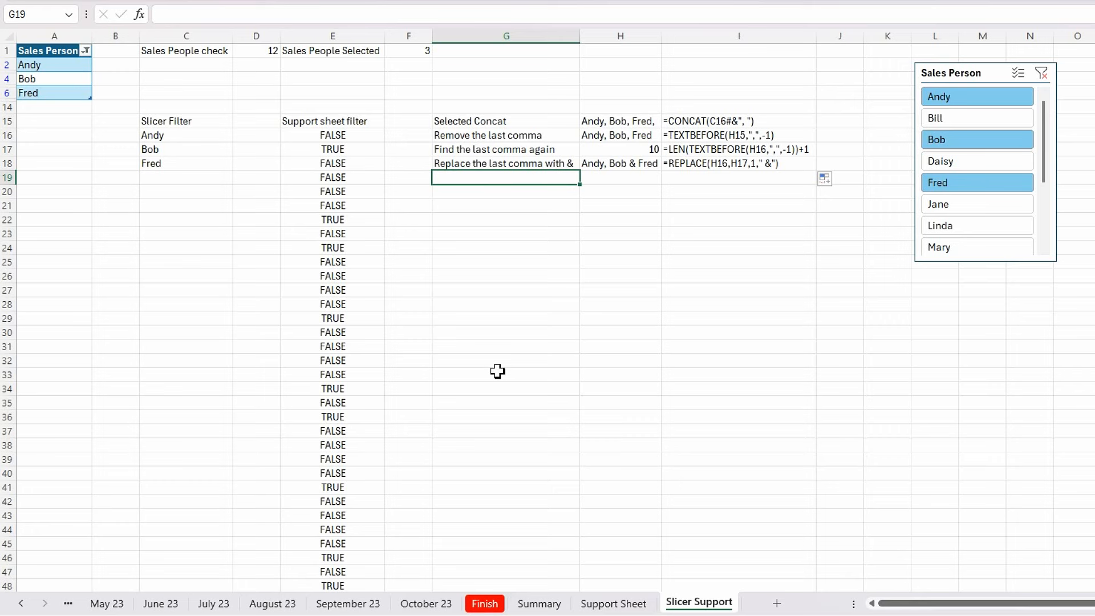
type("Less")
key("BackSpace")
key("BackSpace")
key("BackSpace")
key("BackSpace")
key("Escape")
Test the formulas by clearing the Sales Person slicer, selecting only the first person, and adding the third and fifth people.
left_click(1042, 73)
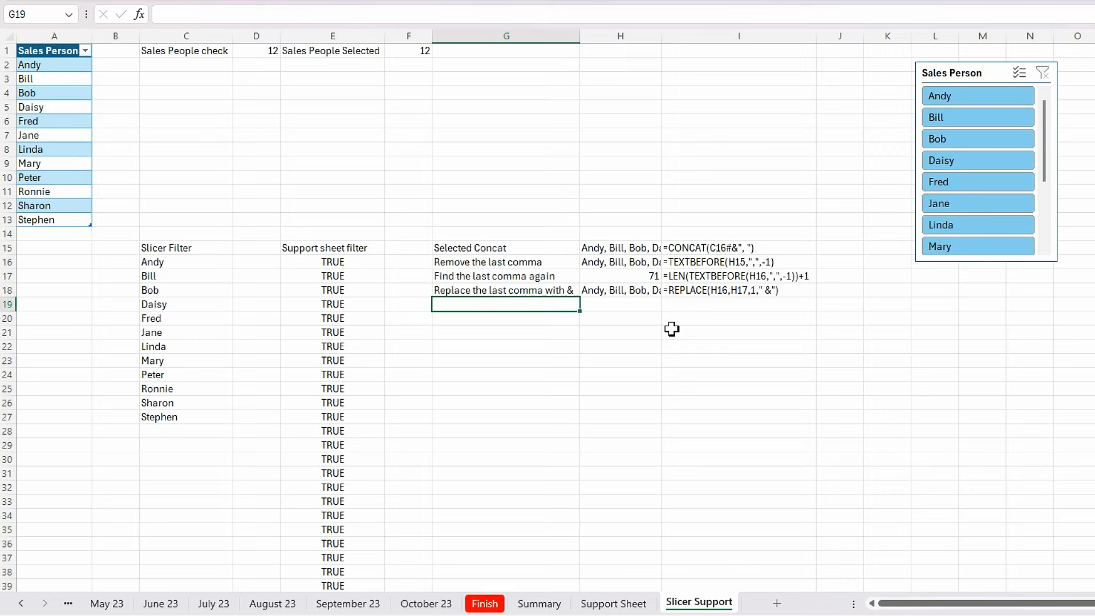
left_click(964, 101)
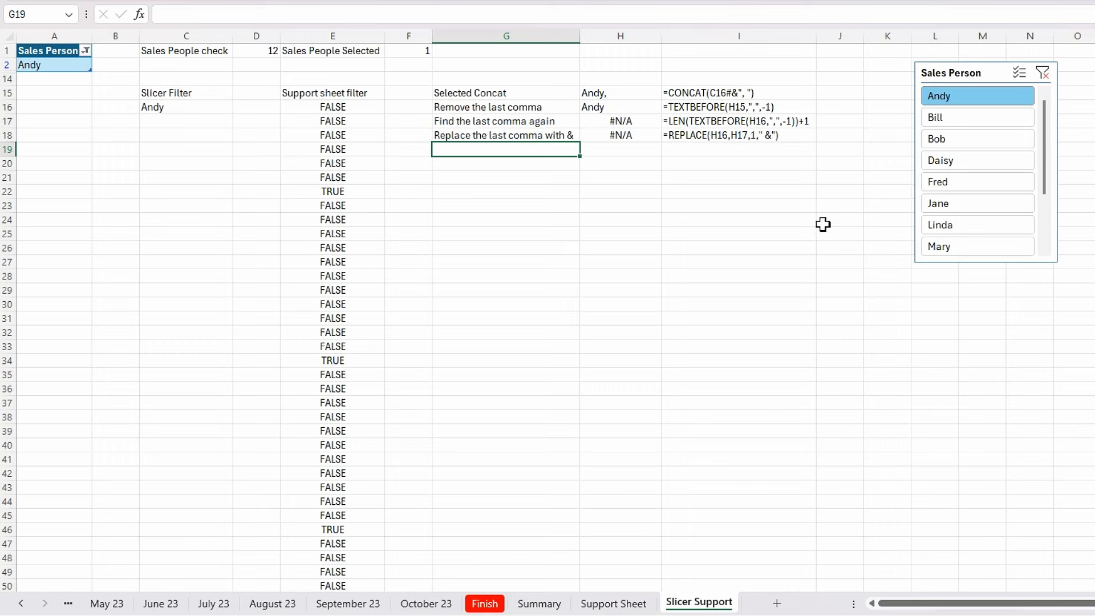
left_click(974, 140, "ctrl")
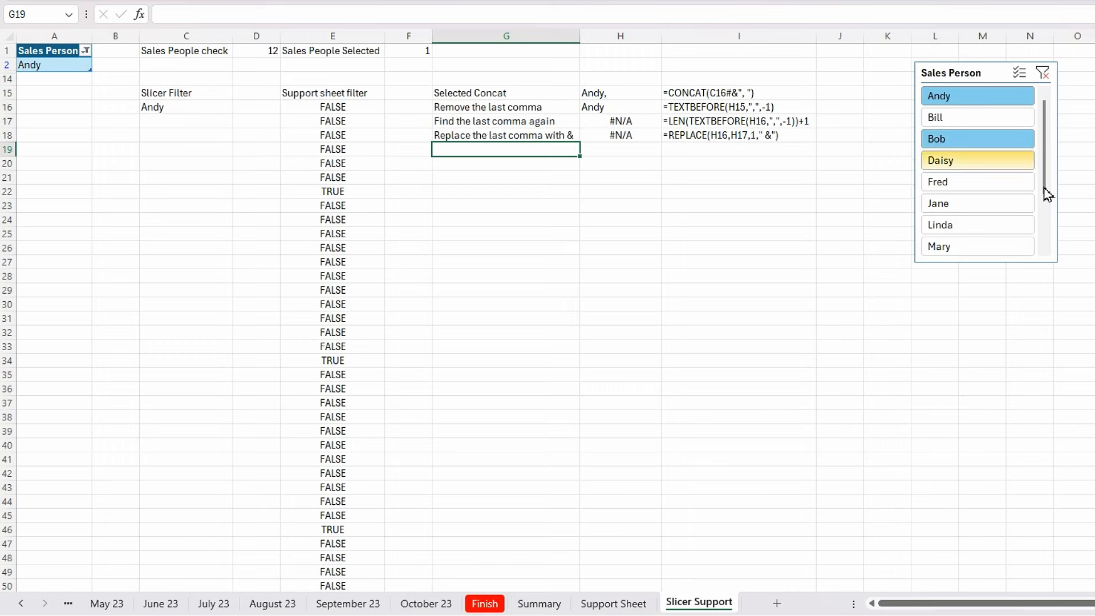
left_click(948, 183, "ctrl")
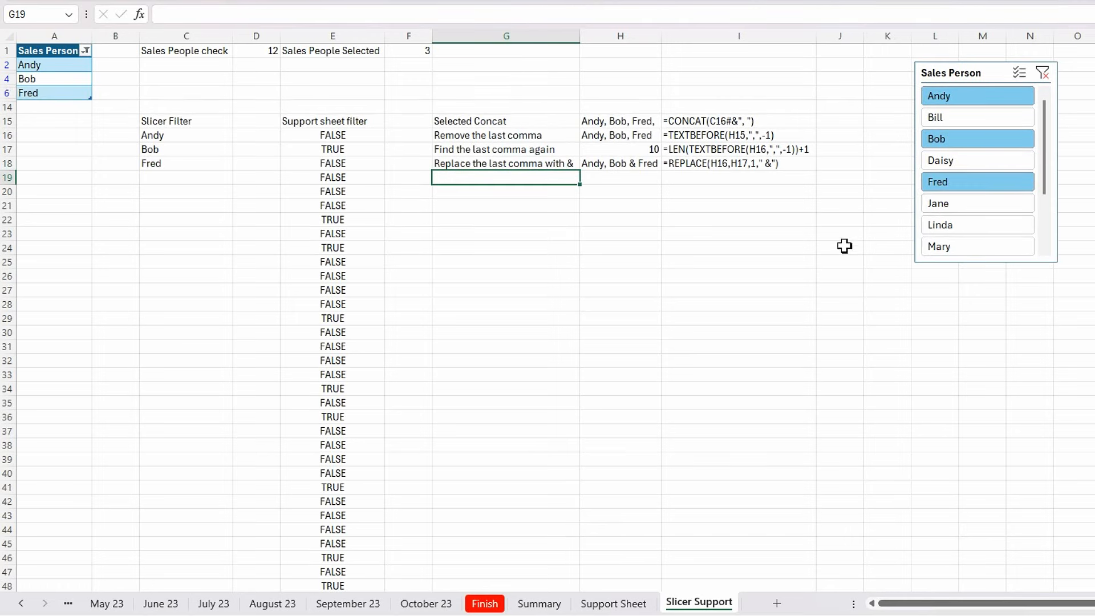
Label cell G19 "Less than 5 selected".
type("Less than 5")
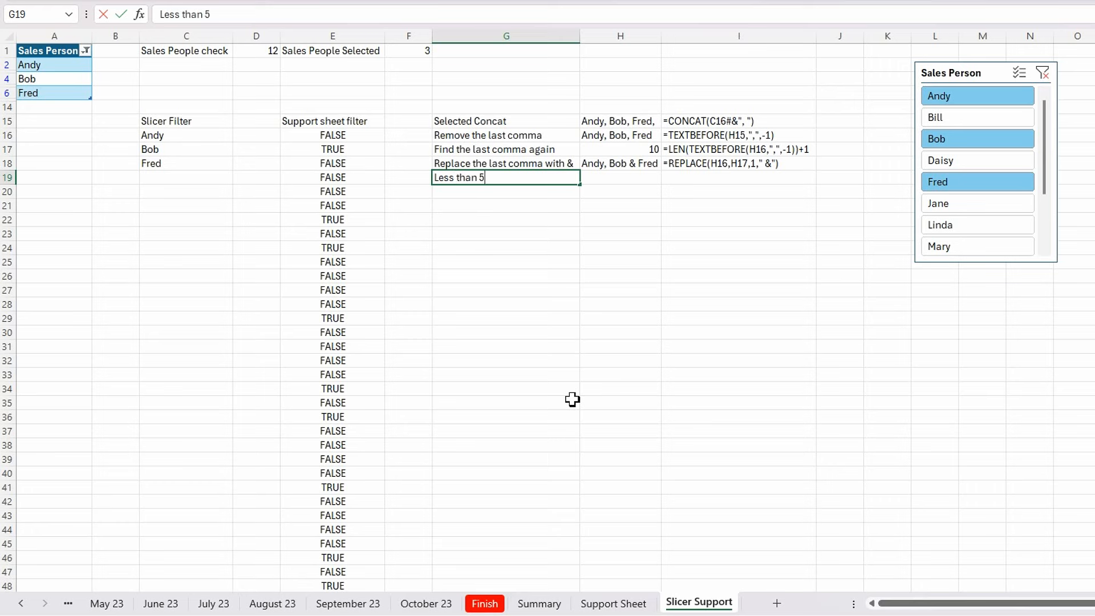
type(" selected")
key("Tab")
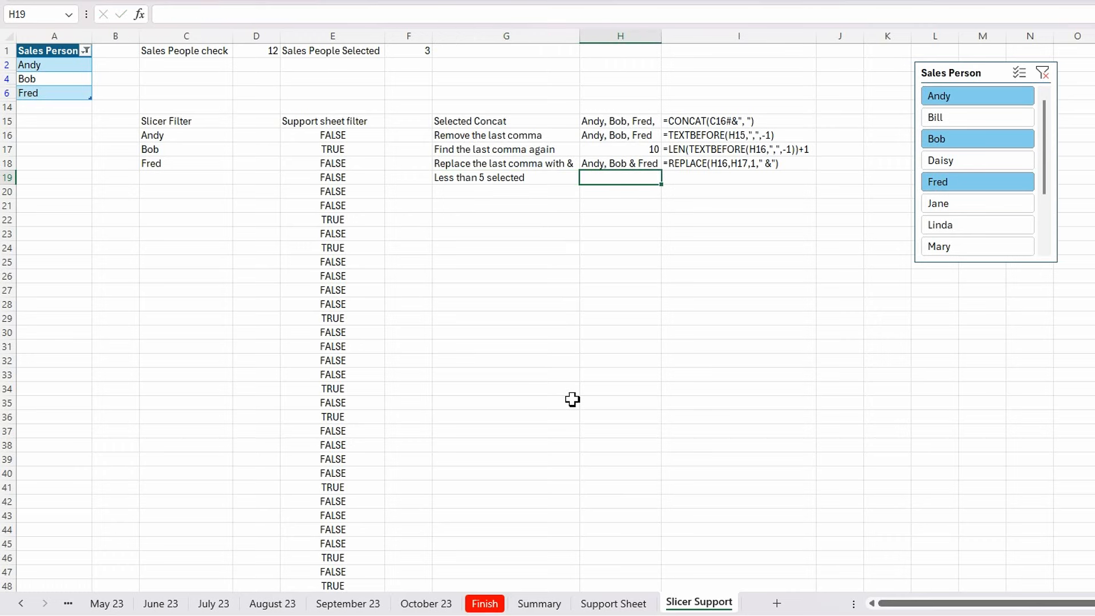
Enter the formula =H18&" - Combined Sales" in H19.
type("=")
left_click(632, 165)
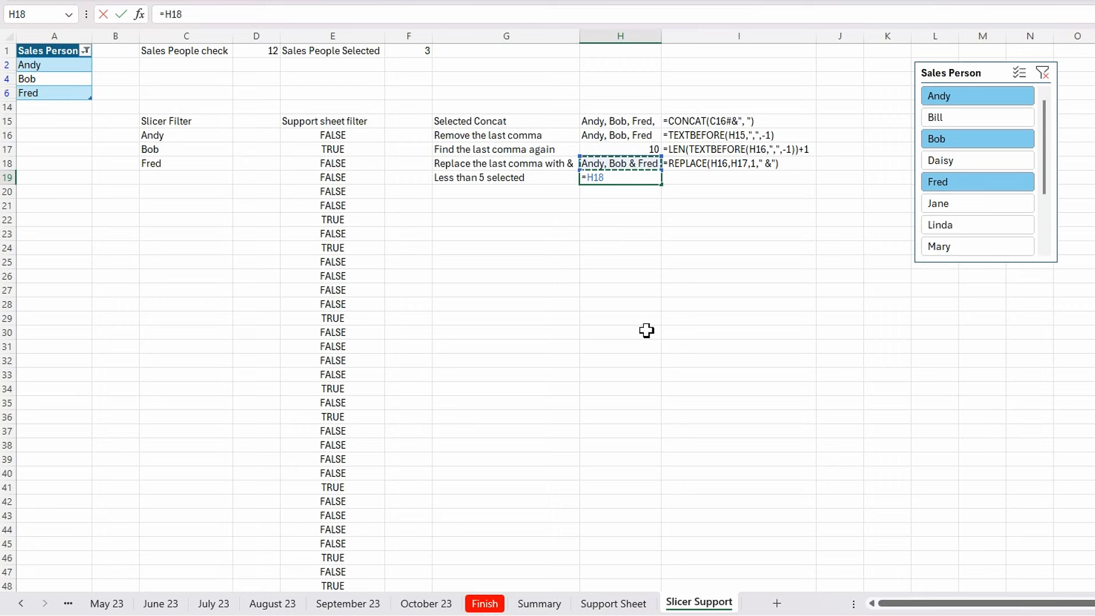
type("&")
type("Combined")
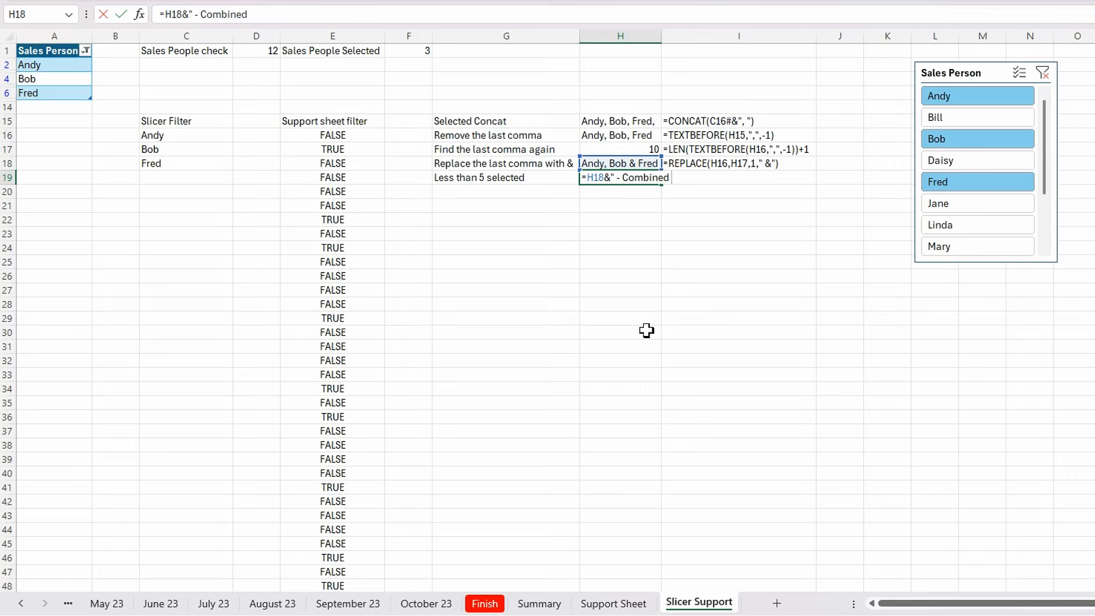
type(" Sales")
type("\"")
key("Return")
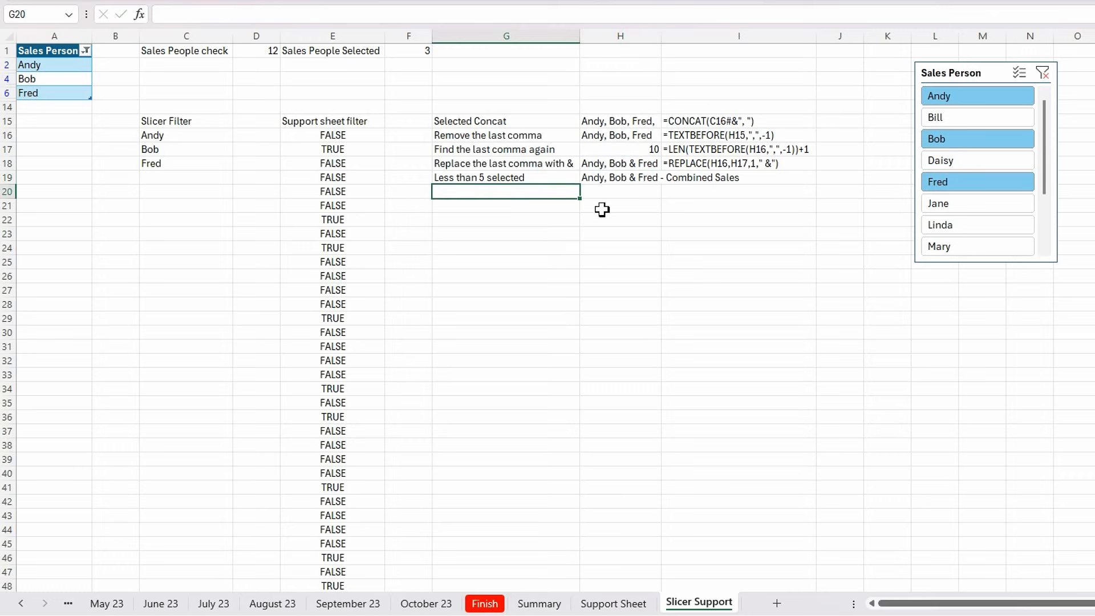
Widen column H to fit the combined label and copy the FORMULATEXT formula from I18 down to I19.
left_click(783, 166)
left_click_drag(661, 36, 746, 37)
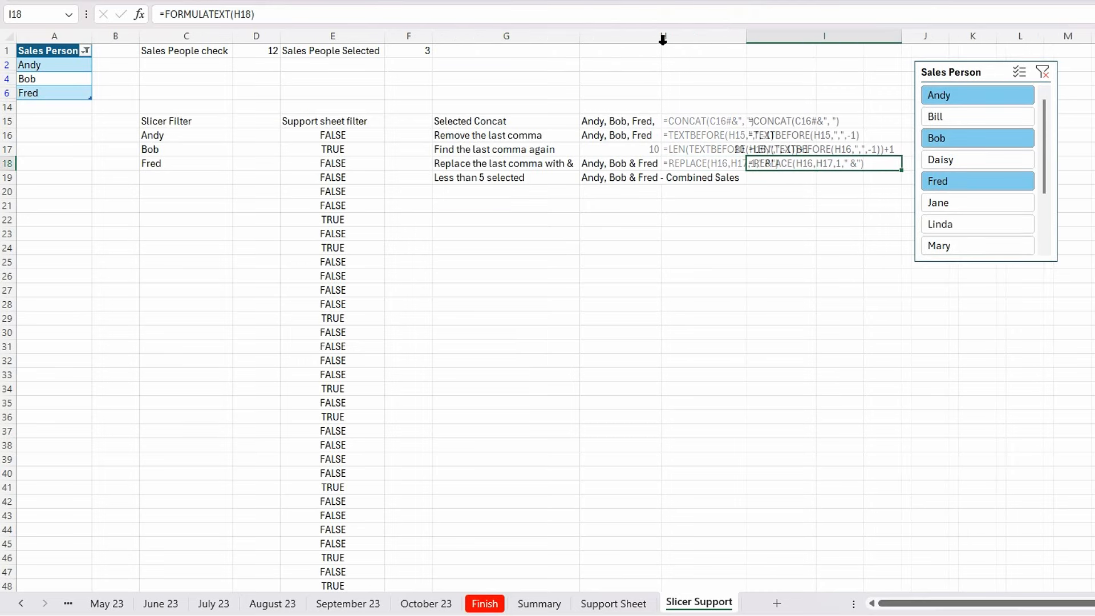
left_click_drag(903, 173, 902, 189)
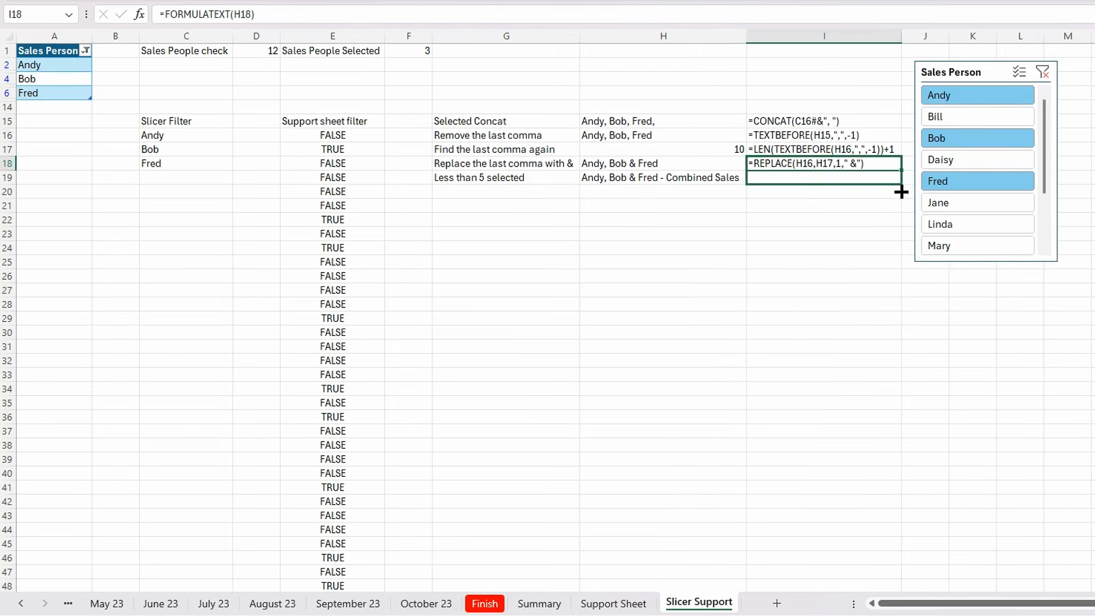
left_click(810, 255)
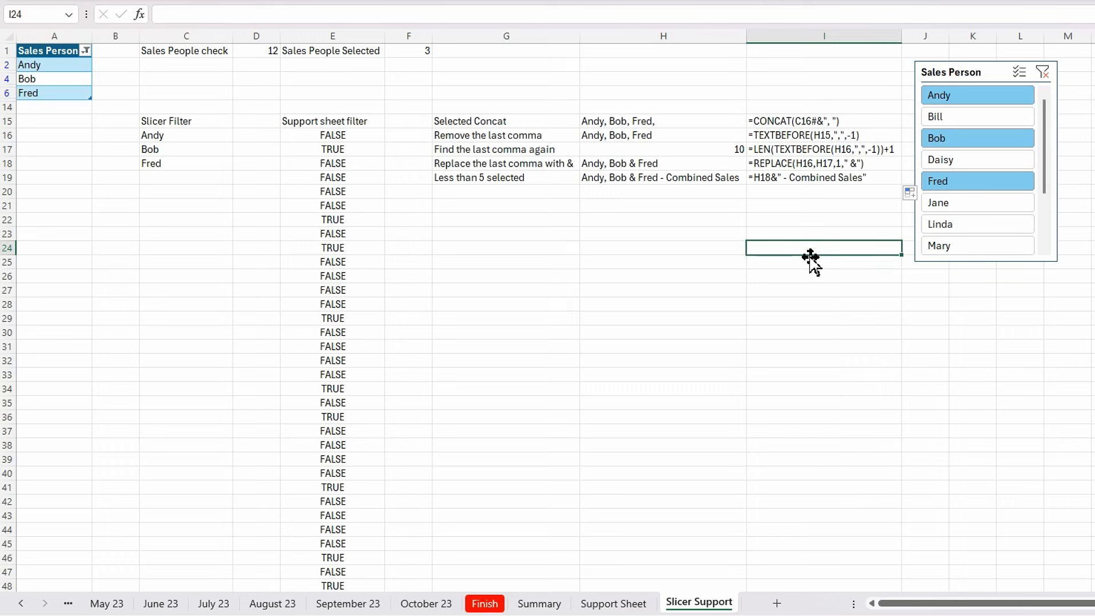
Select only the first person in the Sales Person slicer and label cell G20 "1 selected".
left_click(465, 192)
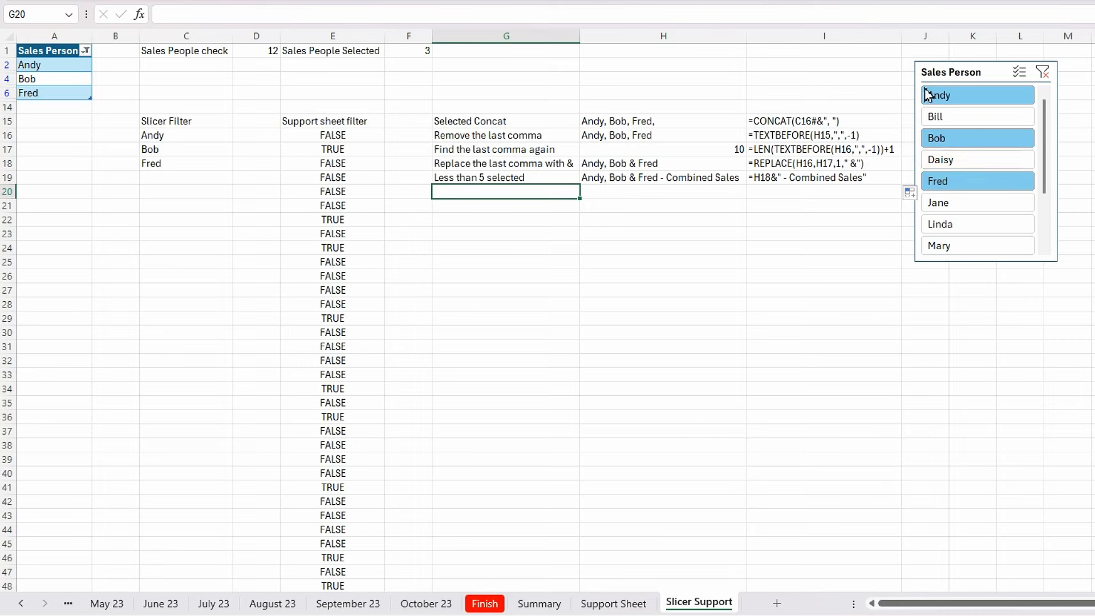
left_click(958, 98)
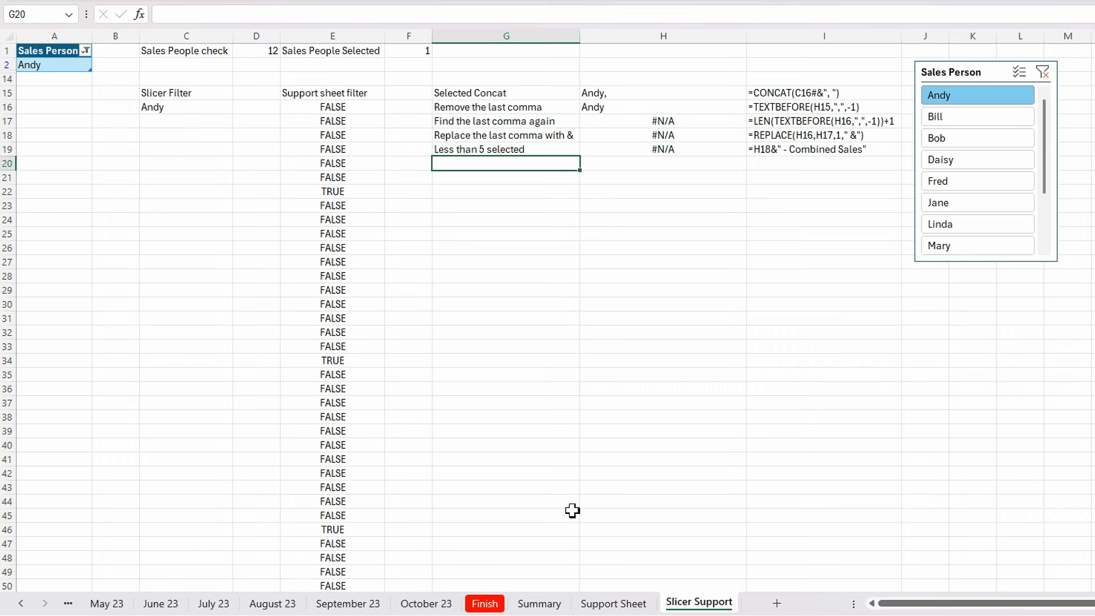
type("1 selected")
key("Tab")
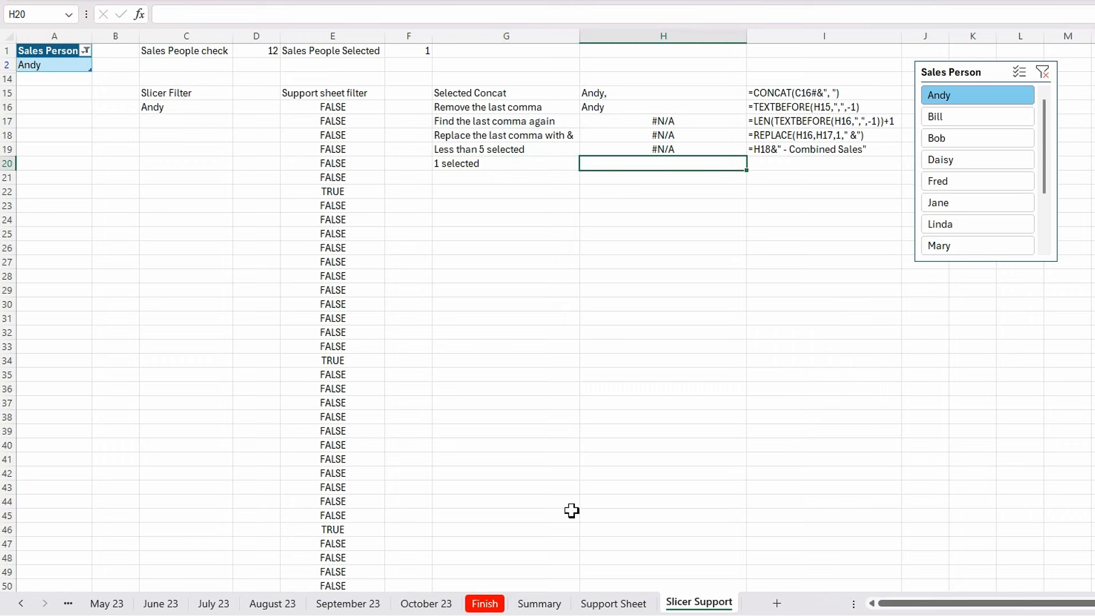
Enter the formula =H16&" - Sales" in H20 and copy the FORMULATEXT formula from I19 down to I20.
type("=")
left_click(618, 107)
type("&")
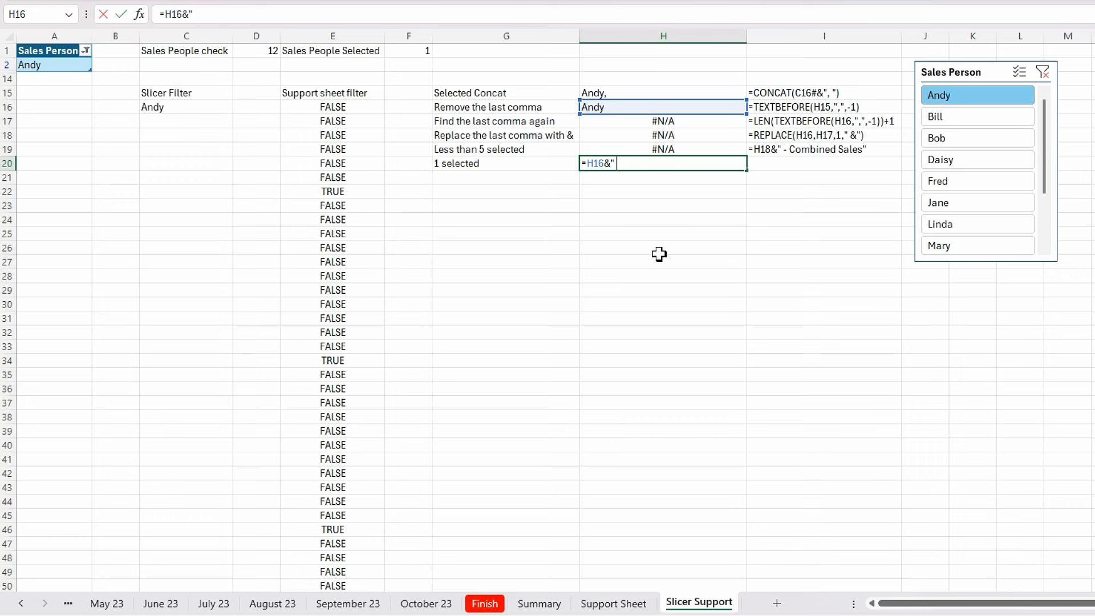
type("\" - Sales")
key("Return")
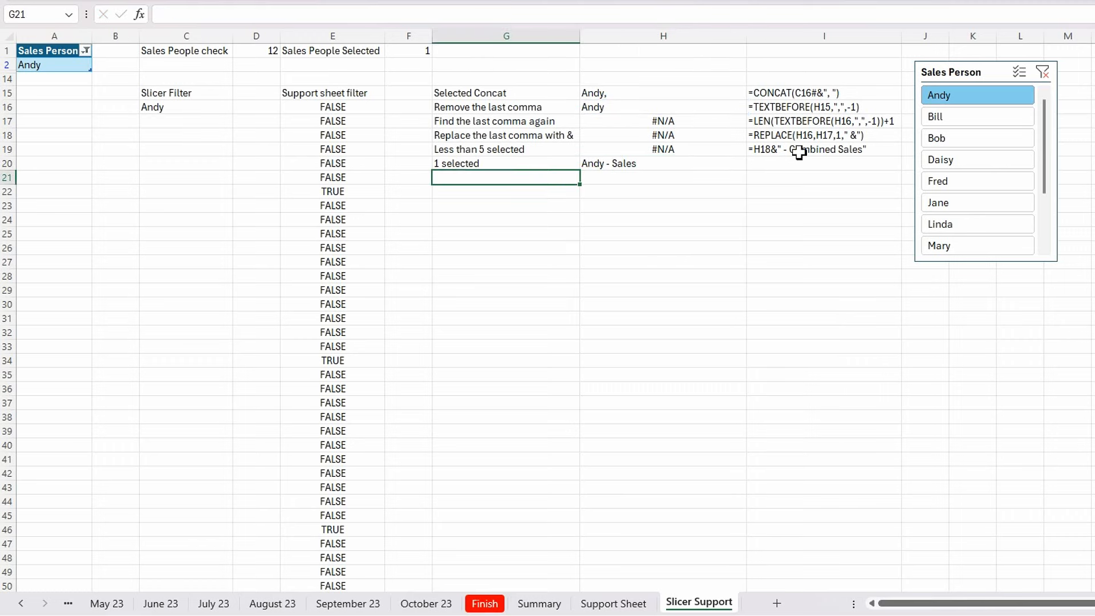
left_click(799, 152)
left_click_drag(903, 153, 905, 166)
Label cell G21 "Greater than 4 selected".
left_click(528, 179)
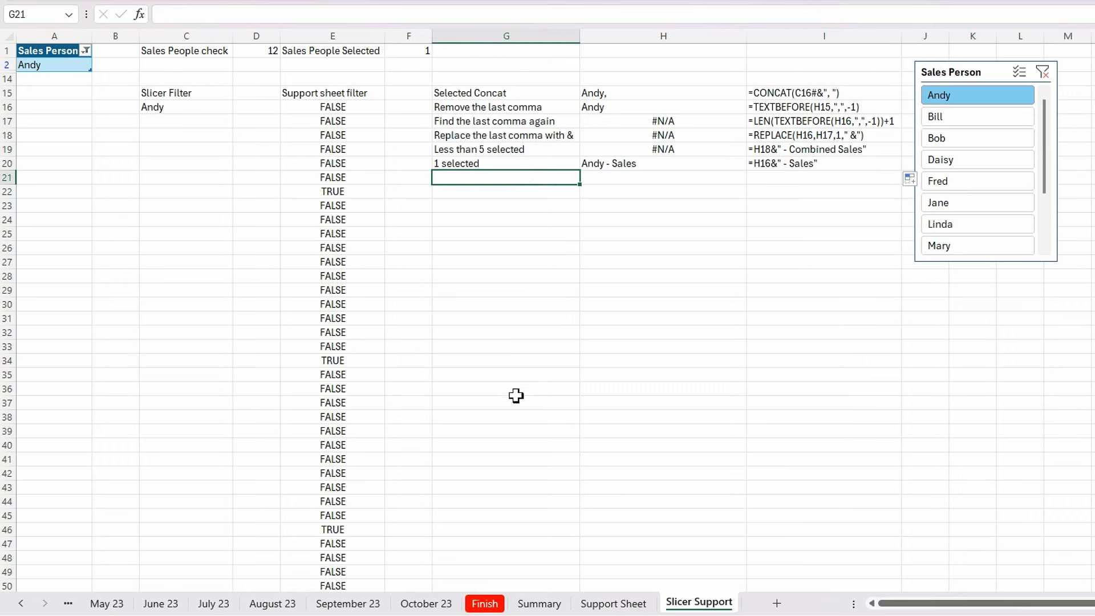
type("Greater 4")
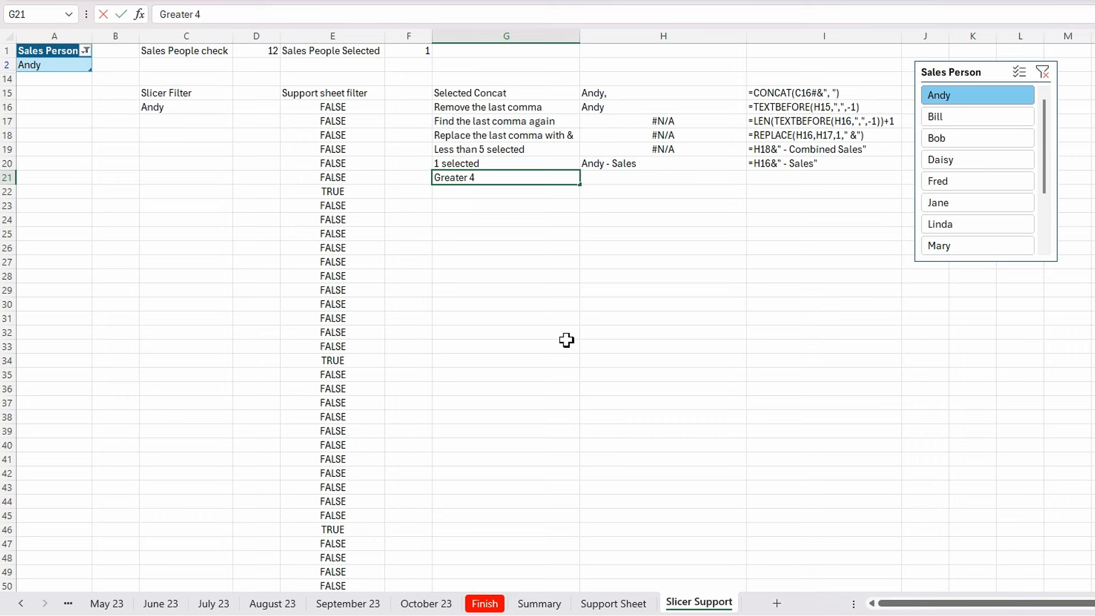
key("BackSpace")
type("than 4 slec")
key("BackSpace")
key("BackSpace")
type("ted")
key("Tab")
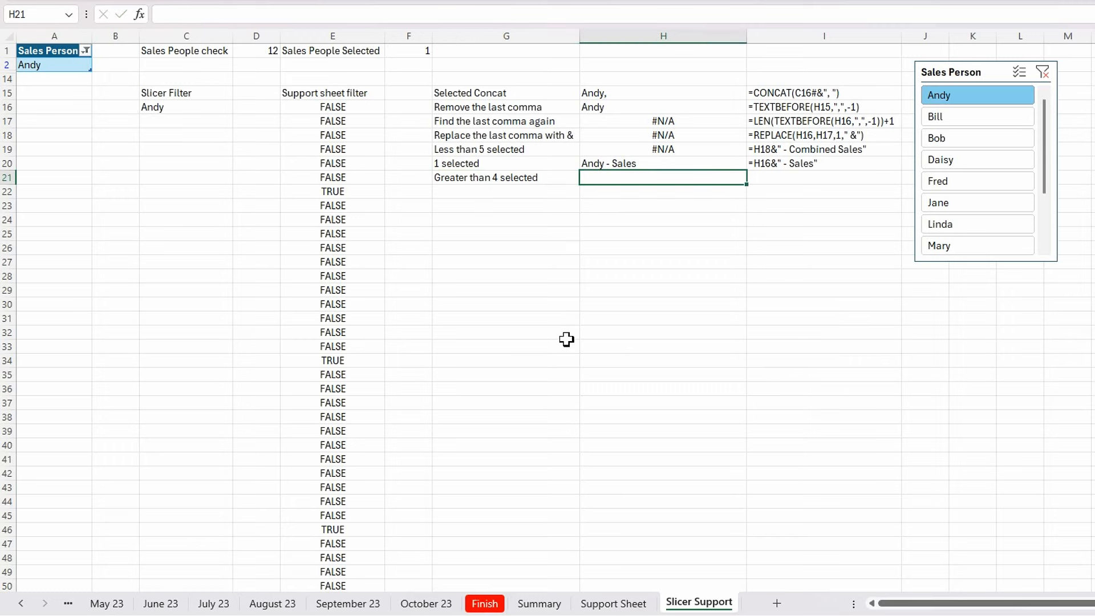
Enter the text "Combined Sales" in H21.
type("Comni")
key("BackSpace")
key("BackSpace")
type("bined")
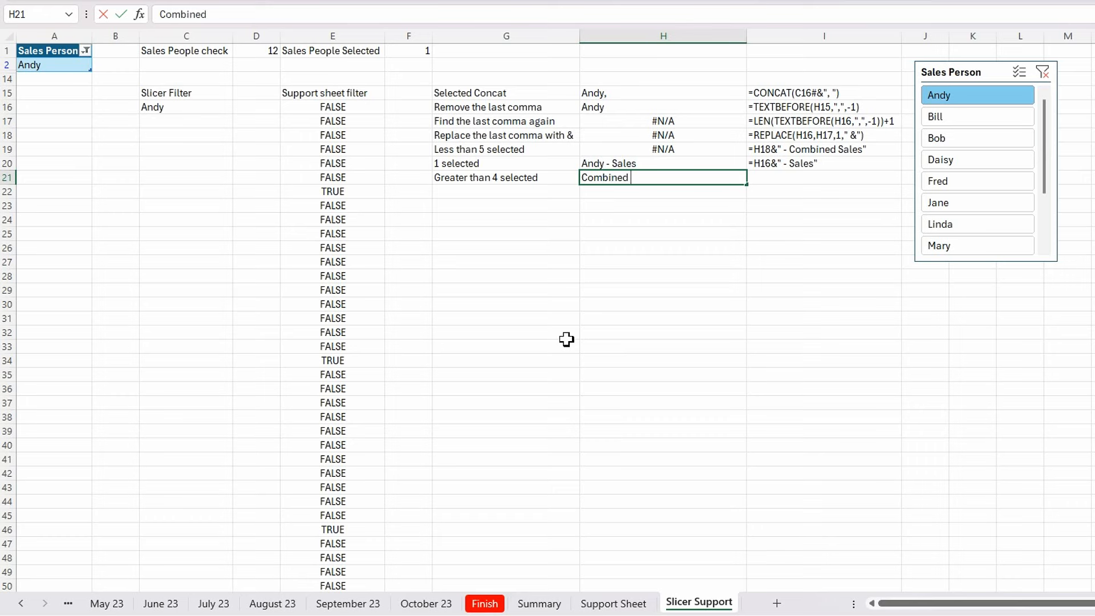
type(" Sales")
key("Tab")
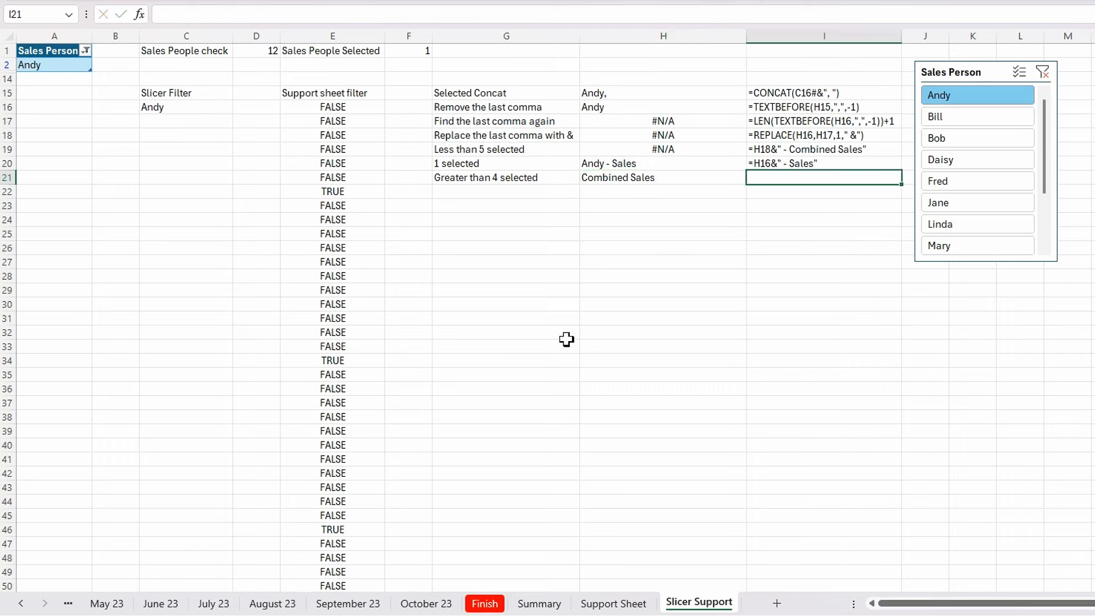
Test the label formulas by adding the third person to the slicer selection, then restrict it to the first person.
left_click(547, 193)
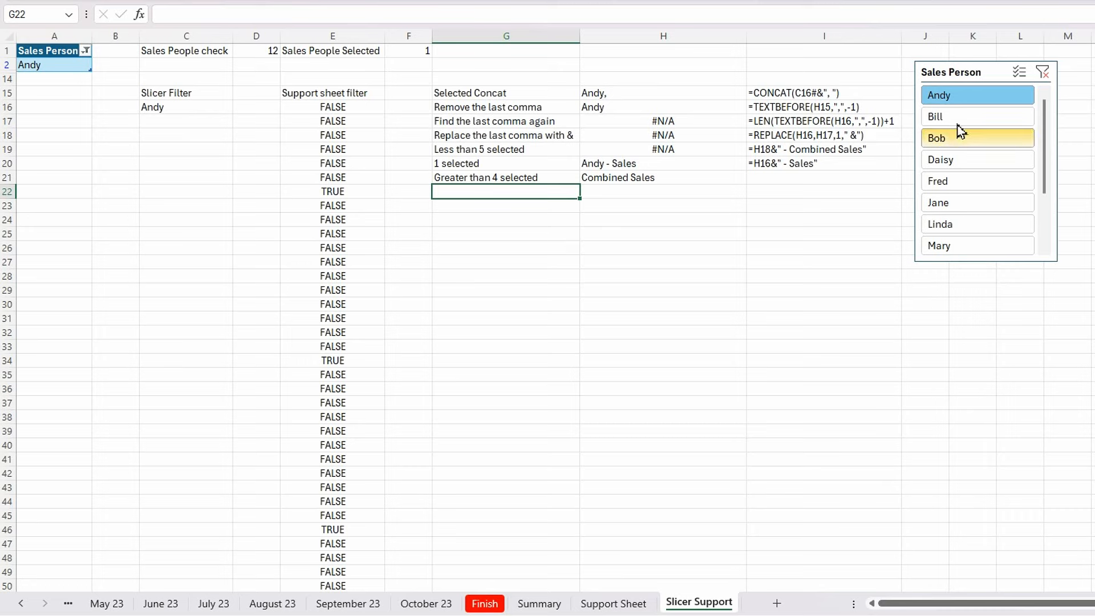
left_click(1024, 139, "ctrl")
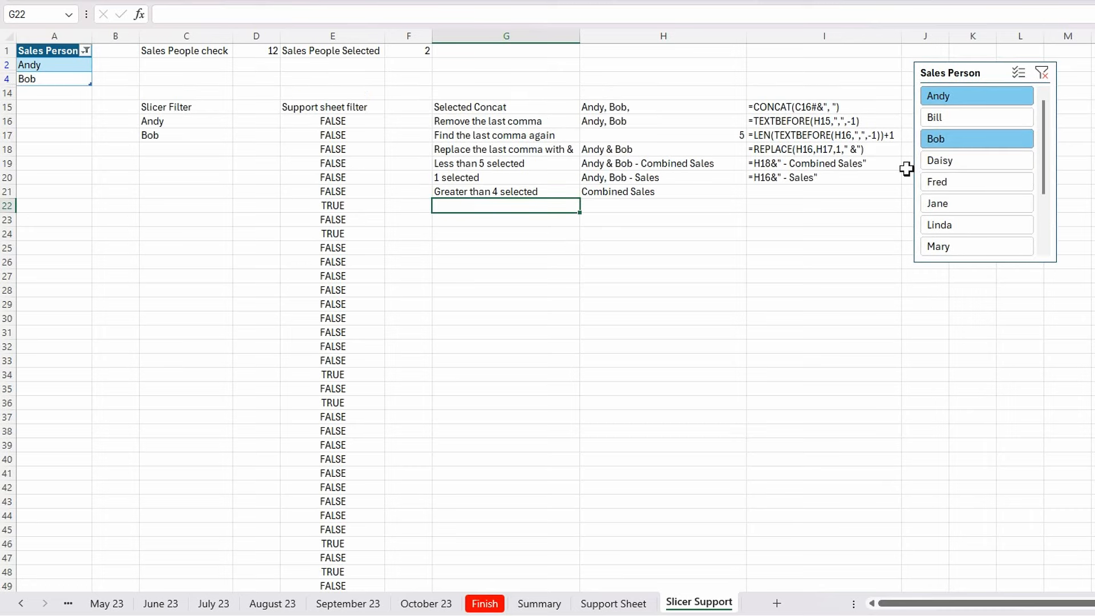
left_click(1002, 100)
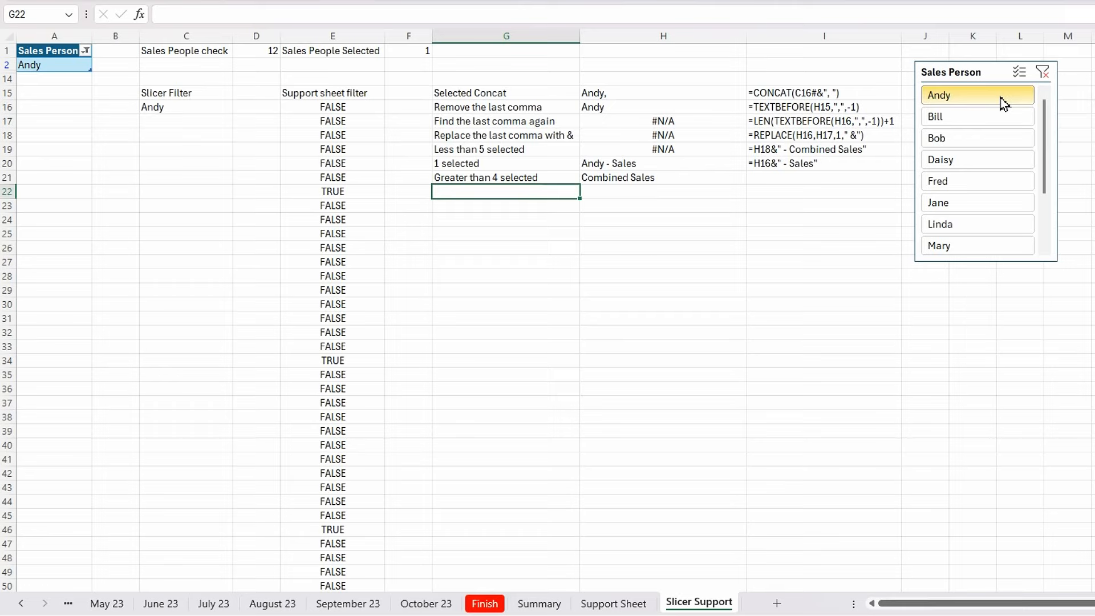
left_click(648, 246)
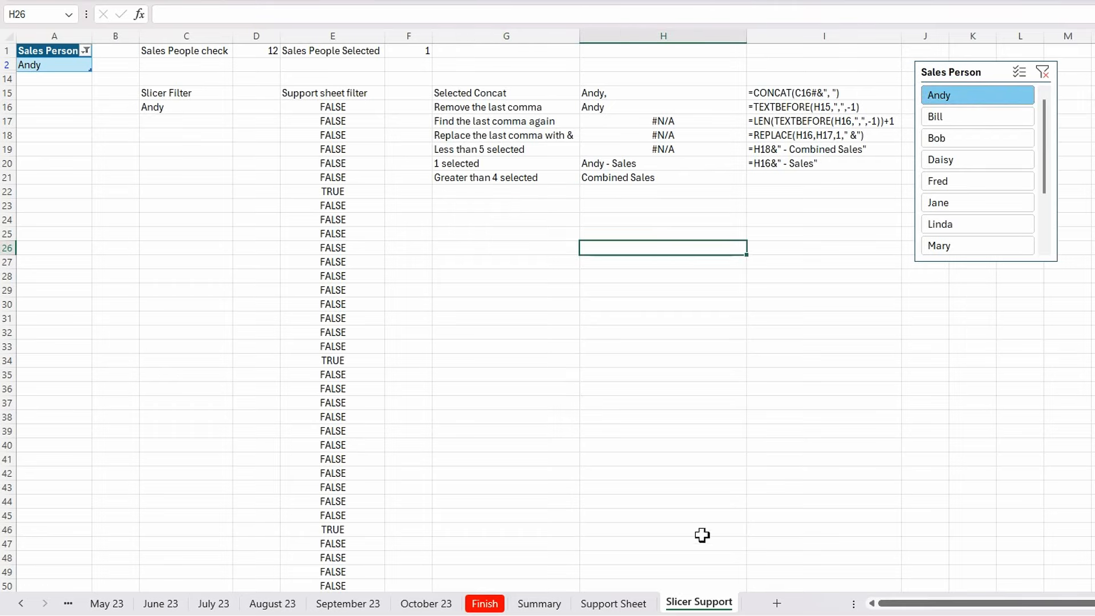
Start replacing the Support Sheet label formula in P2 with an IFS whose AND test requires 'Slicer Support'!F1>1 and 'Slicer Support'!F1<5.
left_click(611, 604)
left_click(826, 67)
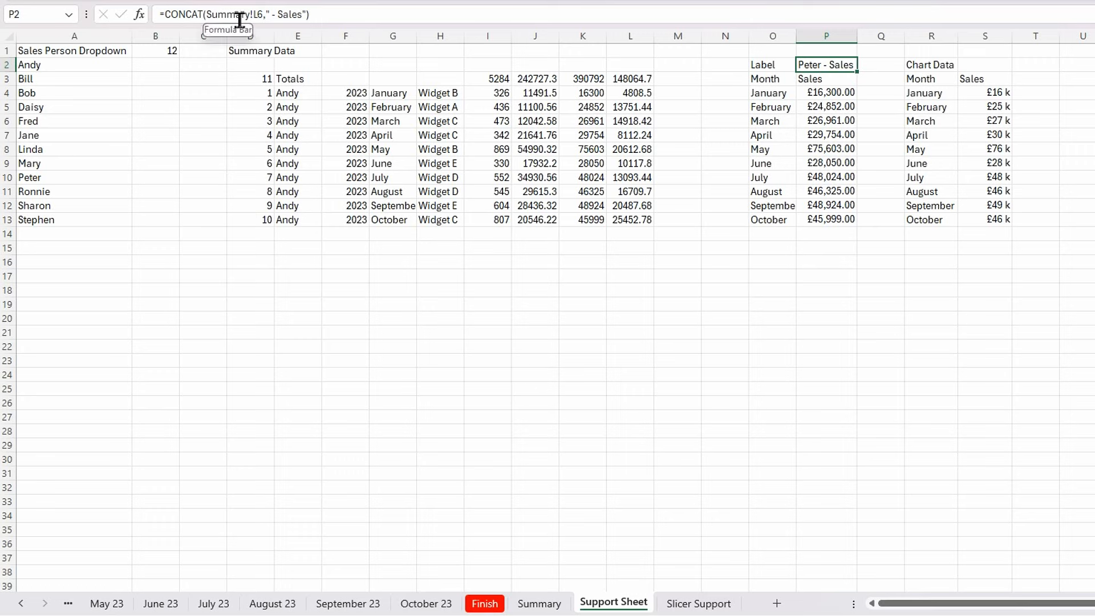
type("=ifs")
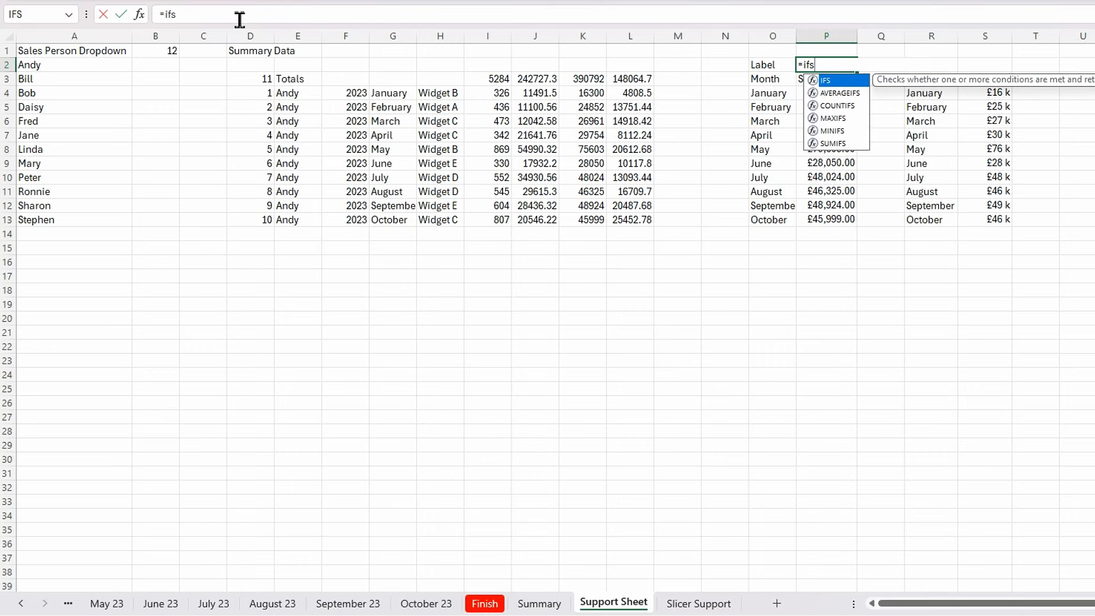
key("Tab")
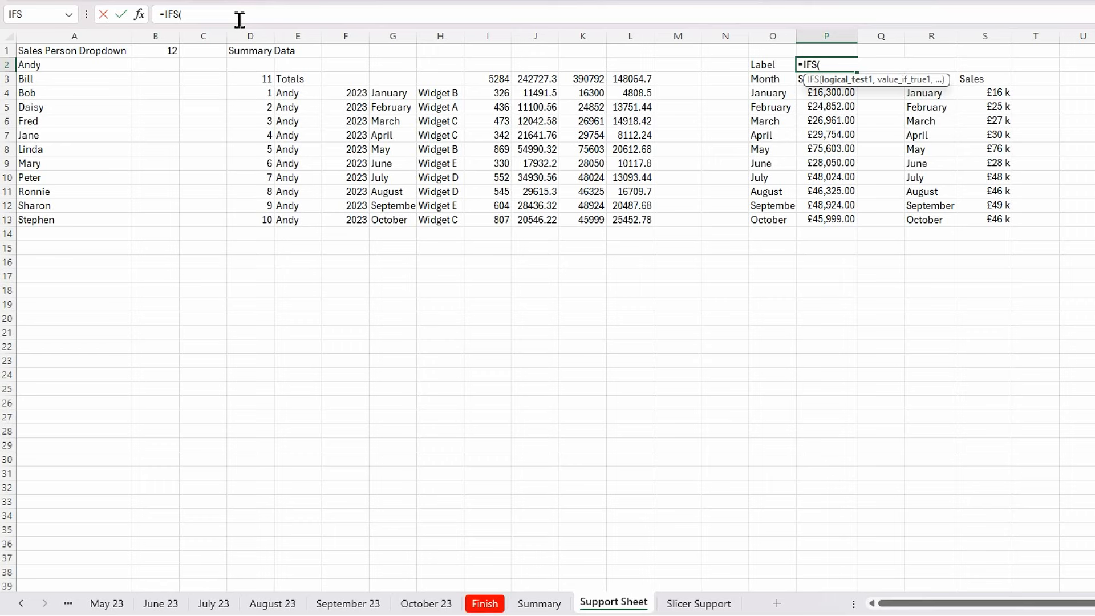
type("and(")
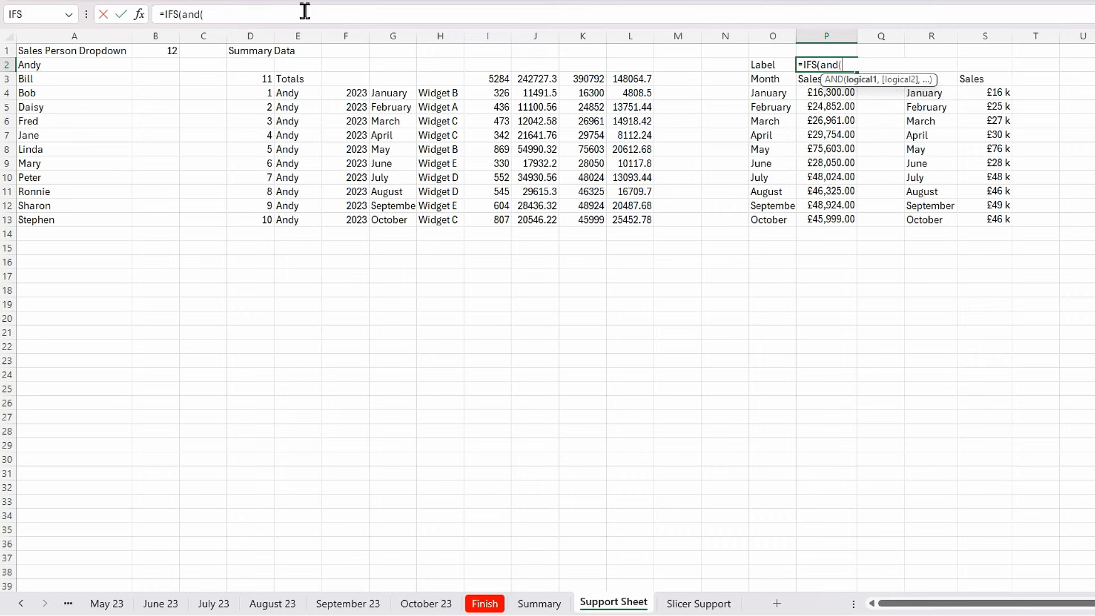
left_click(713, 608)
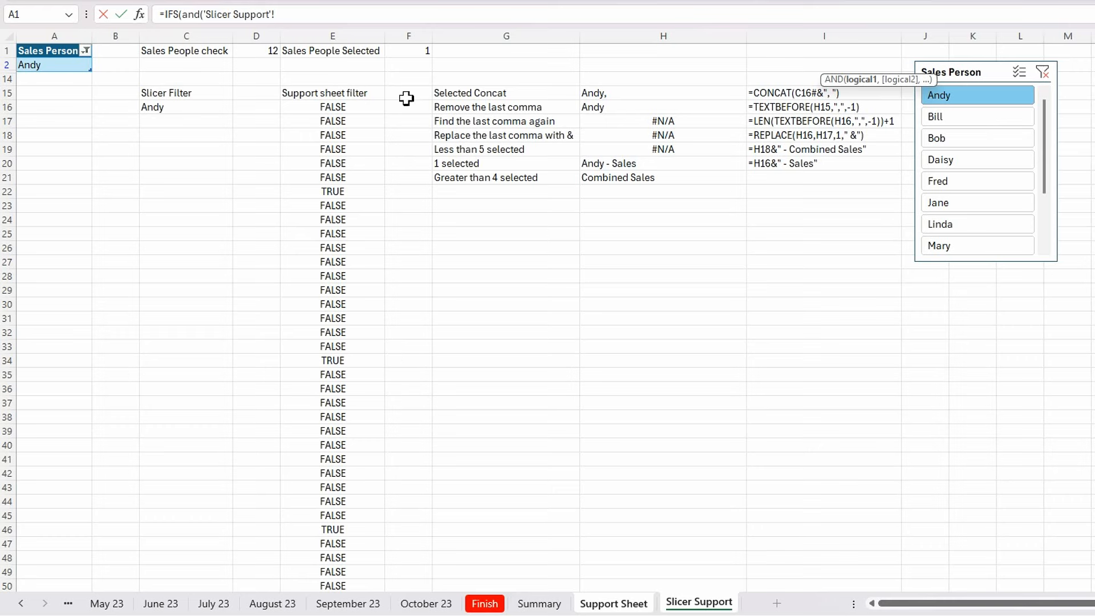
left_click(420, 53)
type(">1,")
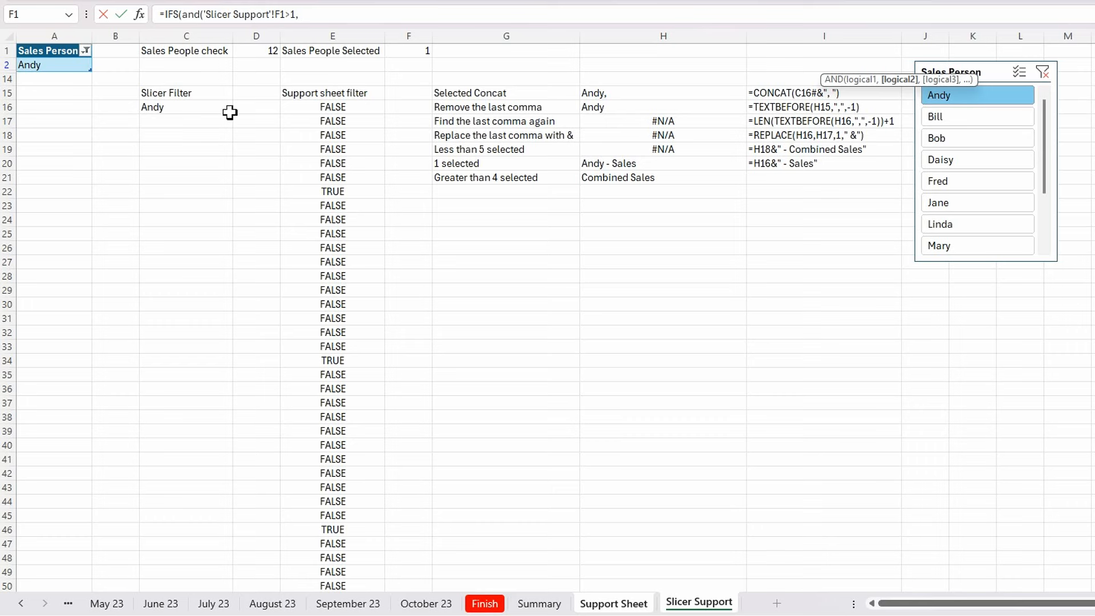
left_click(423, 51)
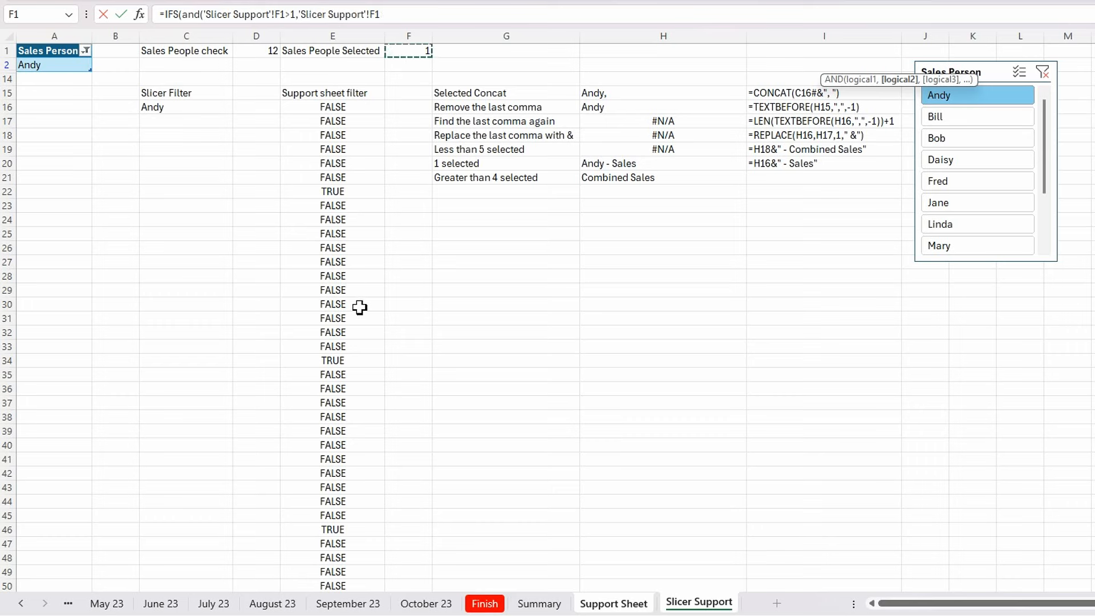
type("<5,")
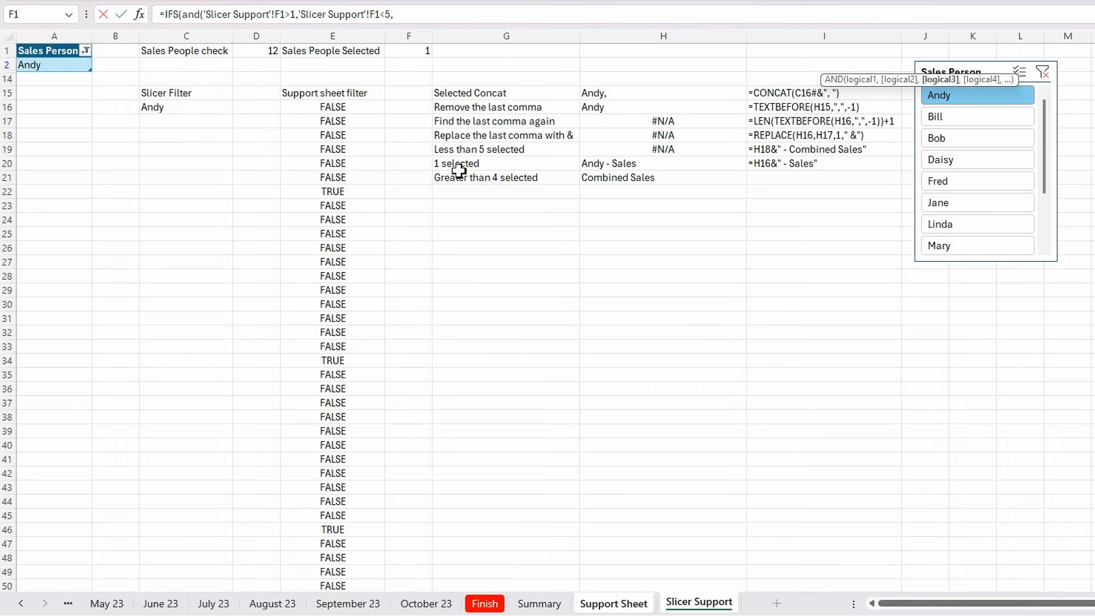
Return 'Slicer Support'!H19 for the first IFS test and add the AND function's missing closing parenthesis after <5.
left_click(660, 153)
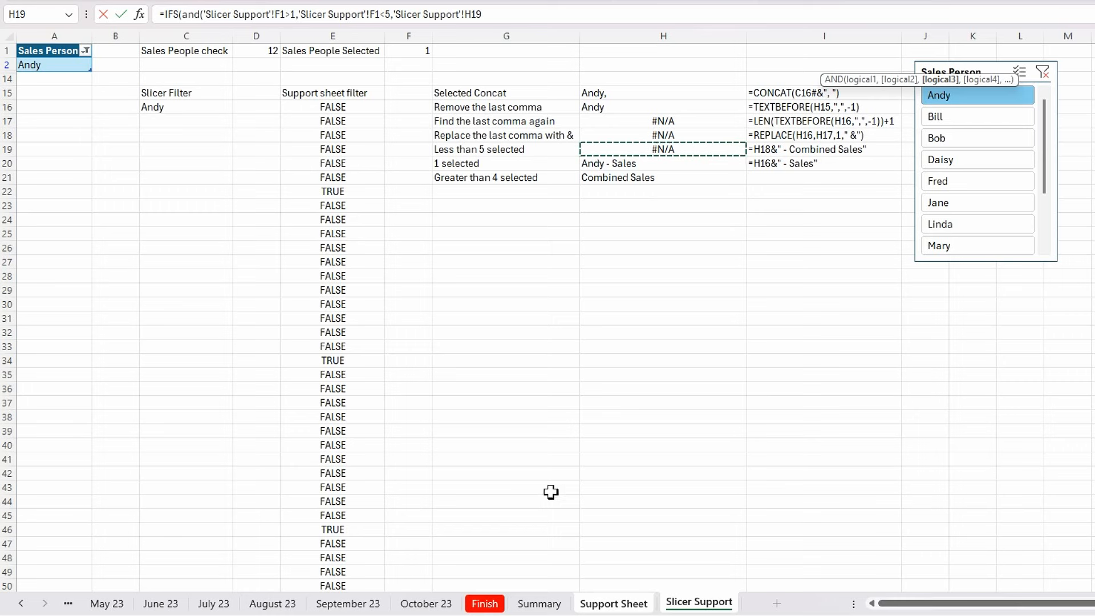
type(",")
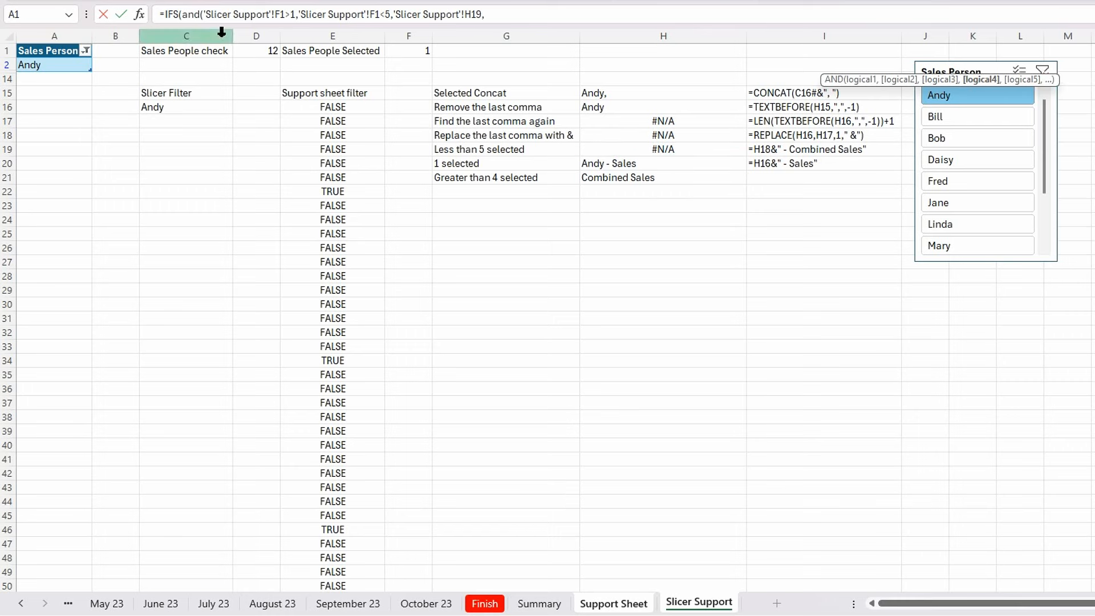
left_click(391, 14)
type(")")
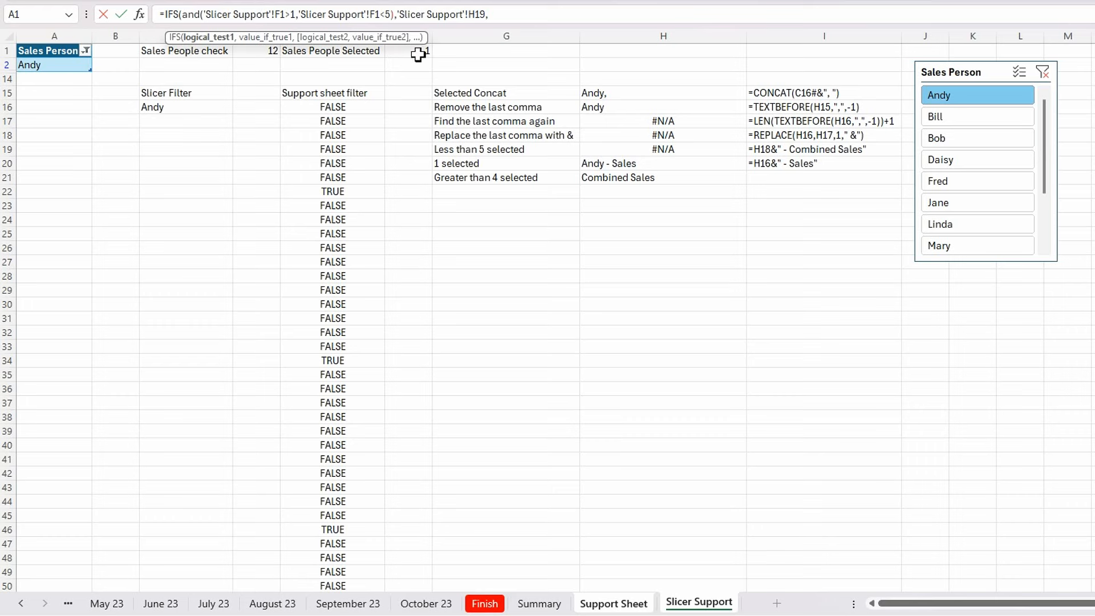
Add a second IFS test, 'Slicer Support'!F1=1, that returns 'Slicer Support'!H20.
left_click(517, 20)
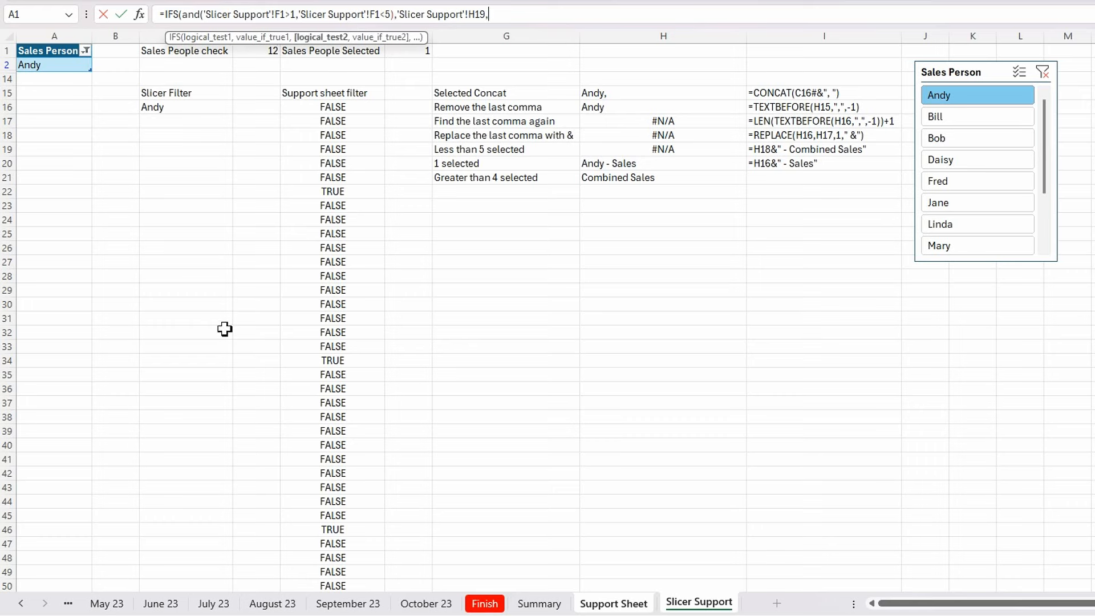
left_click(422, 51)
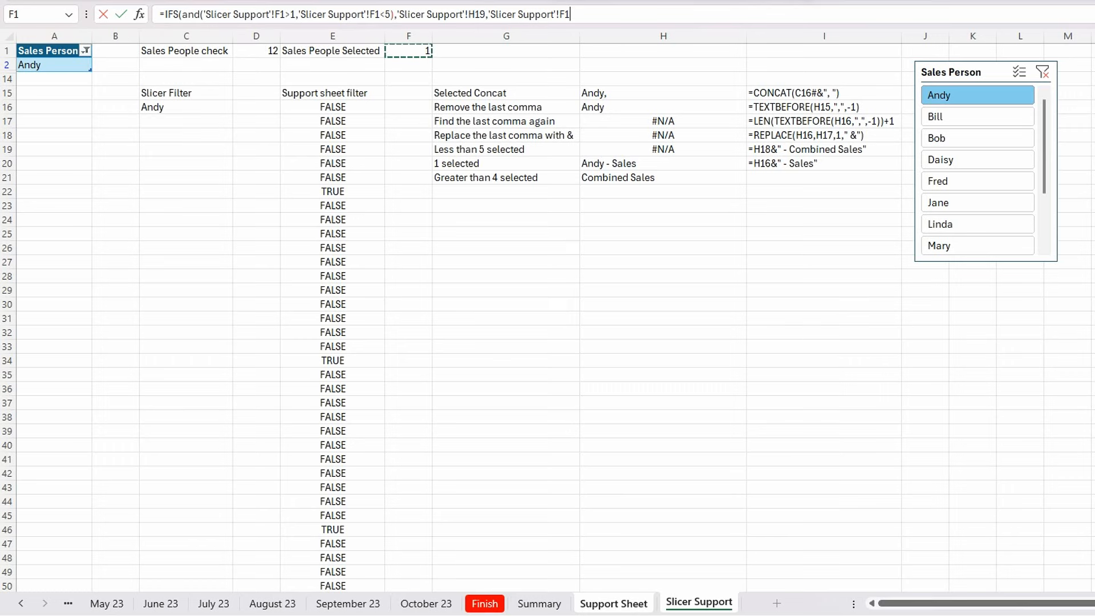
type("=1,")
left_click(618, 167)
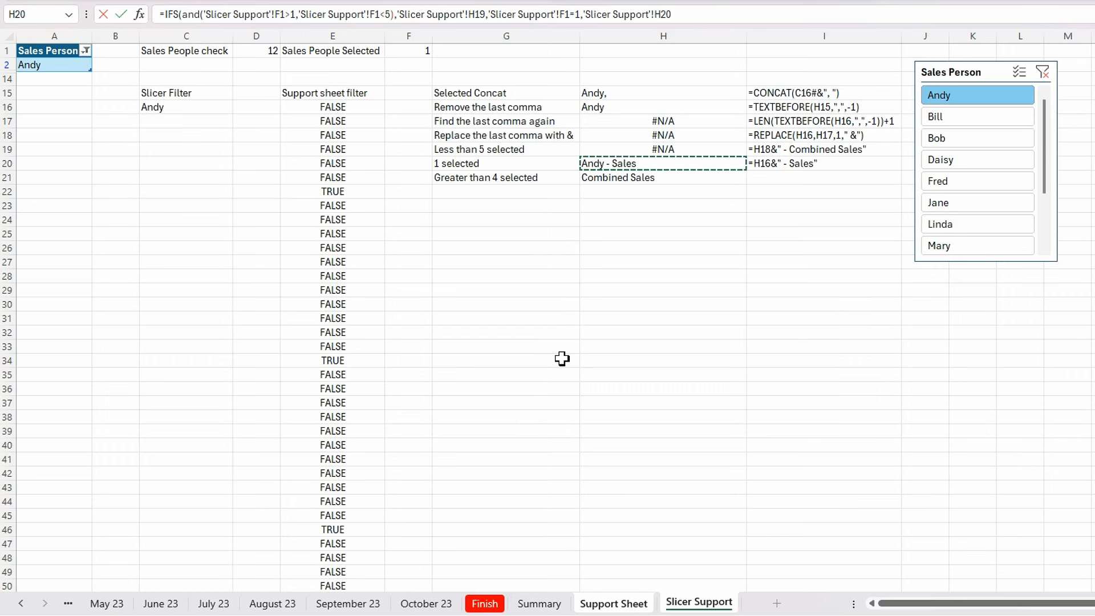
type(",")
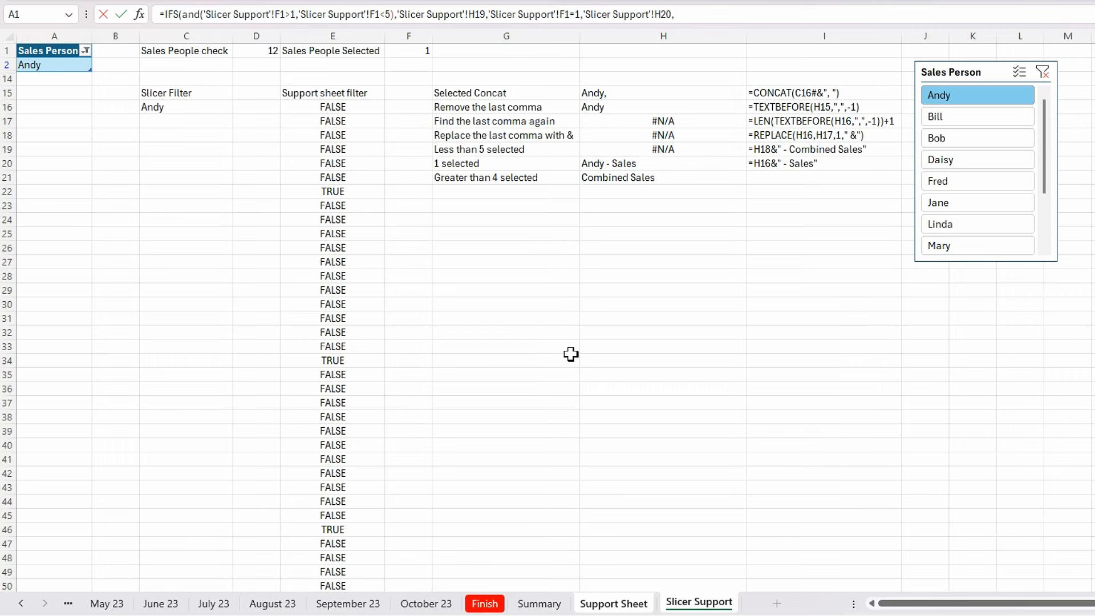
Add a third IFS test, 'Slicer Support'!F1>4, that returns 'Slicer Support'!H21, and complete the label formula.
left_click(420, 51)
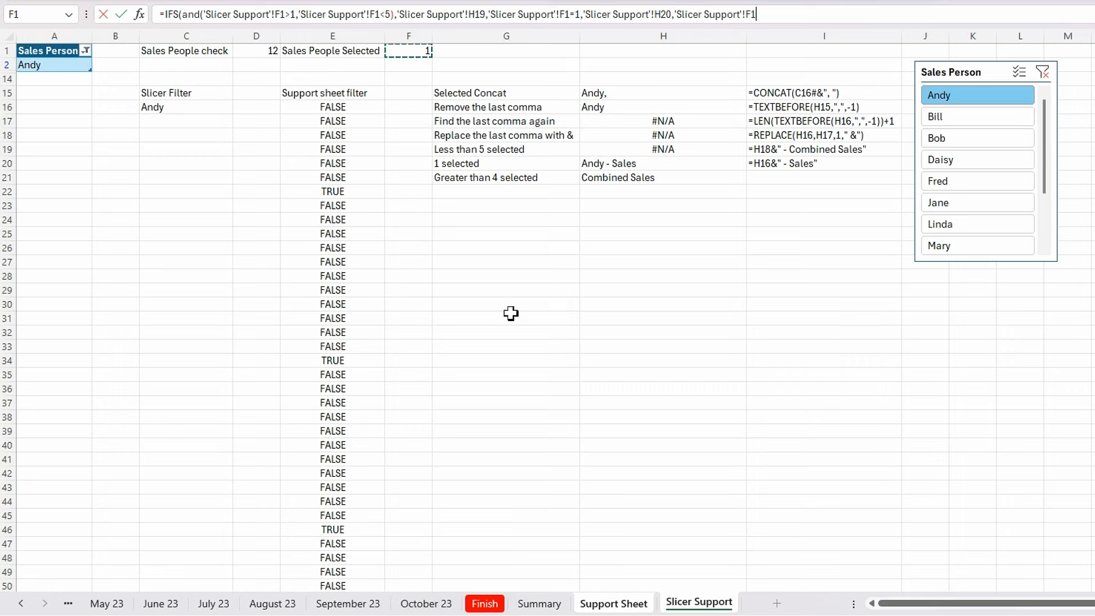
type(">4,")
left_click(621, 178)
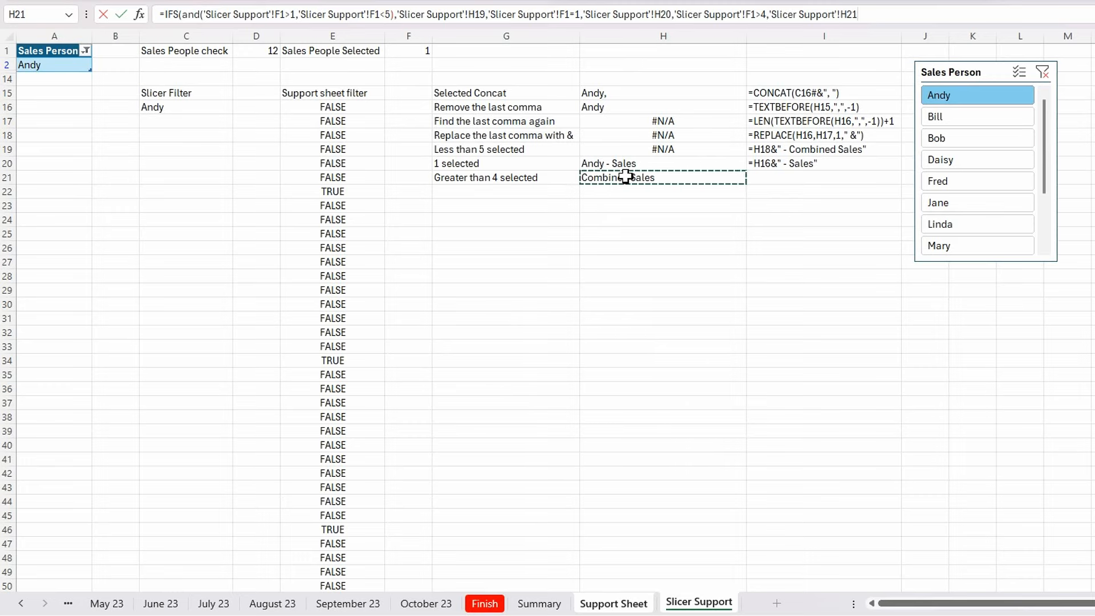
type(")")
key("Return")
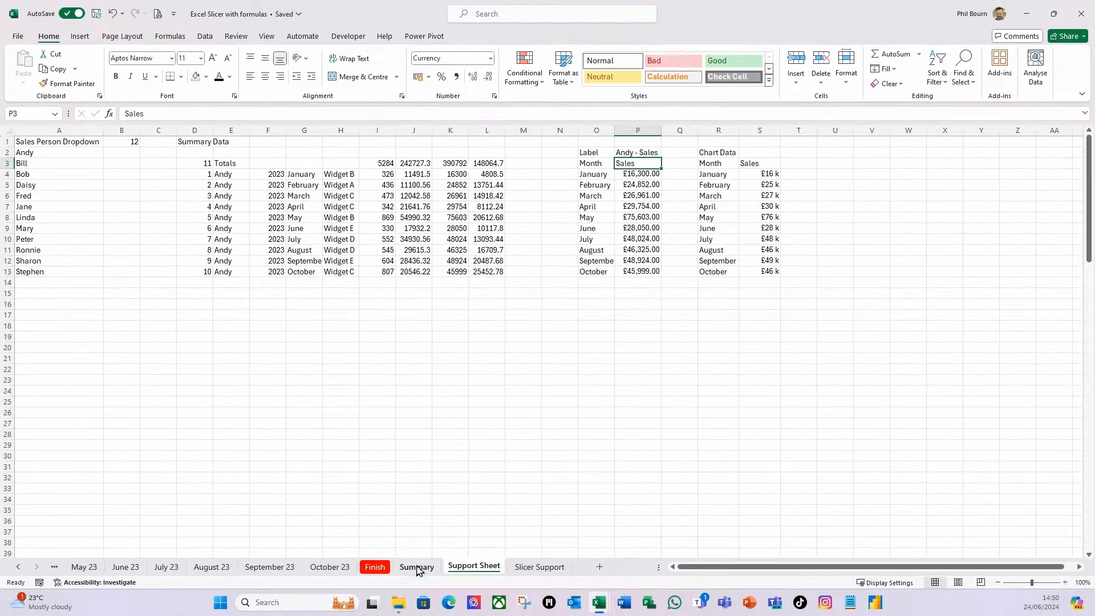
Check the Summary chart title with one person selected, then add the third person to the slicer selection and check the title again.
left_click(537, 603)
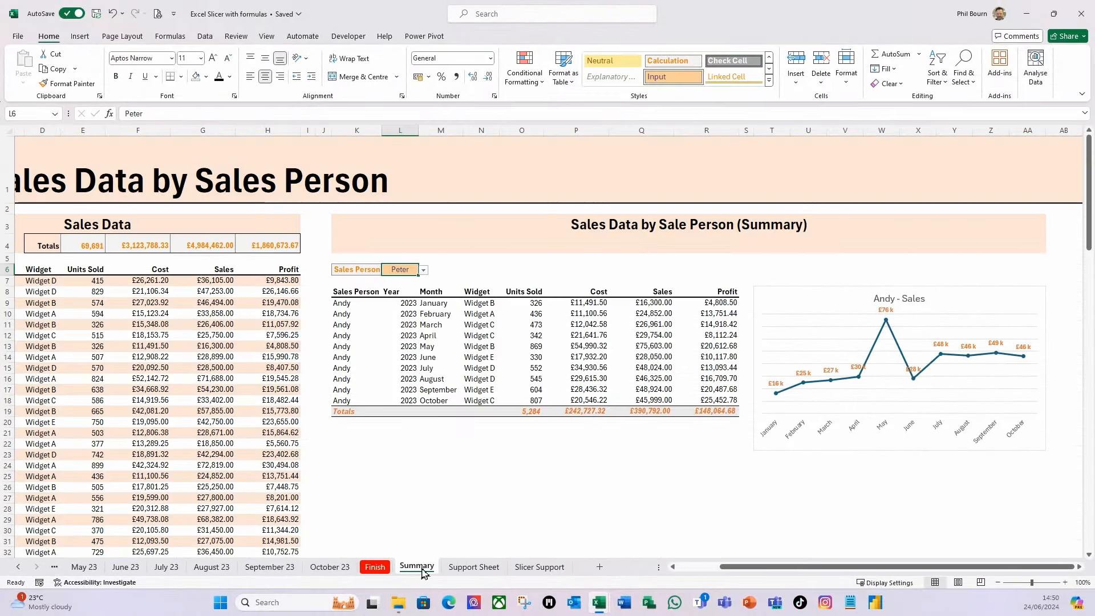
left_click(565, 566)
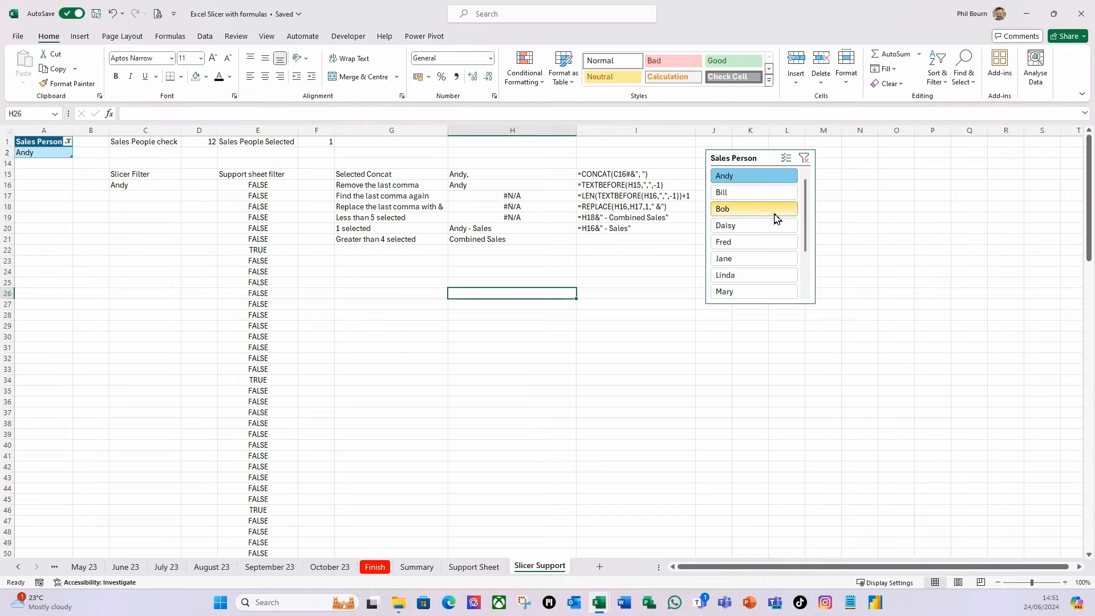
left_click(737, 216, "ctrl")
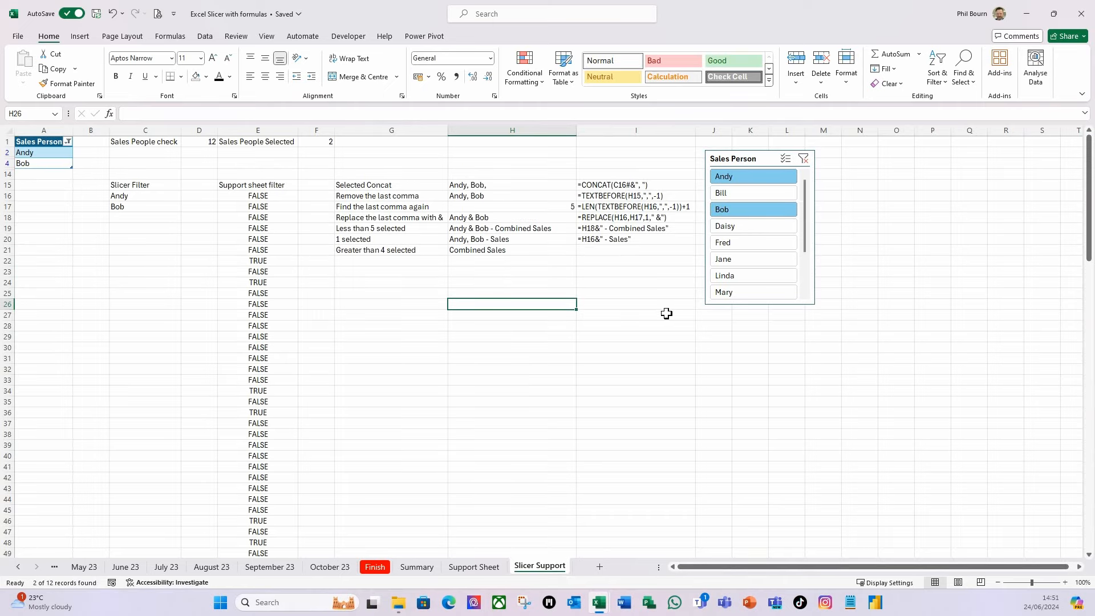
left_click(419, 567)
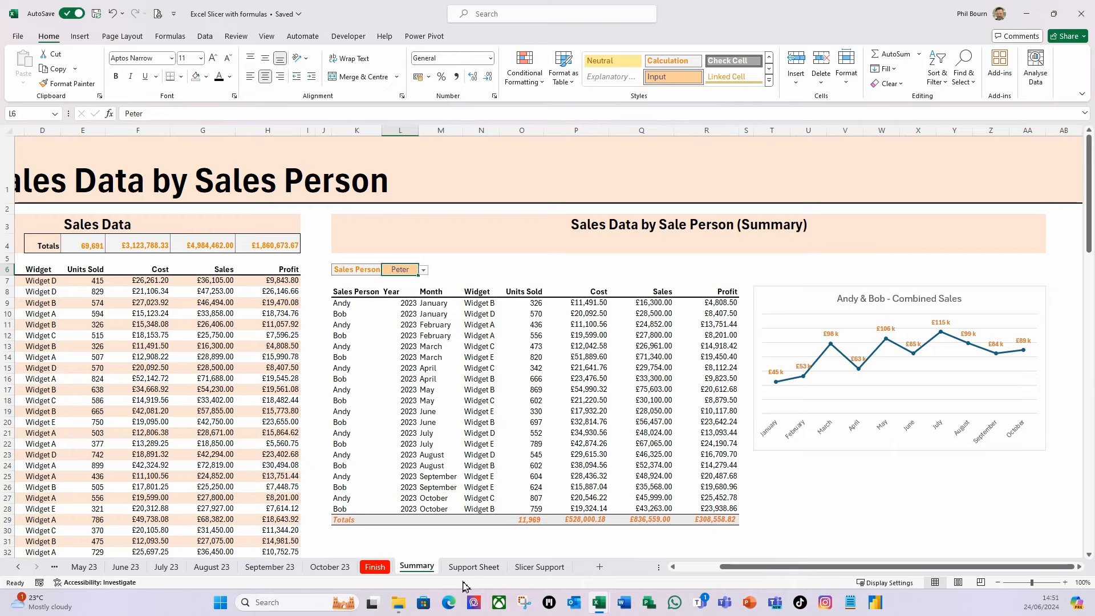
Move the Sales Person slicer from the Slicer Support sheet to cell T24 below the chart on the Summary sheet.
left_click(551, 568)
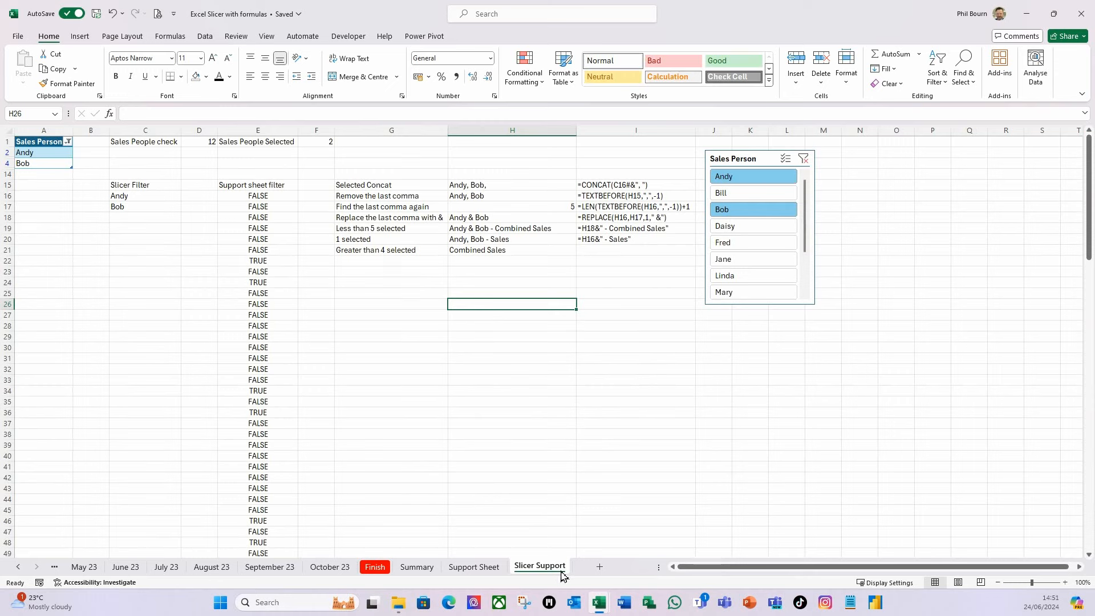
left_click(766, 308)
left_click(708, 294)
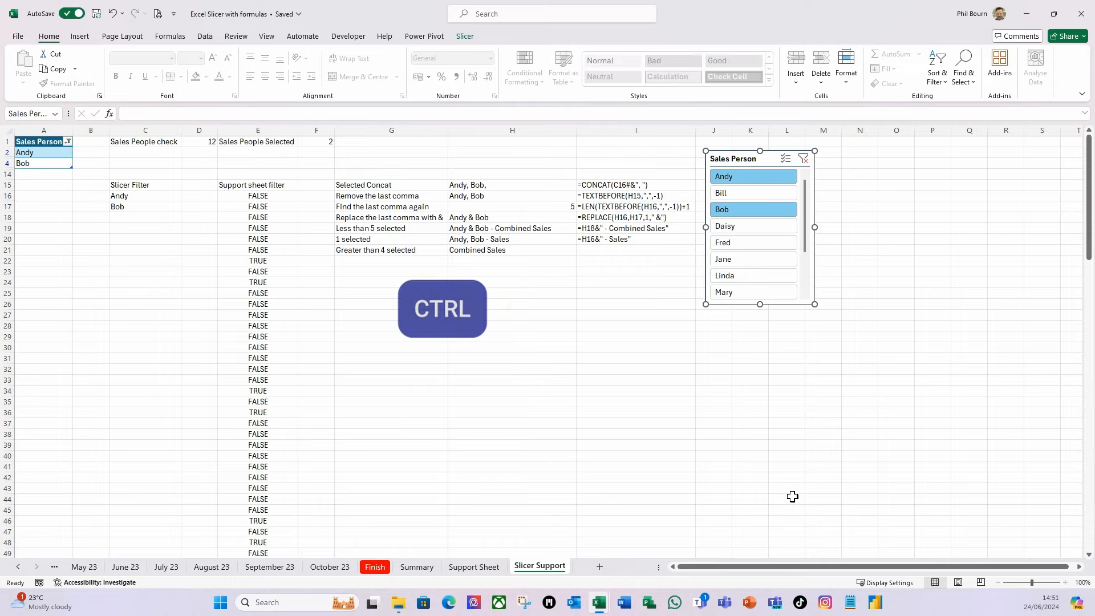
key("ctrl+x")
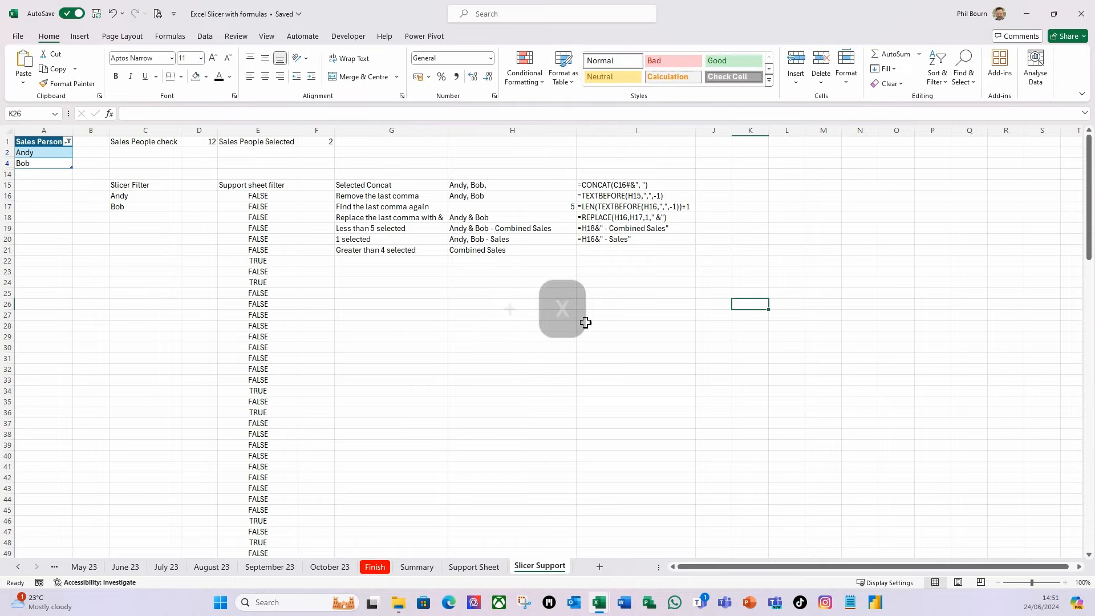
left_click(416, 568)
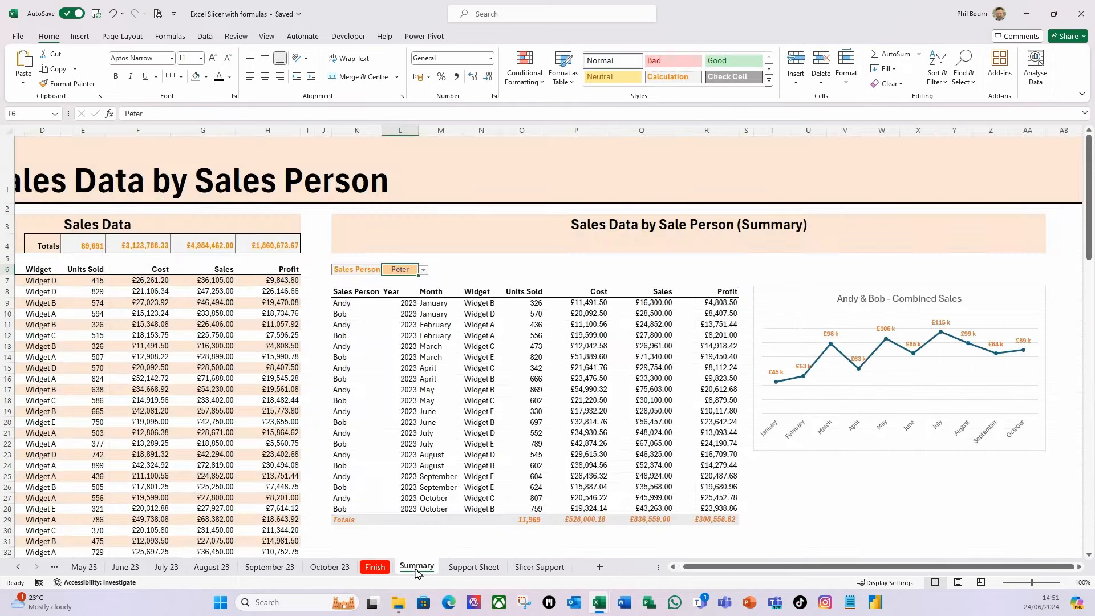
left_click(770, 467)
key("ctrl+v")
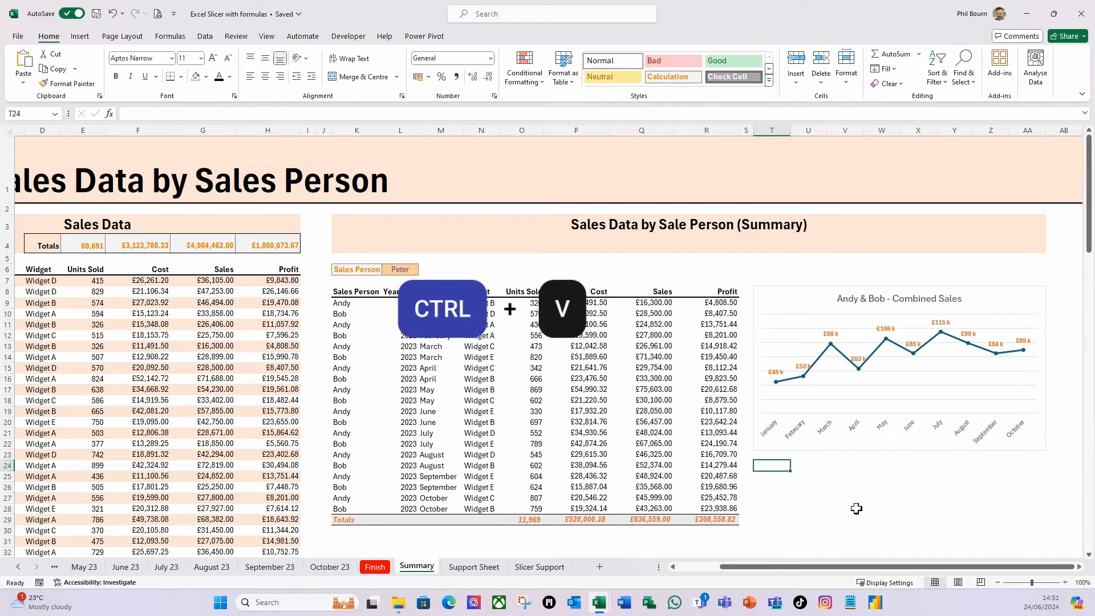
Clear the contents of the old Sales Person selector in K6:L6 on the Summary sheet.
left_click(480, 274)
left_click_drag(371, 272, 412, 269)
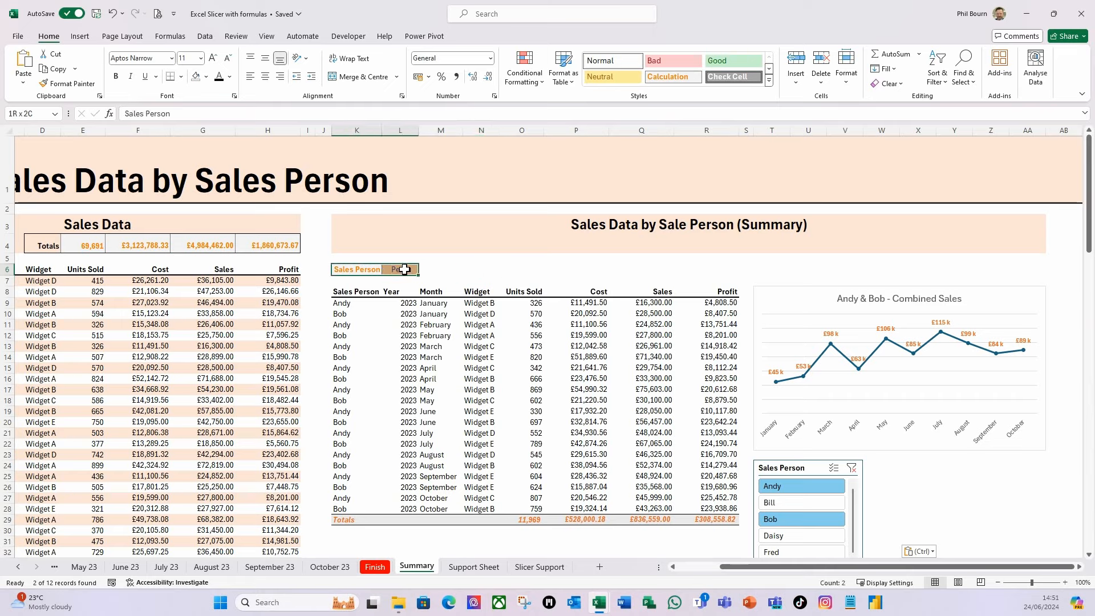
key("Delete")
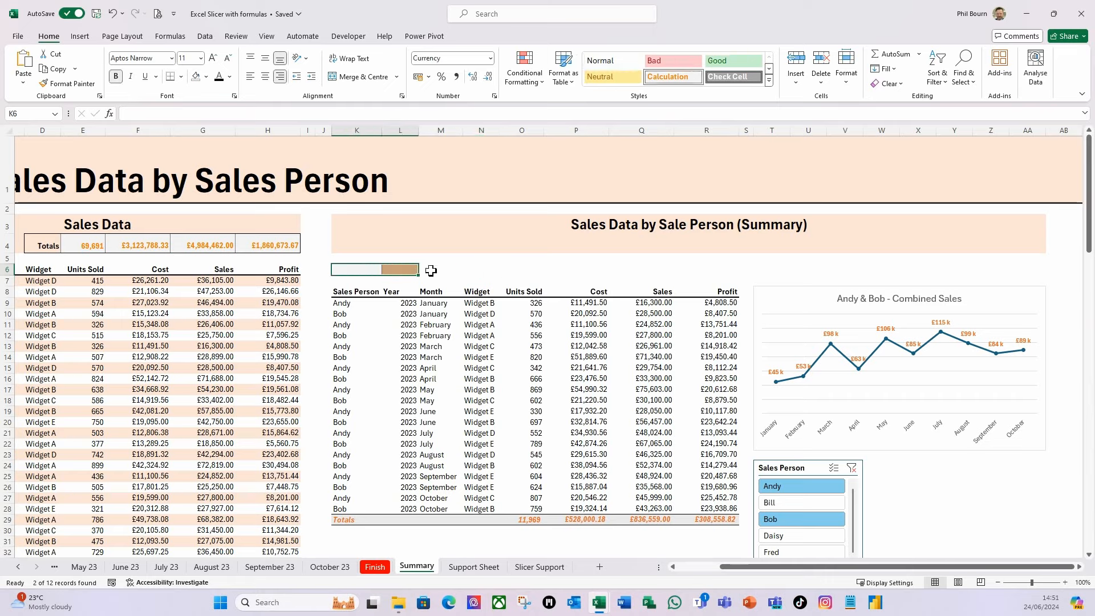
Remove the borders and fill from K6:L6 and reset the font colour to automatic.
left_click(182, 78)
left_click(203, 174)
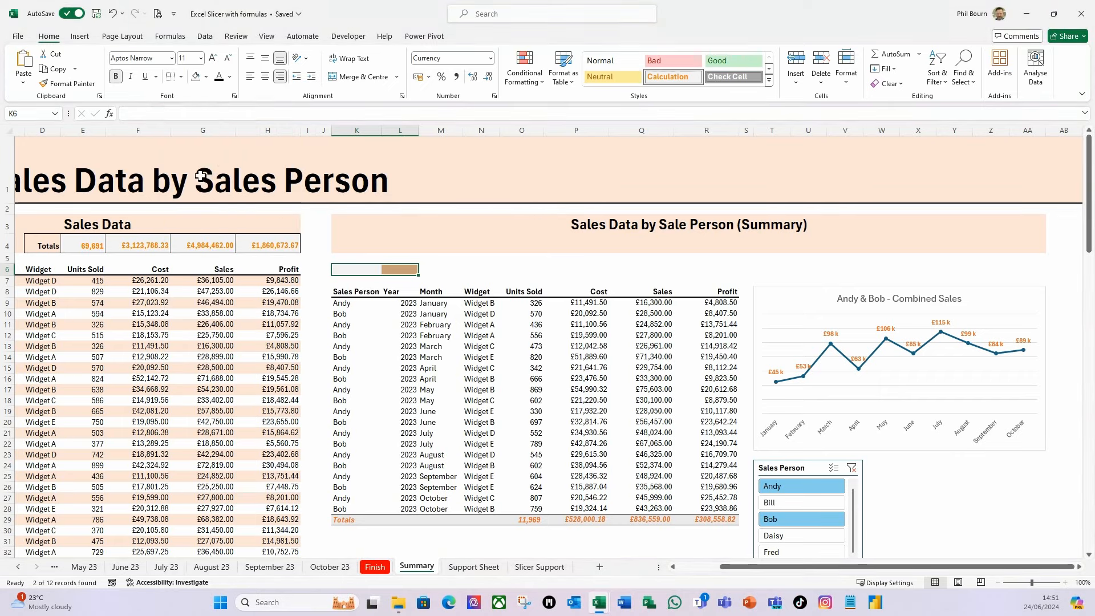
left_click(206, 76)
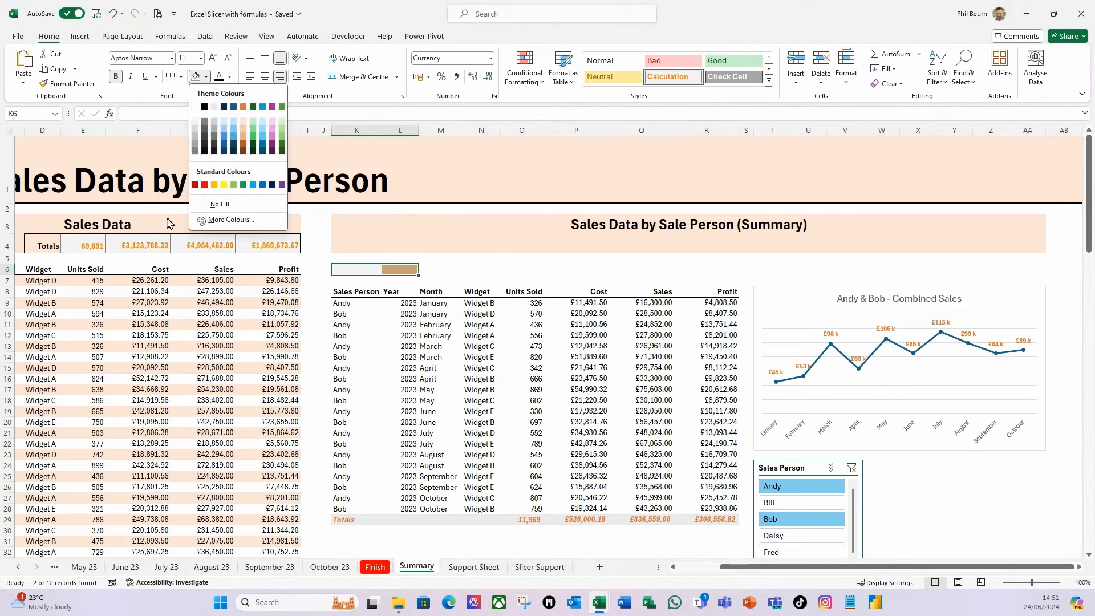
left_click(219, 204)
left_click(230, 77)
left_click(240, 97)
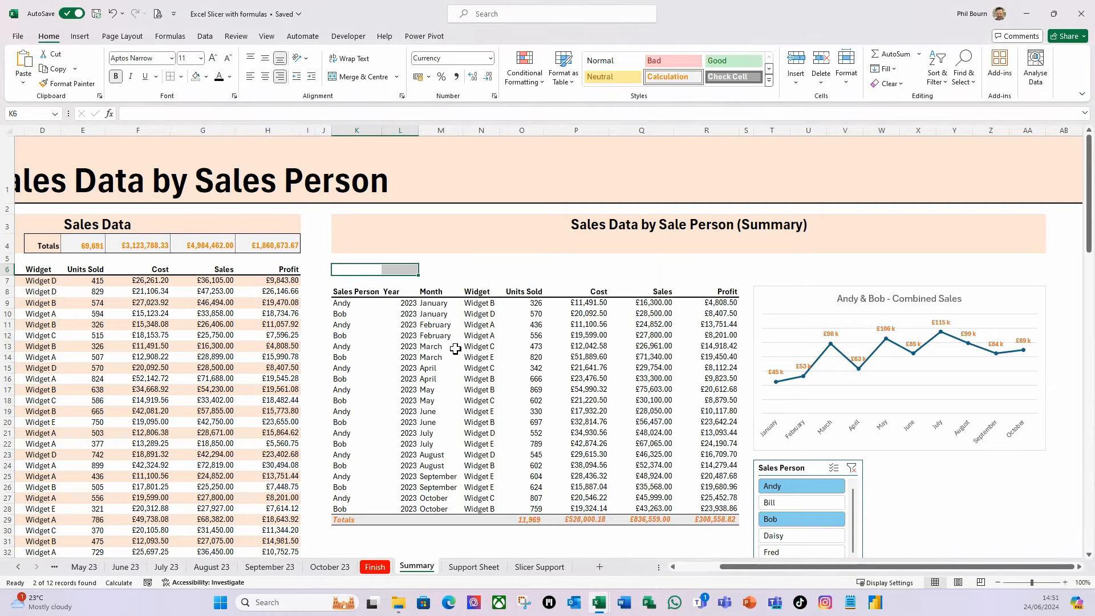
Remove the drop-down list from L6 by setting its data validation to allow any value.
left_click(401, 270)
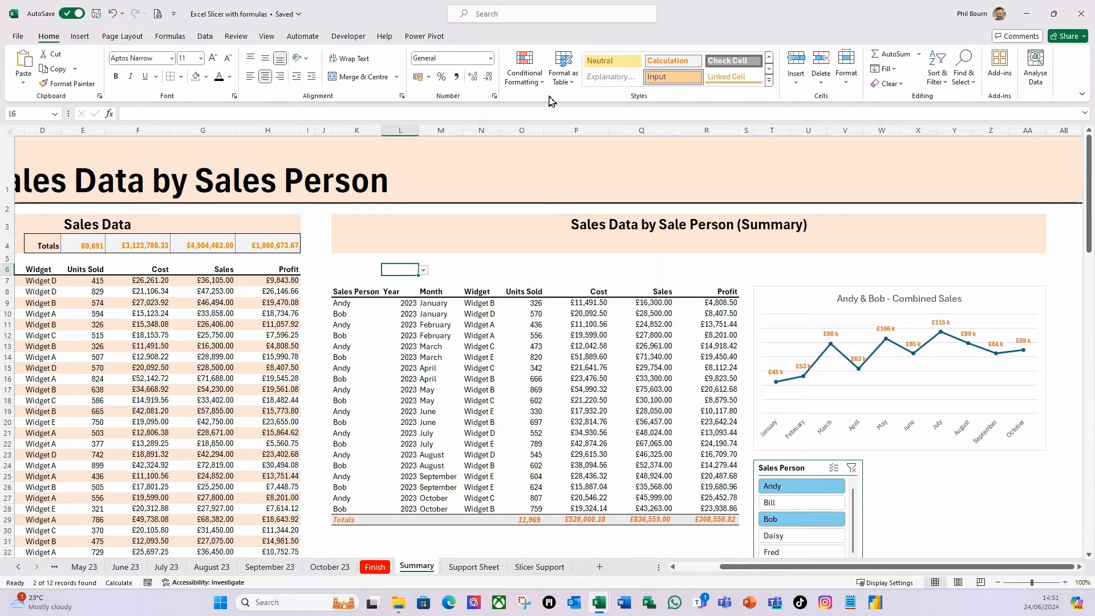
left_click(206, 38)
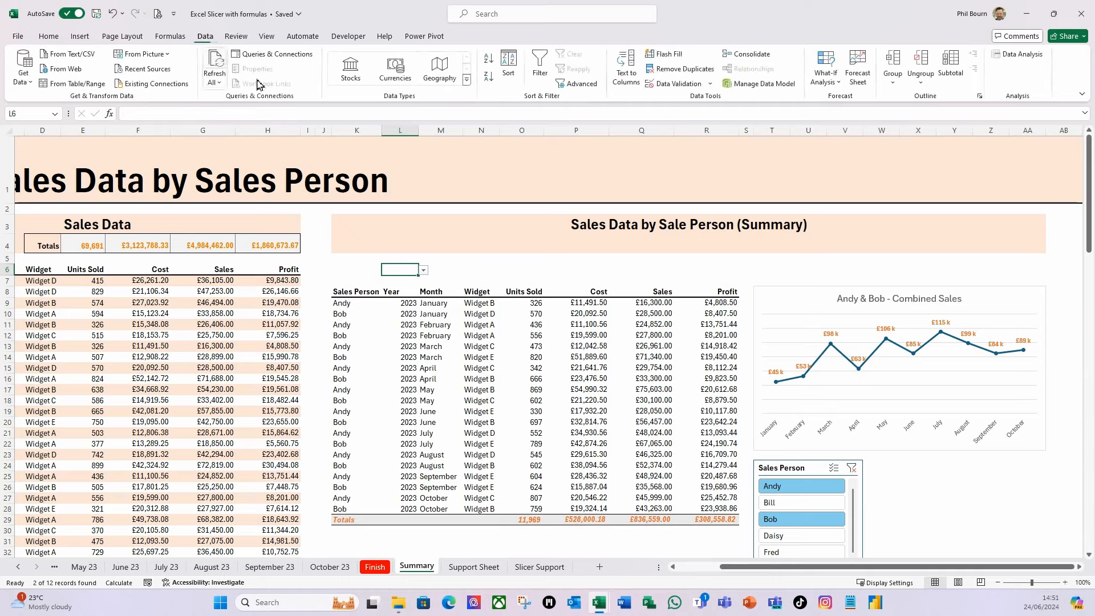
left_click(711, 85)
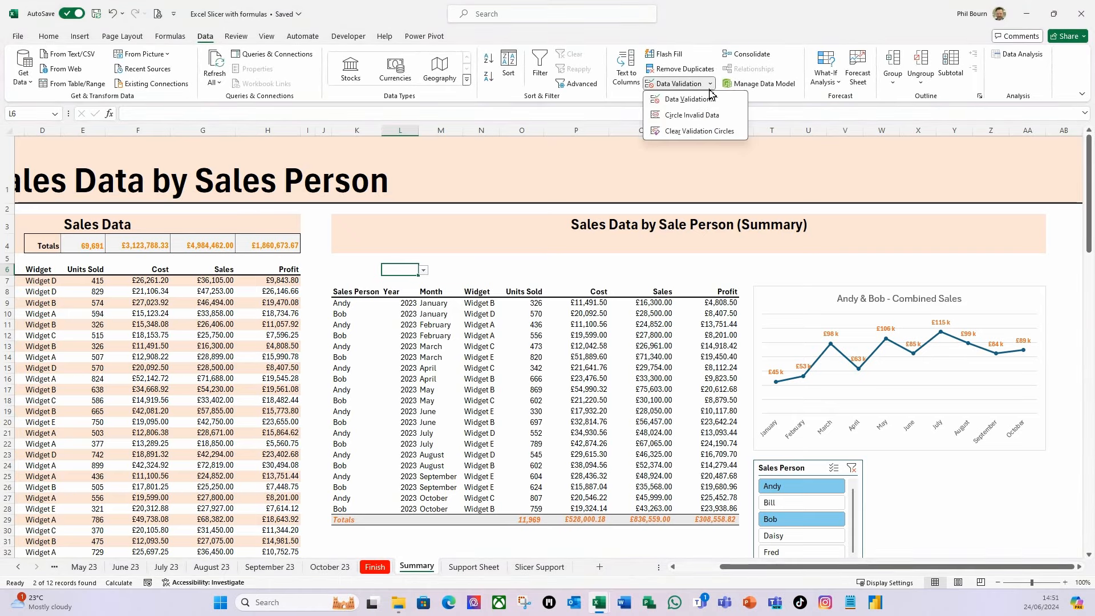
left_click(688, 101)
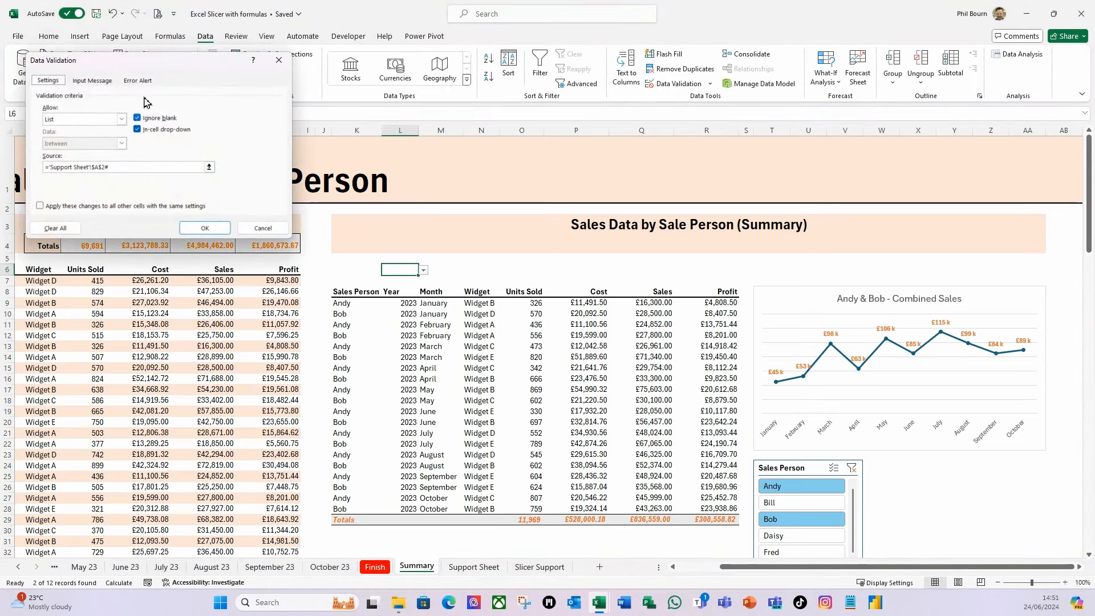
left_click_drag(182, 68, 308, 78)
left_click(249, 130)
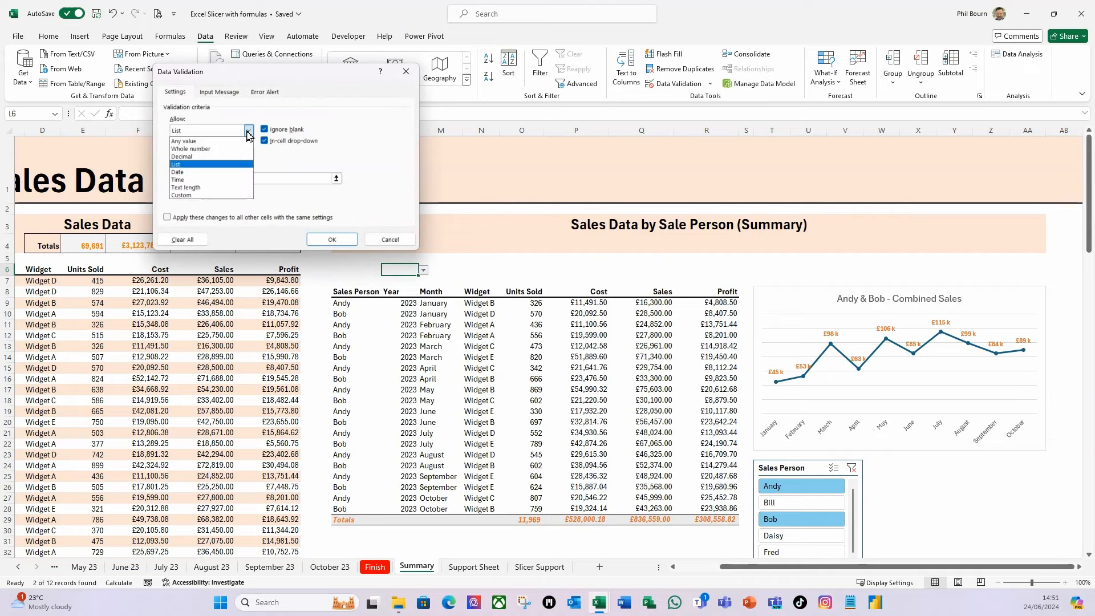
left_click(199, 142)
left_click(331, 240)
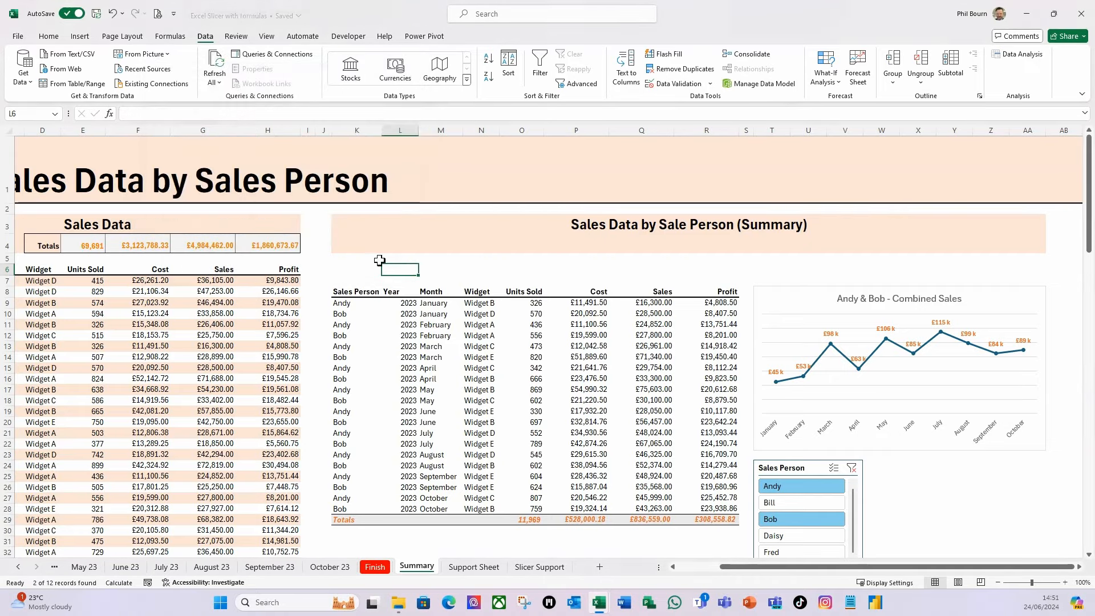
left_click(464, 272)
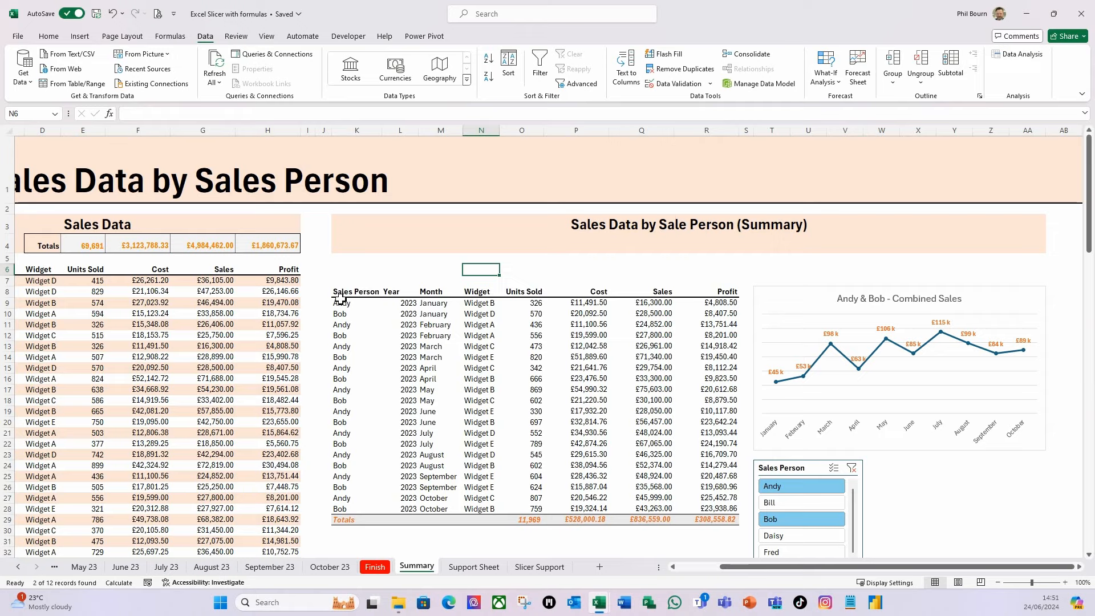
Move the summary table's header row from K8:R8 up to row 6, starting at K6.
left_click_drag(342, 293, 708, 292)
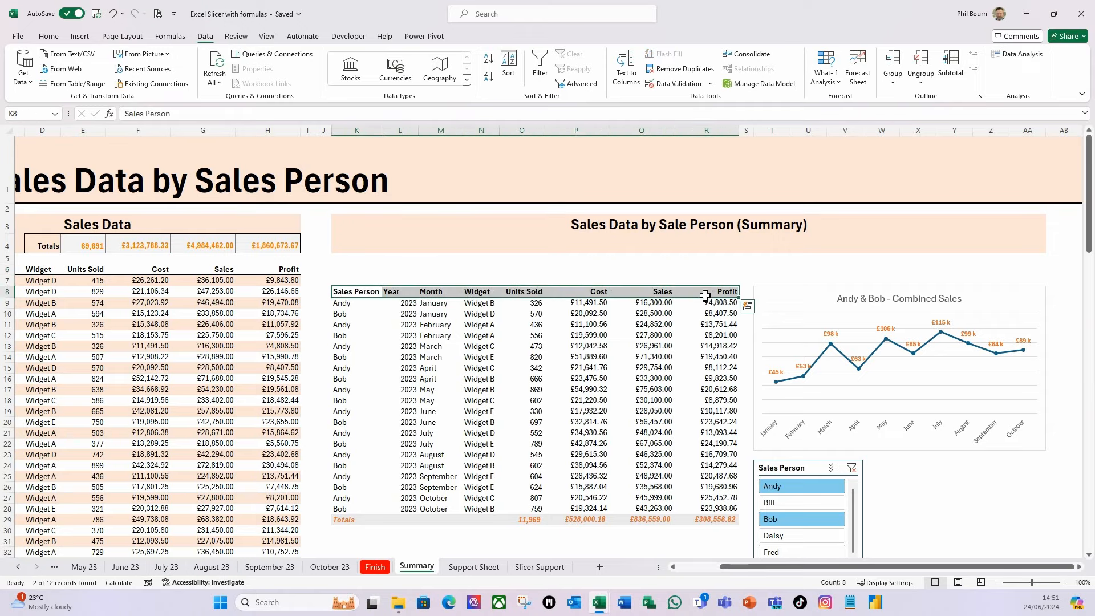
key("ctrl+x")
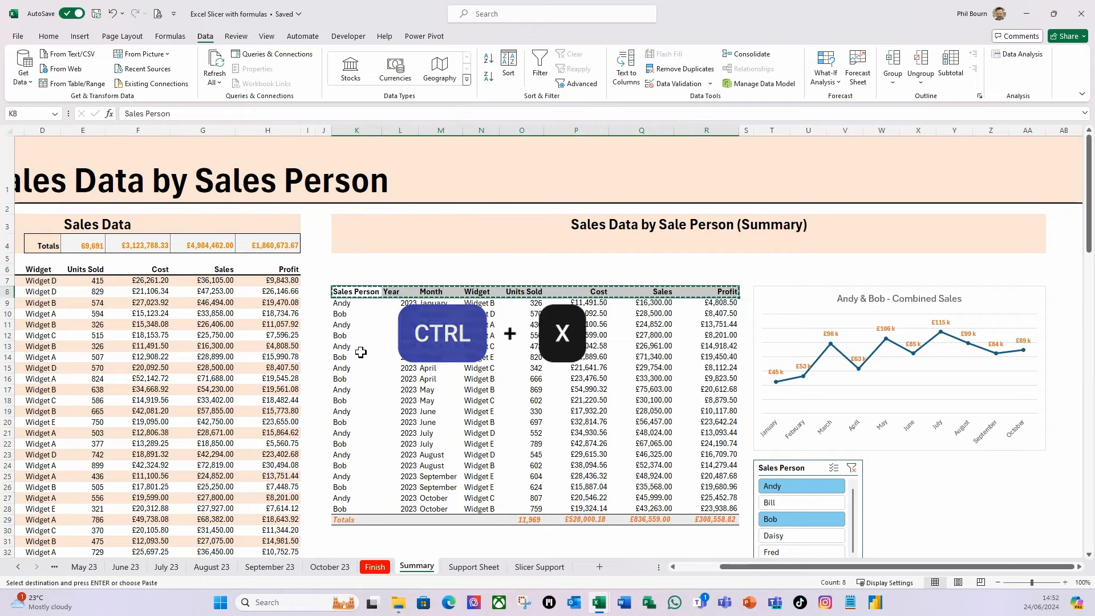
left_click(340, 268)
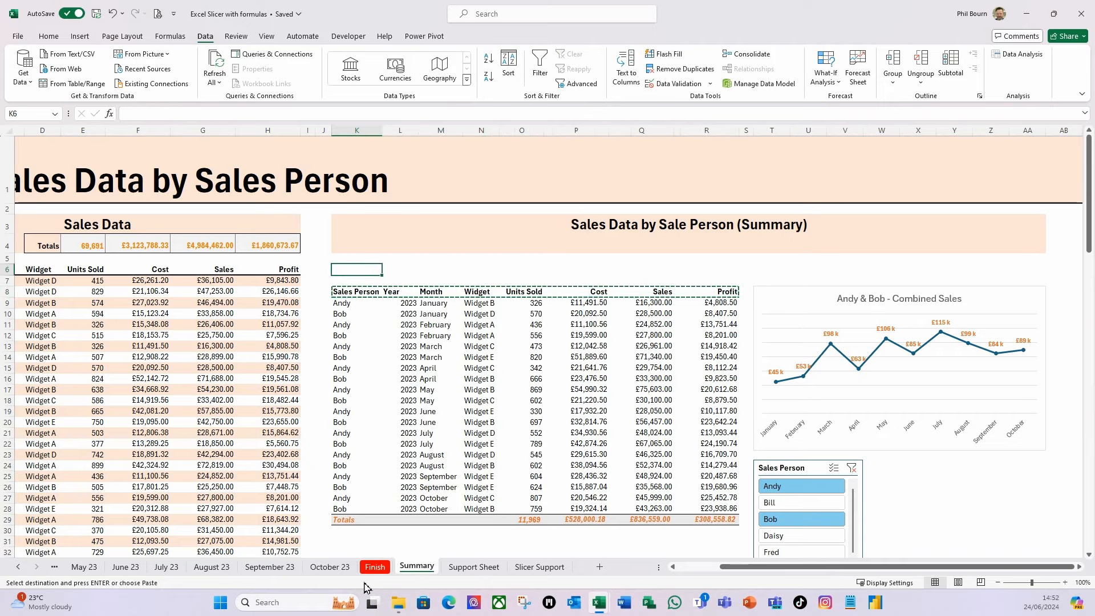
key("ctrl+v")
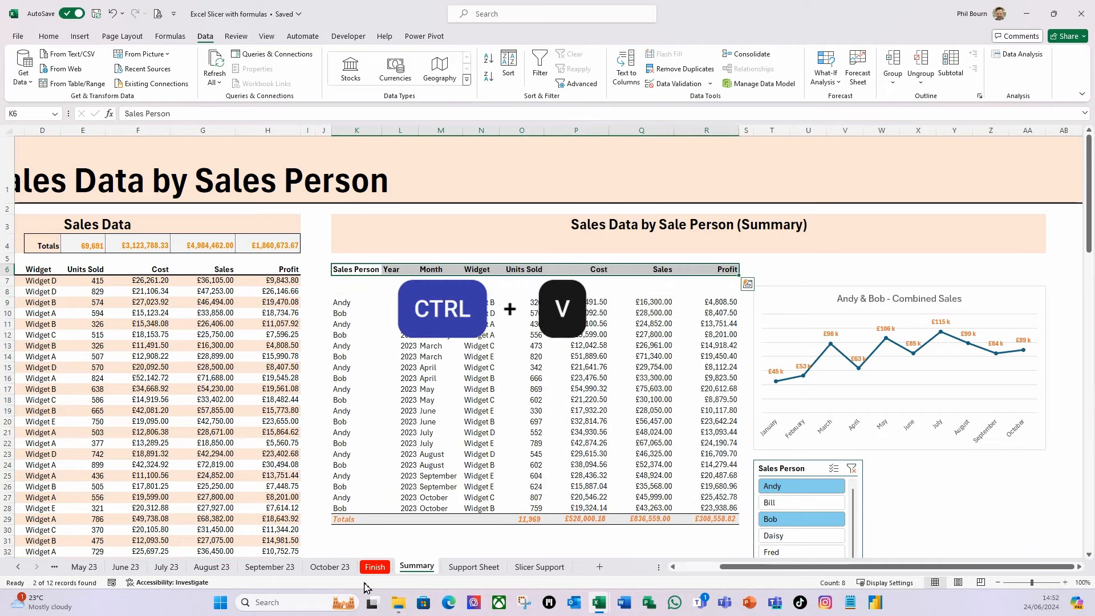
Expand the formula bar to show the LET formula in K9 and move that formula's cell up to K7.
left_click(346, 306)
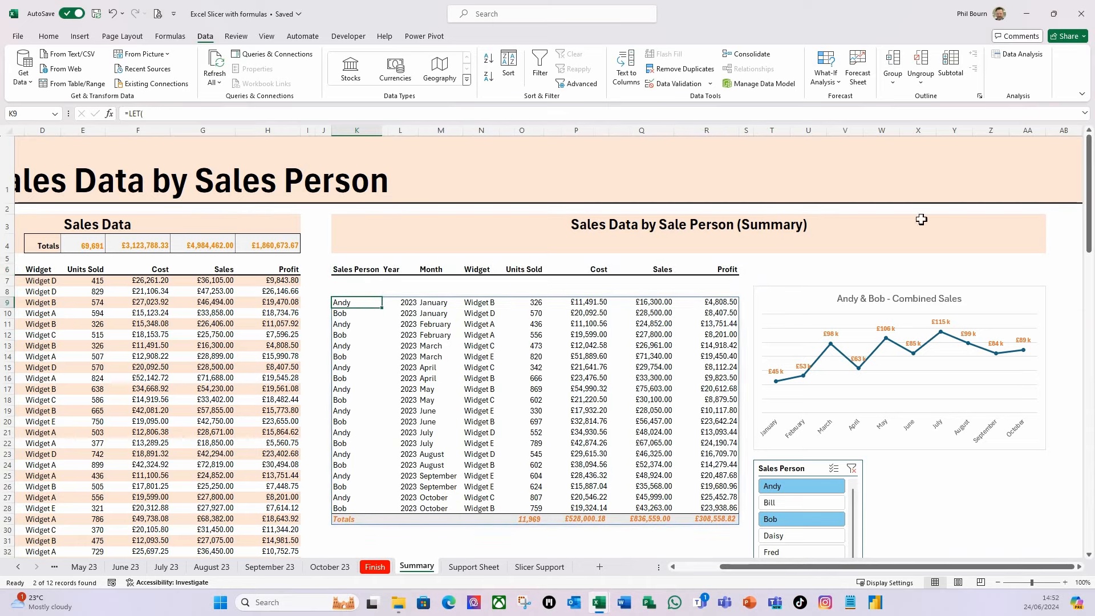
left_click(1085, 114)
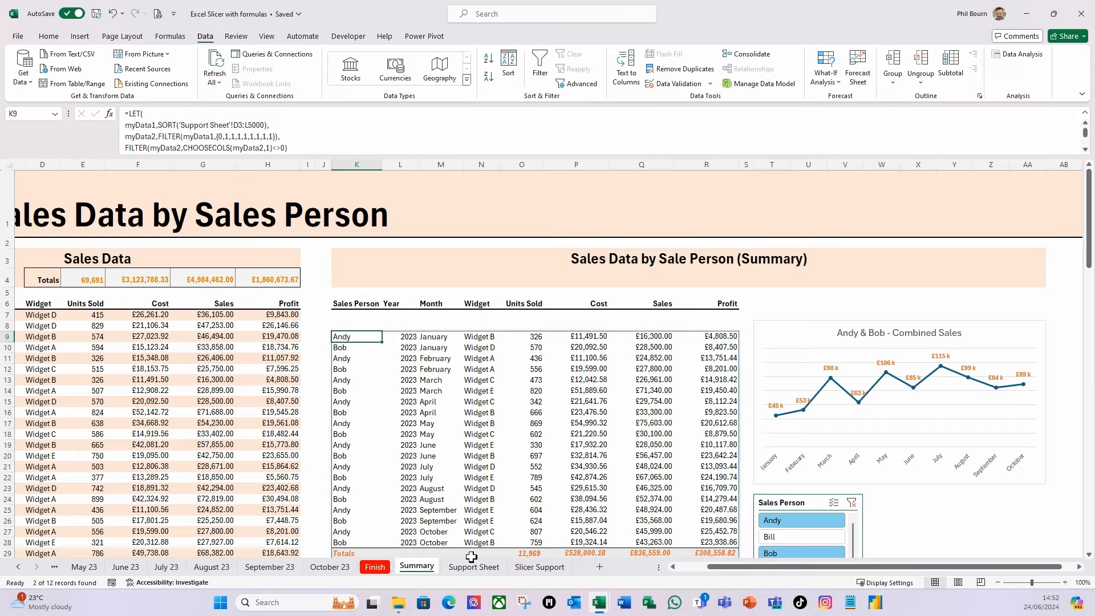
left_click_drag(358, 341, 357, 319)
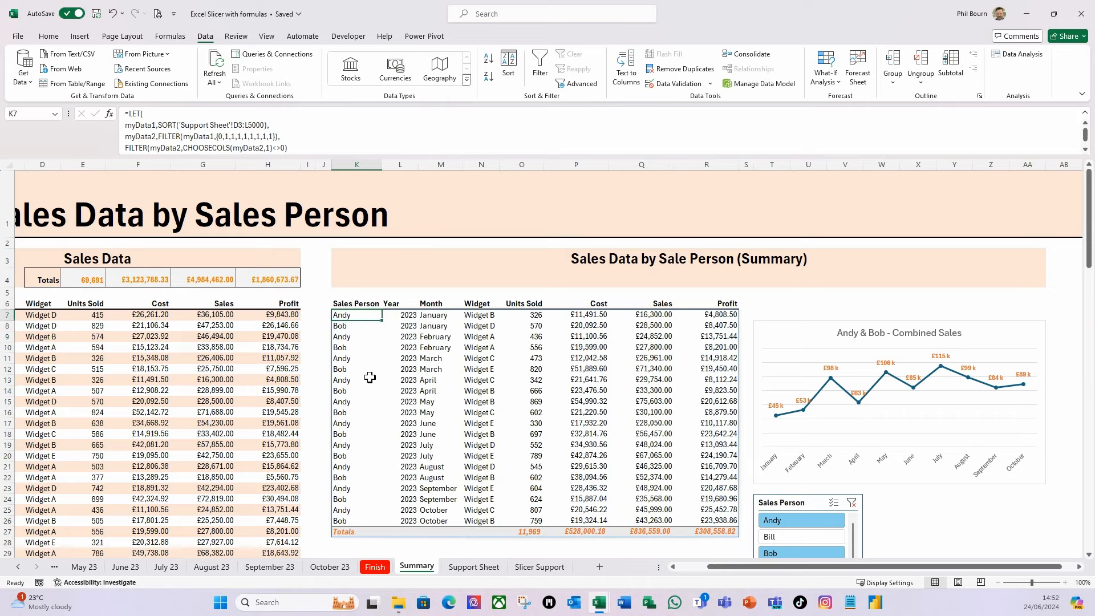
Collapse the formula bar and change the Totals conditional formatting rule's range to =$K$7:$R$1005.
left_click(1086, 116)
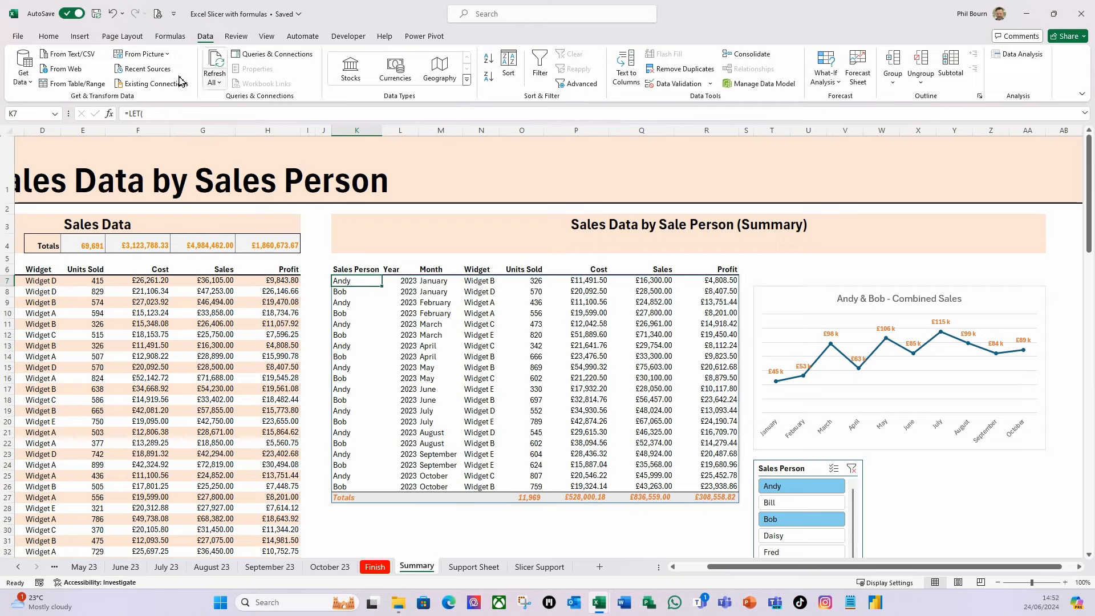
left_click(48, 36)
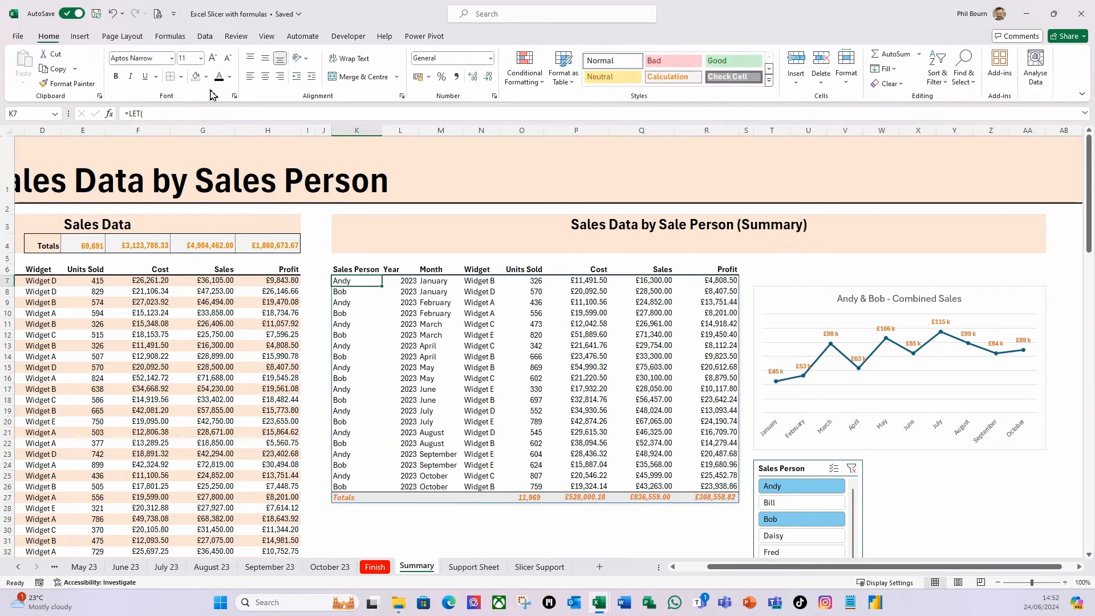
left_click(542, 85)
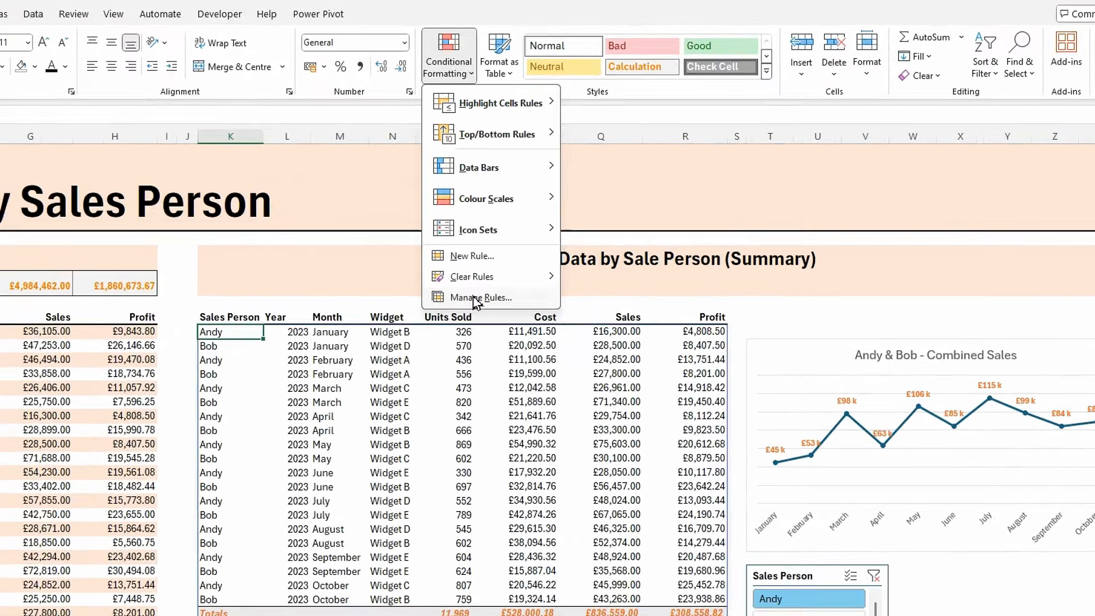
left_click(477, 298)
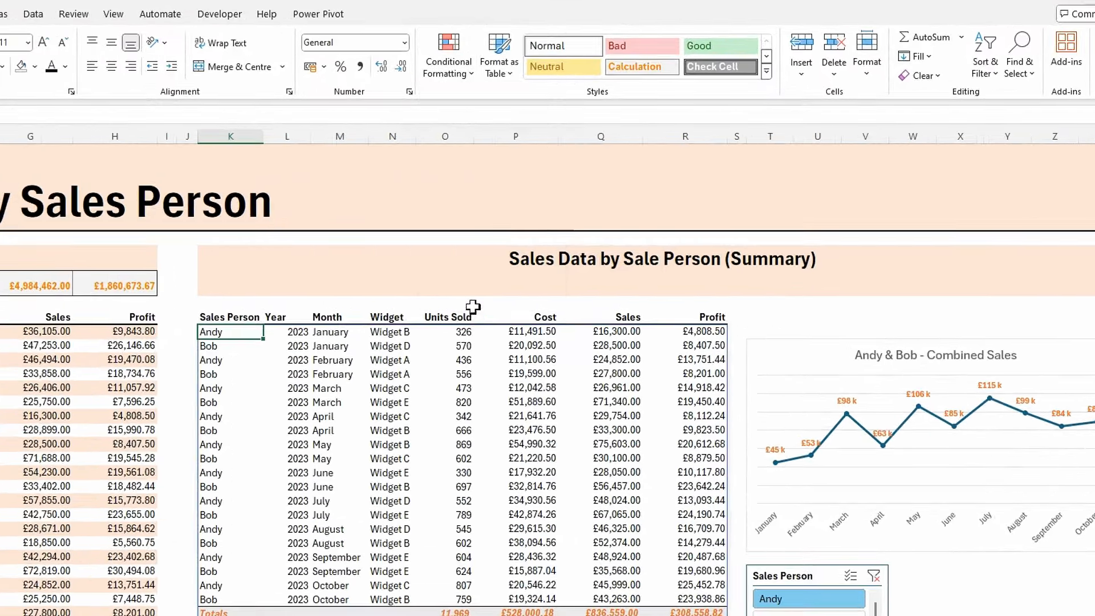
left_click_drag(178, 101, 428, 160)
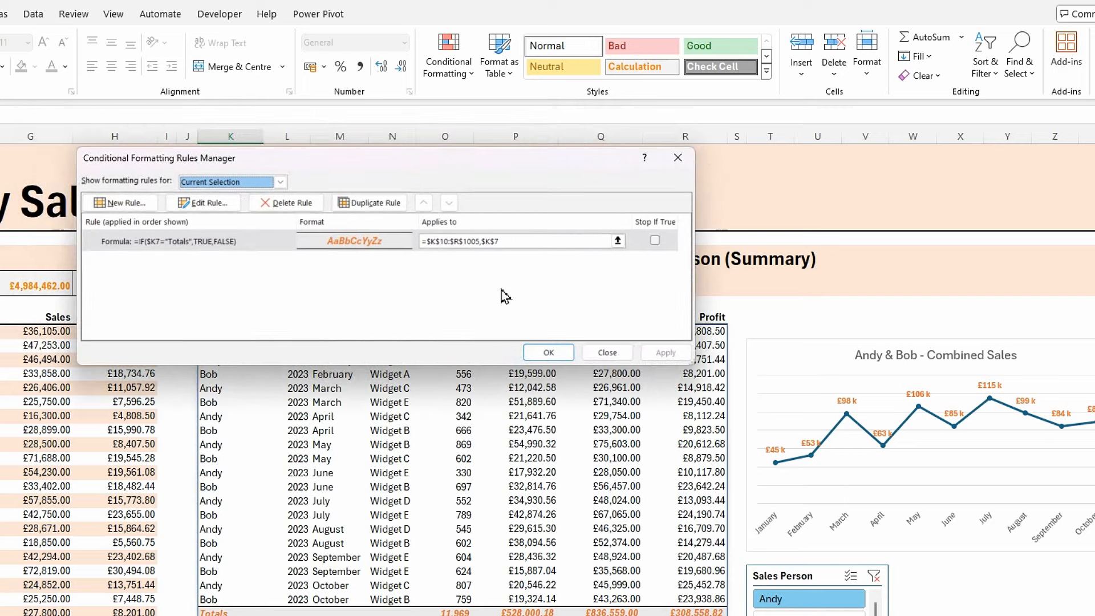
left_click(512, 242)
key("F2")
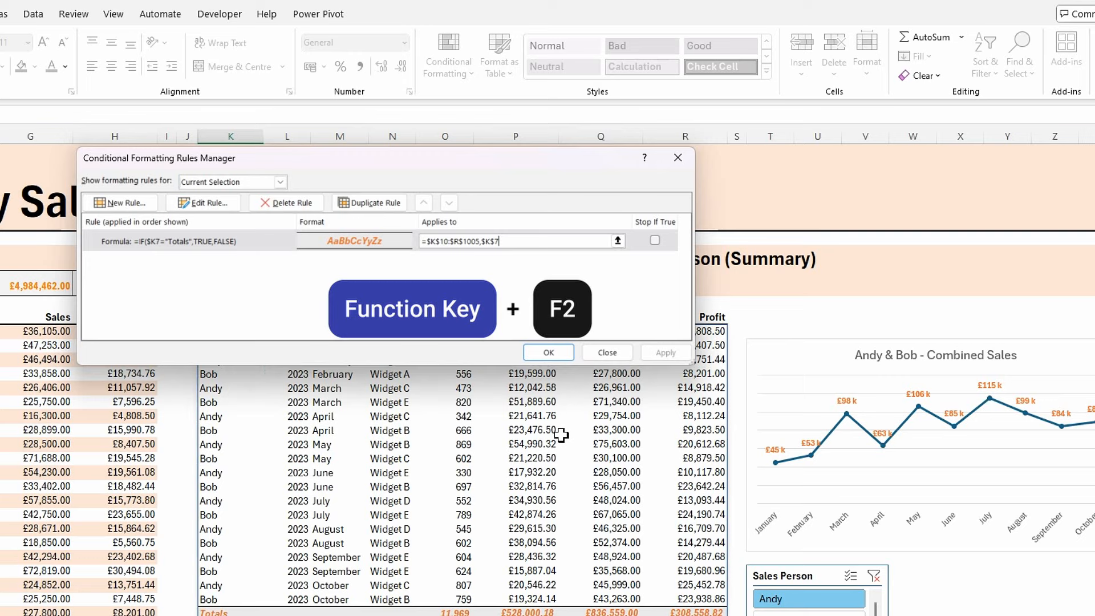
key("BackSpace")
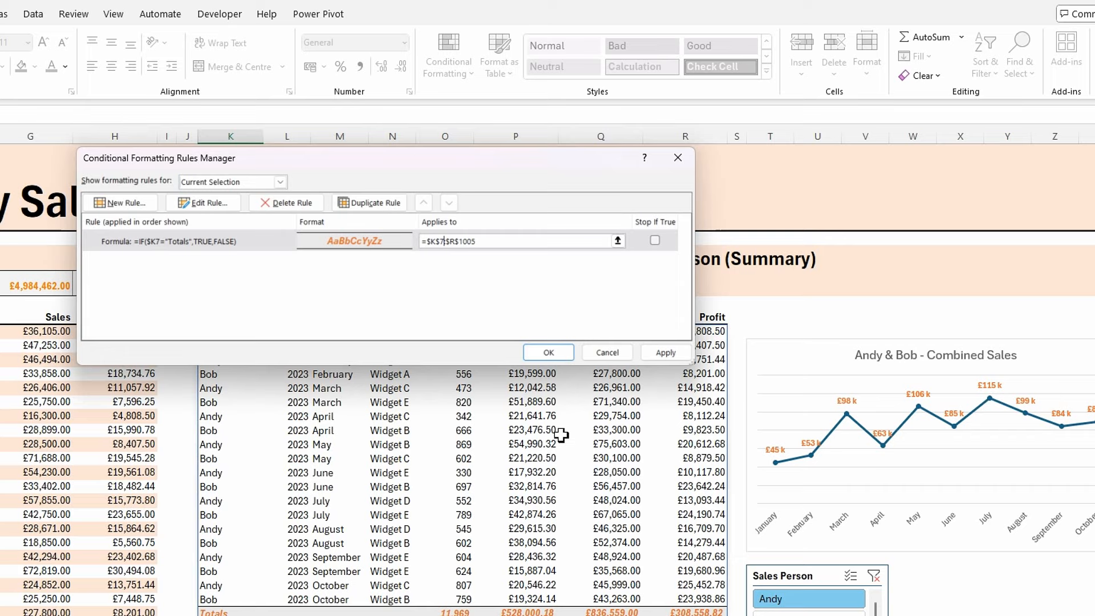
left_click(665, 352)
left_click(549, 353)
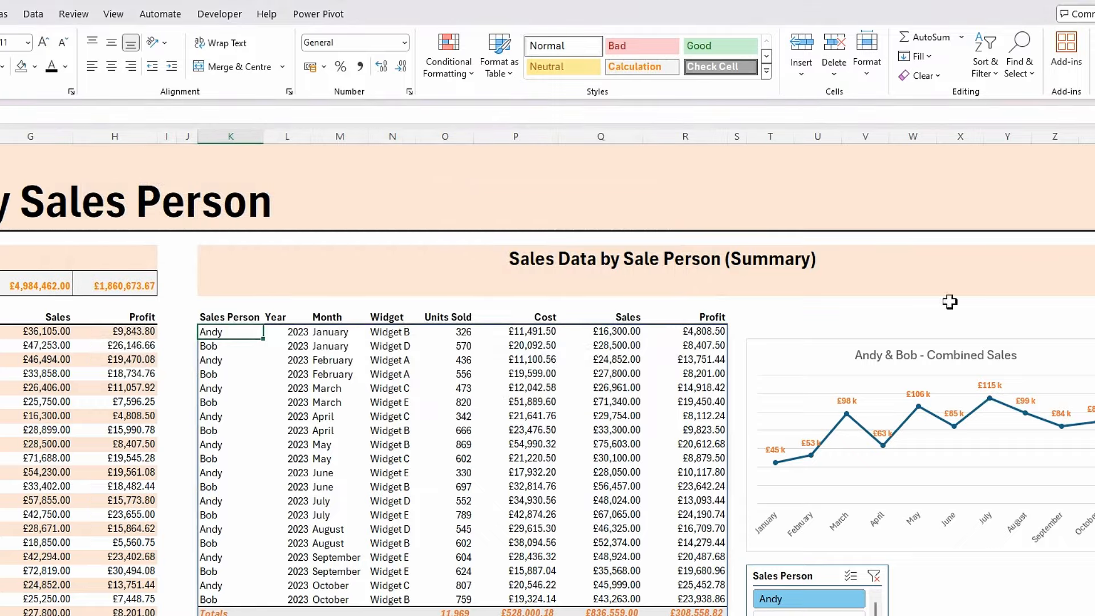
Move the chart up level with the summary table's header row and the Sales Person slicer up just beneath it.
left_click(786, 353)
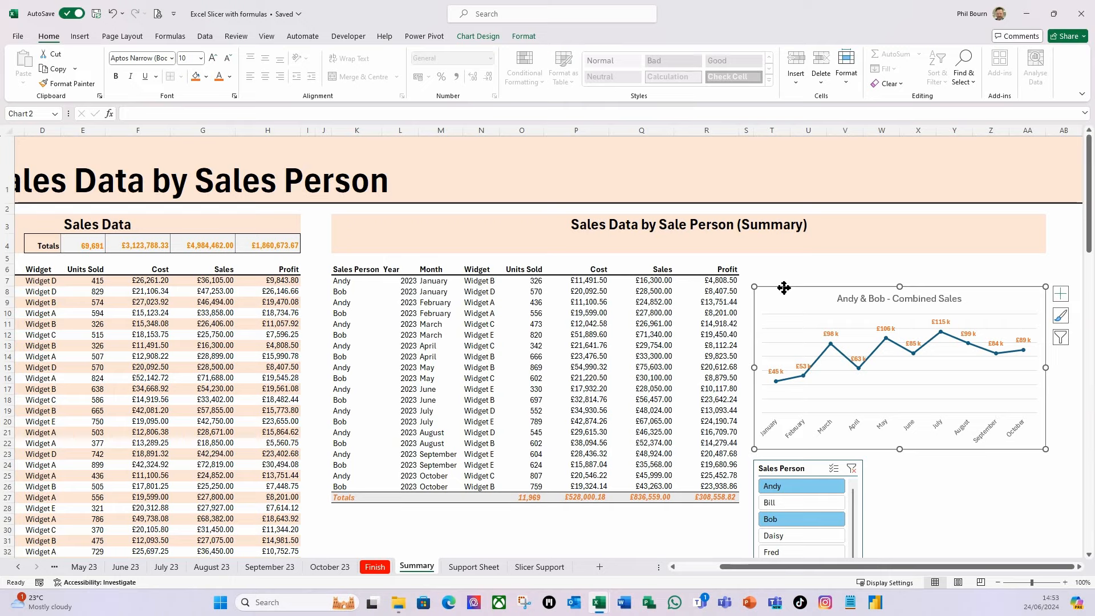
left_click_drag(785, 288, 785, 264)
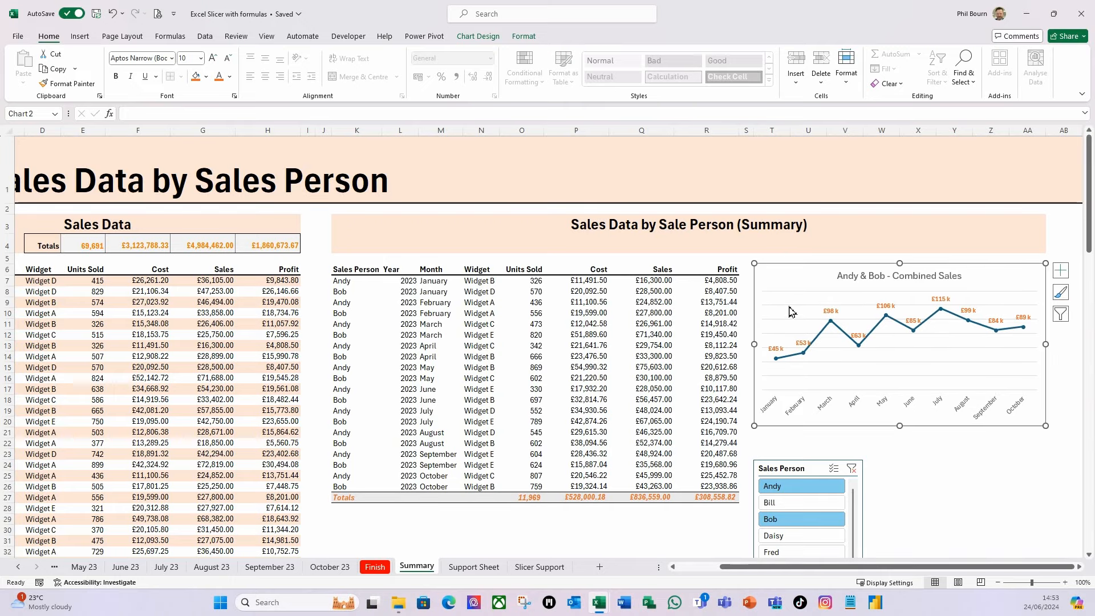
left_click(799, 468)
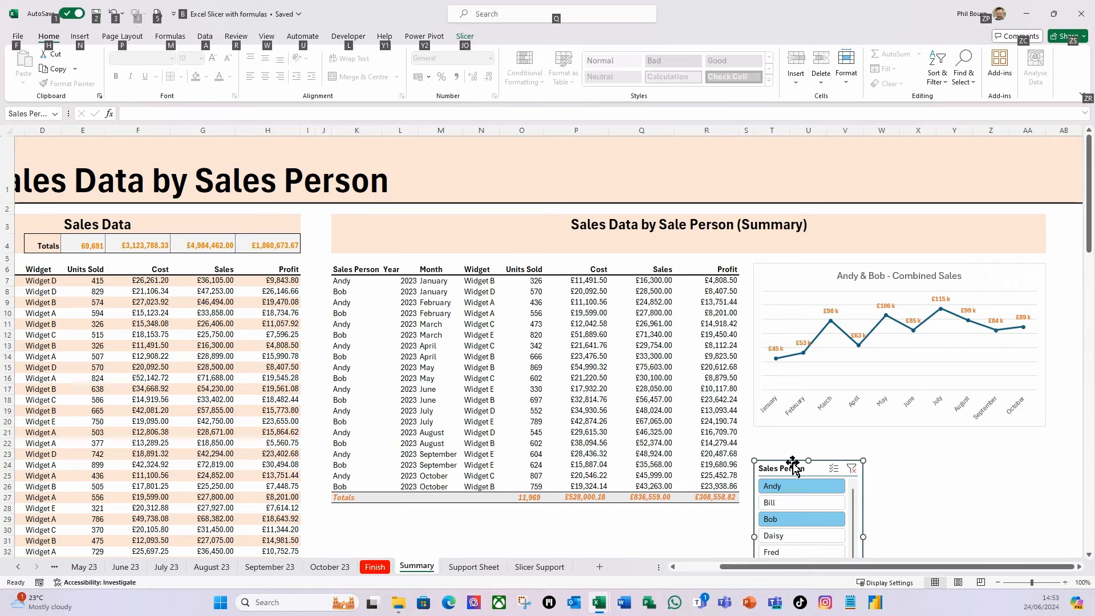
left_click_drag(795, 468, 795, 443)
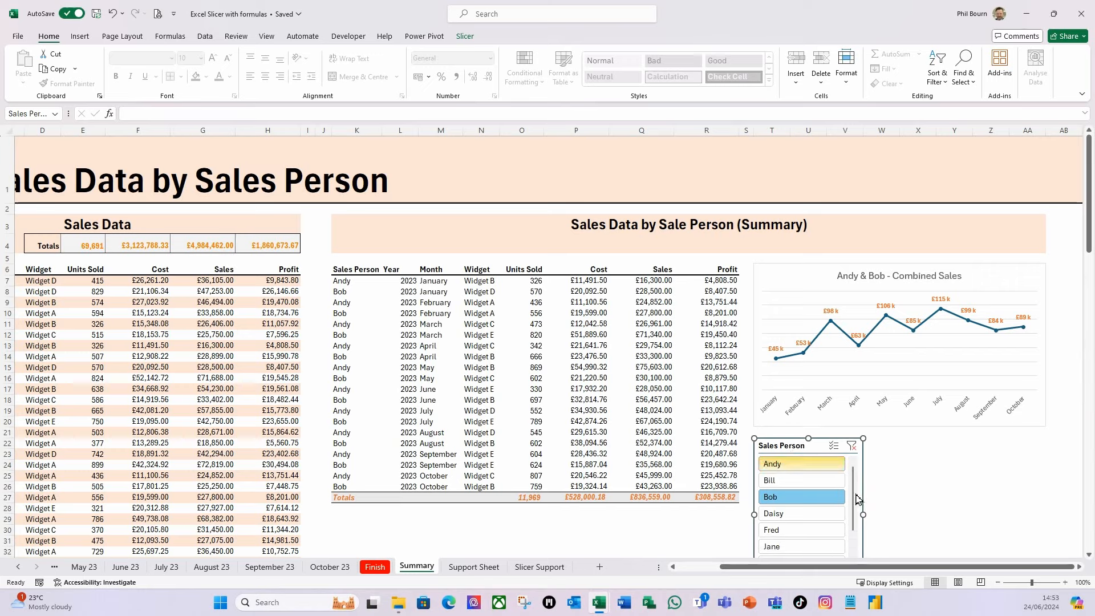
Widen the slicer to the chart's width, about 13.55 cm, and arrange its buttons in 4 columns.
left_click_drag(862, 513, 1045, 506)
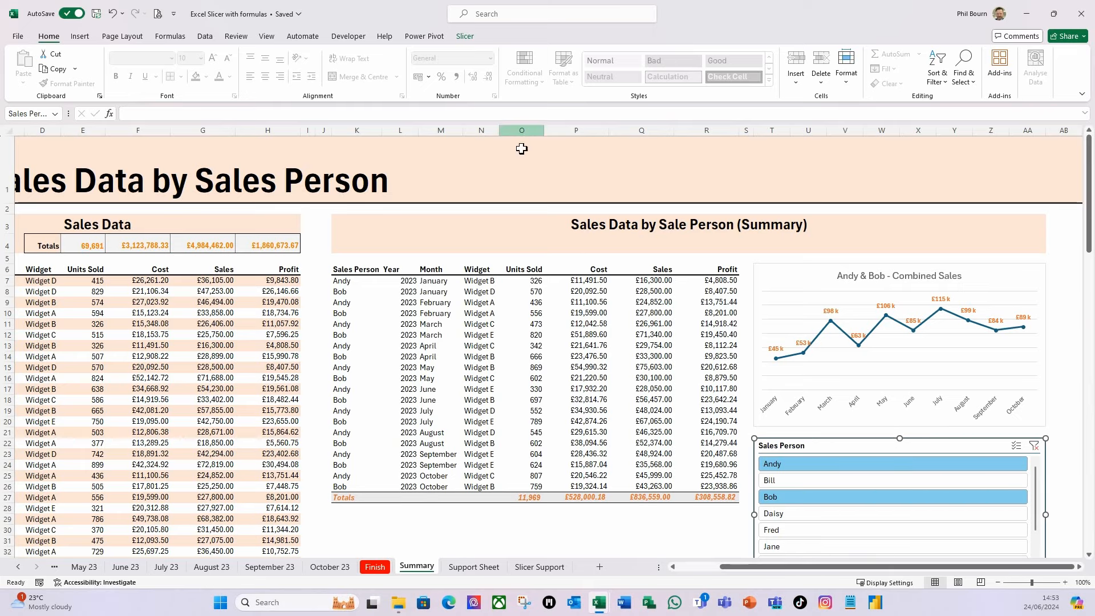
left_click(466, 37)
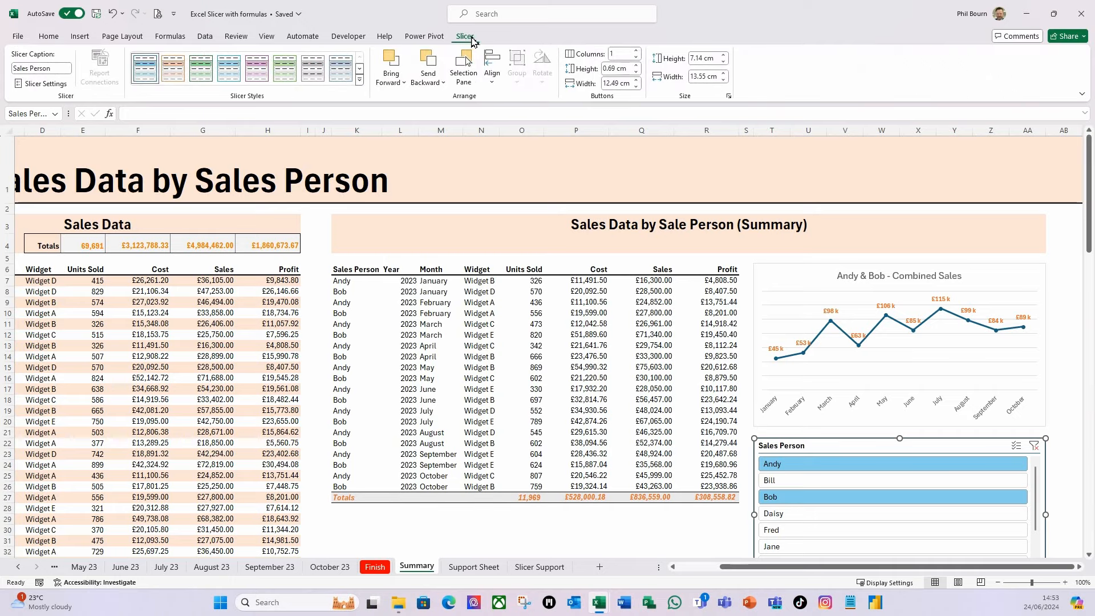
left_click(637, 51)
left_click(637, 51)
left_click(637, 51)
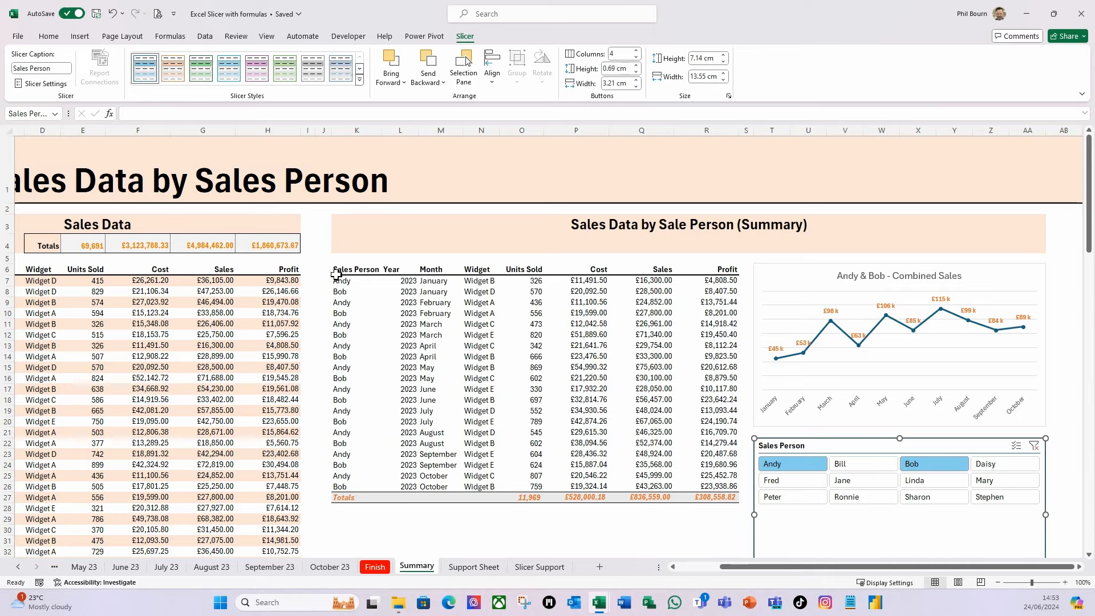
Apply Light Orange, Slicer Style Light 2 to the slicer, duplicate that style and set its Whole Slicer font size to 9.
left_click(173, 76)
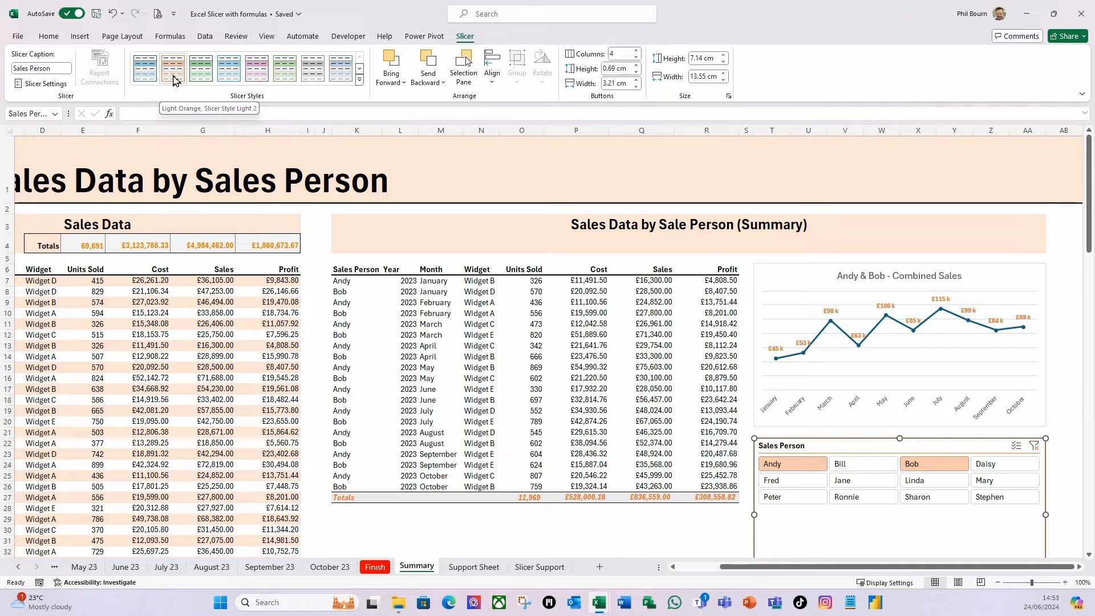
right_click(174, 78)
left_click(213, 101)
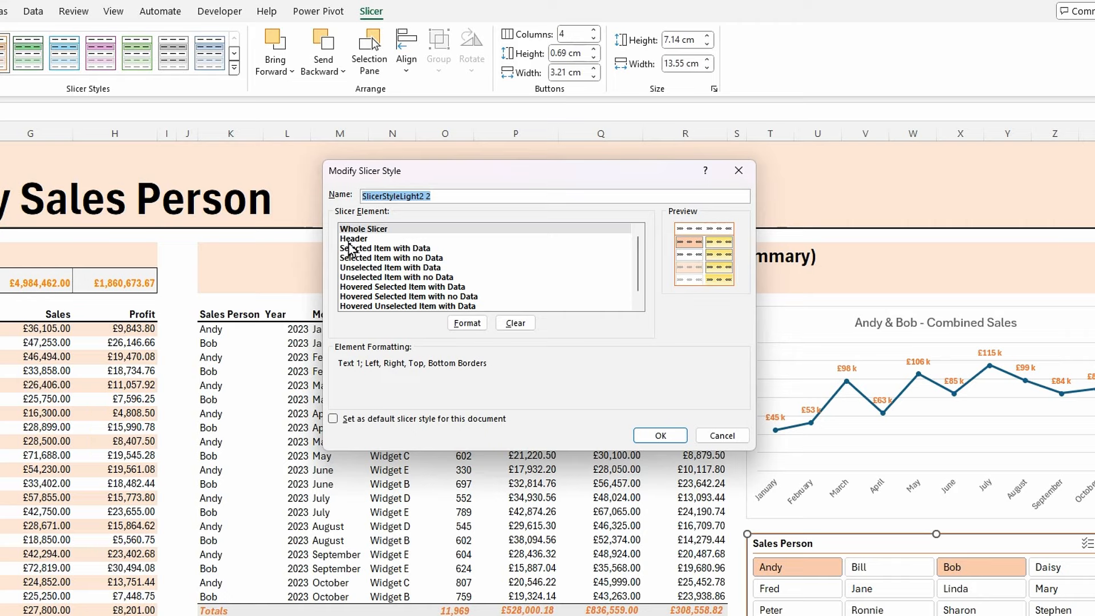
left_click(467, 323)
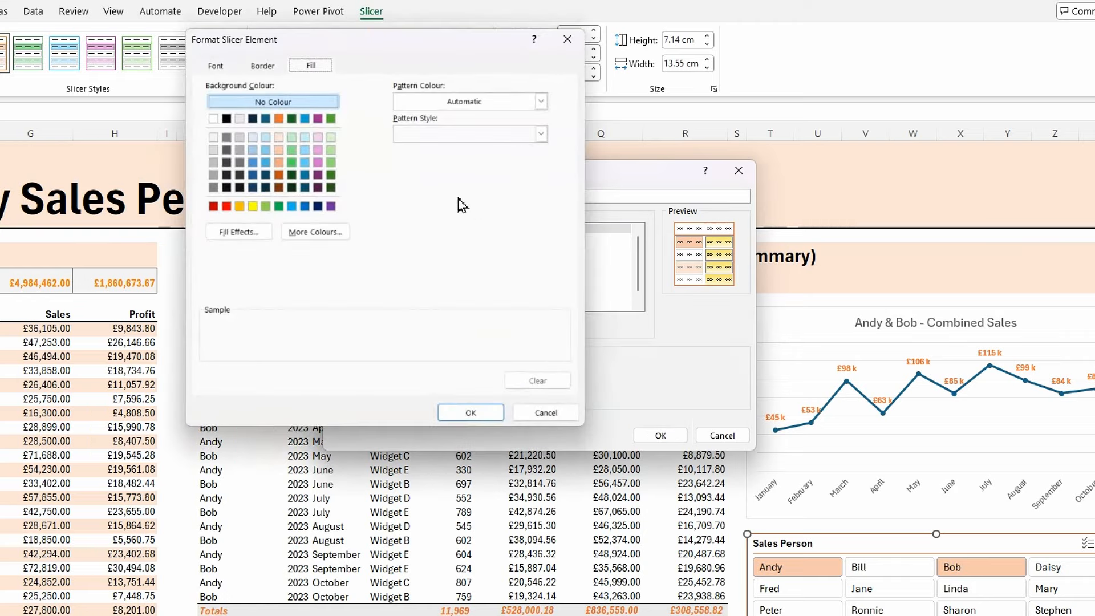
left_click(231, 66)
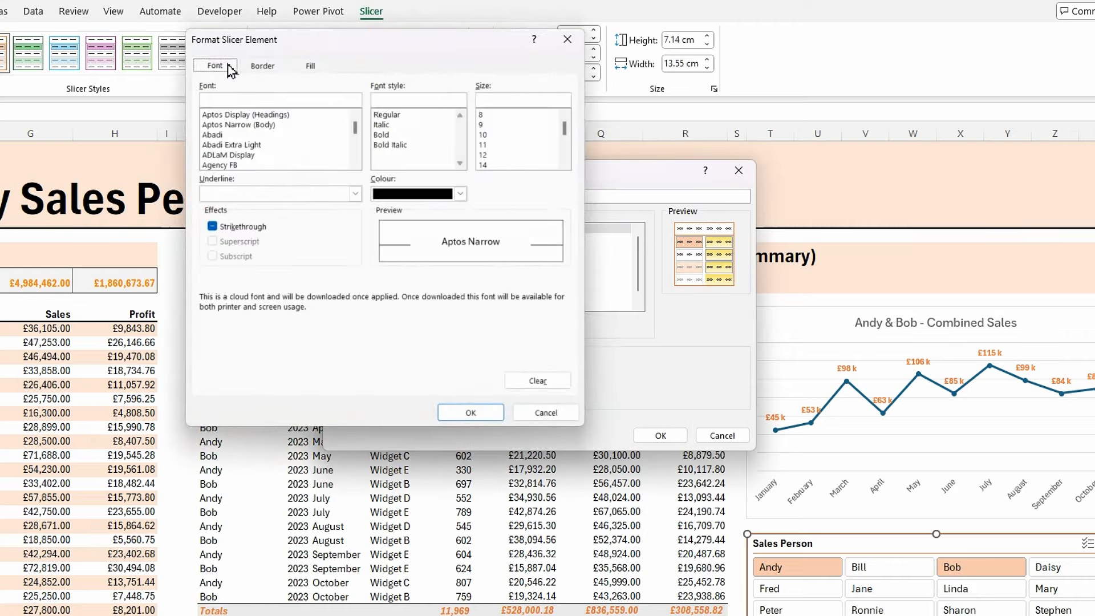
left_click(485, 125)
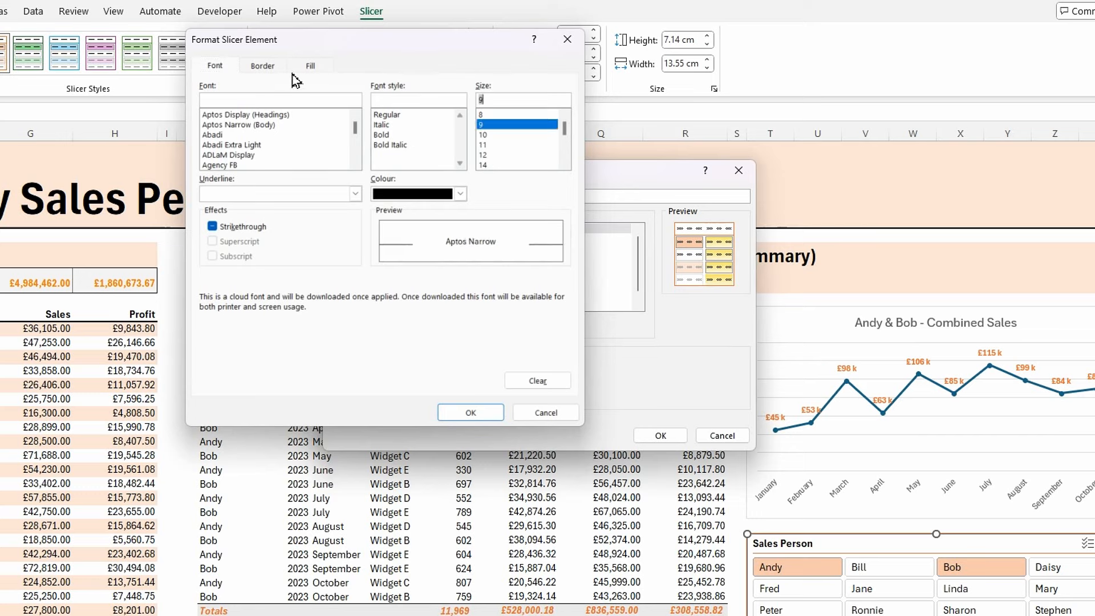
Remove all four outer borders from the duplicated style's Whole Slicer element and save the style.
left_click(275, 64)
left_click(231, 116)
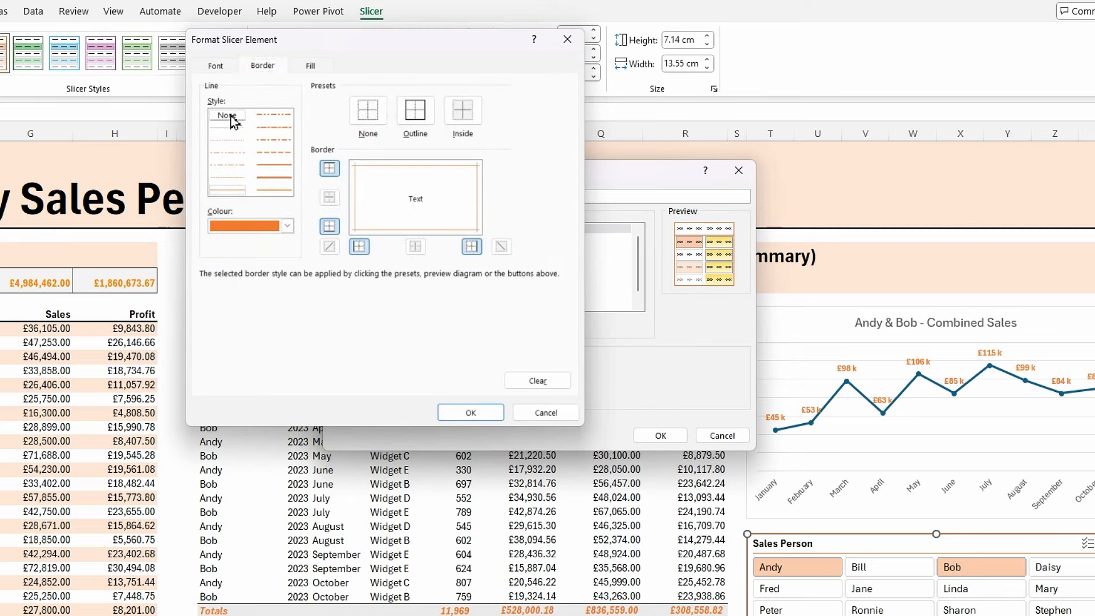
left_click(391, 166)
left_click(355, 192)
left_click(379, 231)
left_click(478, 205)
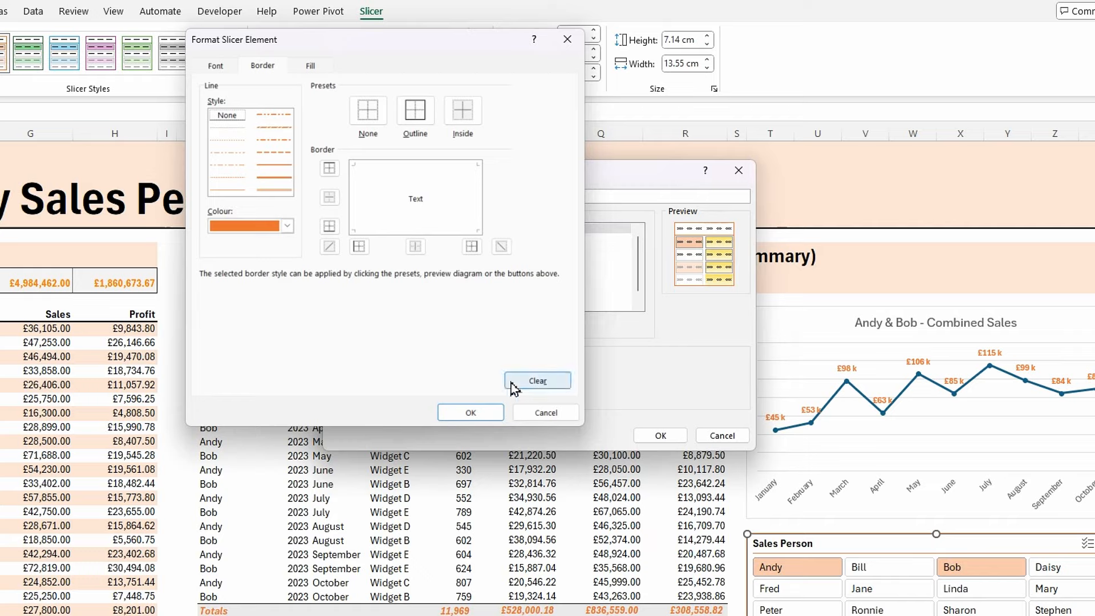
left_click(471, 412)
left_click(660, 435)
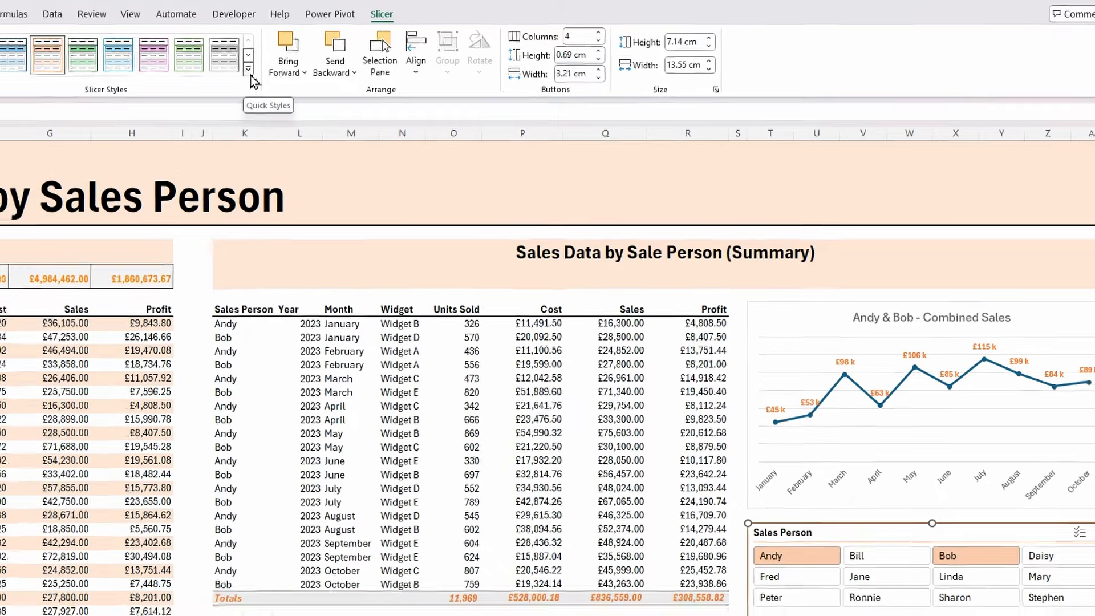
Apply the custom borderless style to the Sales Person slicer and deselect it to check its look.
left_click(235, 69)
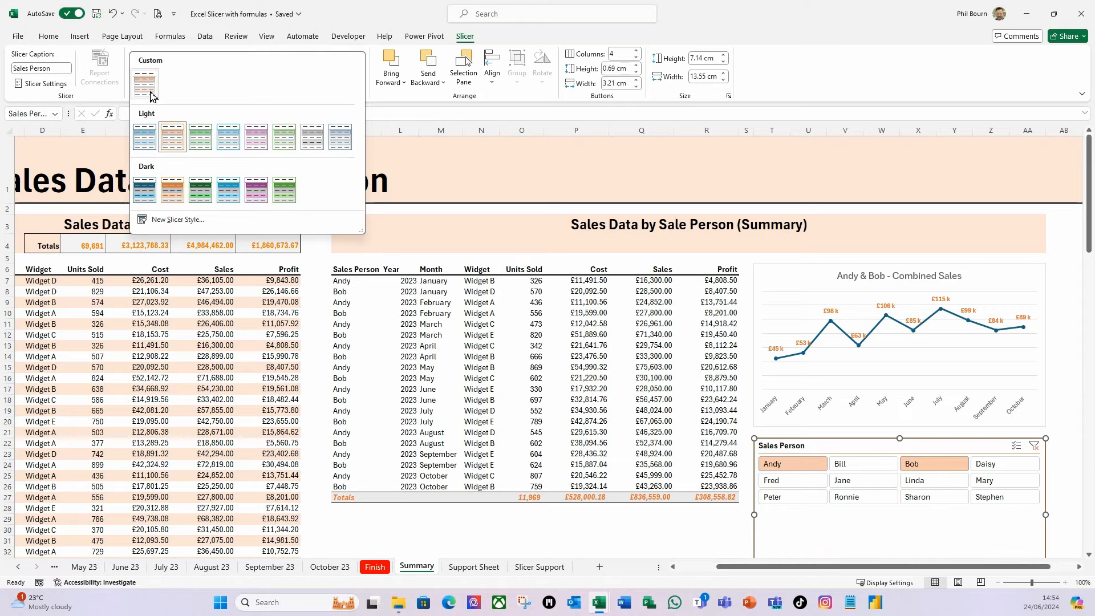
left_click(149, 90)
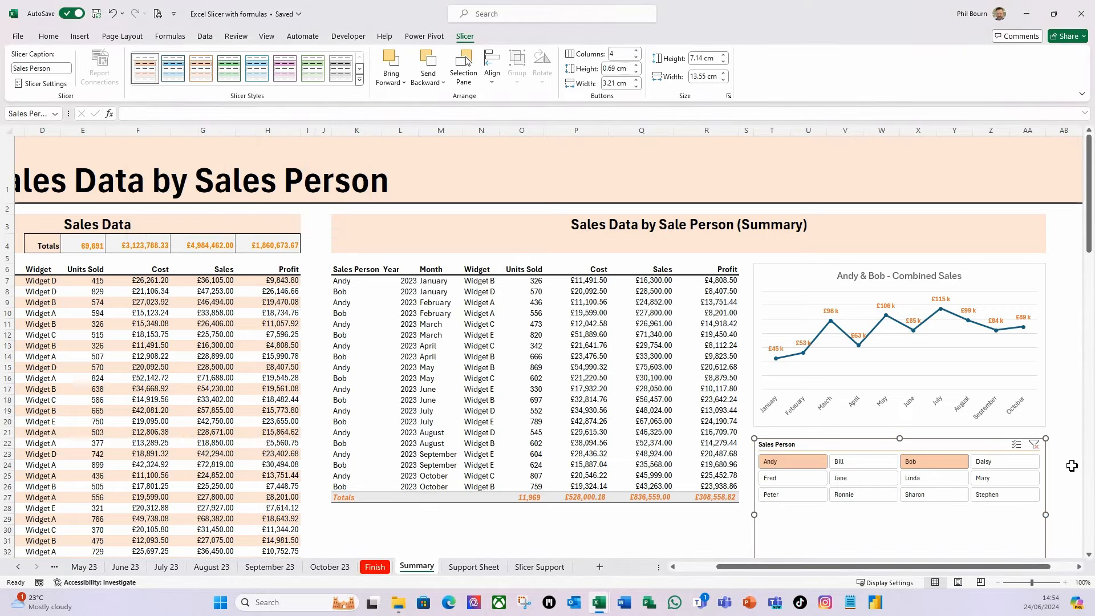
left_click(1073, 437)
scroll(1084, 450, "down", 1)
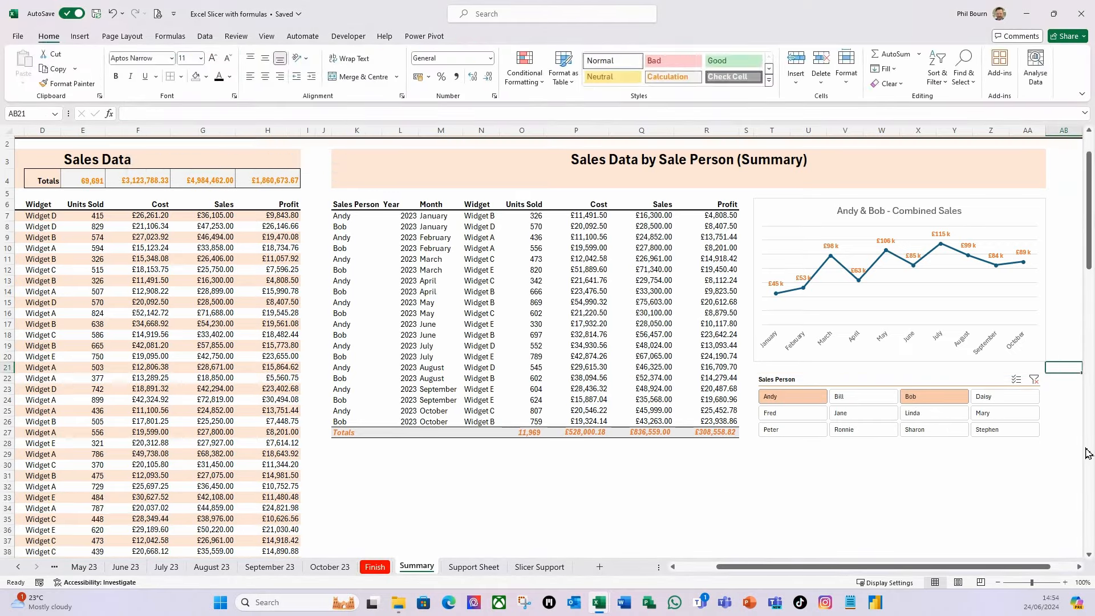
scroll(1081, 449, "up", 1)
scroll(1061, 453, "down", 1)
Test the slicer by filtering on single sales persons in turn, finishing with the first person in the list.
left_click(853, 401)
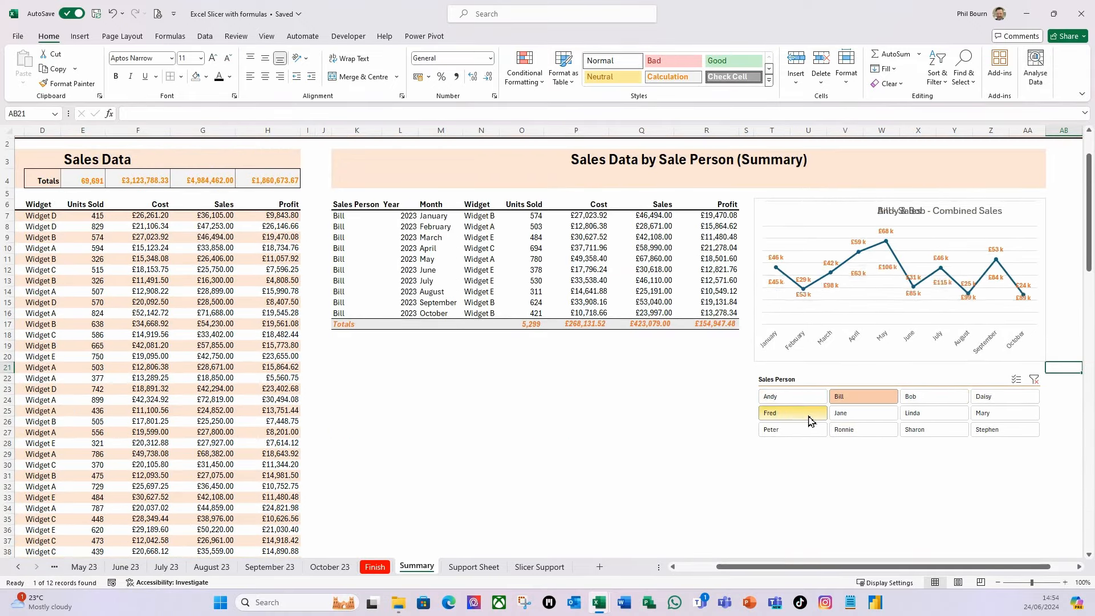
left_click(790, 397)
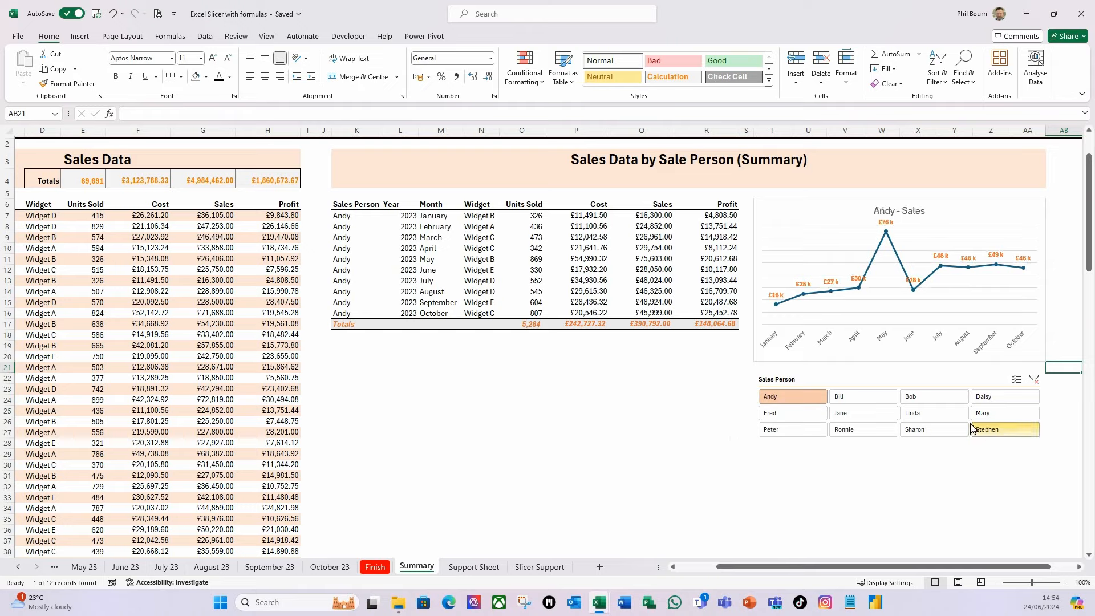
left_click(996, 400)
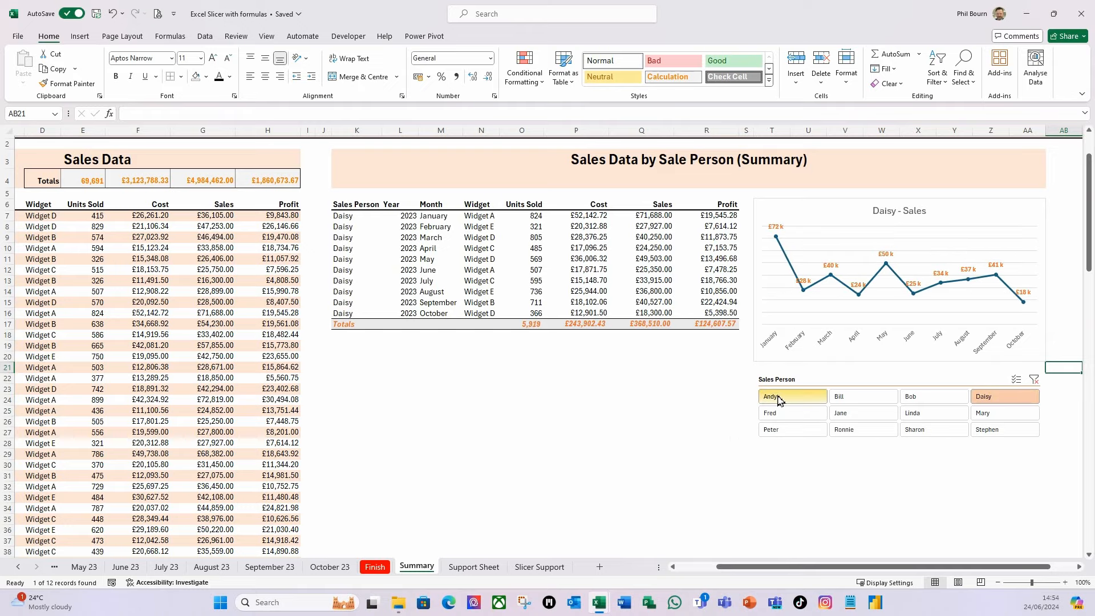
left_click(798, 396)
Set the slicer to not move or size with cells, and disable its resizing and moving.
left_click(849, 380)
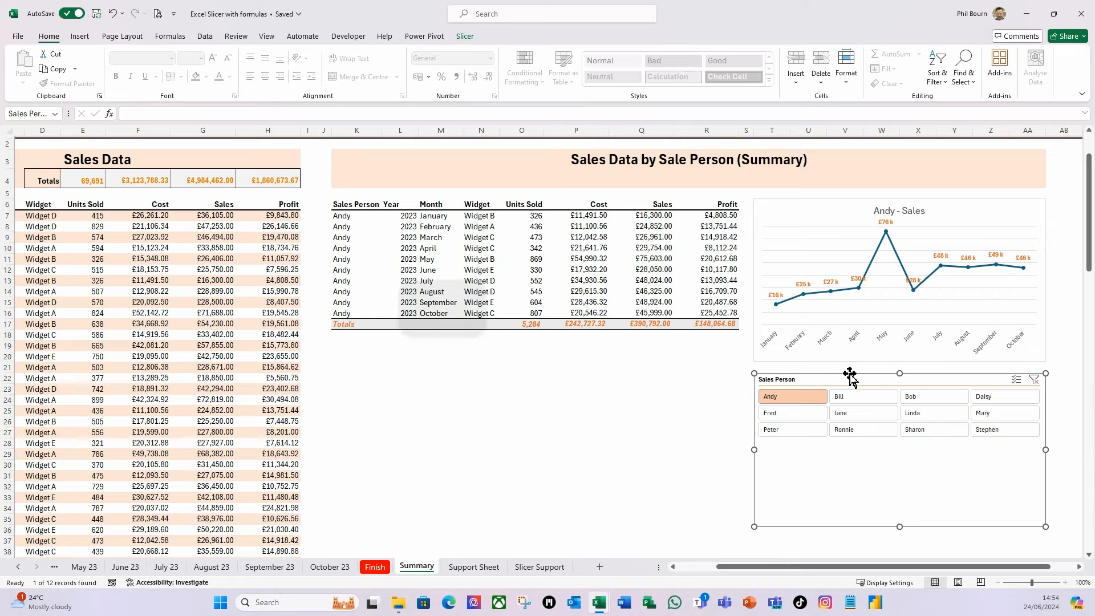
key("ctrl+1")
key("ctrl+1")
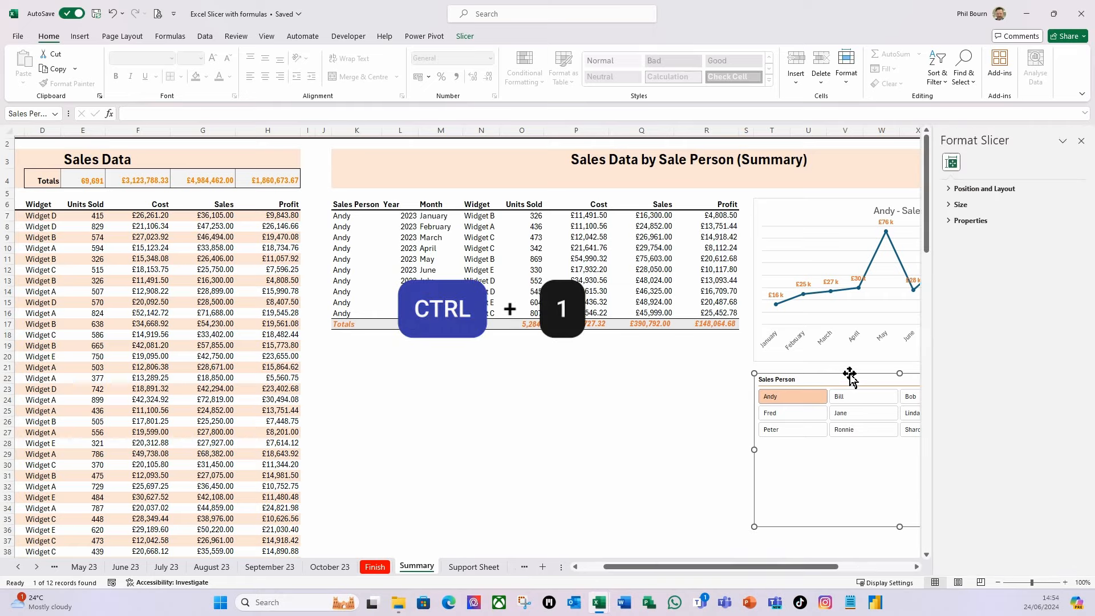
left_click(970, 220)
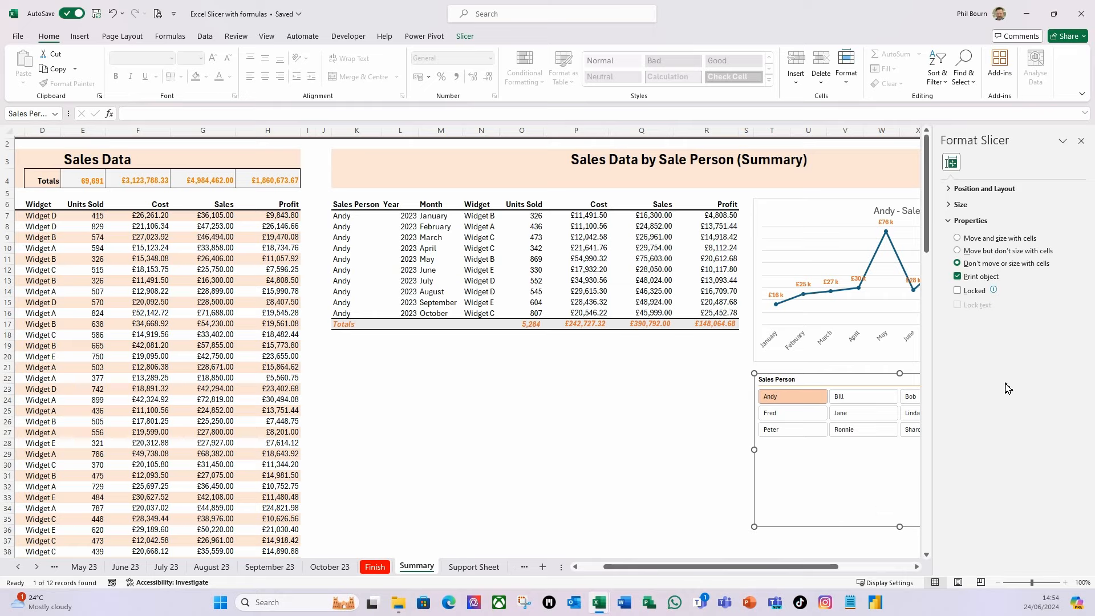
left_click(949, 193)
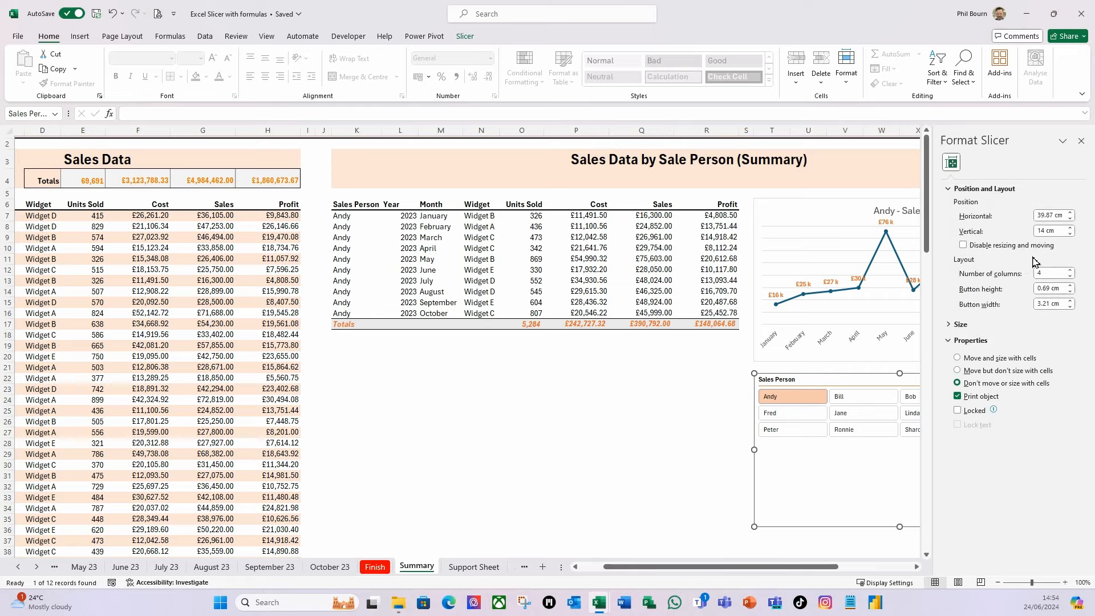
left_click(963, 246)
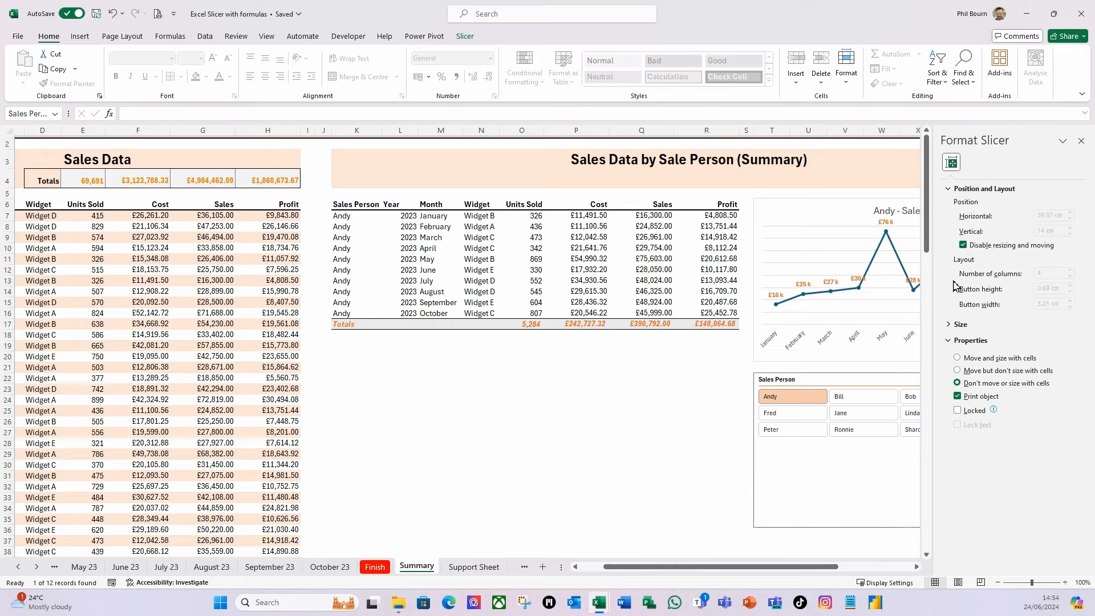
left_click(1081, 141)
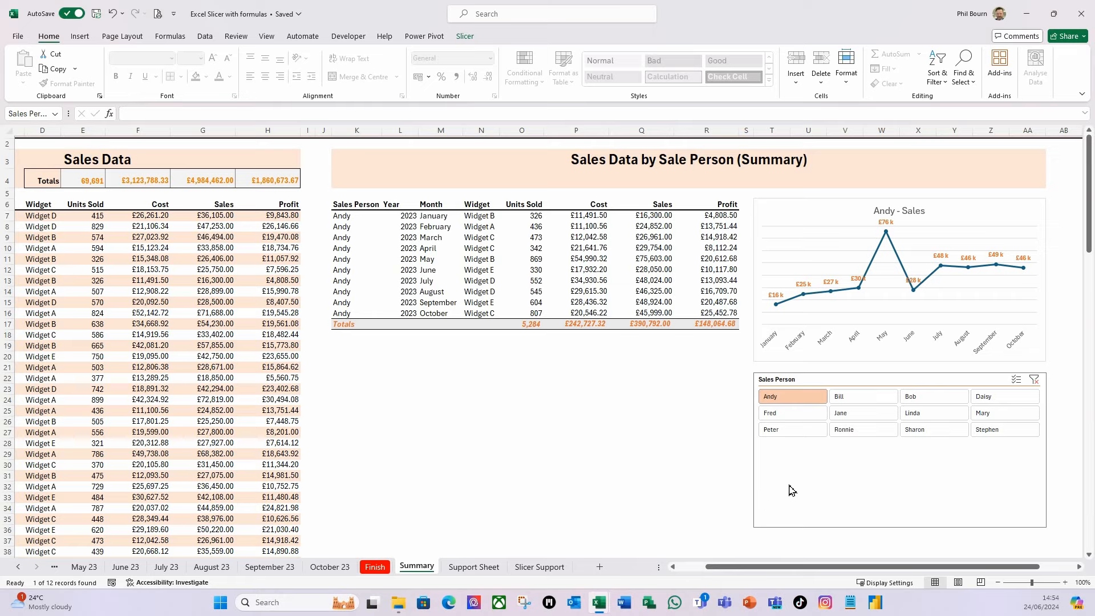
Move the sales chart's title to the chart's upper-left corner and make it bold.
left_click(912, 214)
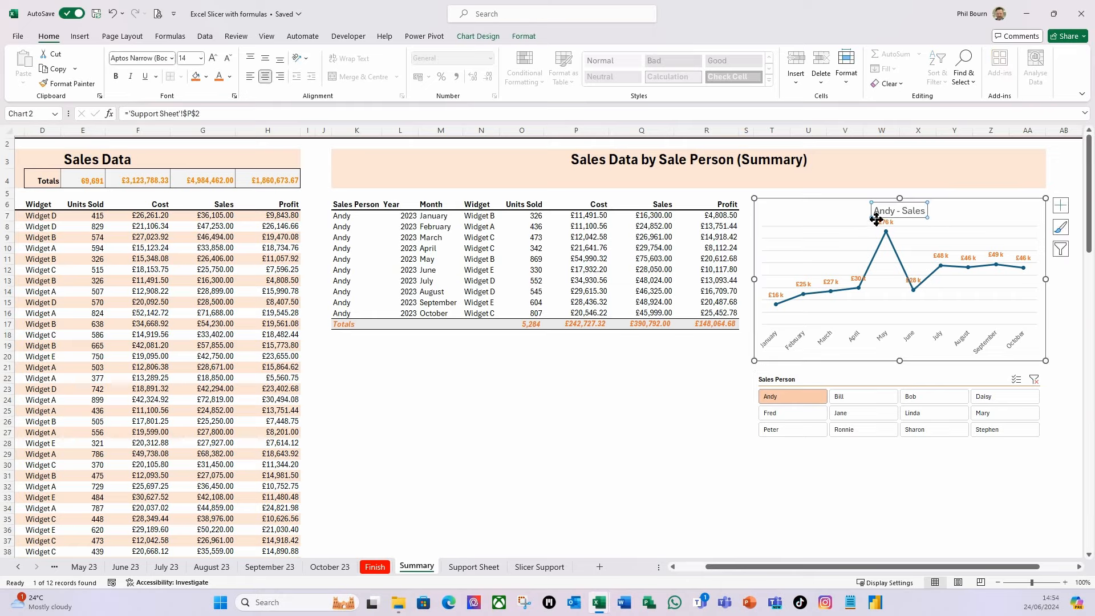
left_click_drag(876, 221, 750, 209)
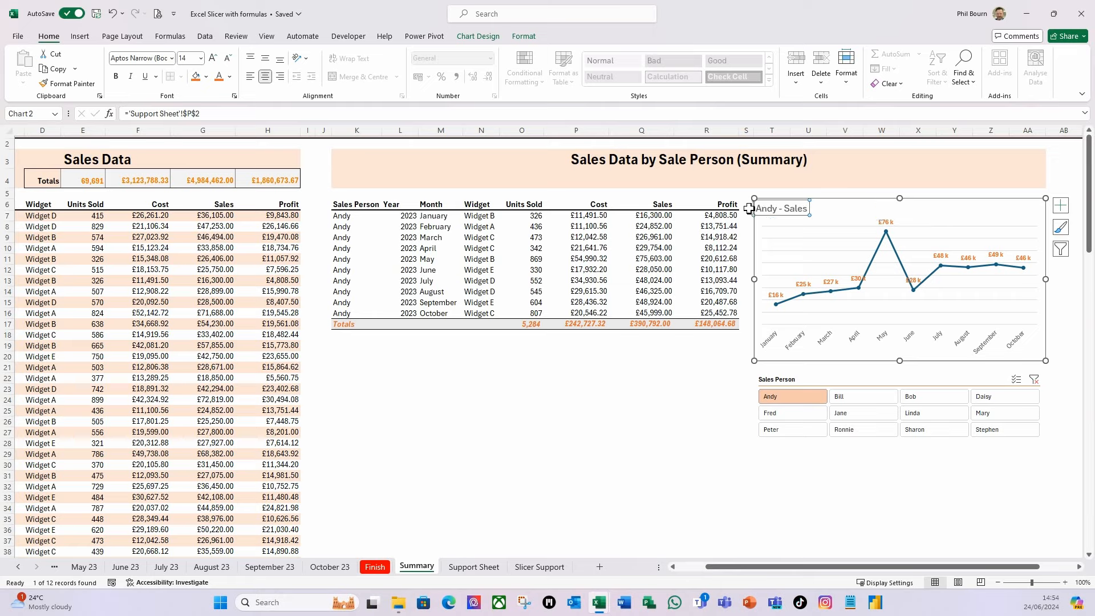
left_click(113, 82)
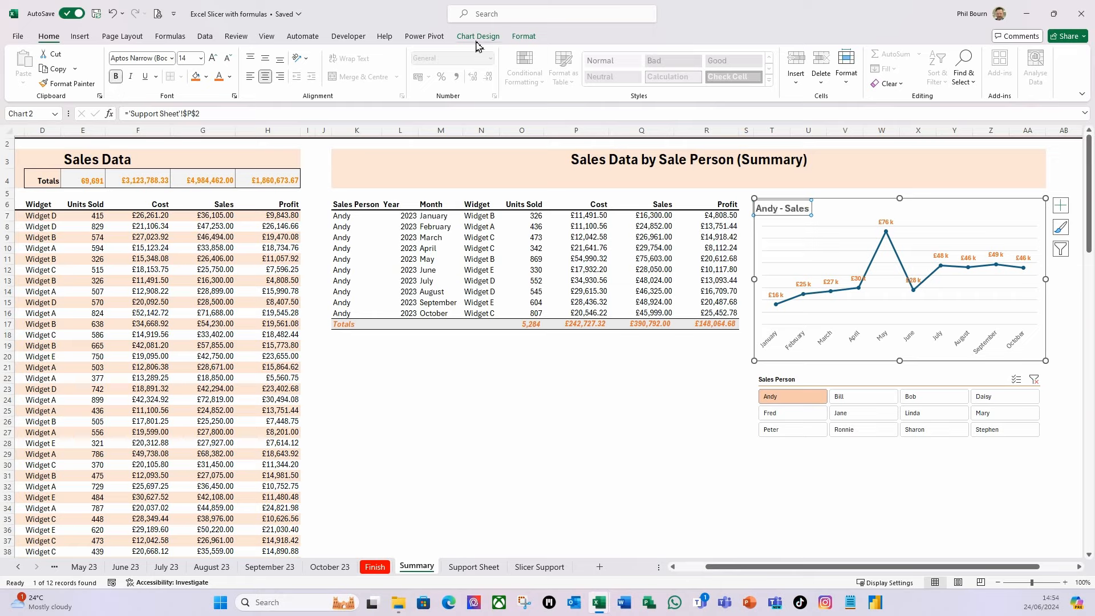
Set the chart title's shape outline to No Outline and deselect the chart.
left_click(530, 39)
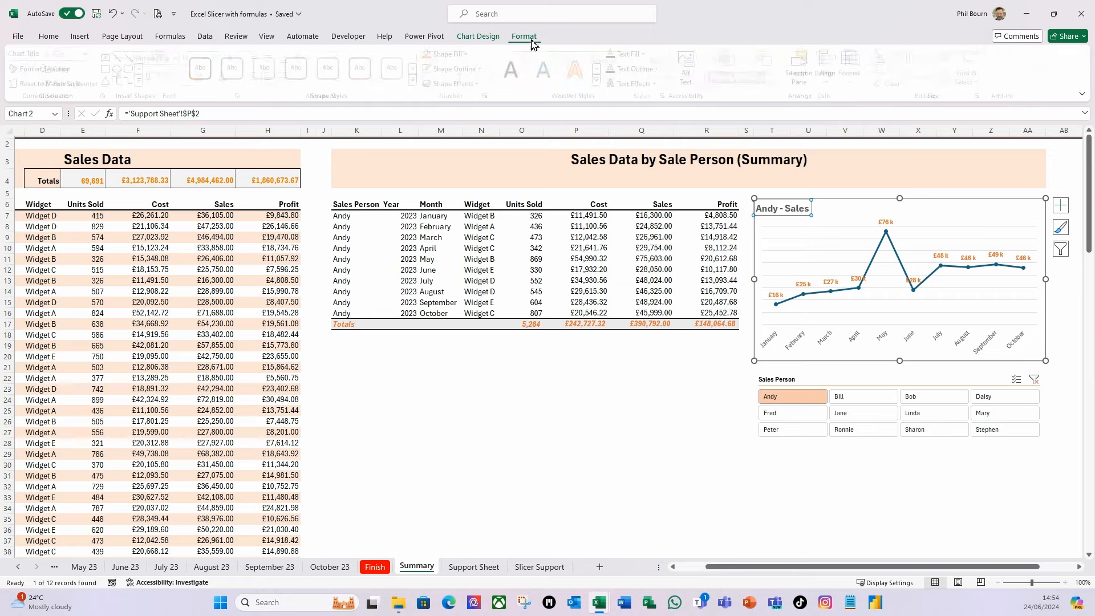
left_click(485, 70)
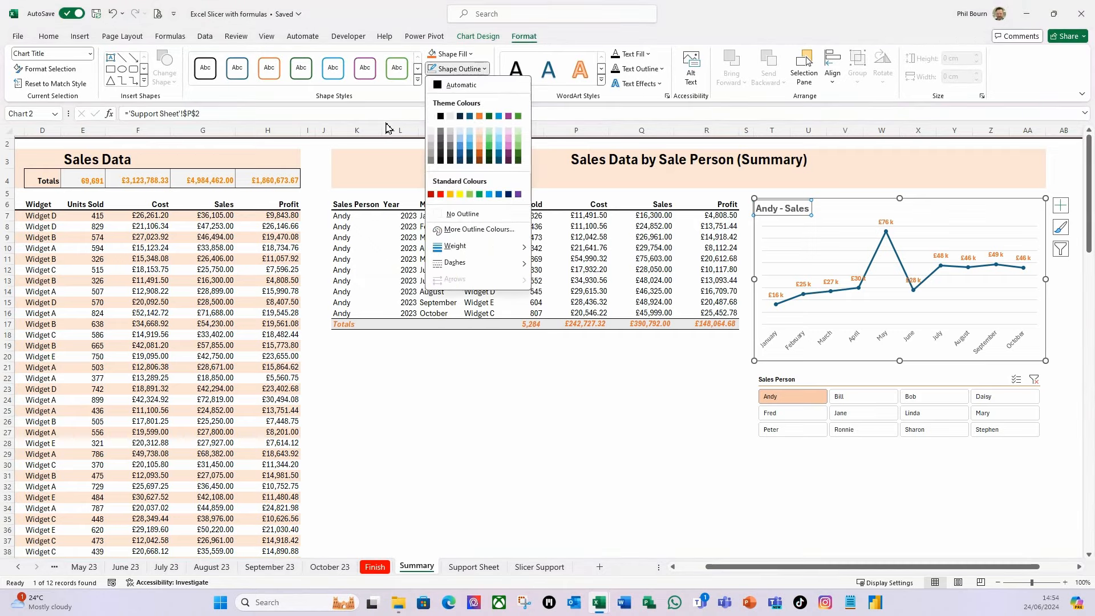
left_click(444, 215)
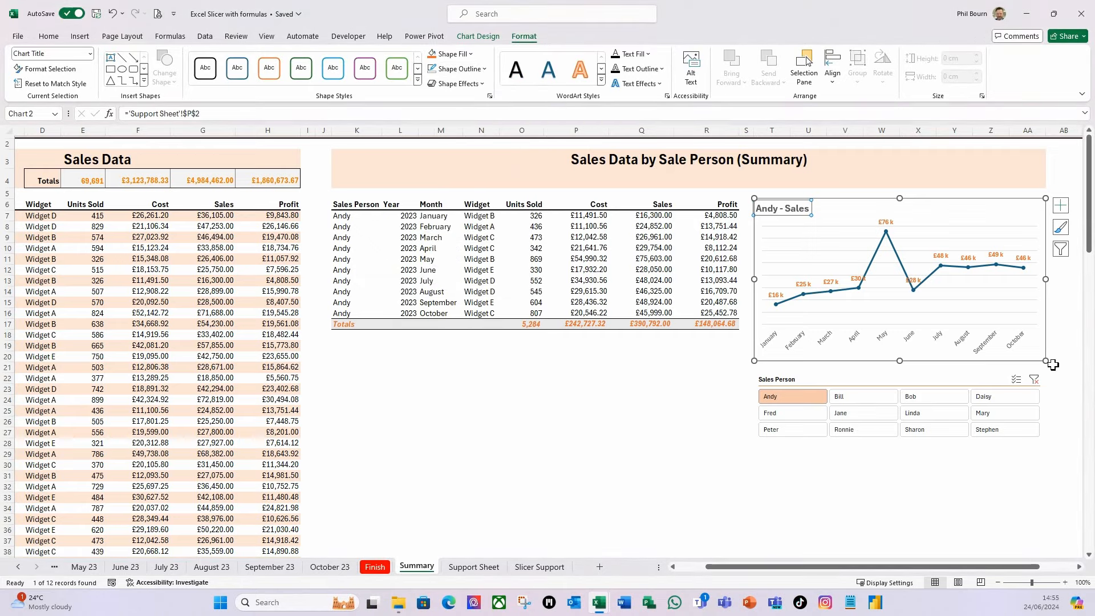
left_click(1063, 326)
left_click(860, 499)
Remove the border around the sales chart by setting its chart area to No Outline, and move the selection off the chart.
left_click(860, 200)
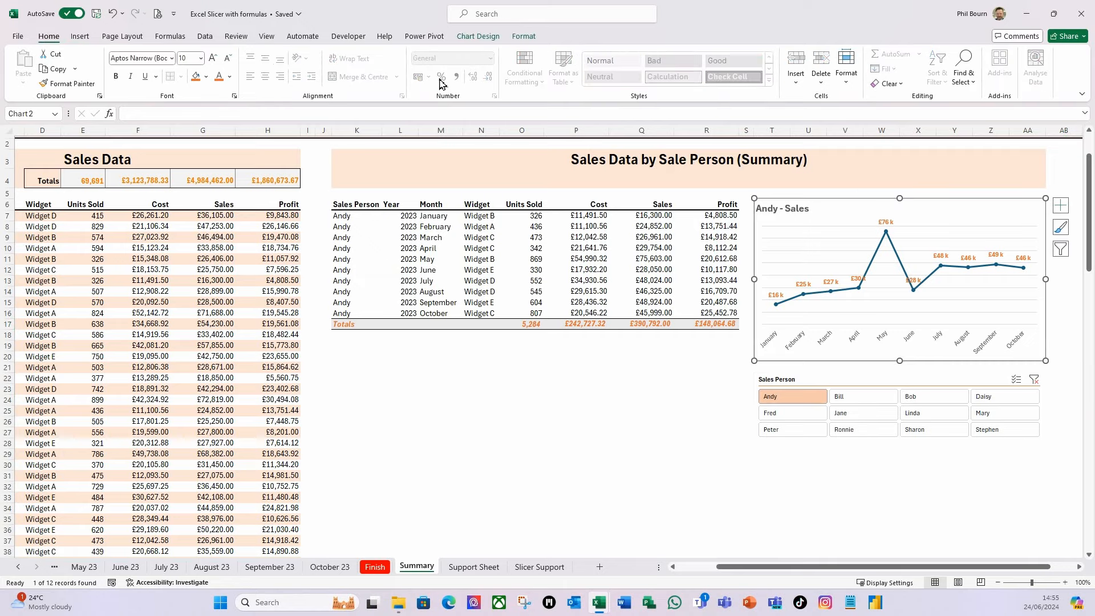
left_click(521, 37)
left_click(458, 69)
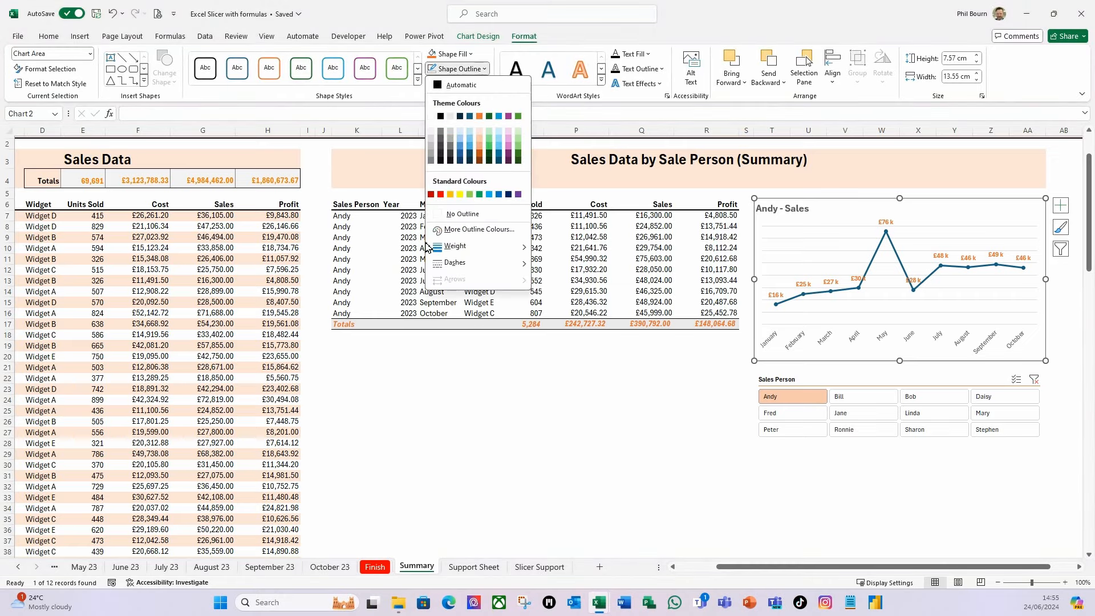
left_click(440, 215)
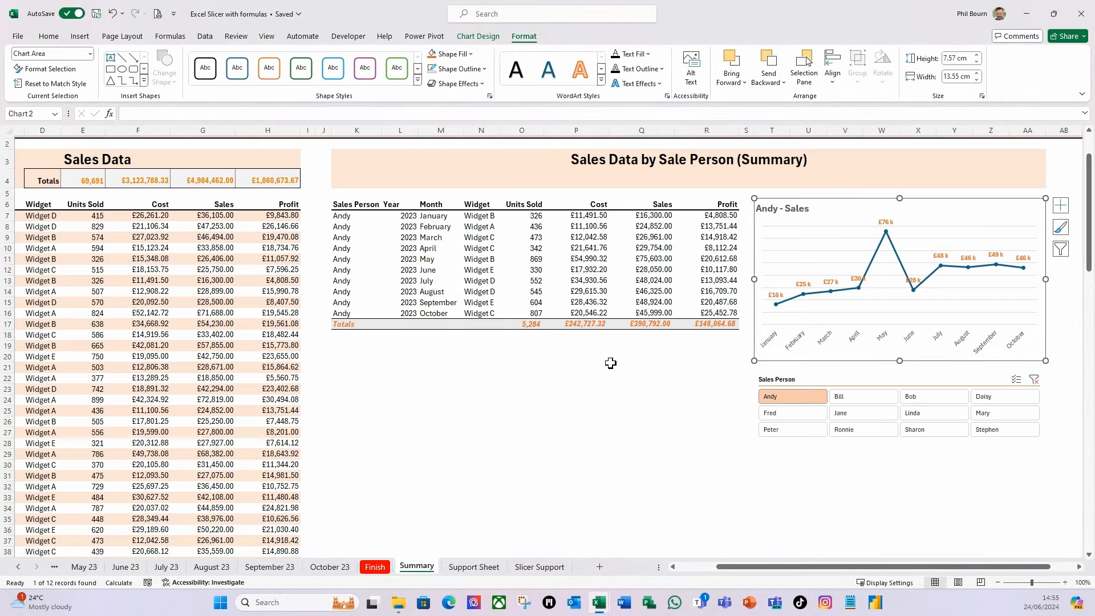
left_click(809, 483)
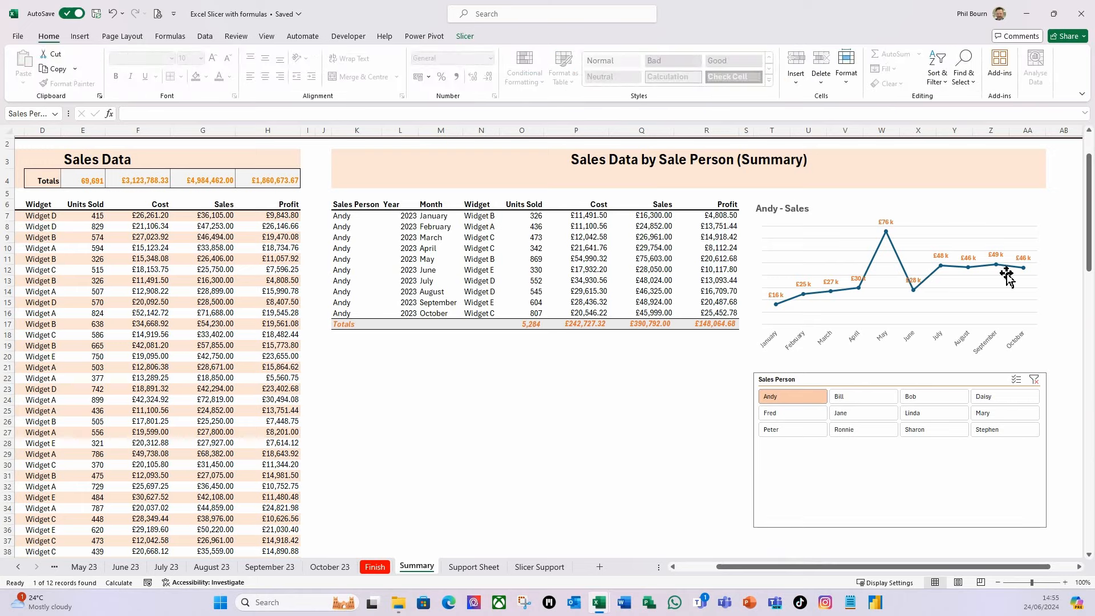
Test the combined chart title by adding three more sales persons to the slicer selection, for four in all.
left_click(863, 420, "ctrl")
left_click(939, 419, "ctrl")
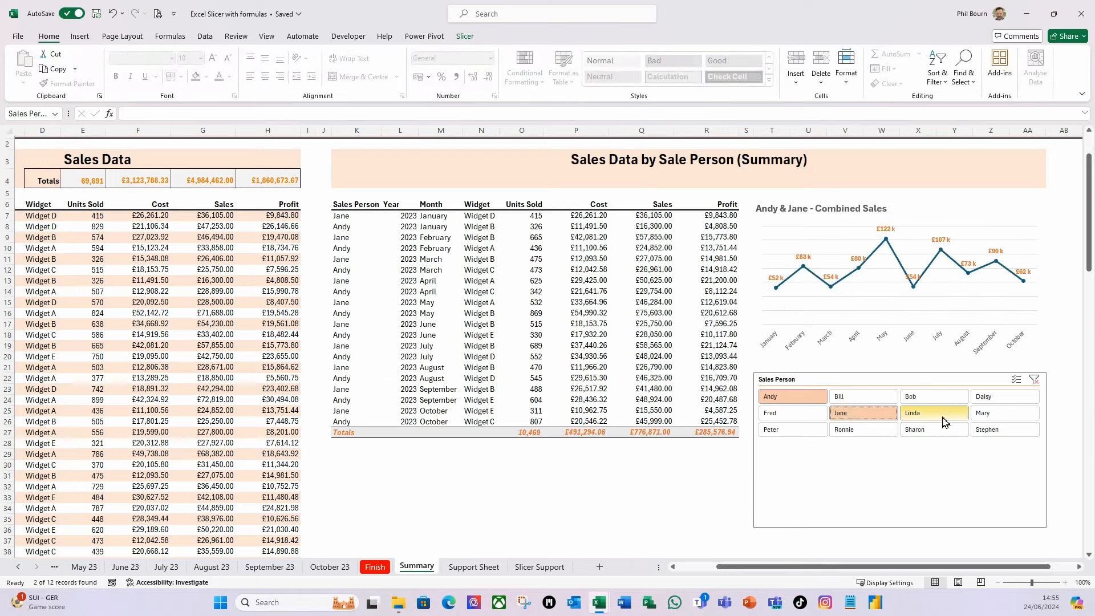
left_click(981, 399, "ctrl")
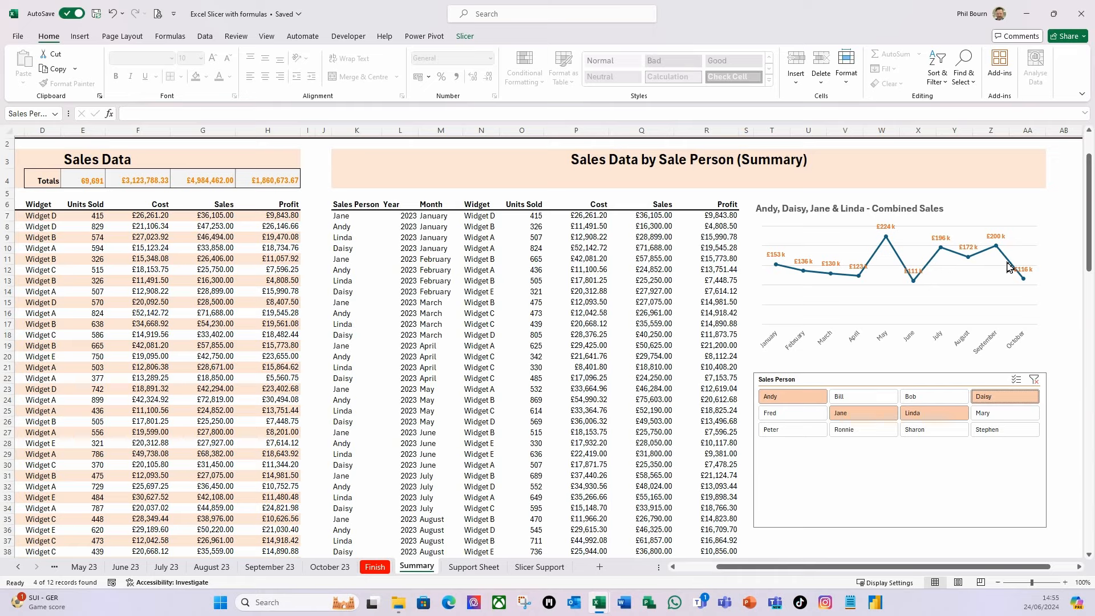
Insert a small empty text box inside the sales chart's upper-right corner, level with the title.
left_click(1003, 214)
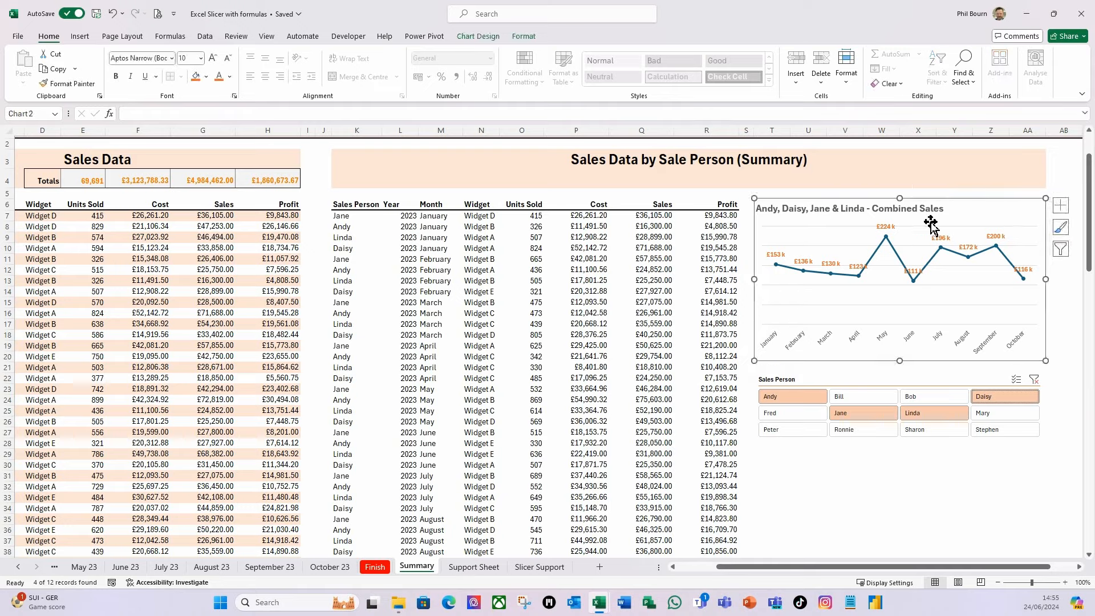
left_click(80, 36)
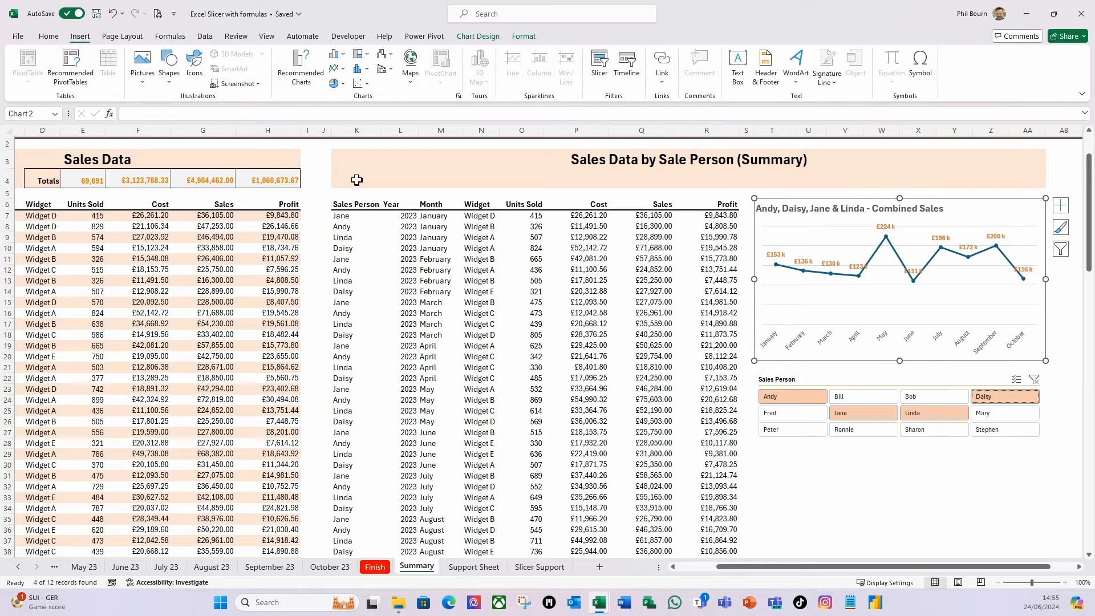
left_click(737, 65)
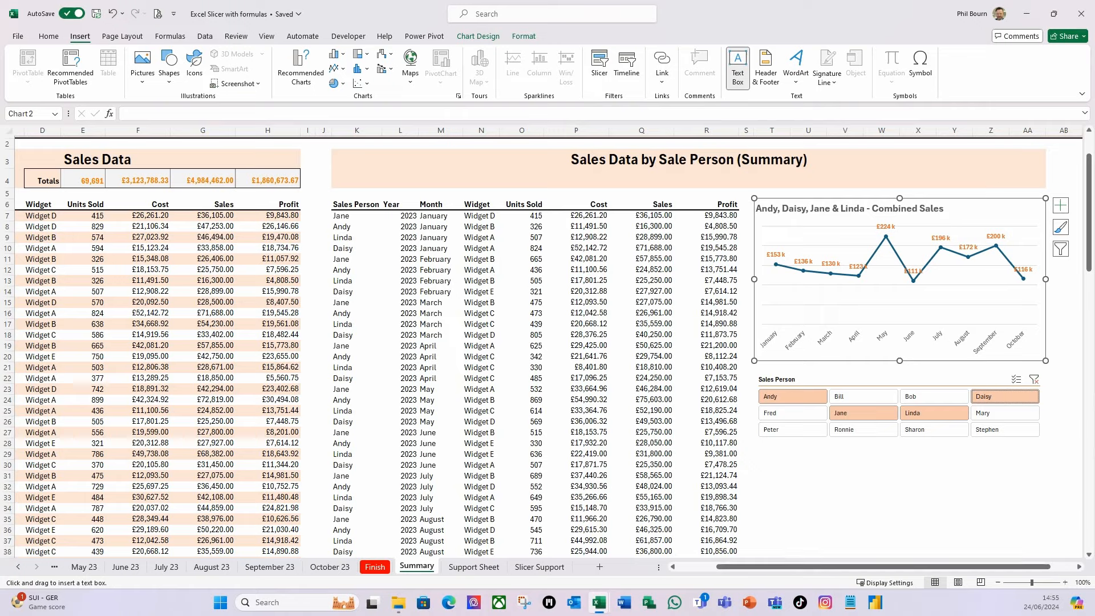
left_click_drag(967, 199, 1047, 216)
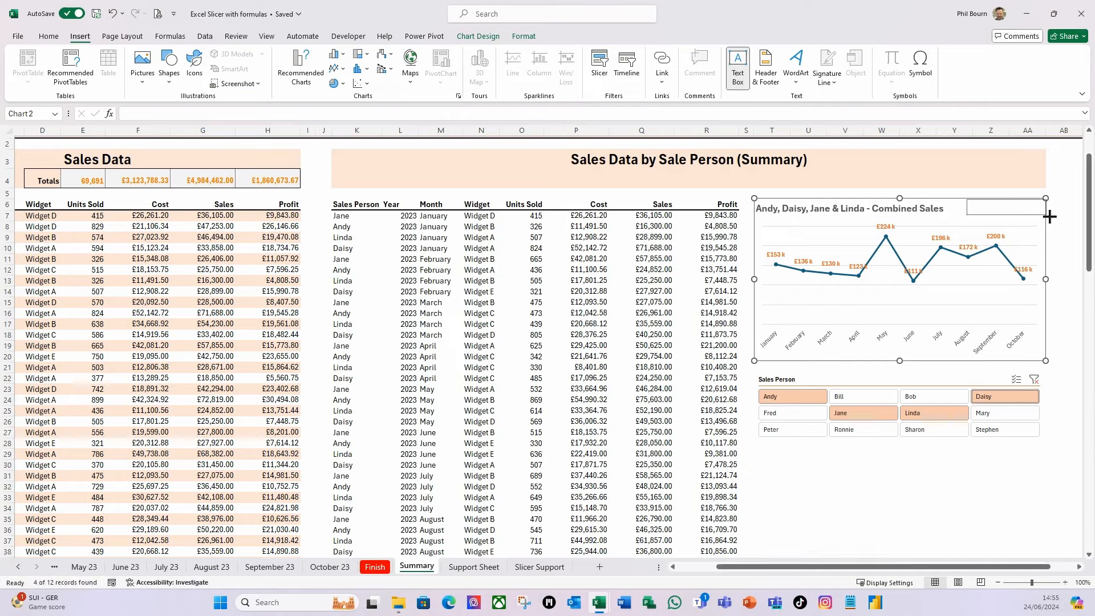
left_click_drag(1044, 215, 1044, 216)
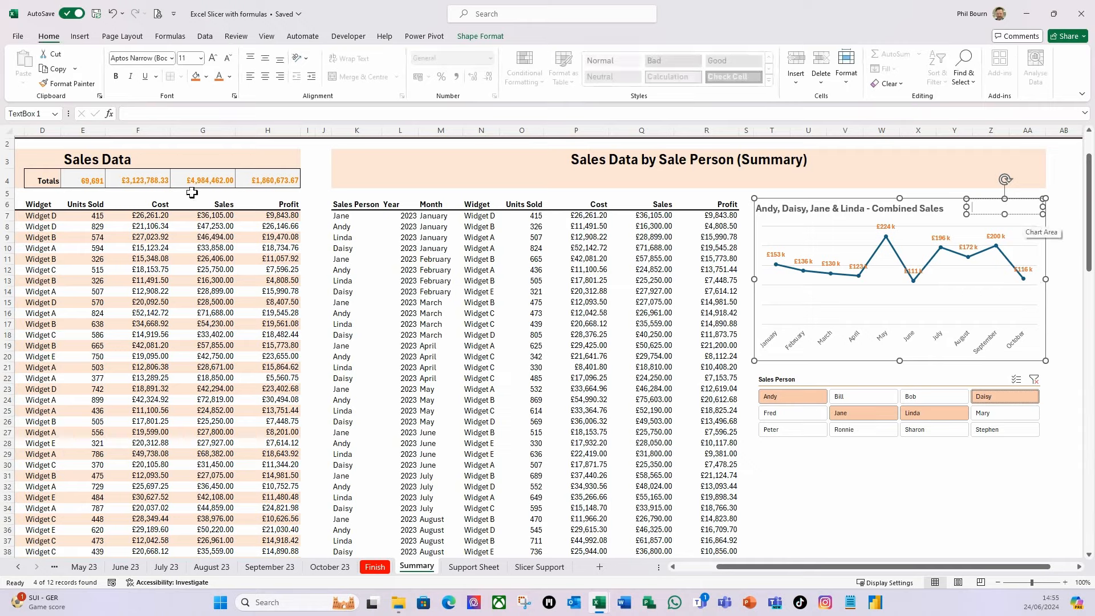
Link the new text box to the total sales cell K3 on the Support Sheet with the formula ='Support Sheet'!K3.
left_click(148, 119)
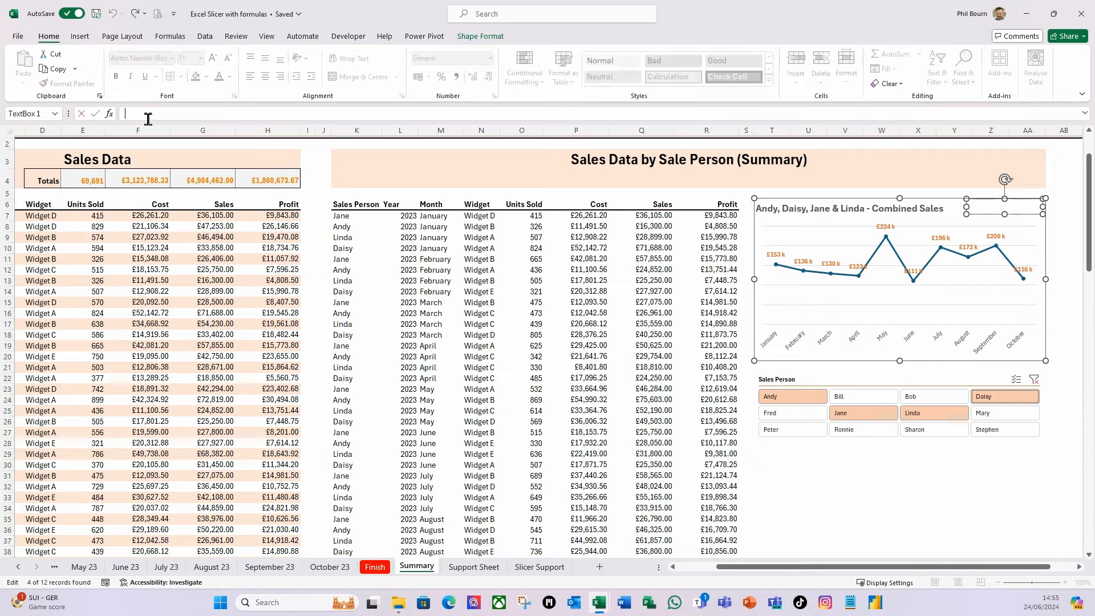
type("=")
left_click(485, 571)
left_click(446, 164)
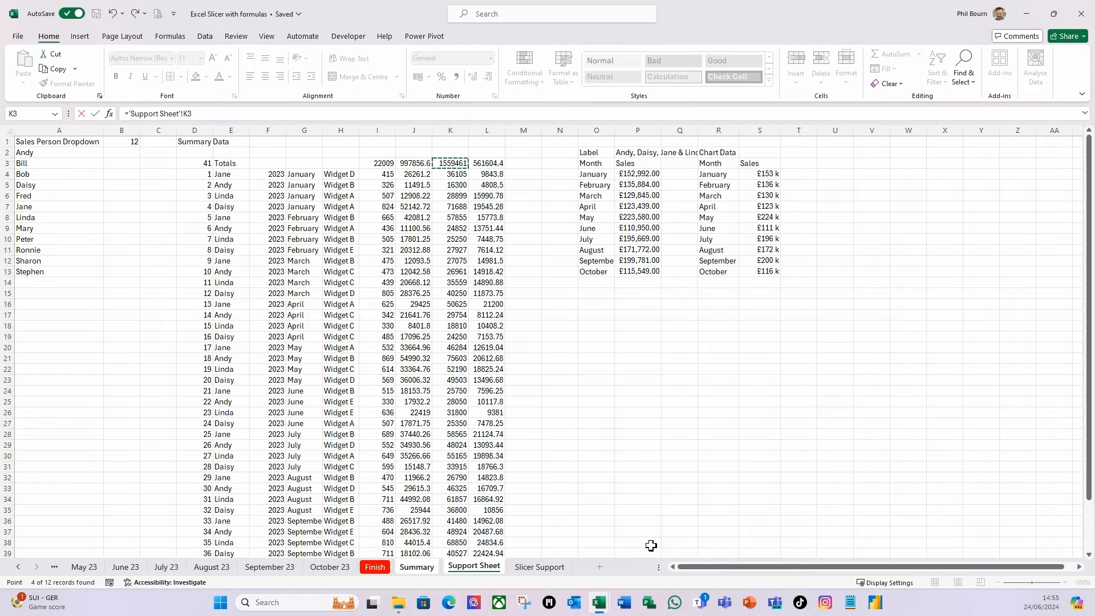
key("Return")
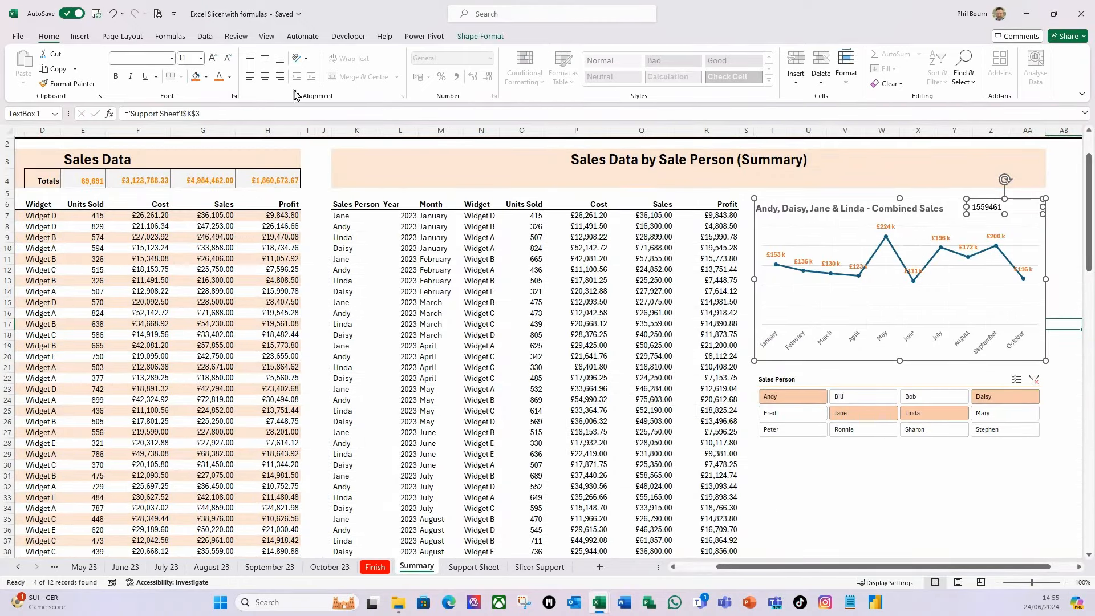
Format the linked text box with right and middle alignment and an orange bold font.
left_click(279, 79)
left_click(280, 78)
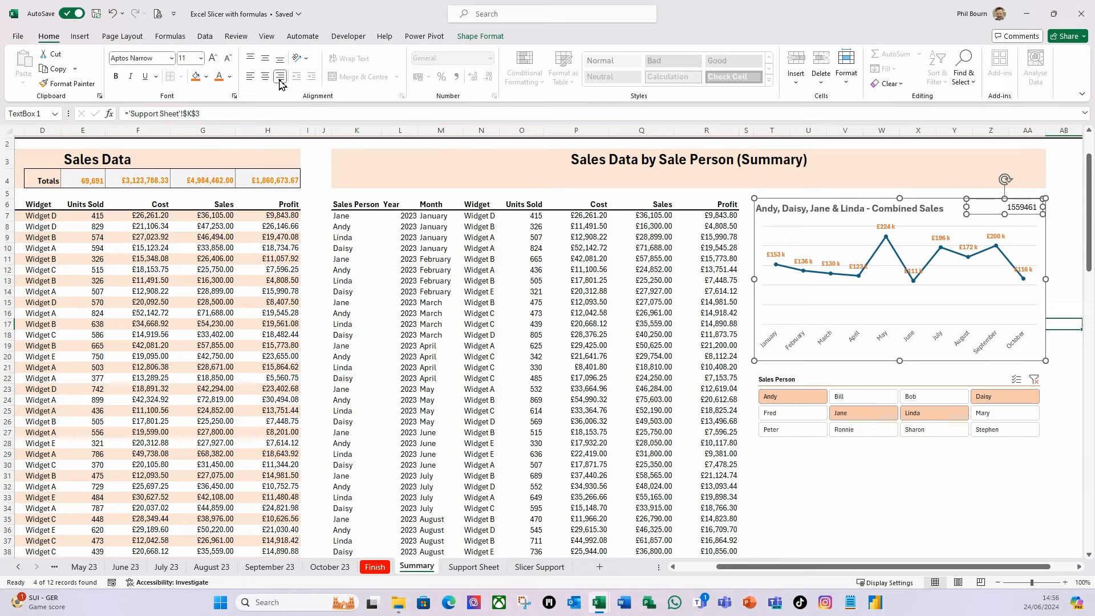
left_click(270, 61)
left_click(230, 77)
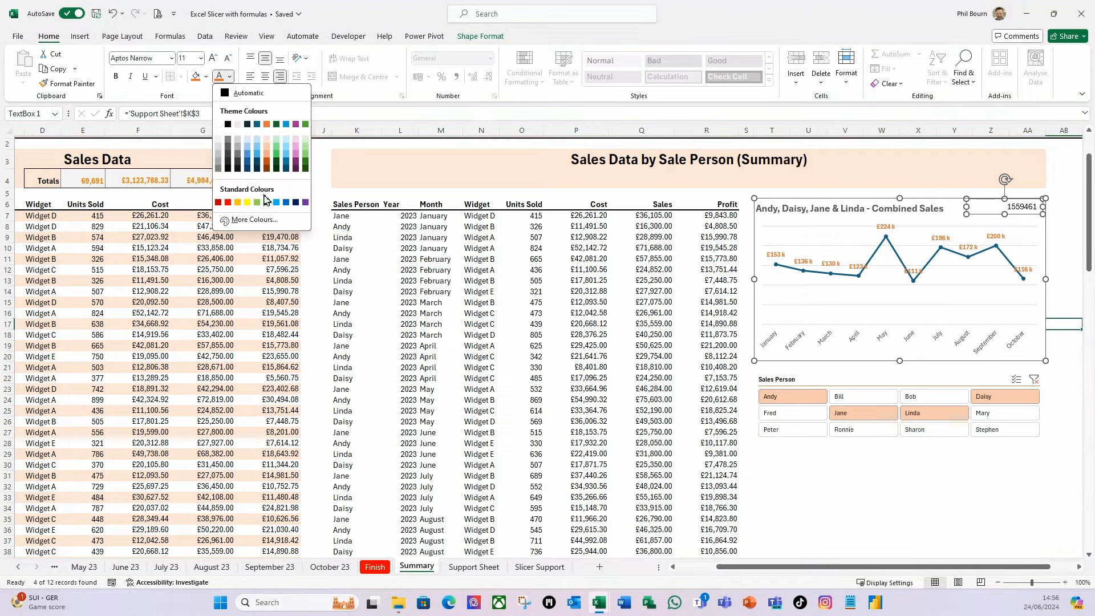
left_click(269, 127)
left_click(118, 78)
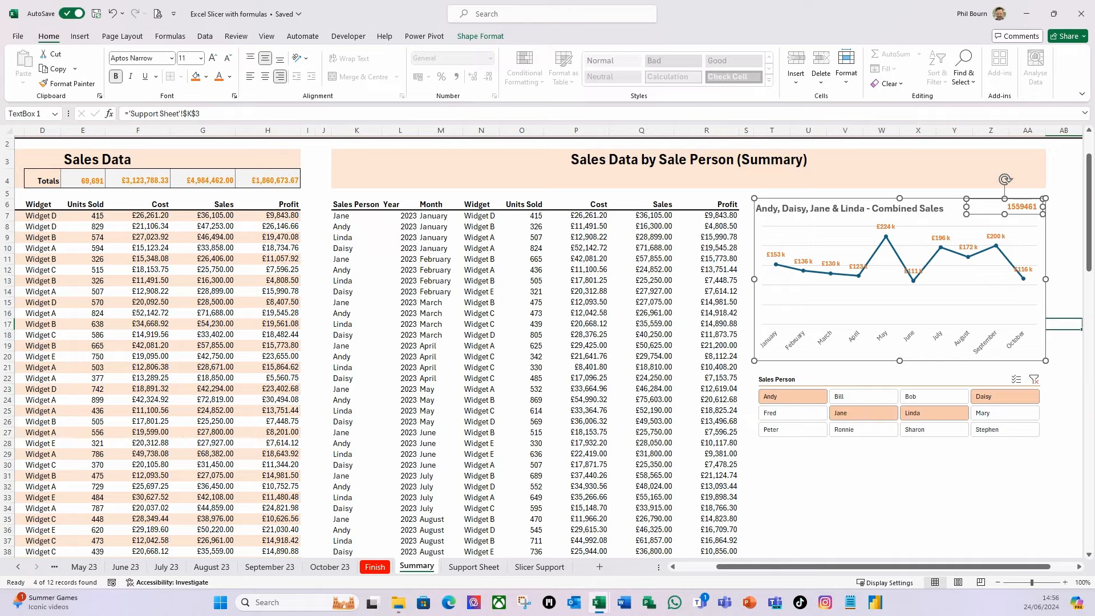
Format cell K3 on the Support Sheet as Currency, return to the Summary sheet and deselect the text box.
left_click(484, 567)
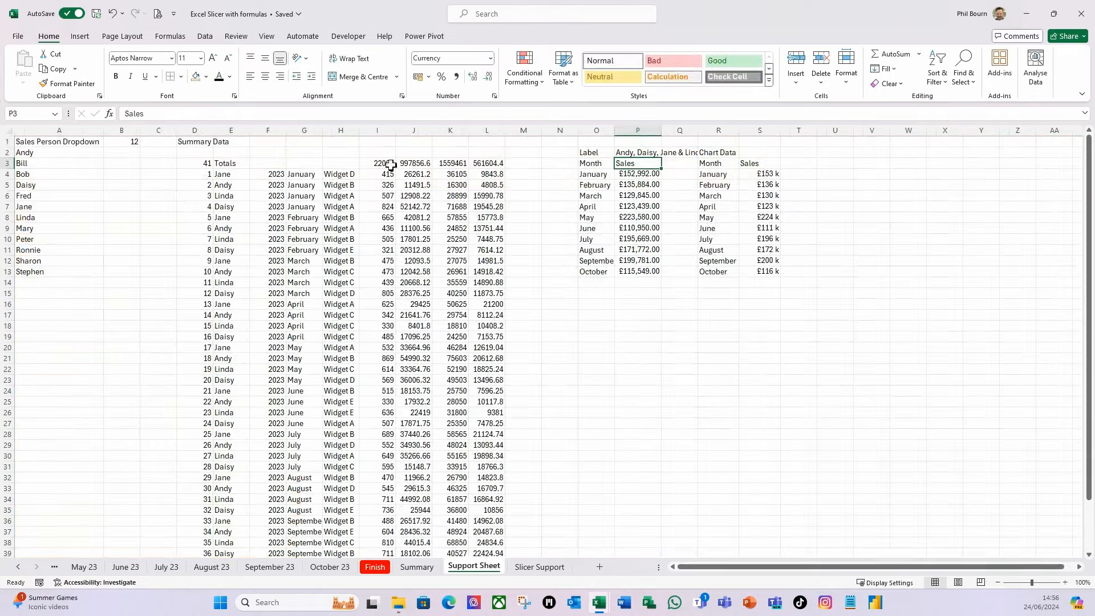
left_click(450, 163)
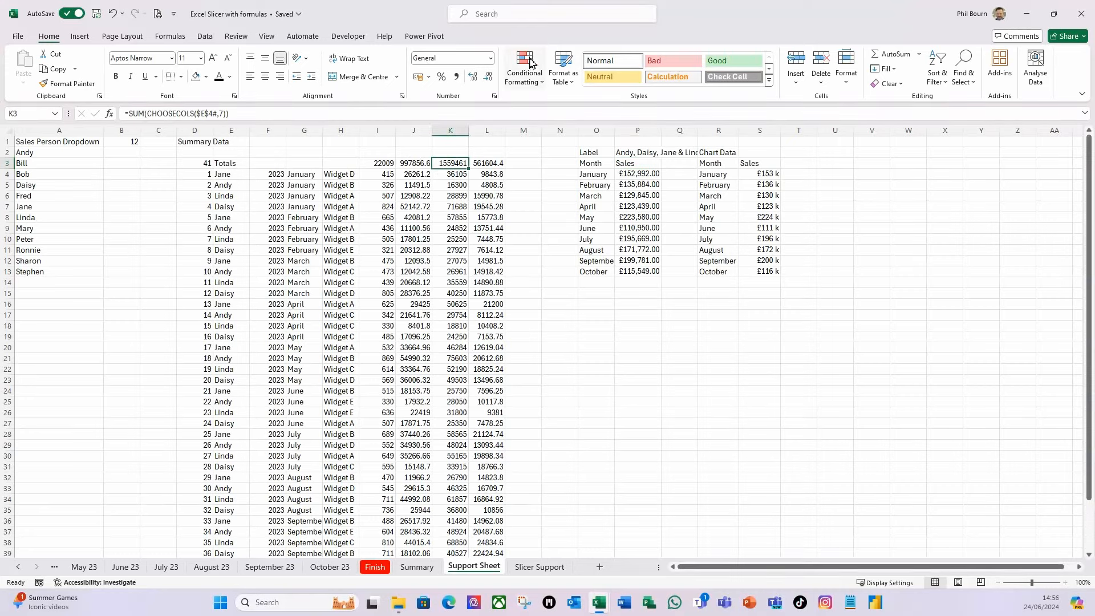
left_click(490, 58)
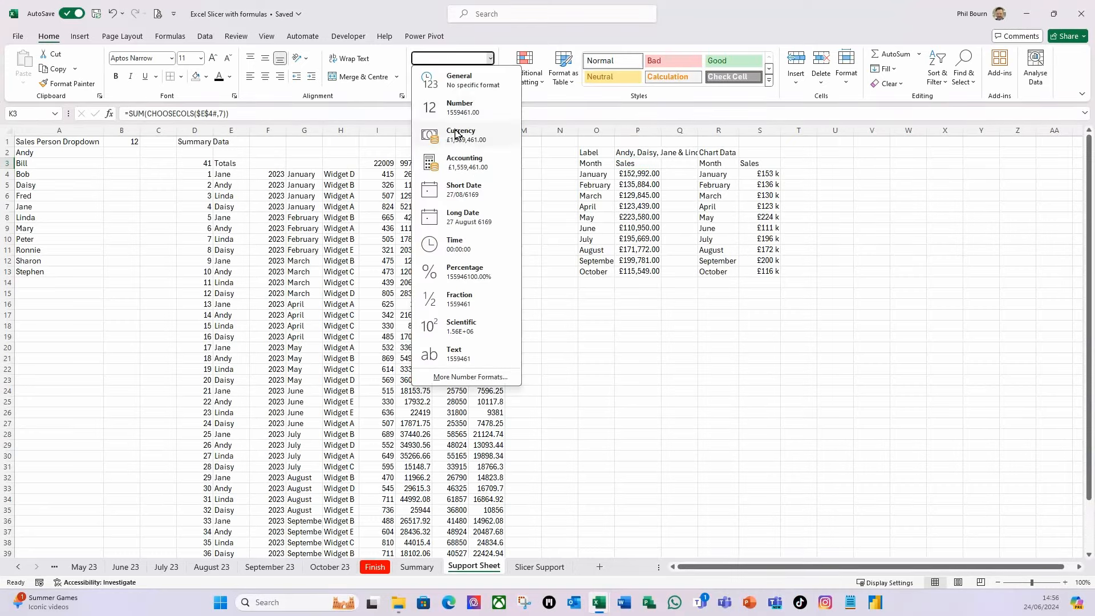
left_click(457, 137)
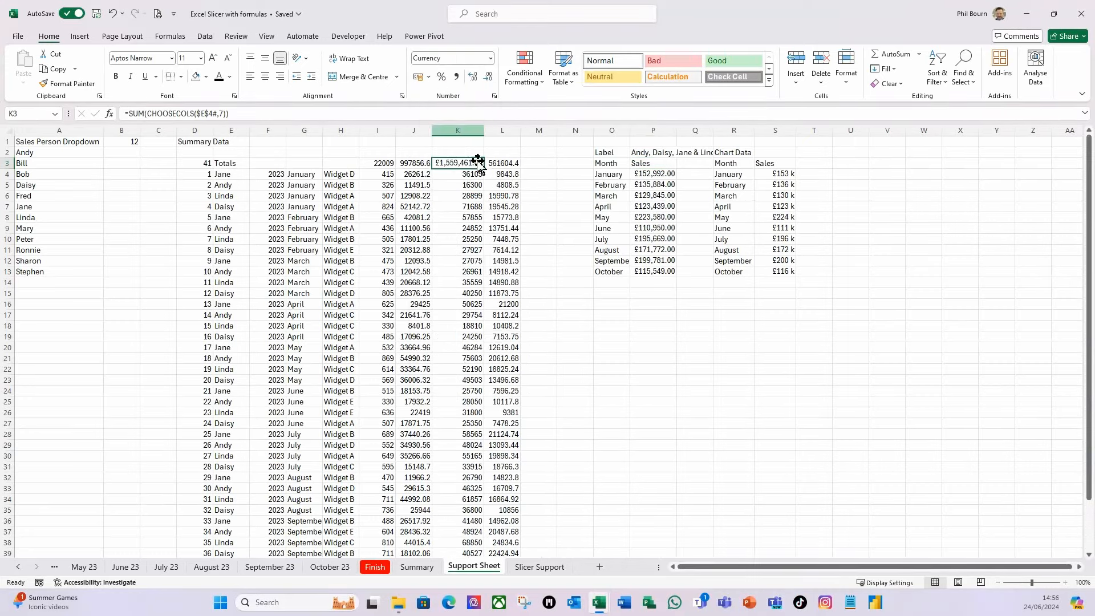
left_click(416, 567)
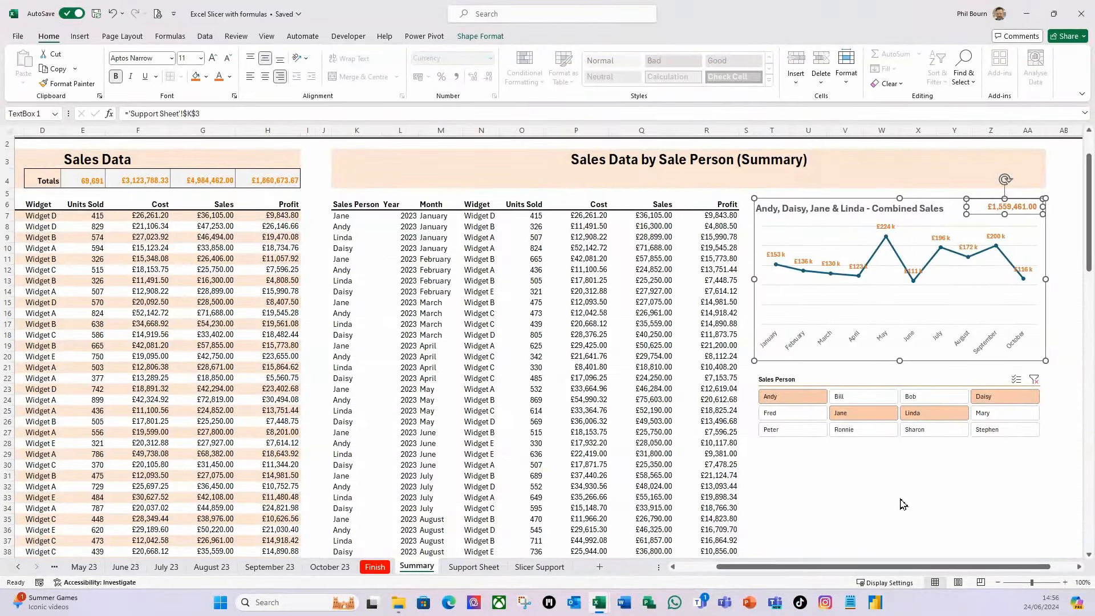
left_click(904, 504)
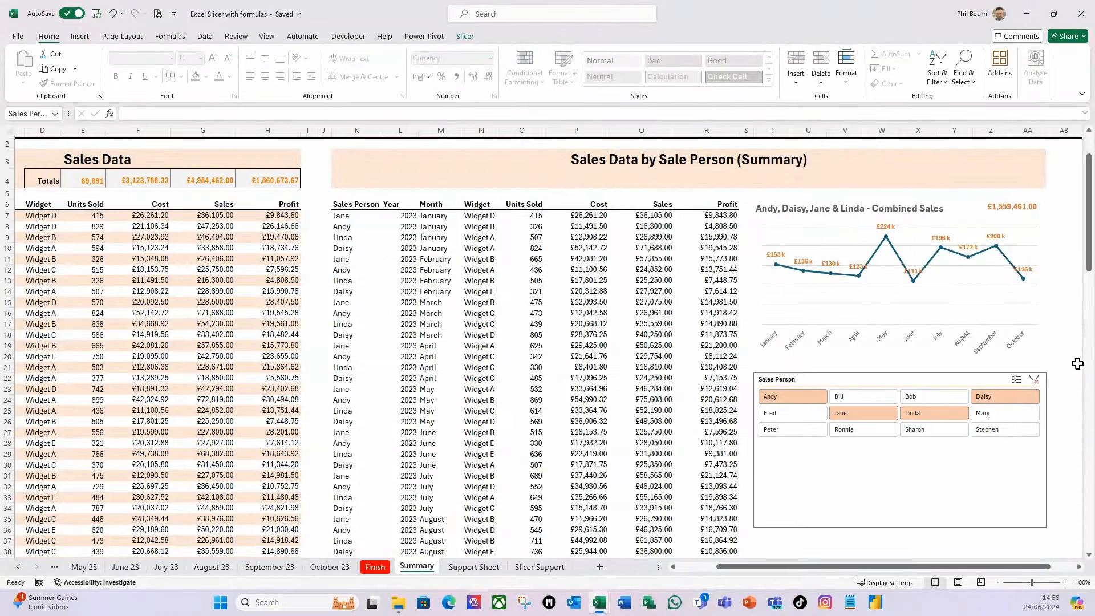
left_click(1077, 364)
Test the chart total by filtering the slicer on two single sales persons in turn, and add a third to the second selection.
left_click(801, 397)
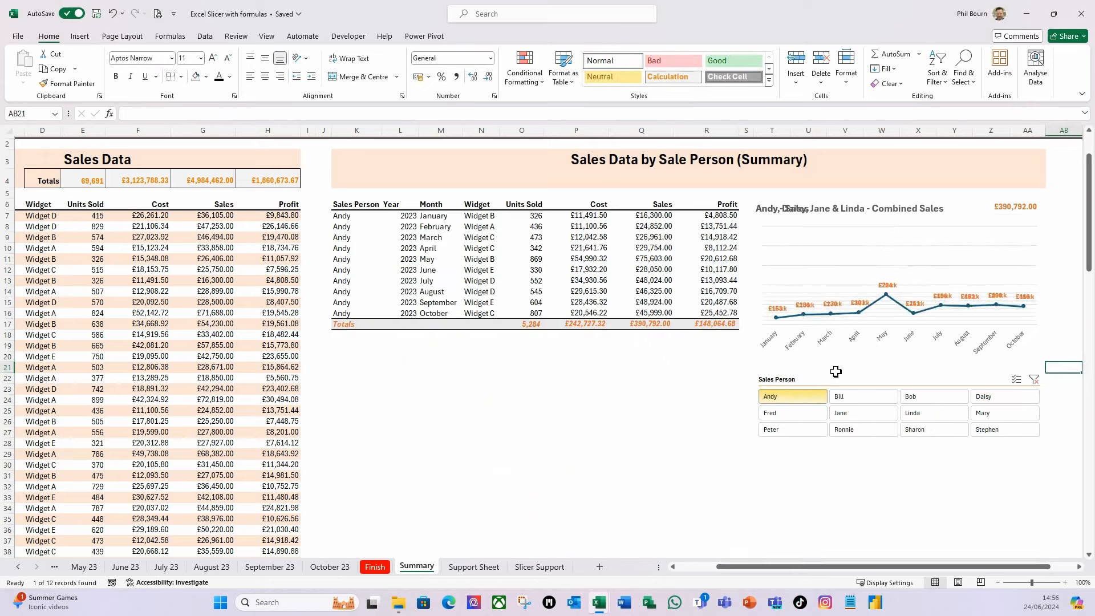
left_click(877, 415)
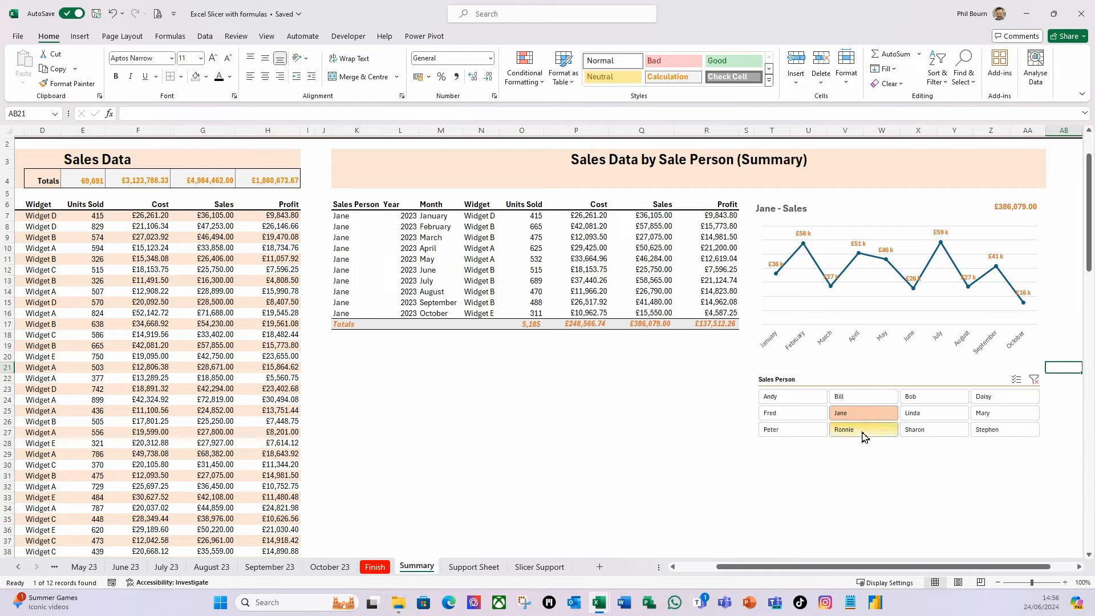
left_click(864, 436, "ctrl")
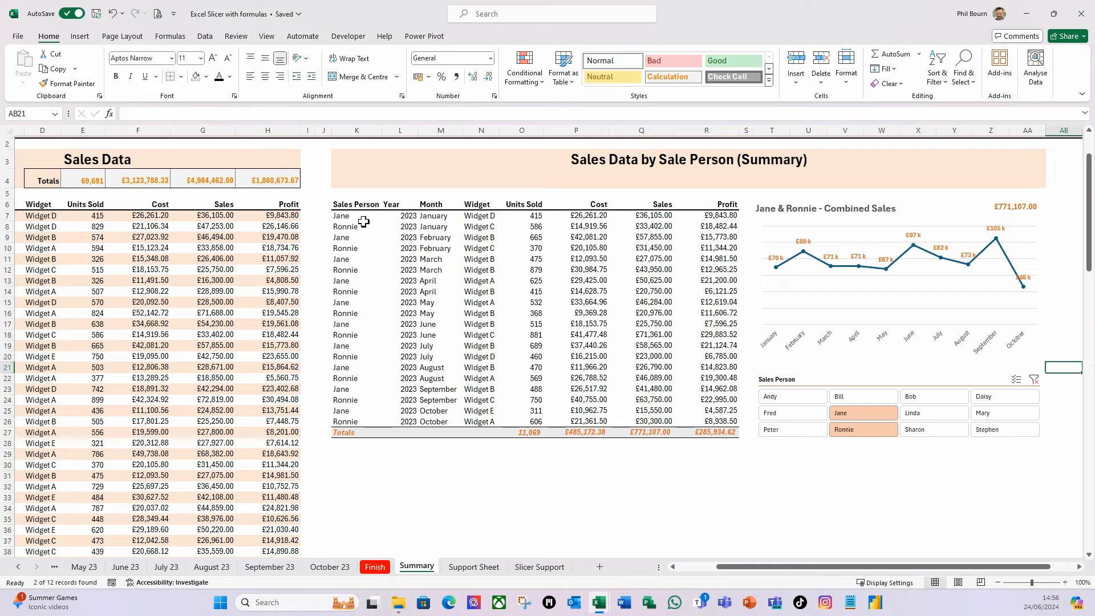
Start a formula-based conditional formatting rule for the summary table K7:R27 using =if(k7<>"",if(mod(row(),2)=1,true,false),false).
left_click_drag(344, 221, 697, 433)
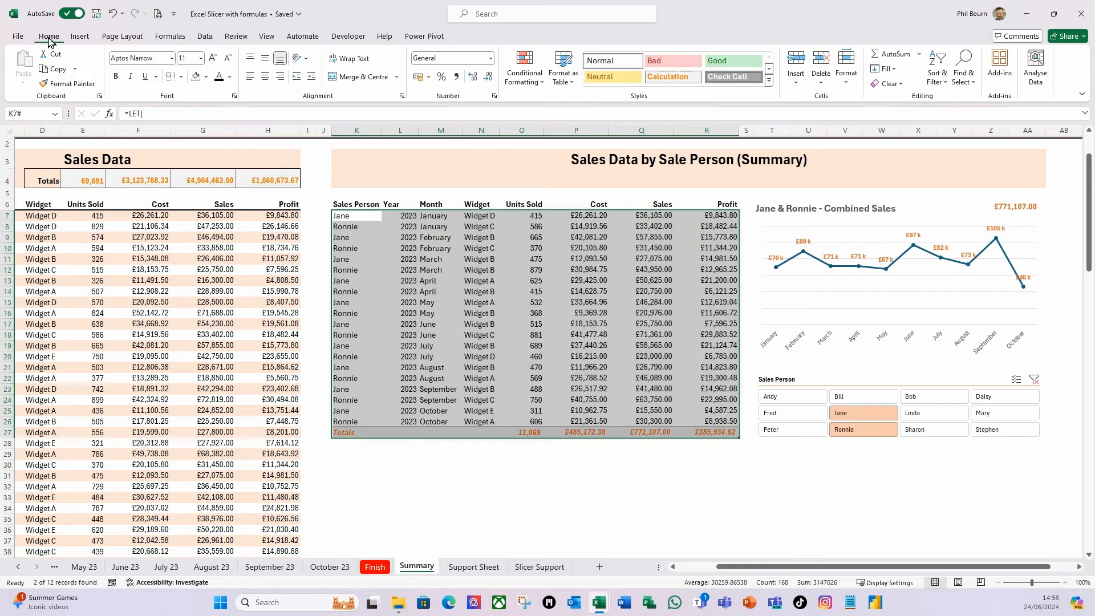
left_click(542, 83)
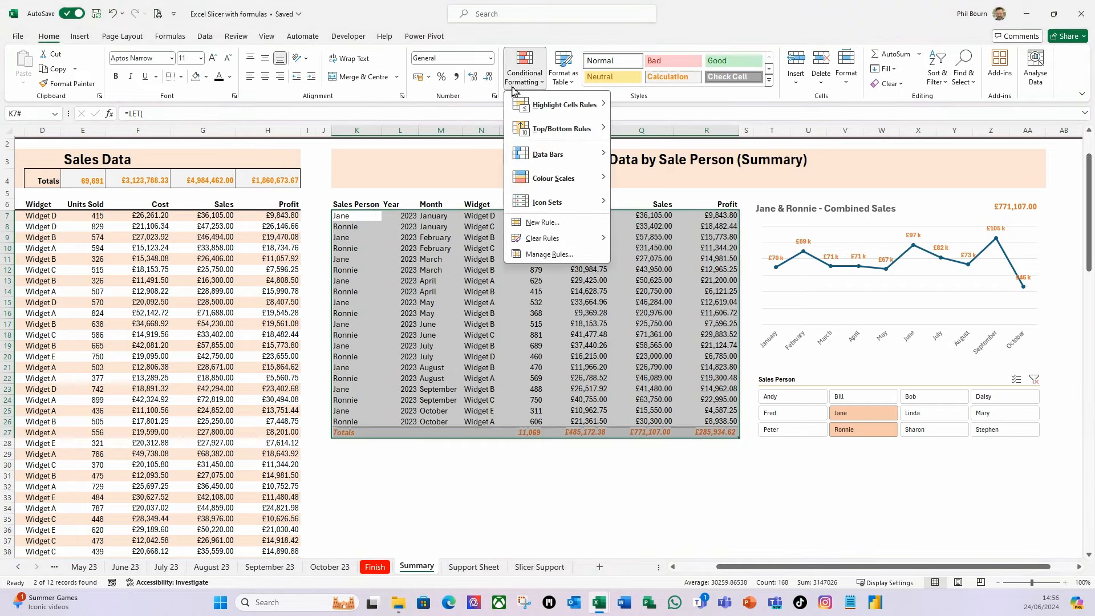
left_click(554, 223)
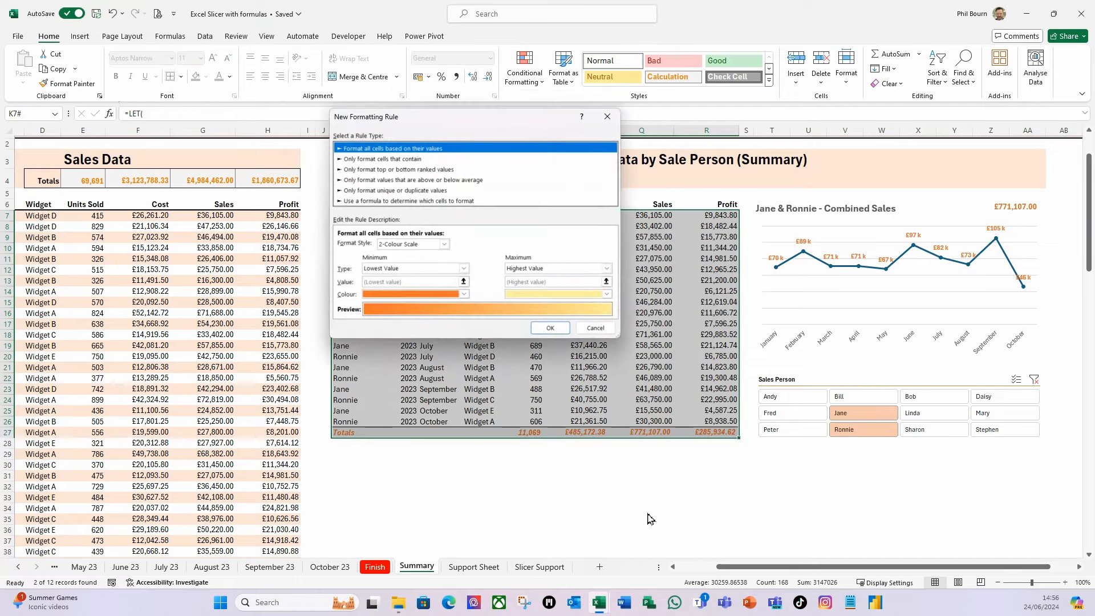
left_click(389, 202)
left_click_drag(445, 119, 461, 291)
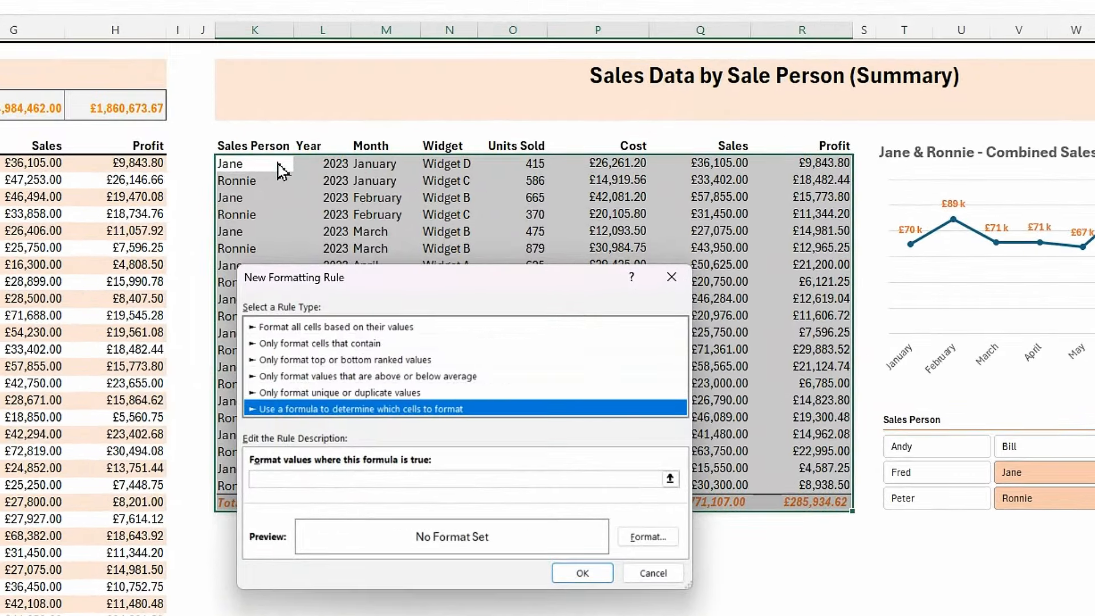
left_click(310, 482)
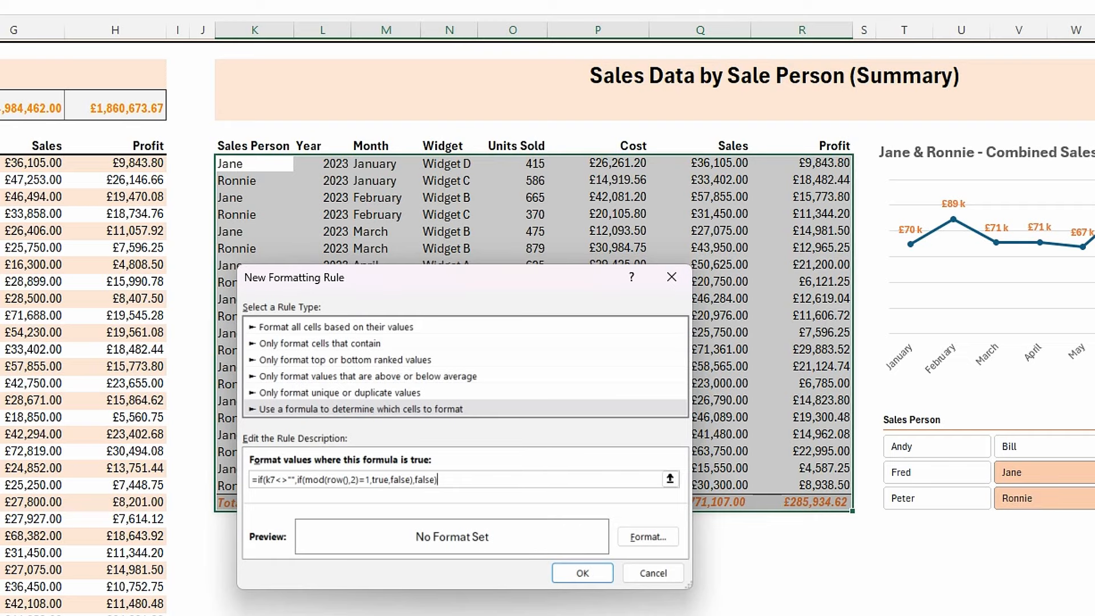
Give the new row-banding rule a light orange fill and apply it to the summary table.
left_click(651, 538)
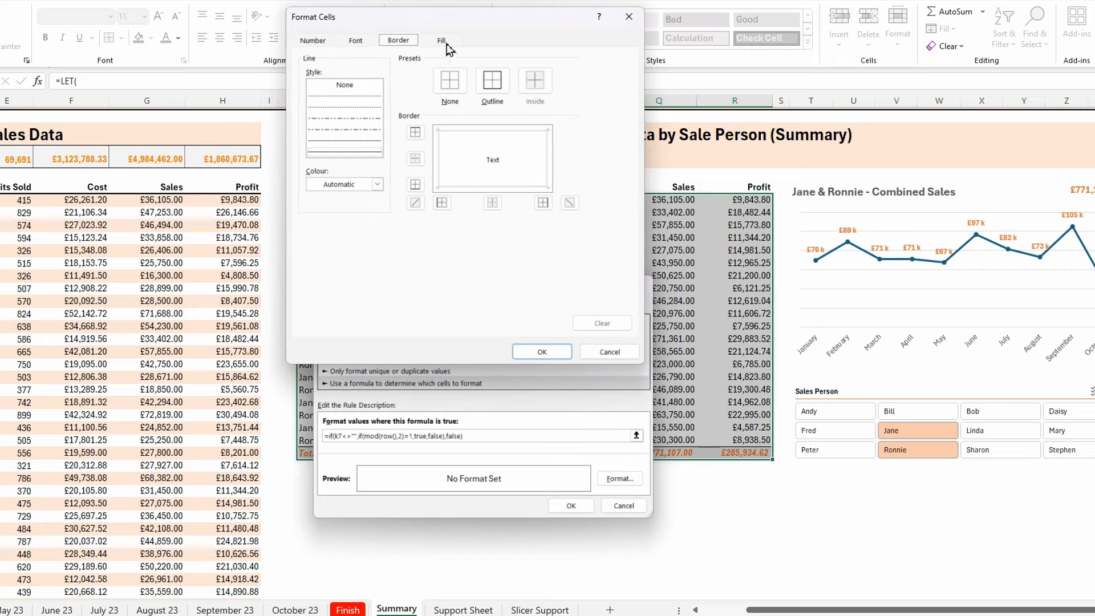
left_click(446, 44)
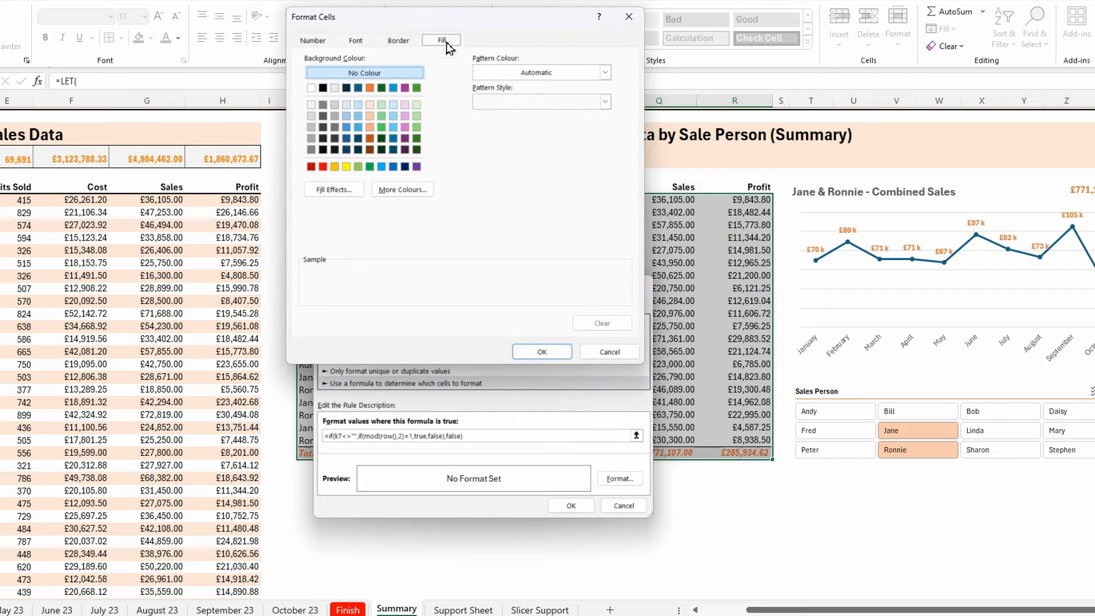
left_click(370, 106)
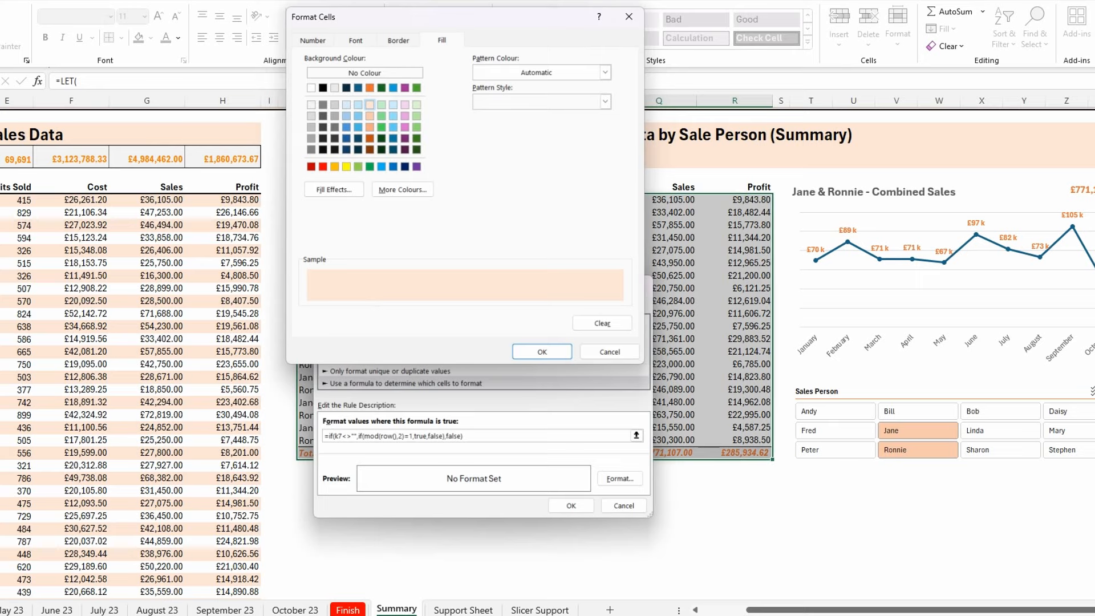
left_click(552, 353)
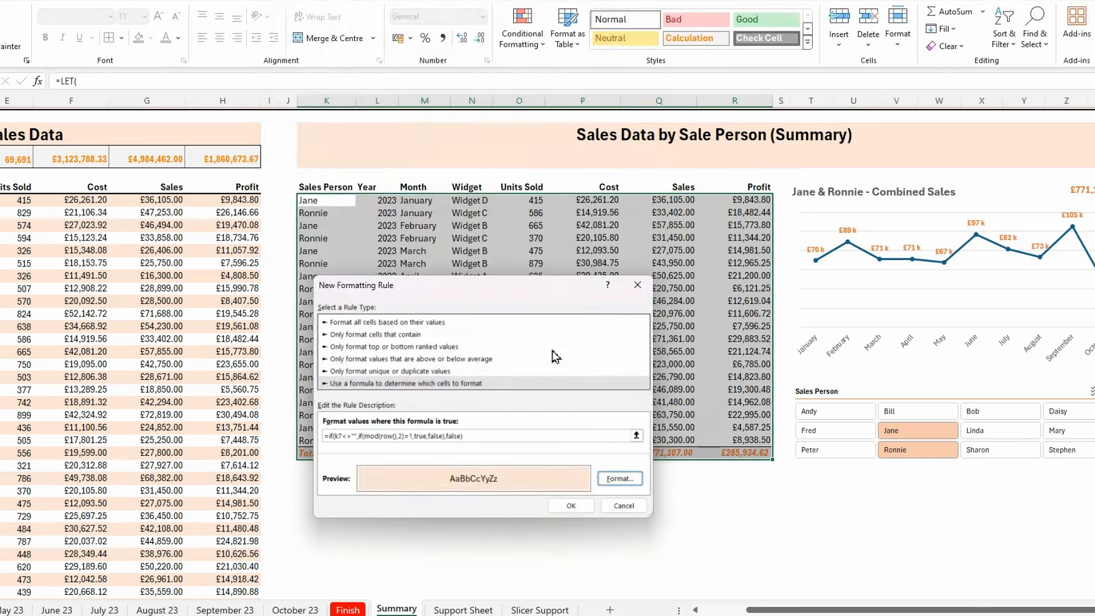
left_click(571, 505)
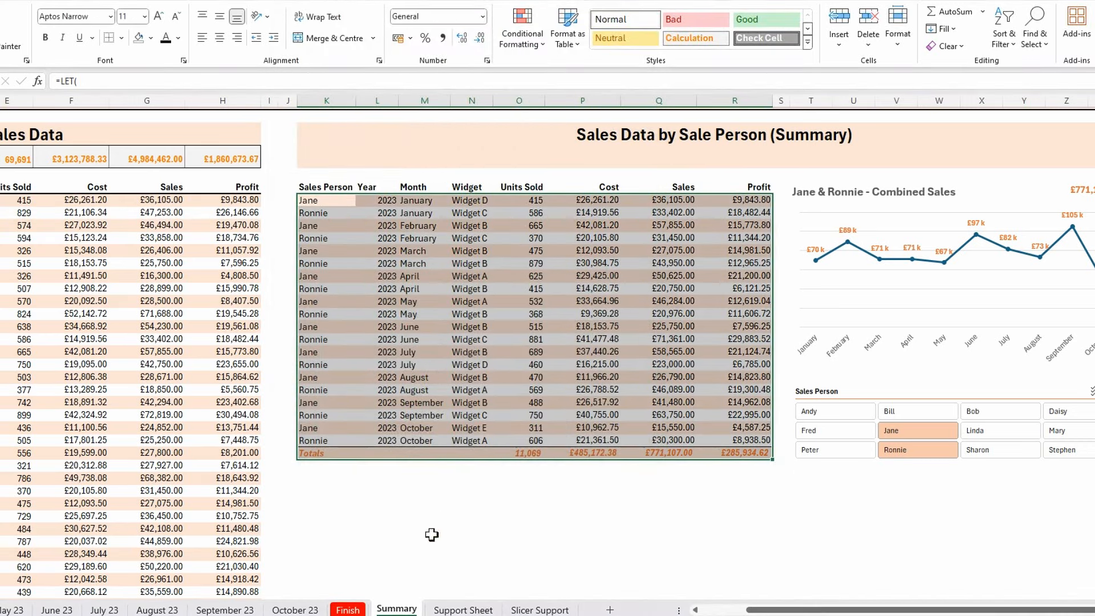
Delete the duplicate Totals conditional formatting rule that applies to =$L$9:$R$9.
left_click(542, 47)
left_click(539, 245)
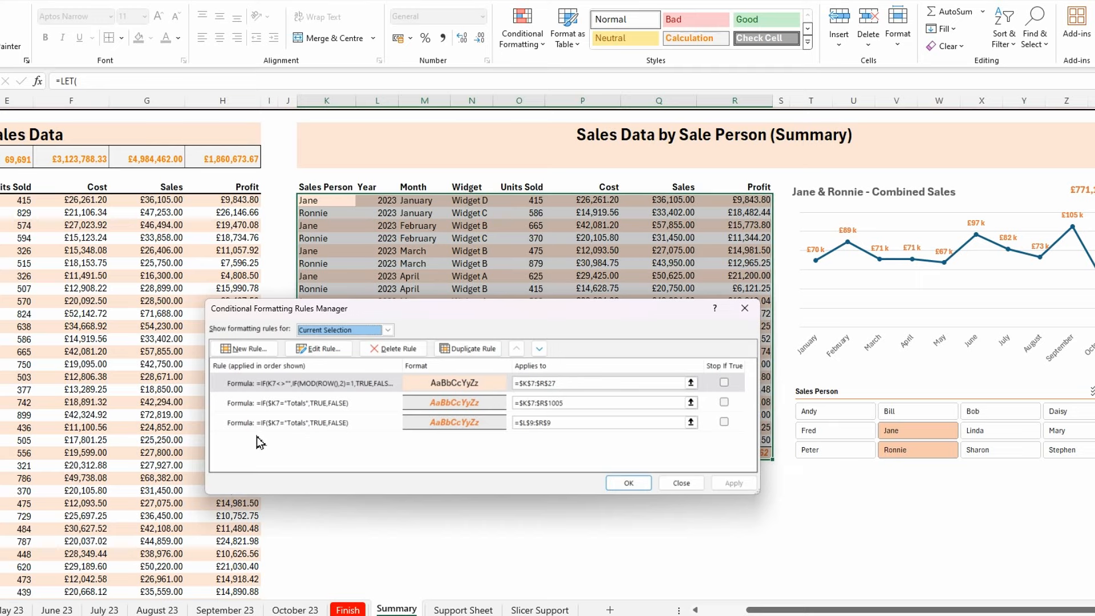
left_click(297, 428)
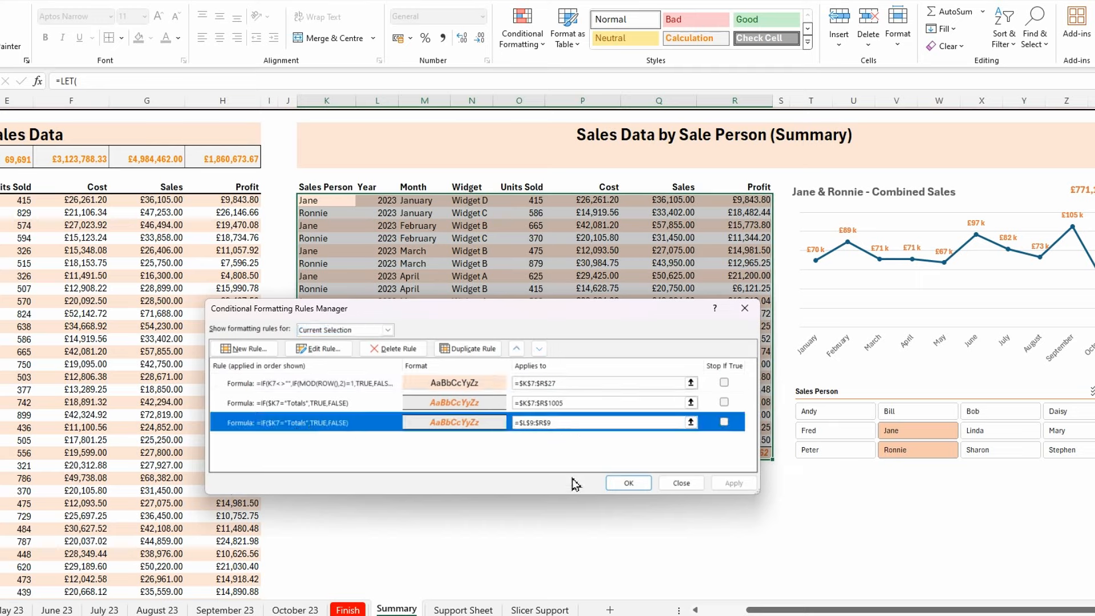
left_click(399, 355)
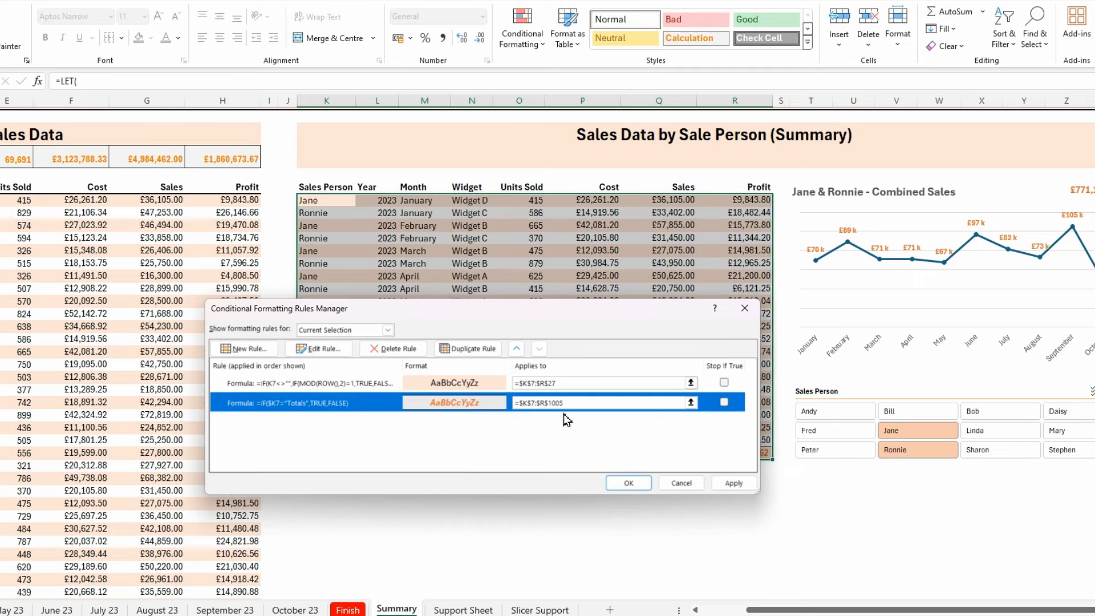
Move the remaining Totals rule above the row-banding rule and enable Stop If True for it.
left_click(516, 348)
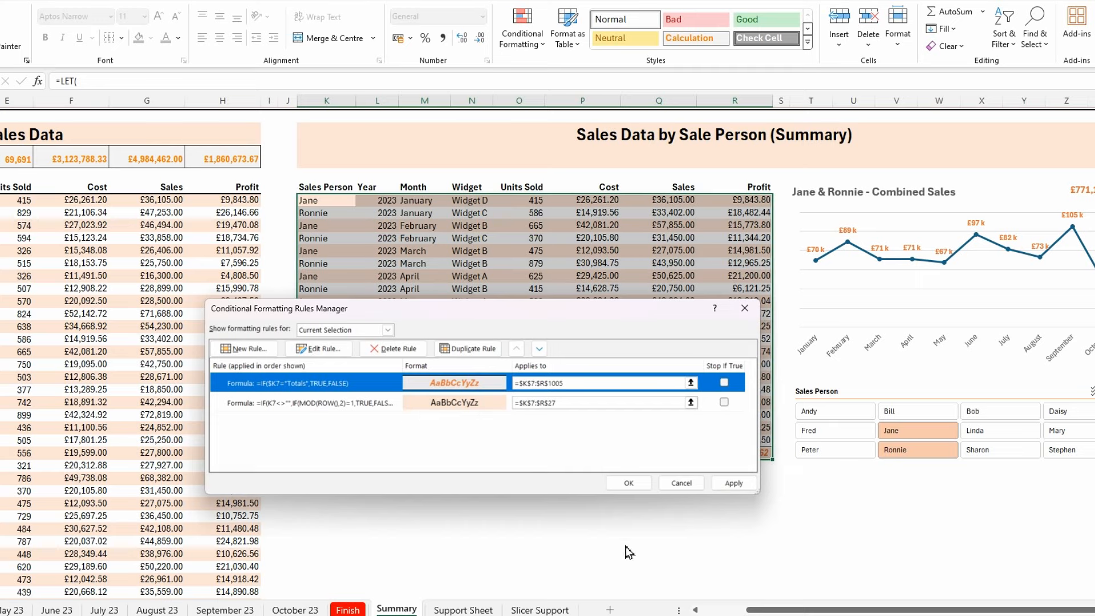
left_click(725, 384)
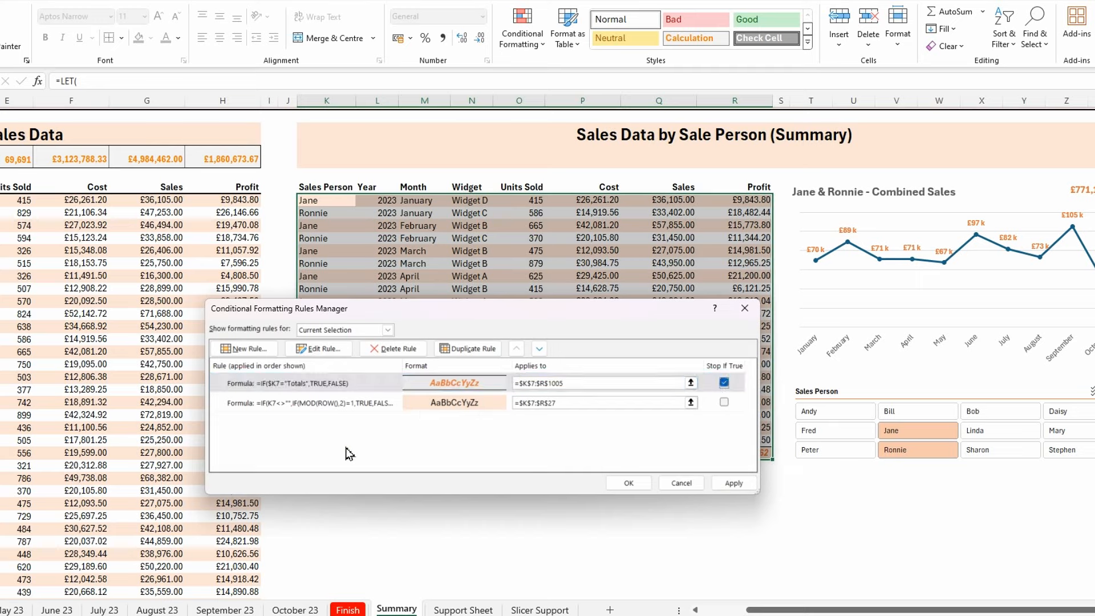
Extend the row-banding rule's range to =$K$7:$R$1005 and apply the rule changes.
left_click(353, 406)
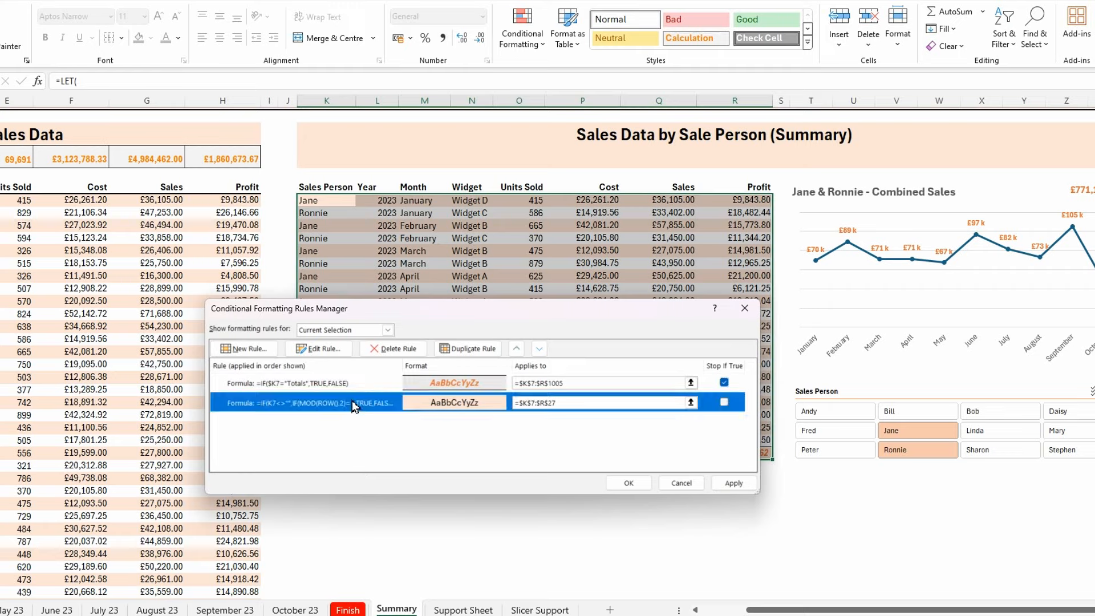
left_click(568, 402)
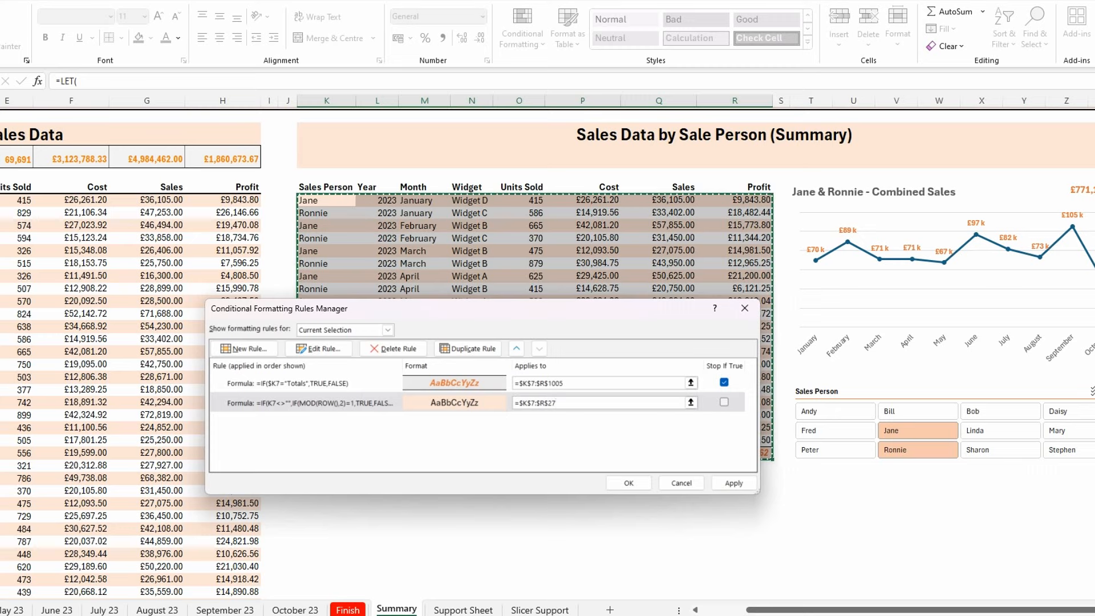
key("BackSpace")
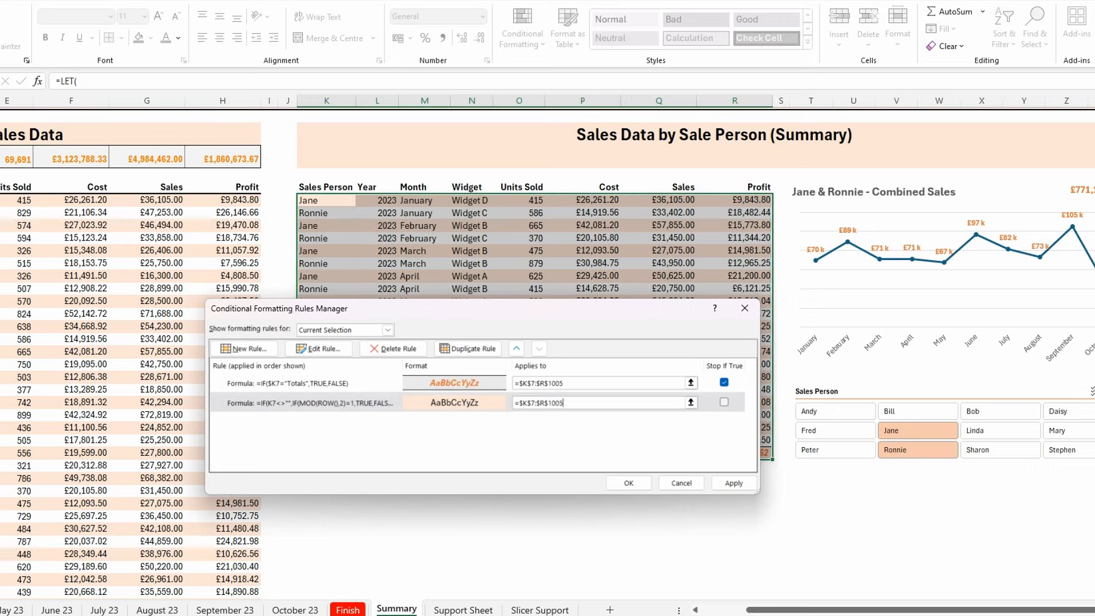
left_click(735, 484)
left_click(635, 482)
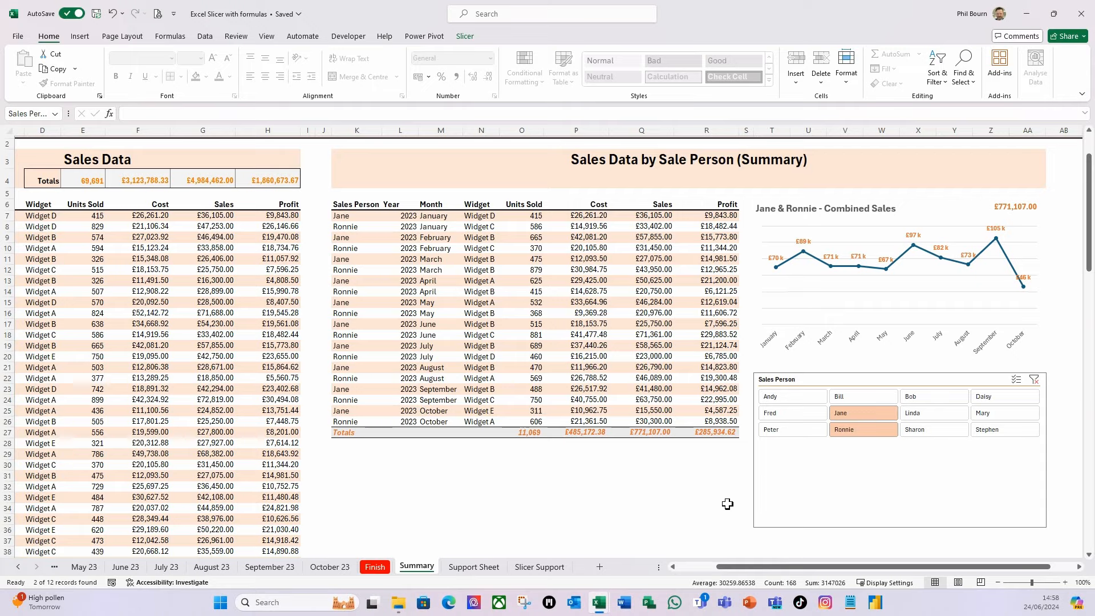
Test the row banding by filtering the slicer on one sales person, a range of several people, and single persons again.
left_click(792, 396)
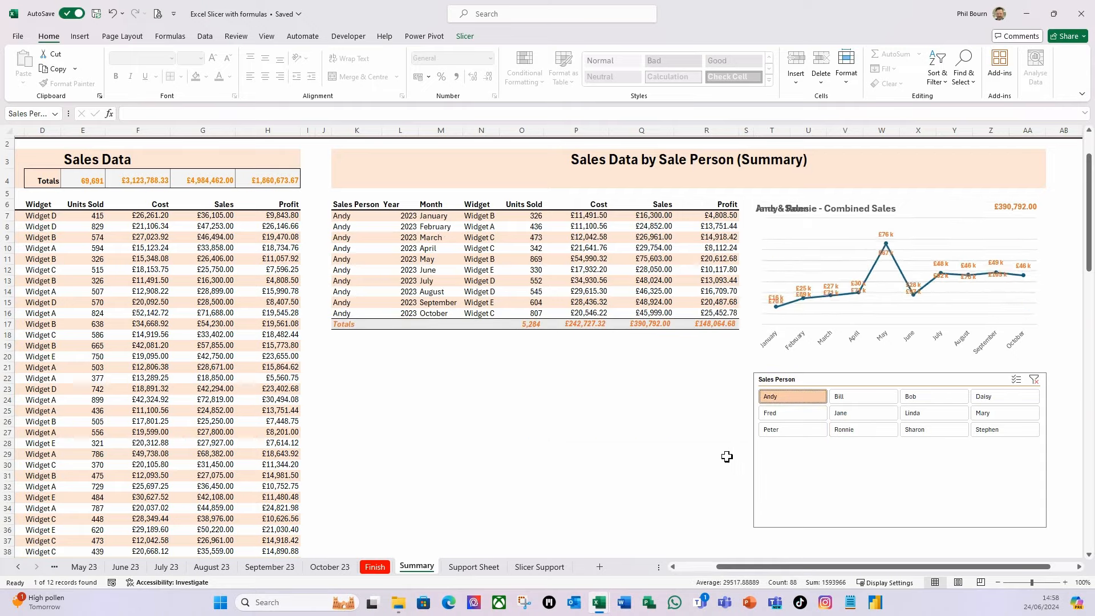
left_click(863, 414, "shift")
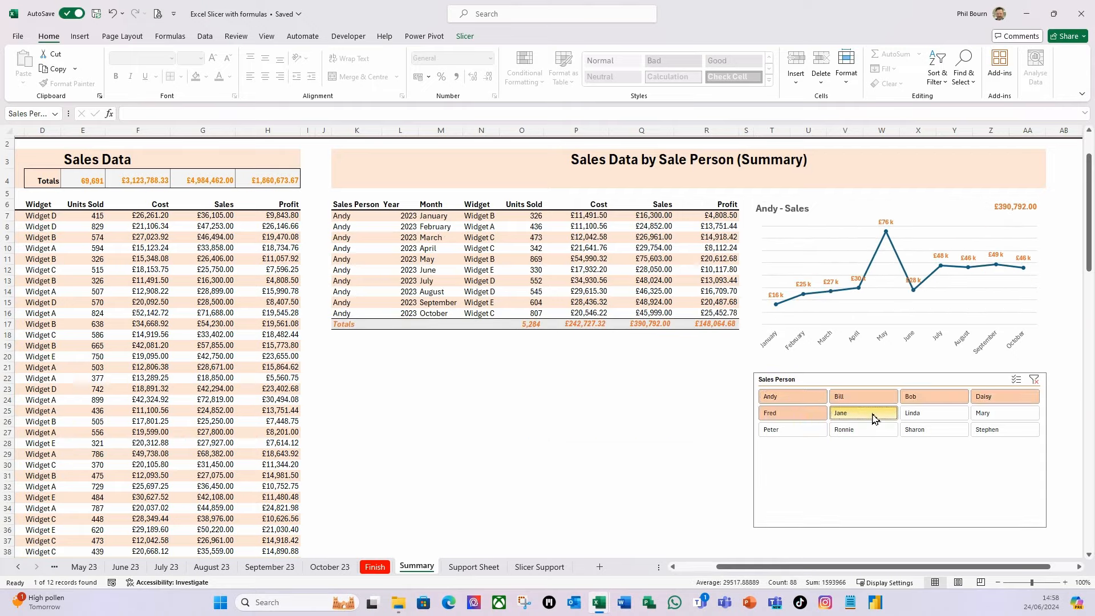
left_click(939, 434, "shift")
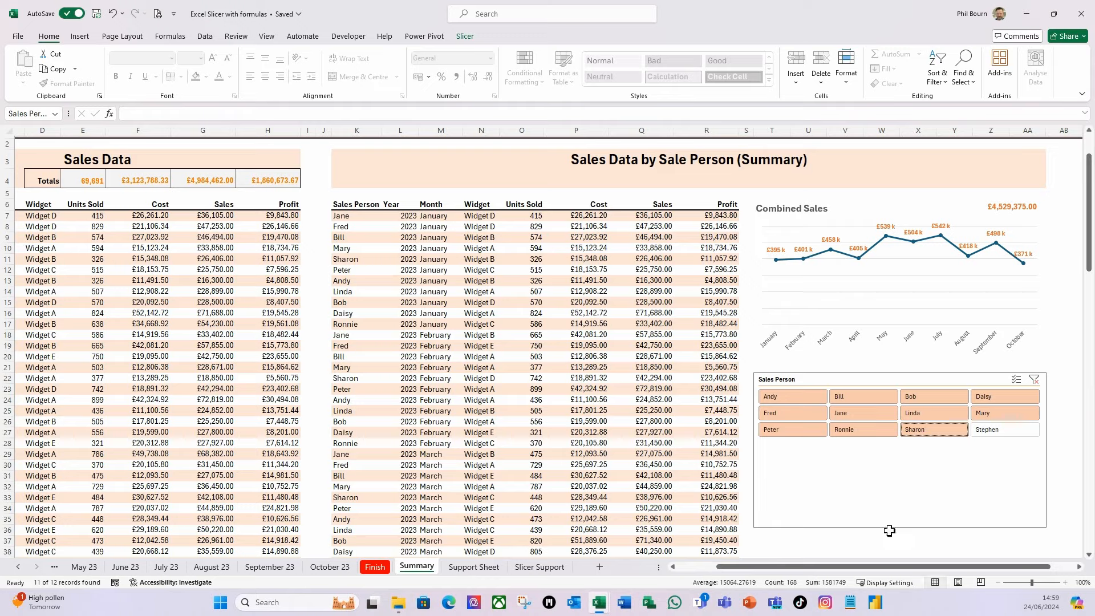
left_click(855, 397)
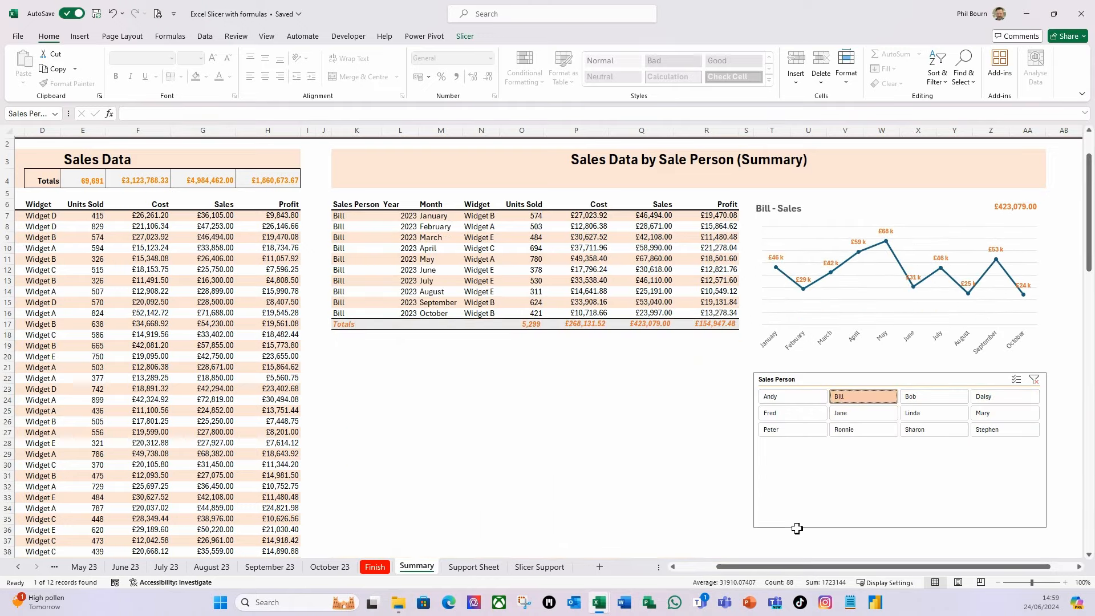
left_click(770, 431)
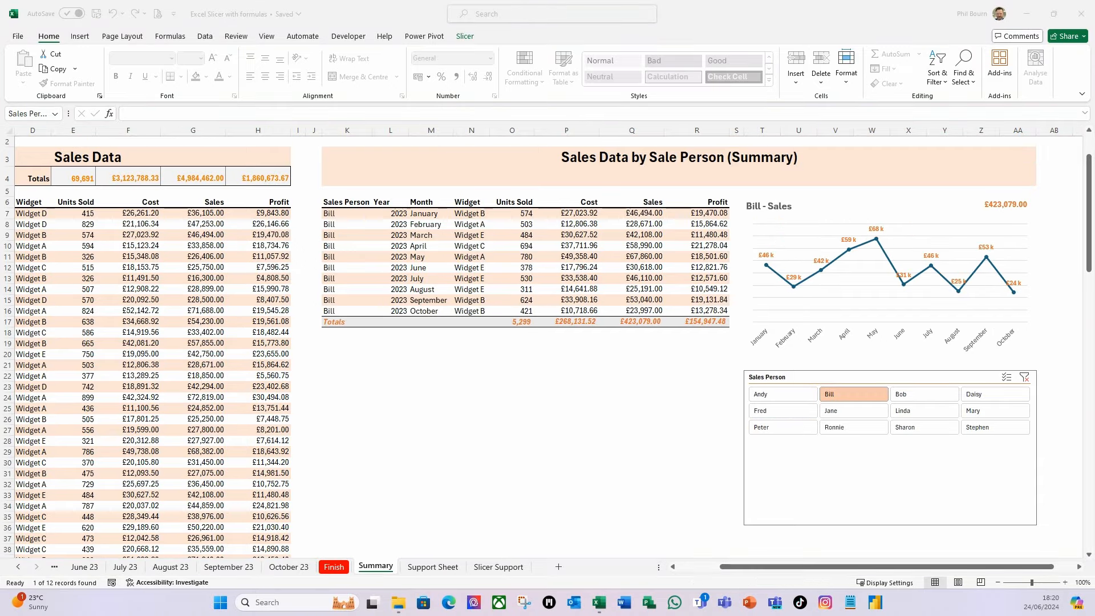
Enter =IF('Slicer Support'!D1<>'Support Sheet'!B1,"Check Slicer","") in cell Y3 of the Summary sheet.
left_click(941, 164)
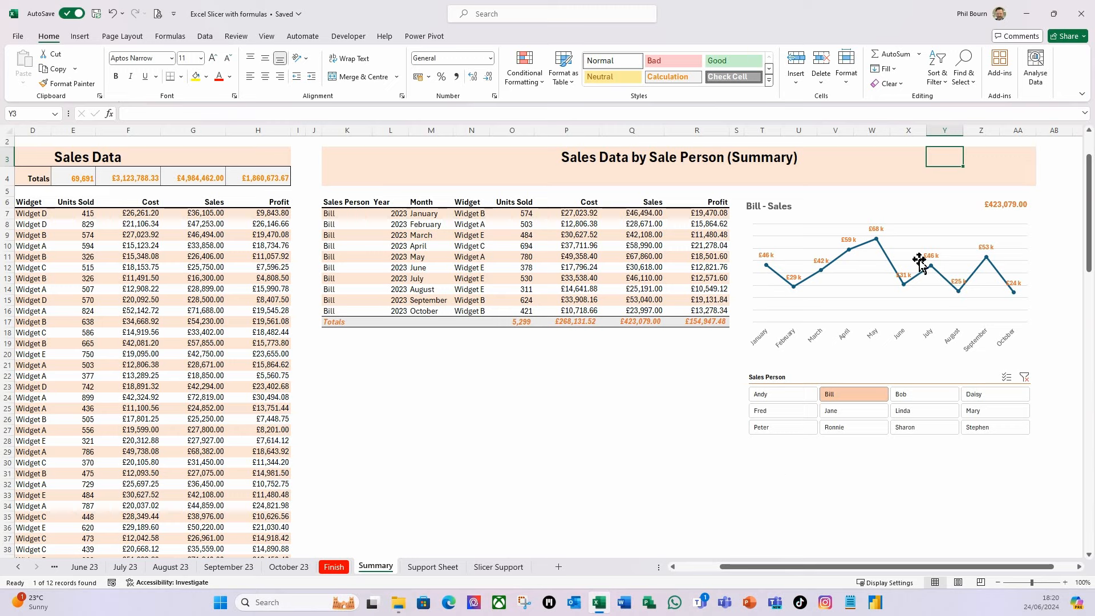
type("=if(")
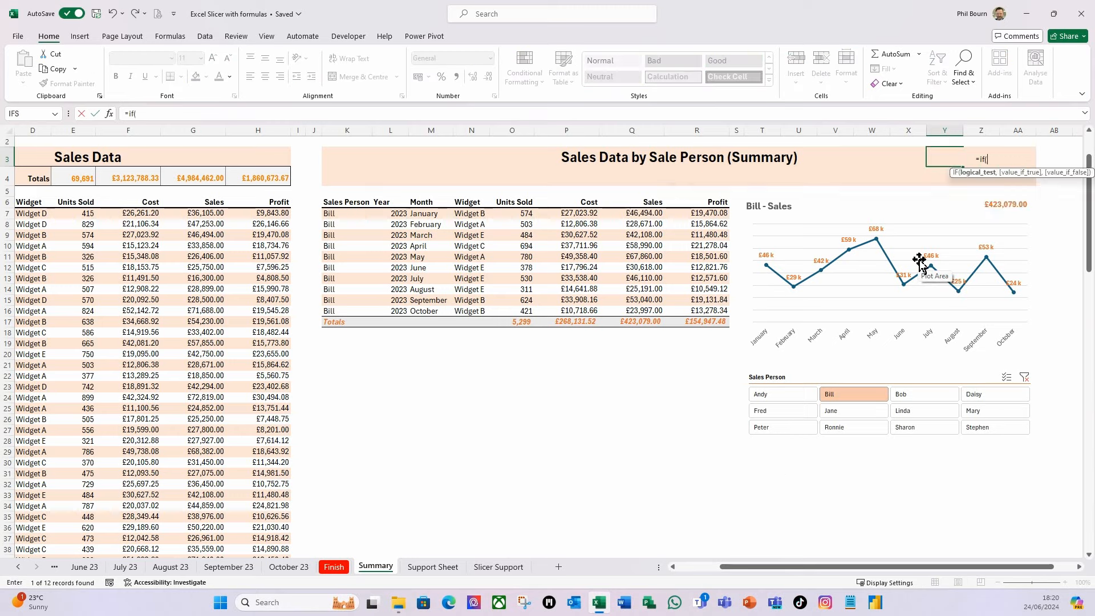
left_click(499, 567)
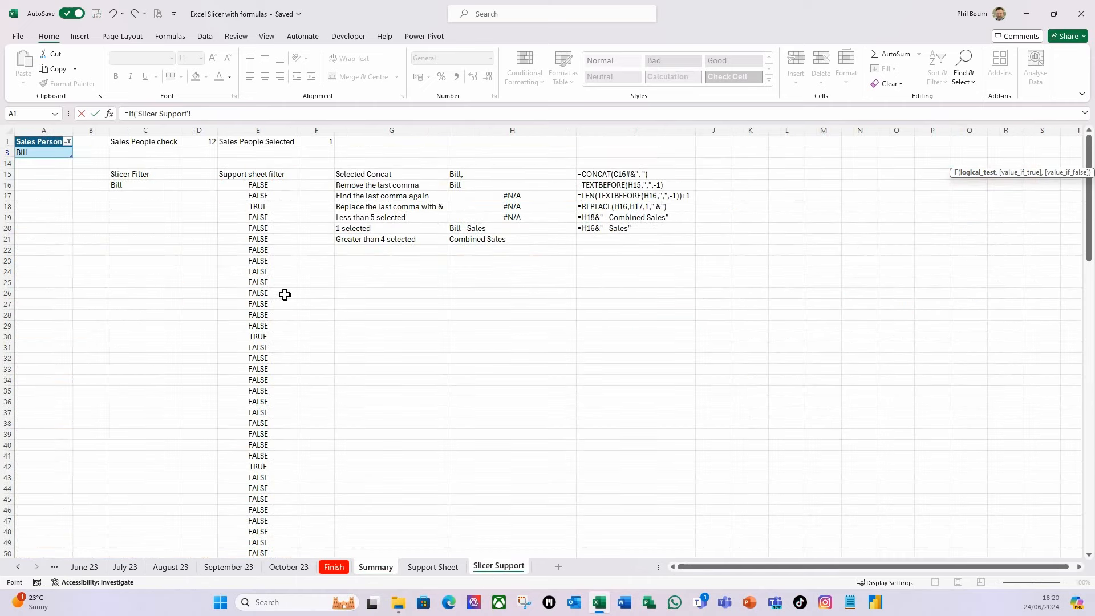
left_click(322, 144)
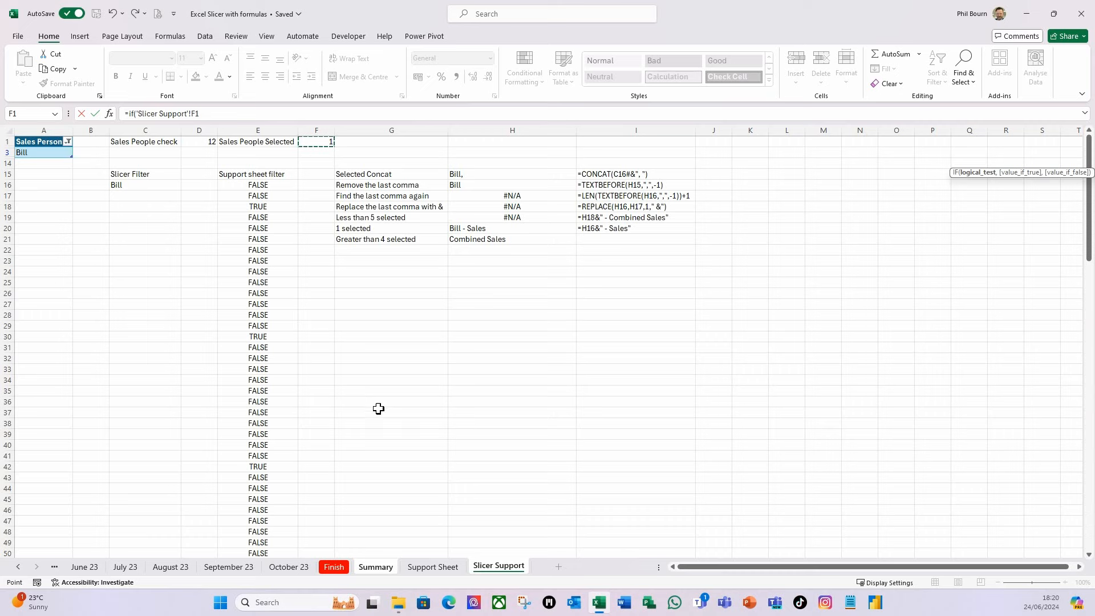
left_click(195, 145)
type("<>")
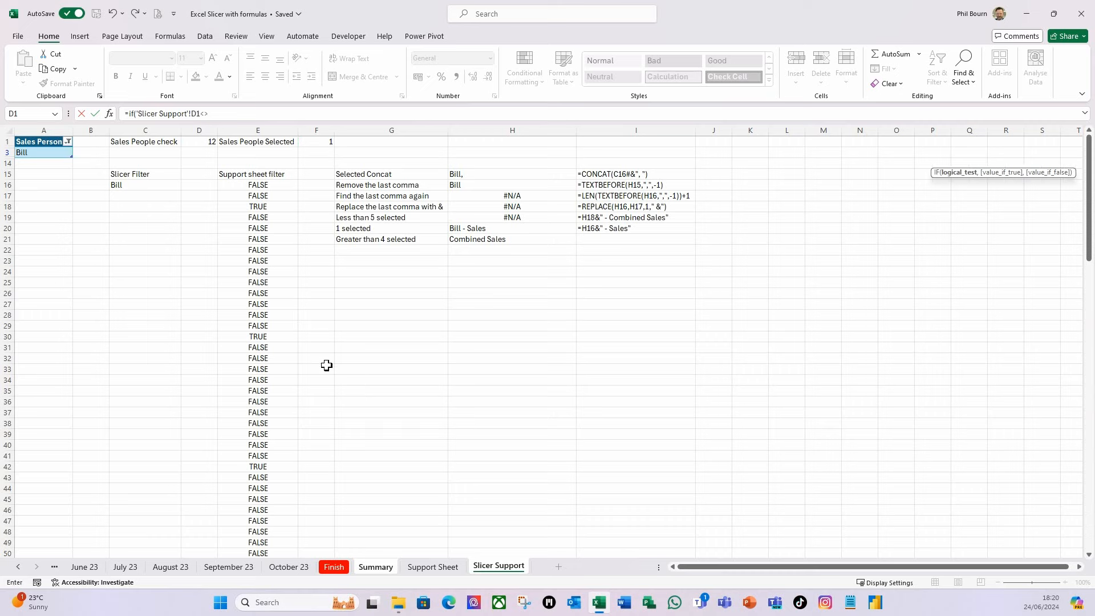
left_click(440, 573)
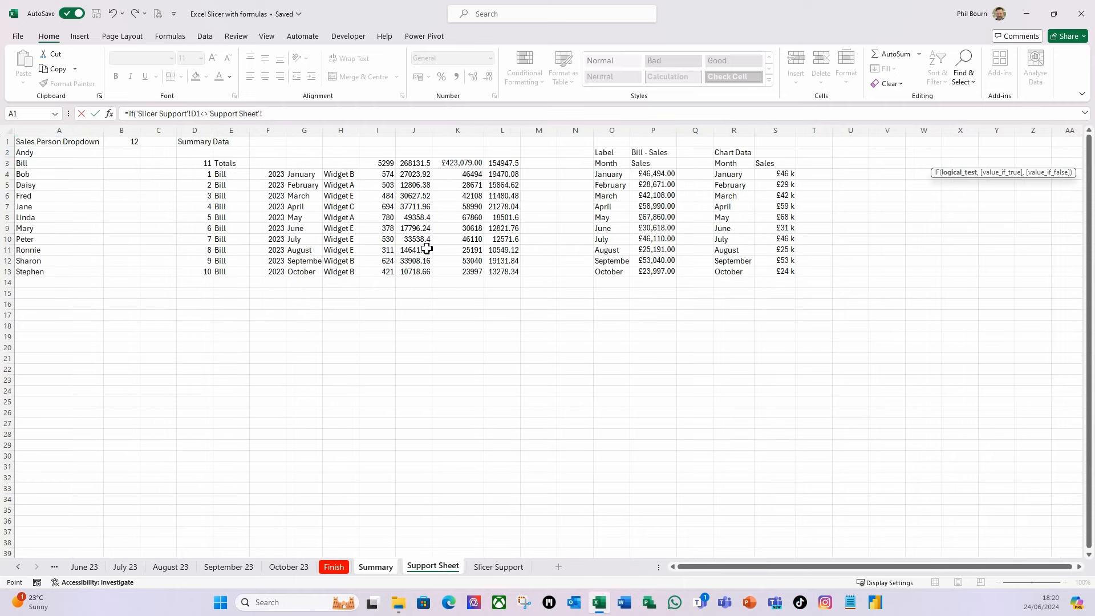
left_click(125, 146)
type(",")
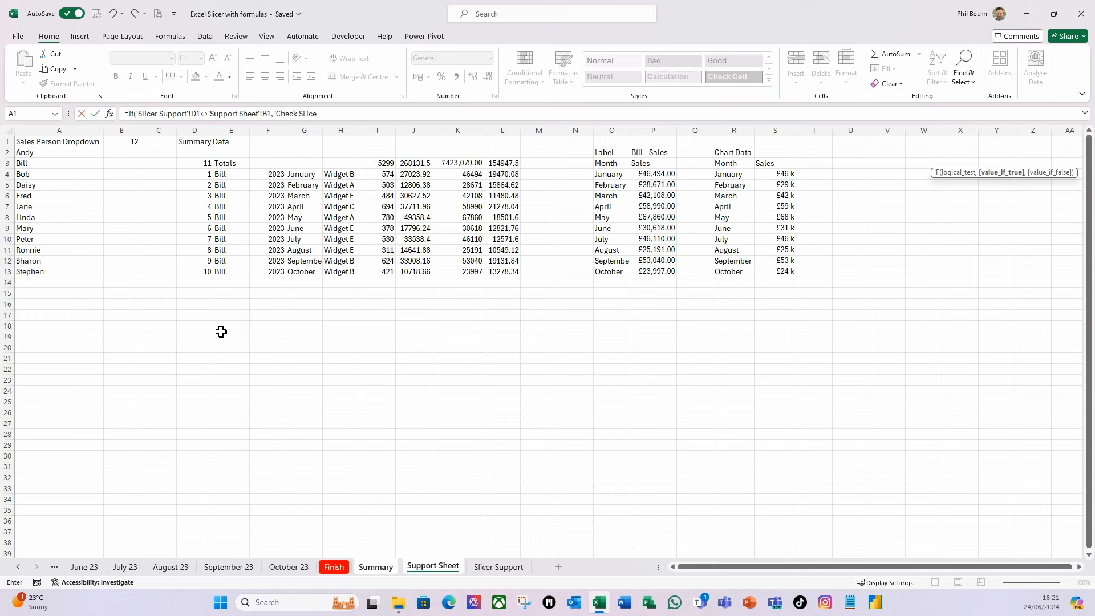
type("\"Check Slicer\",\"\")")
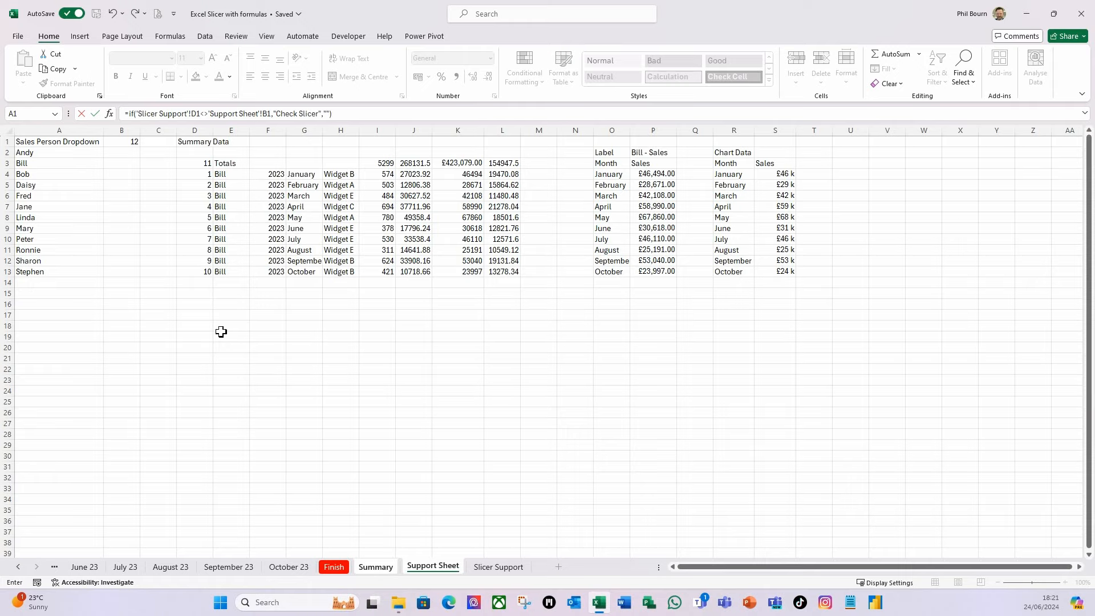
key("Return")
key("ctrl+Page_Up")
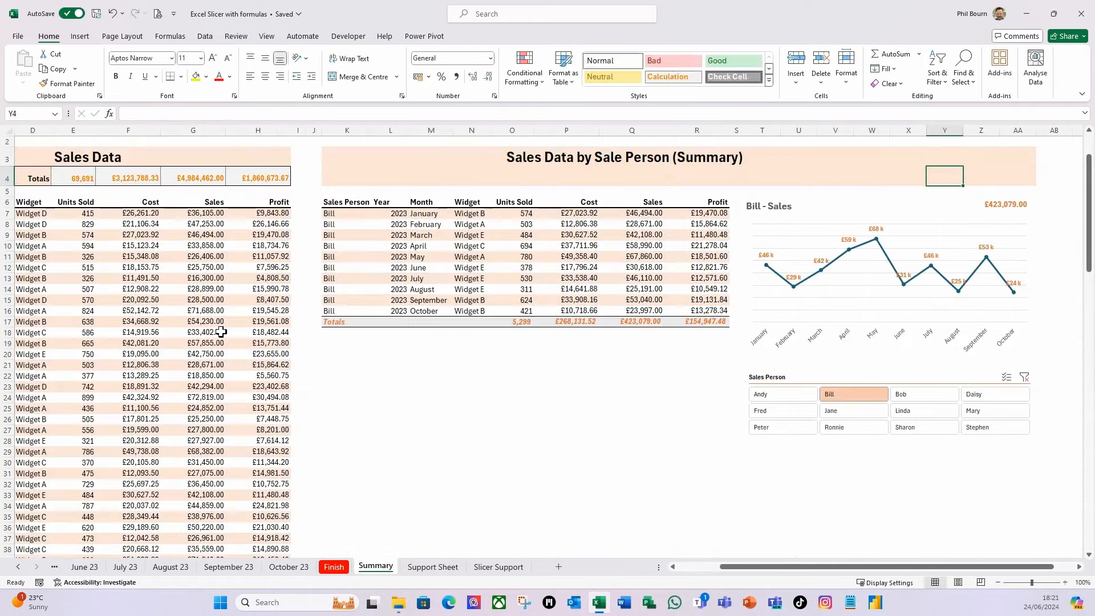
Format the slicer check cell Y3 on the Summary sheet as bold, italic and underlined.
left_click(941, 156)
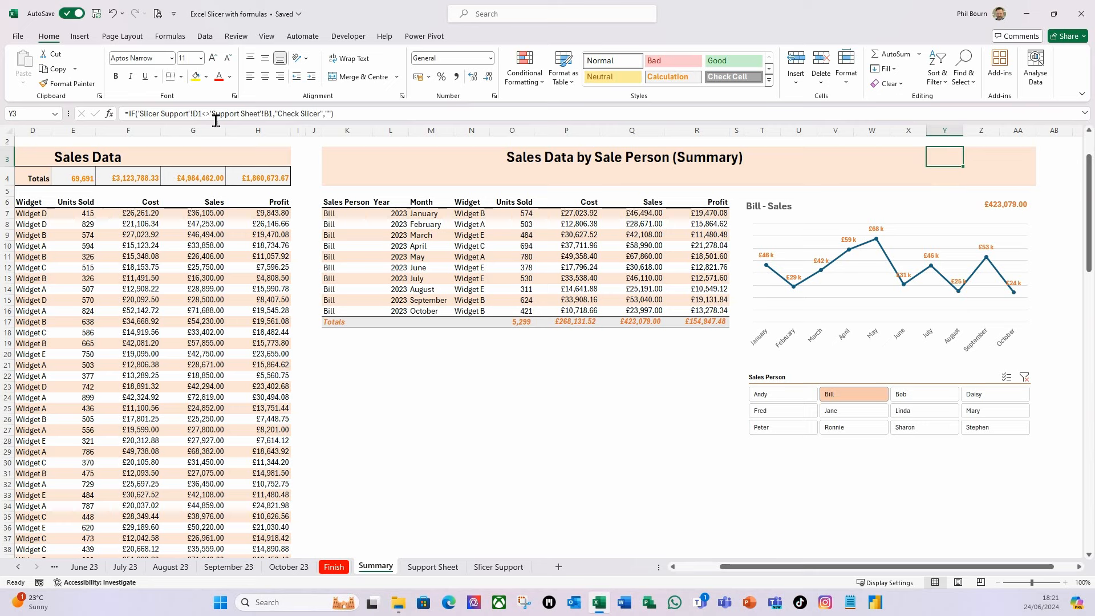
left_click(117, 79)
left_click(132, 77)
left_click(146, 77)
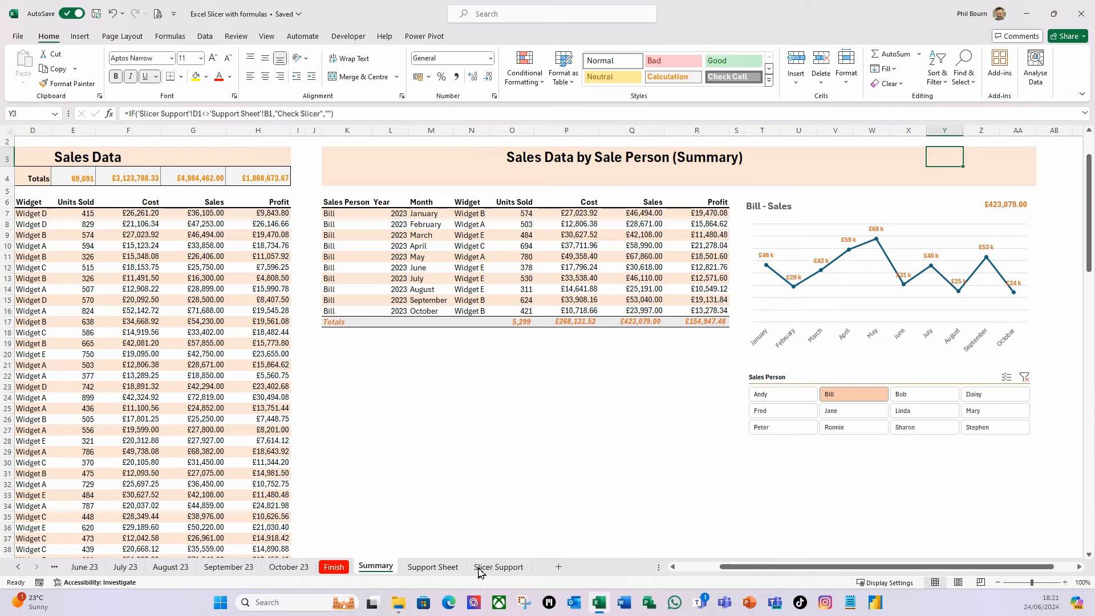
Compare the sales person counts on the Slicer Support and Support Sheet sheets, and clear the Sales Person slicer filter on Summary.
left_click(496, 567)
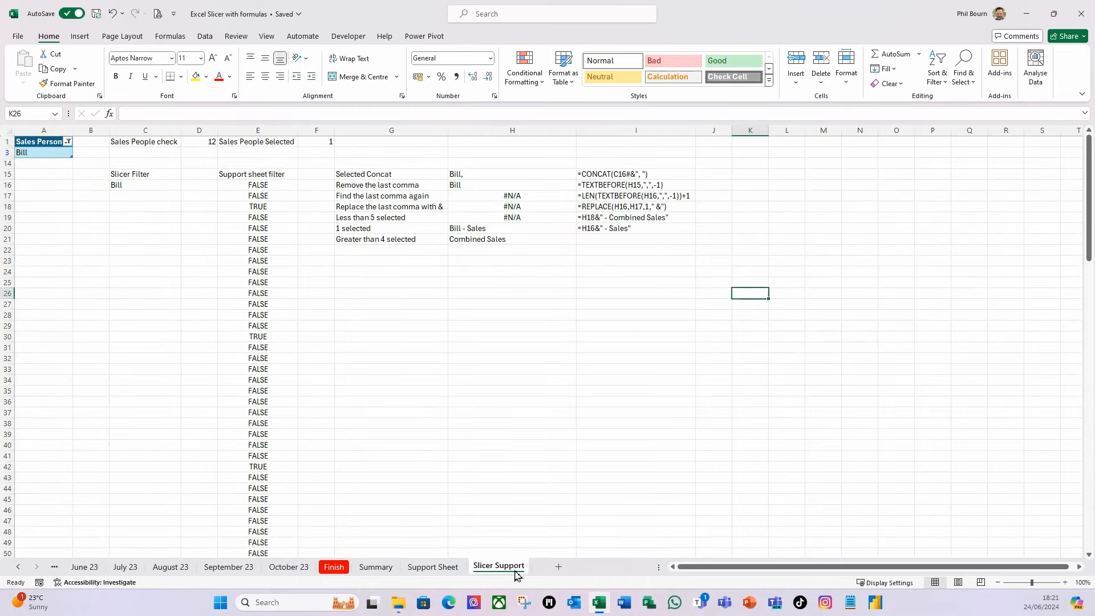
left_click(443, 572)
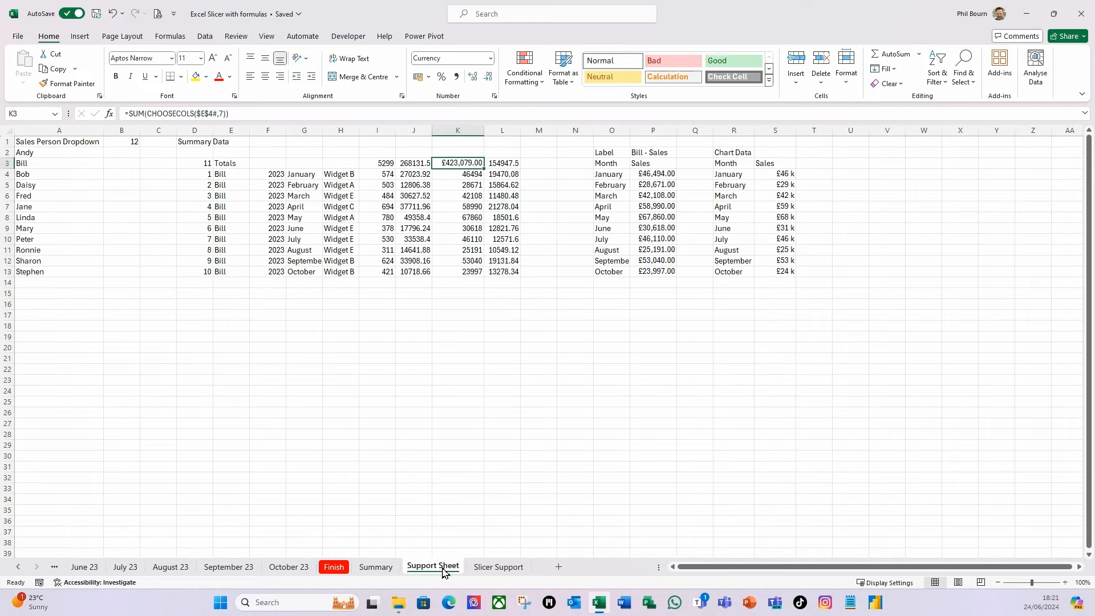
left_click(376, 567)
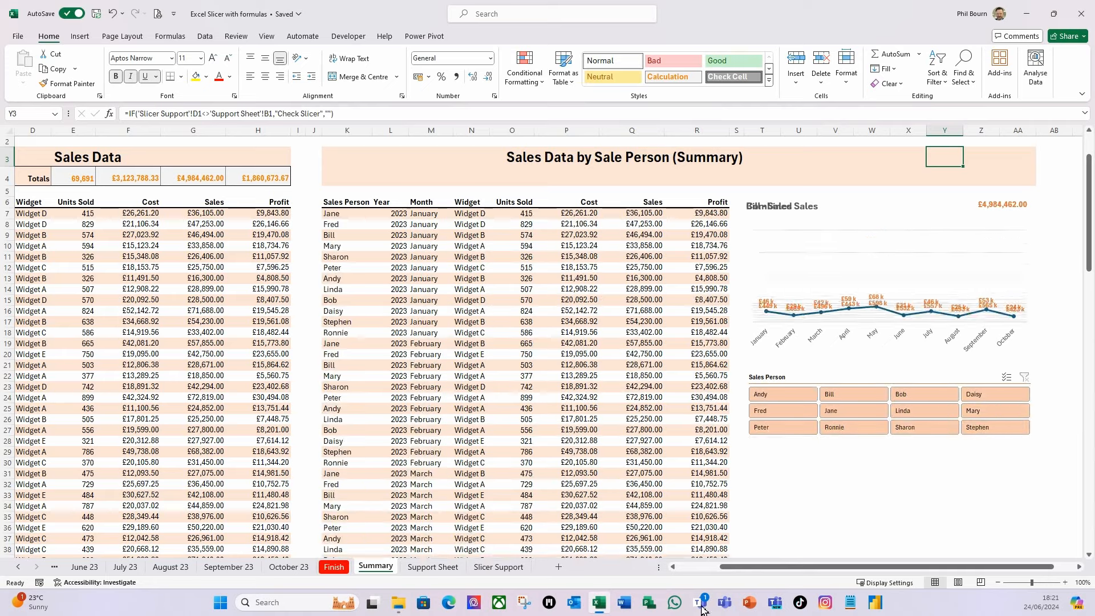
Test the Check Slicer warning on Summary by deleting the last row, row 13, of the Sales Person table on Slicer Support.
left_click(495, 567)
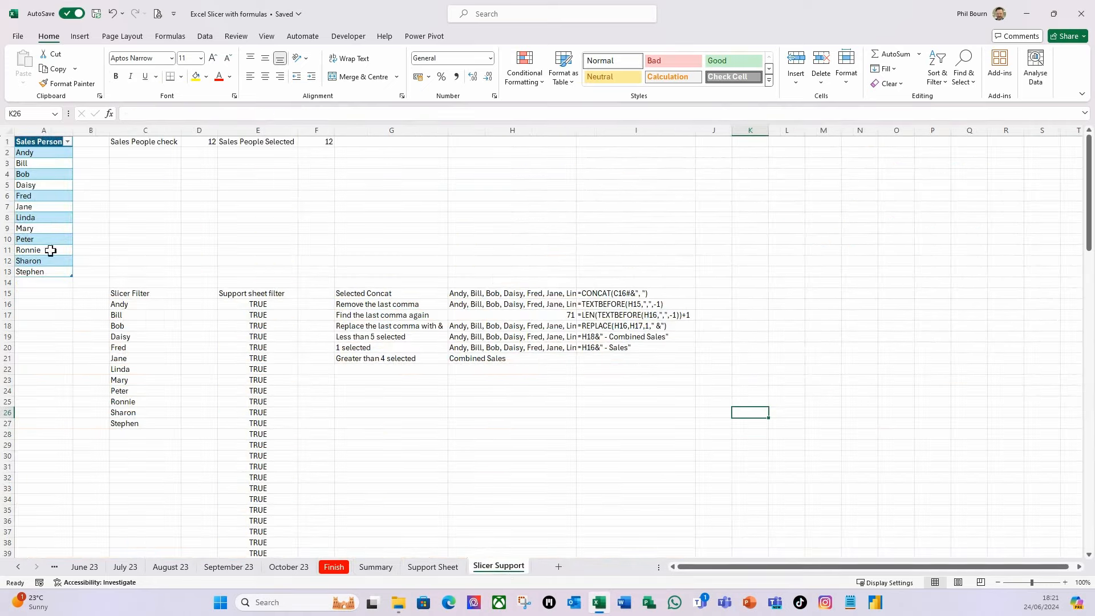
left_click(43, 272)
right_click(45, 273)
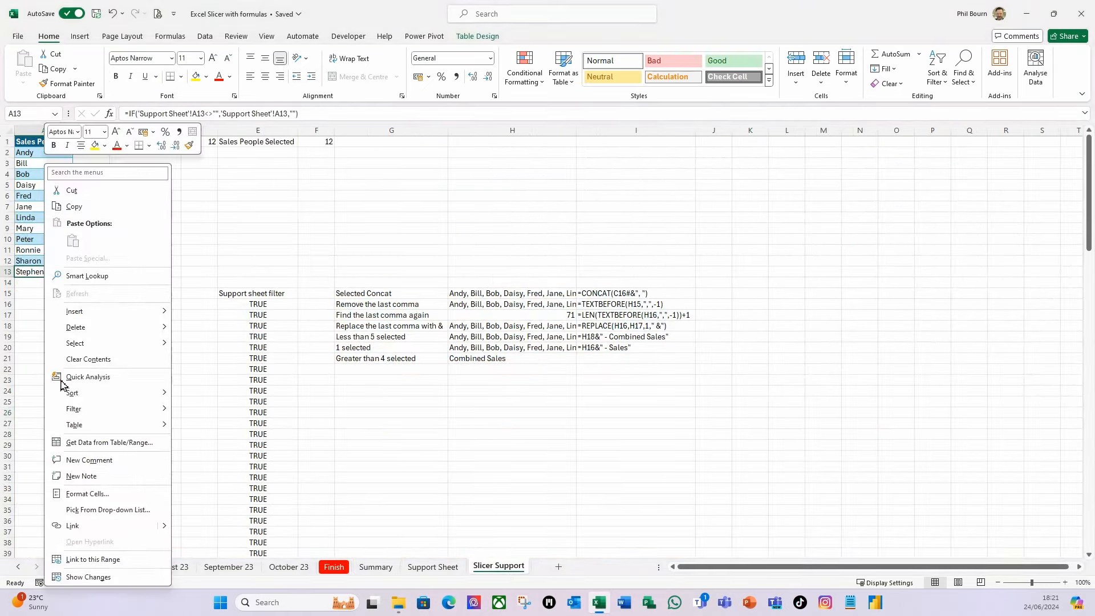
mouse_move(87, 333)
left_click(209, 344)
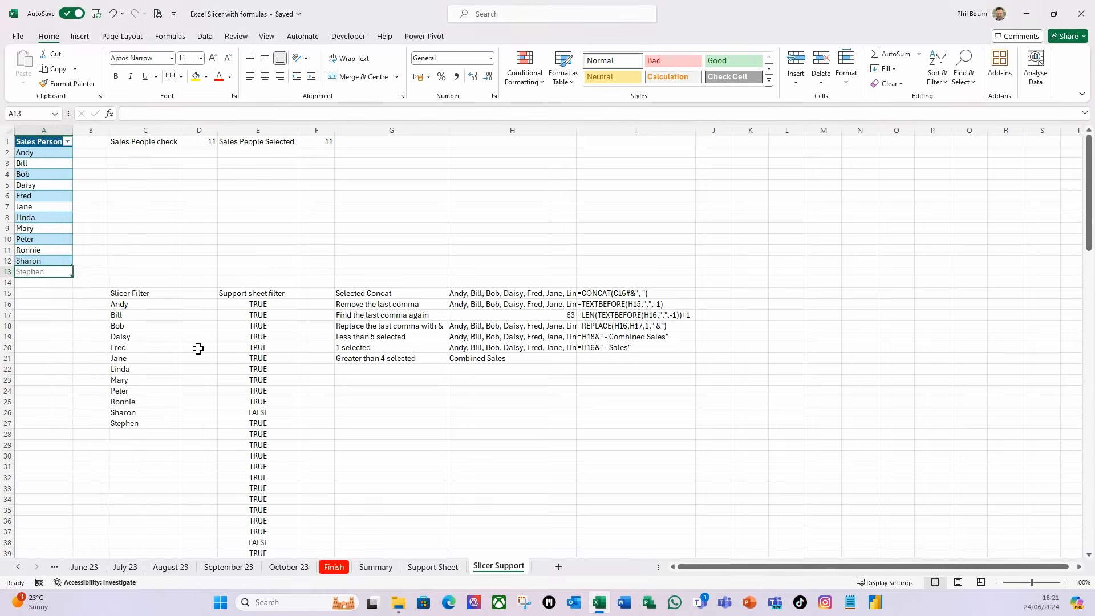
left_click(46, 315)
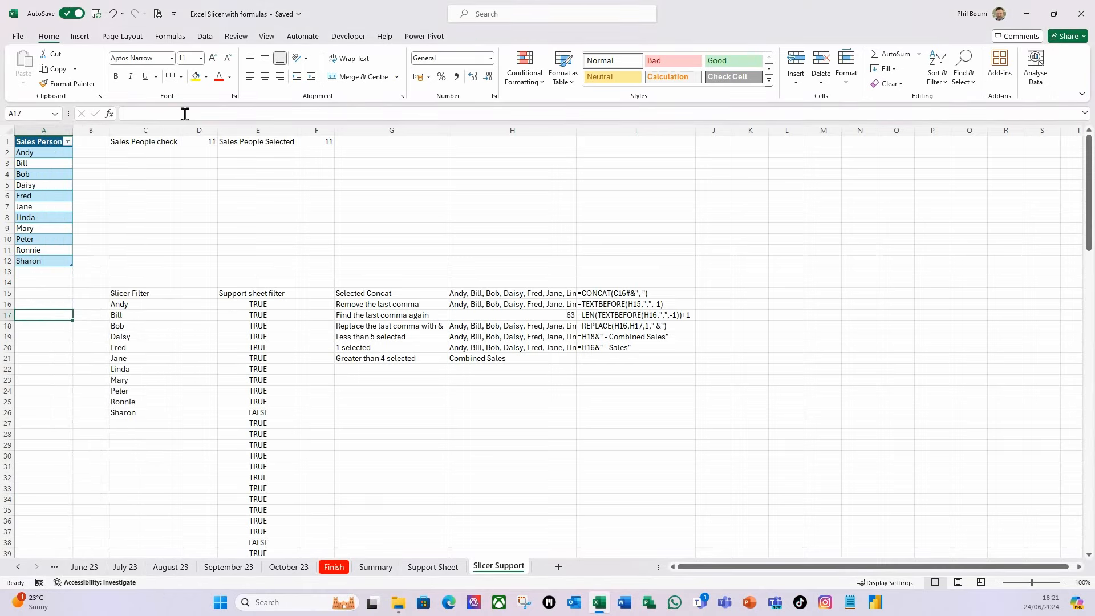
left_click(391, 568)
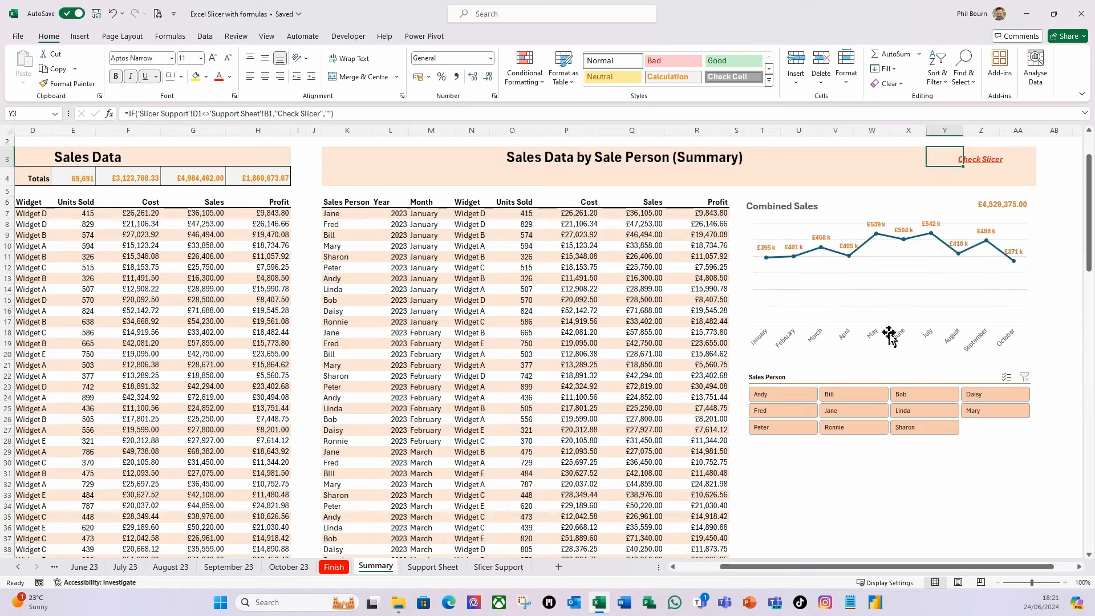
left_click(838, 157)
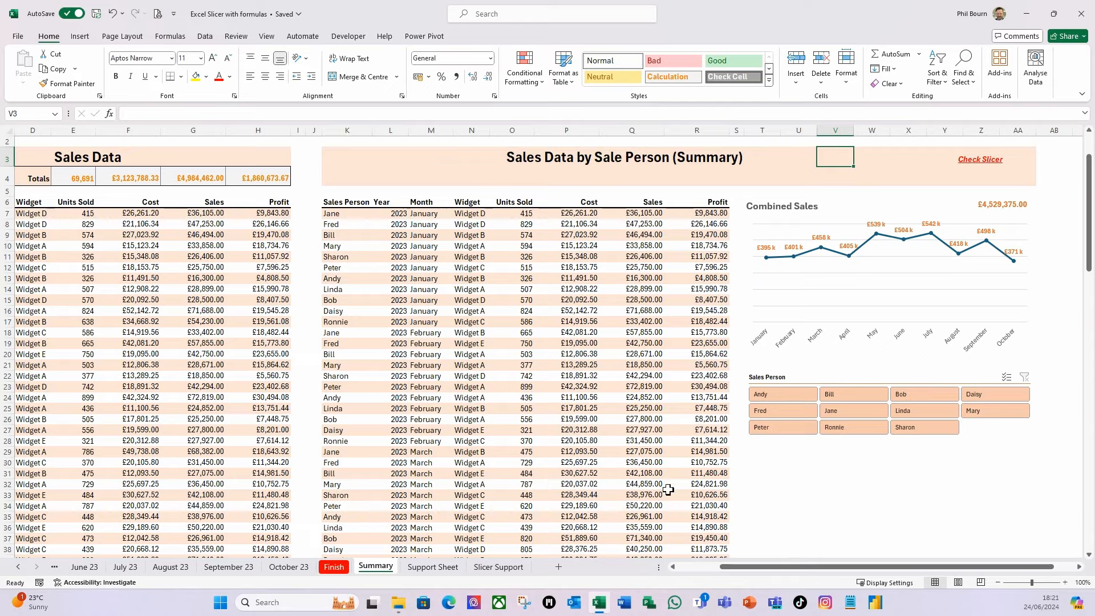
Add row 13 back to the end of the Sales Person table on Slicer Support and recheck the Summary sheet.
left_click(494, 571)
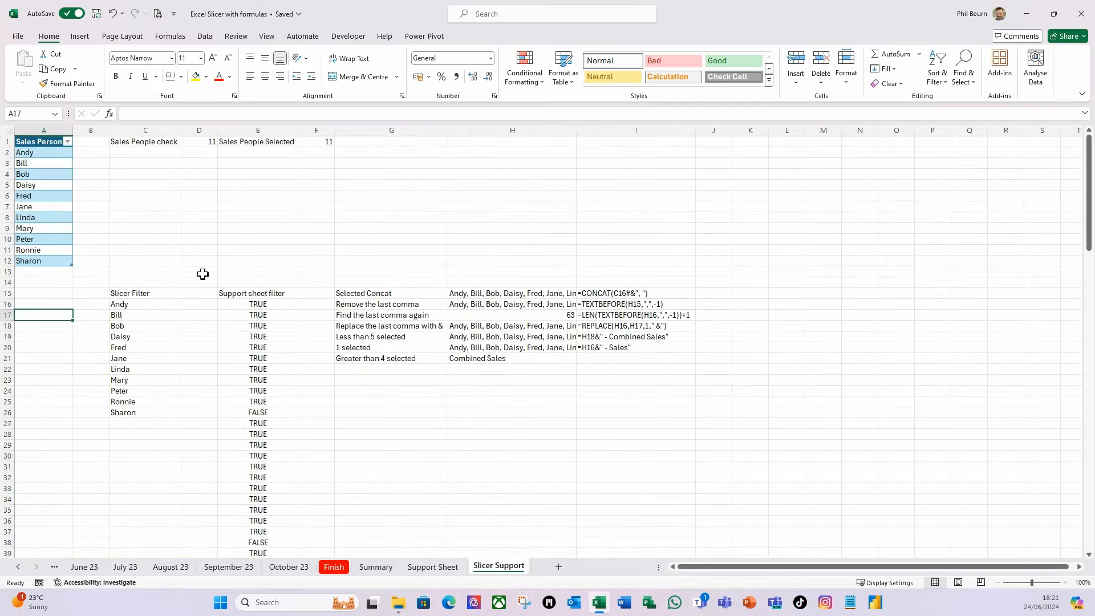
left_click(57, 260)
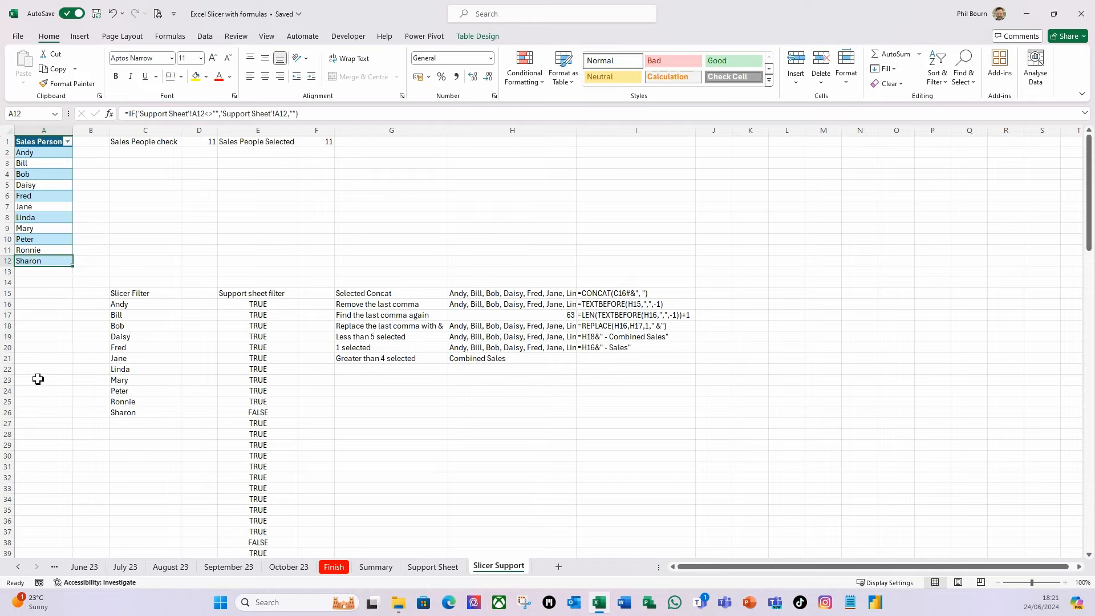
key("Tab")
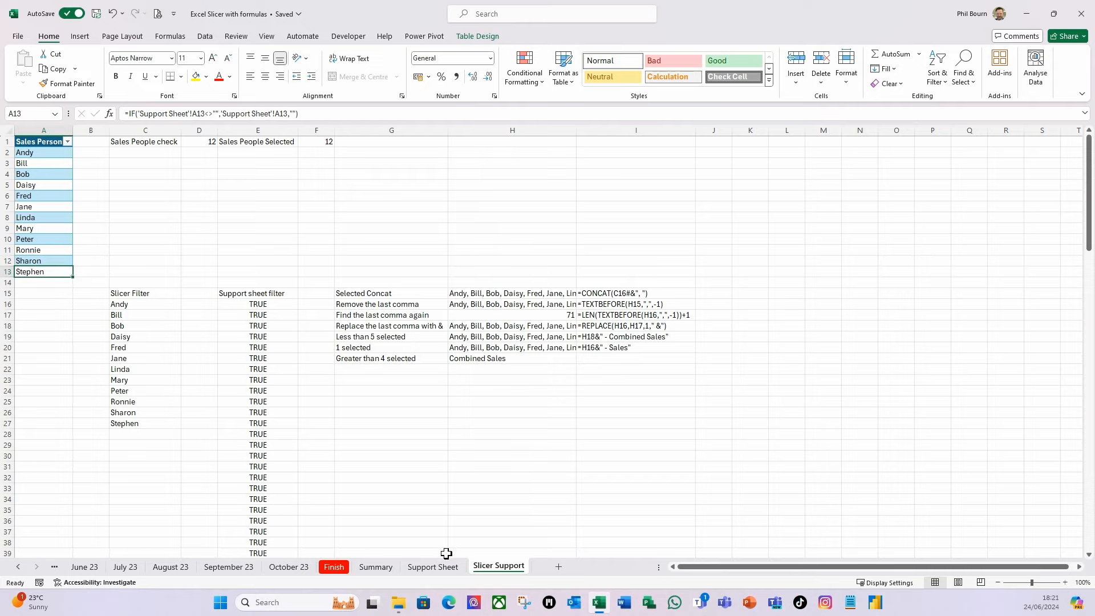
left_click(376, 567)
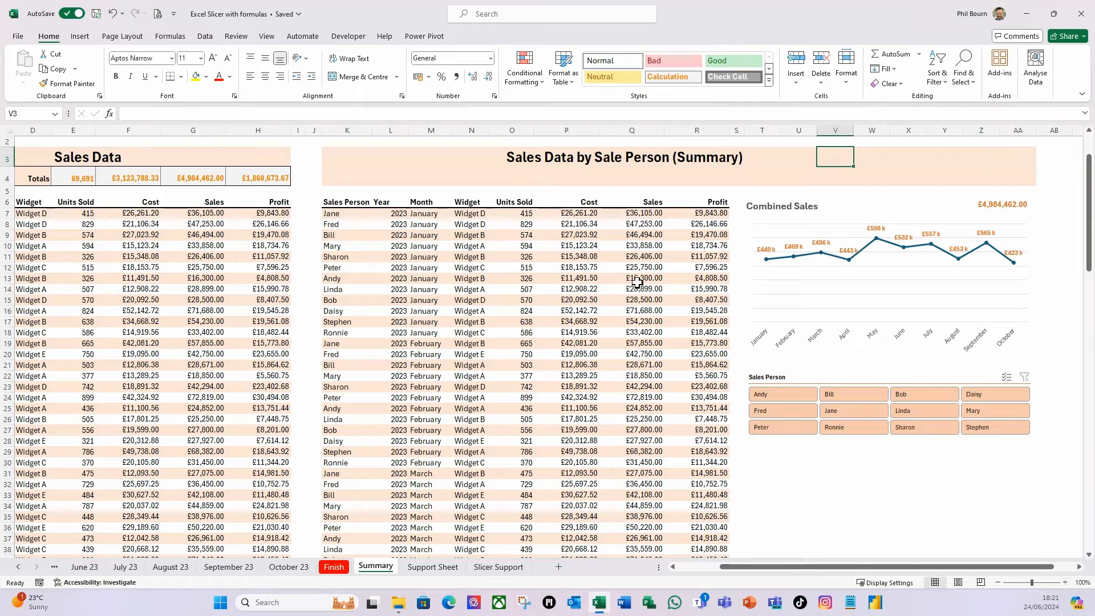
Filter the Summary slicer on the second sales person and hide the Support Sheet and Slicer Support sheets.
left_click(852, 405)
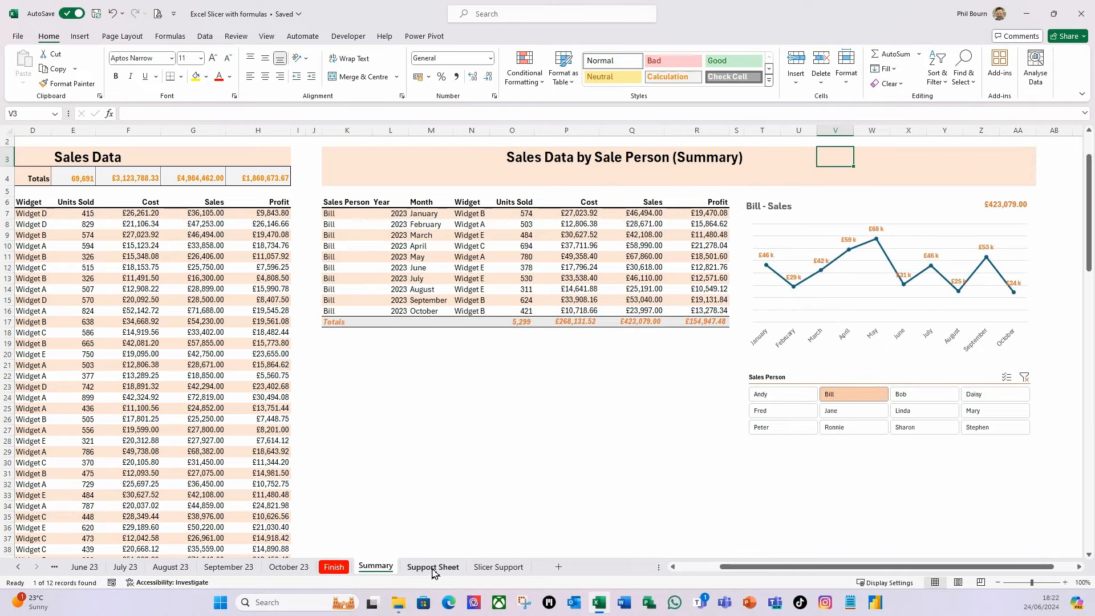
right_click(433, 574)
left_click(473, 490)
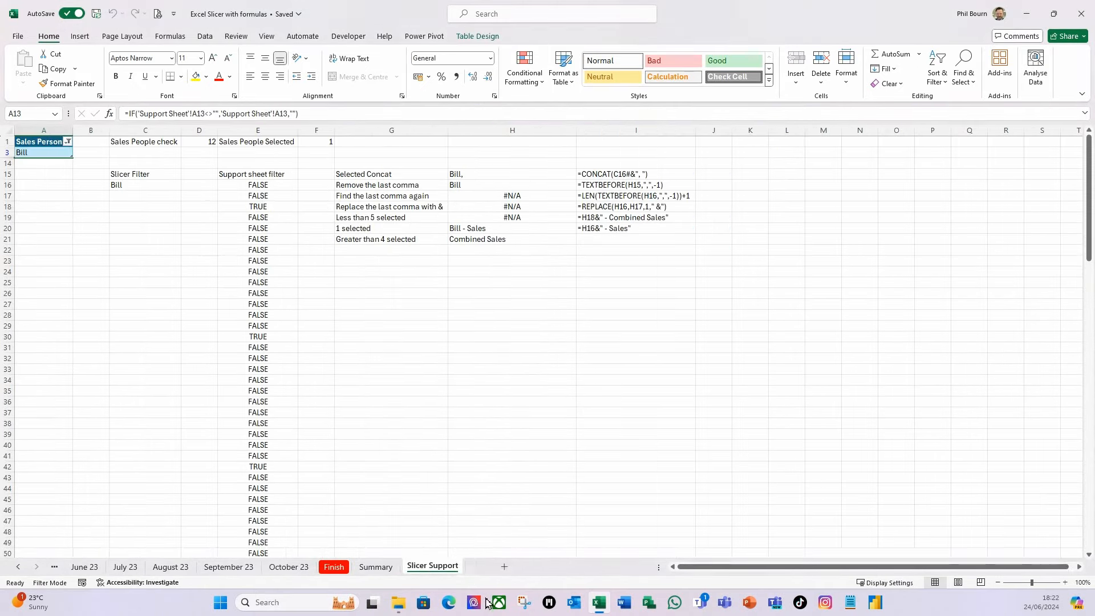
right_click(430, 568)
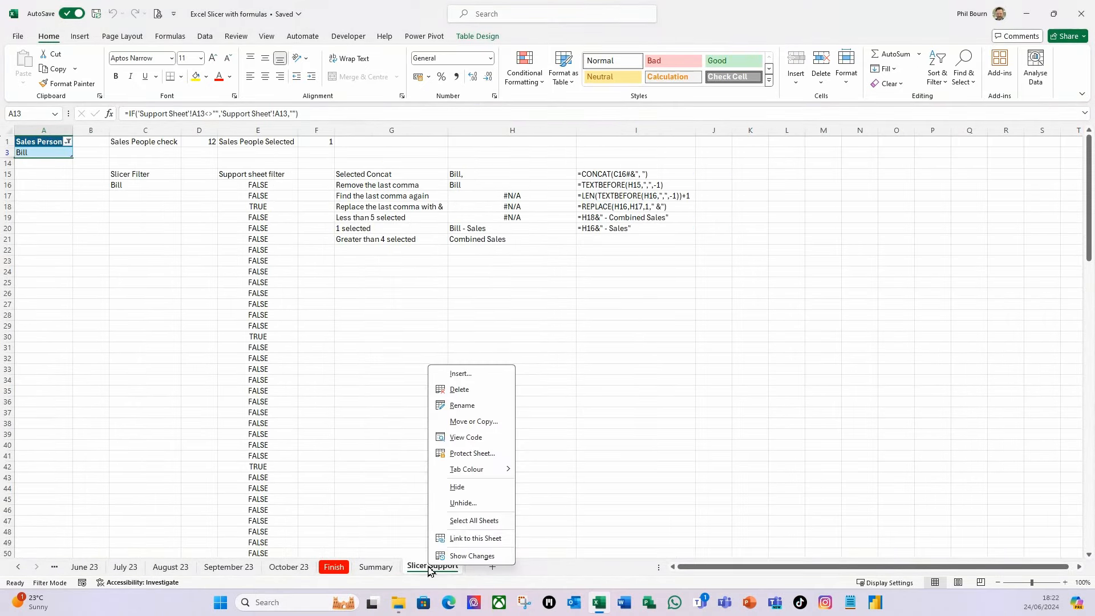
left_click(458, 487)
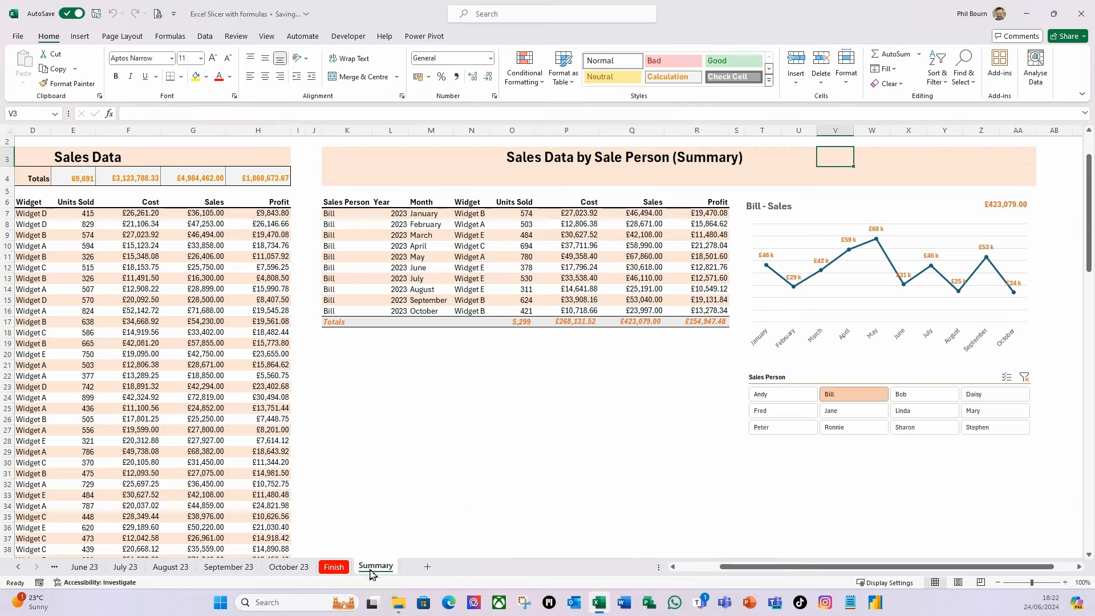
Unhide the November 23 sheet and move it between the October 23 and Finish sheets.
right_click(382, 573)
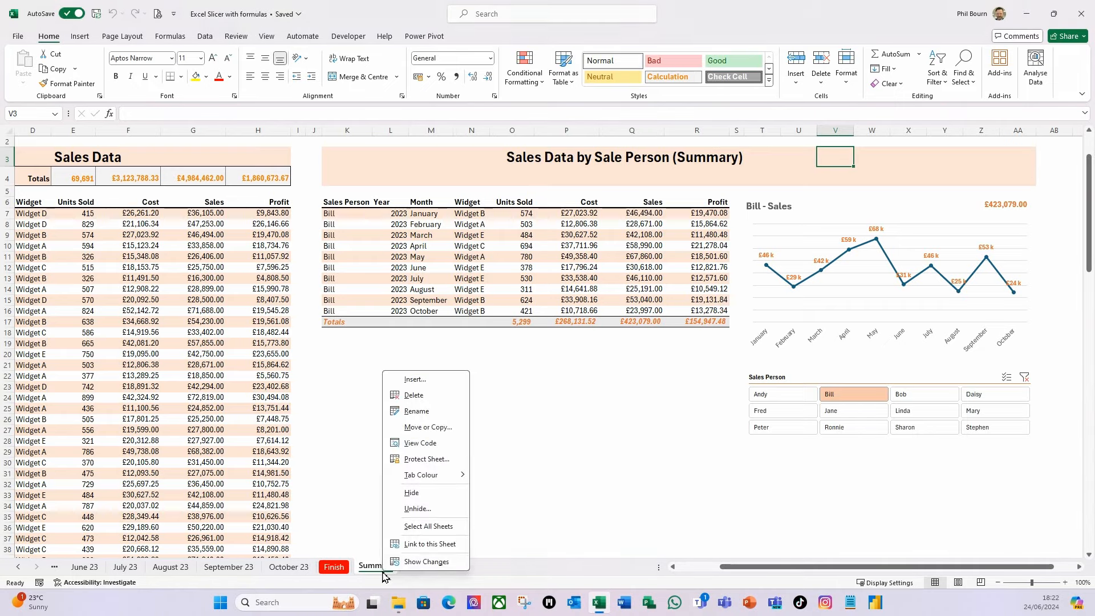
left_click(422, 509)
left_click(258, 393)
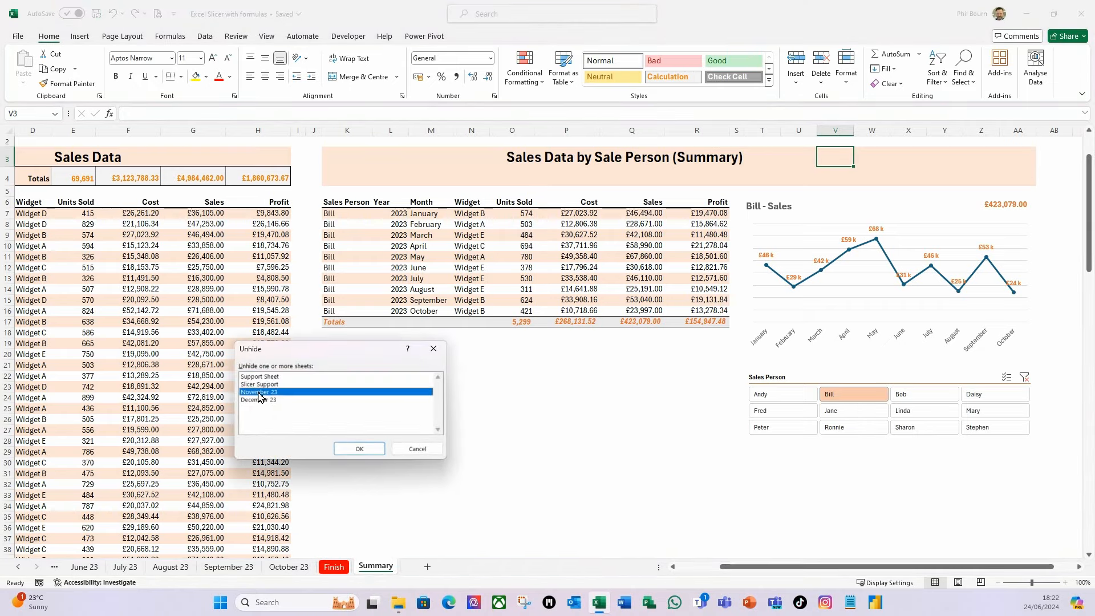
left_click(358, 449)
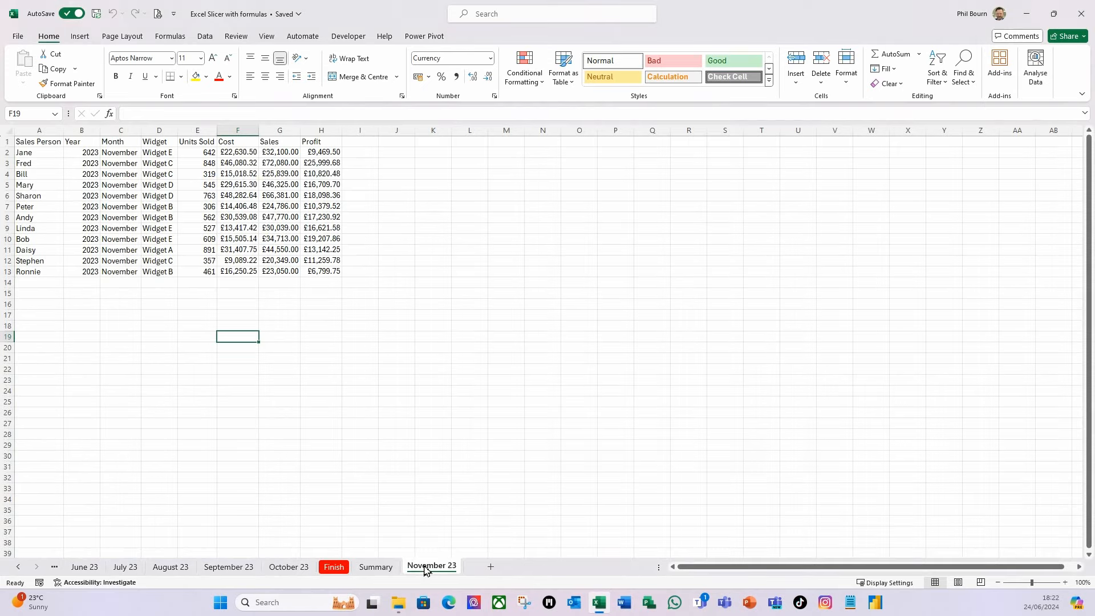
left_click_drag(427, 568, 335, 578)
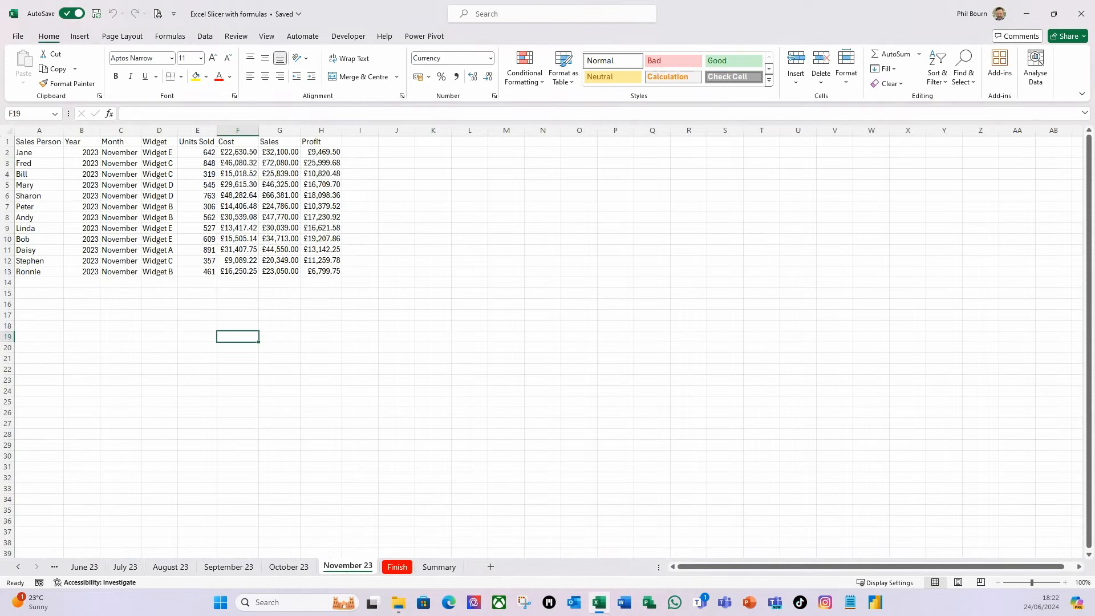
Test the Summary report with the November data by filtering the slicer on the first sales person and adding the seventh.
left_click(438, 568)
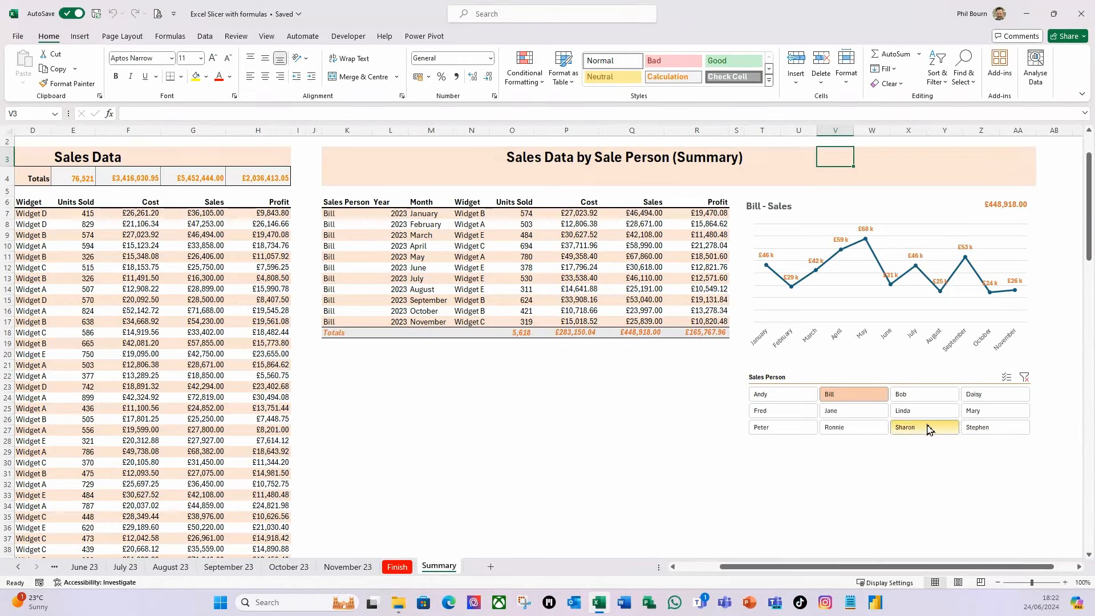
left_click(786, 395)
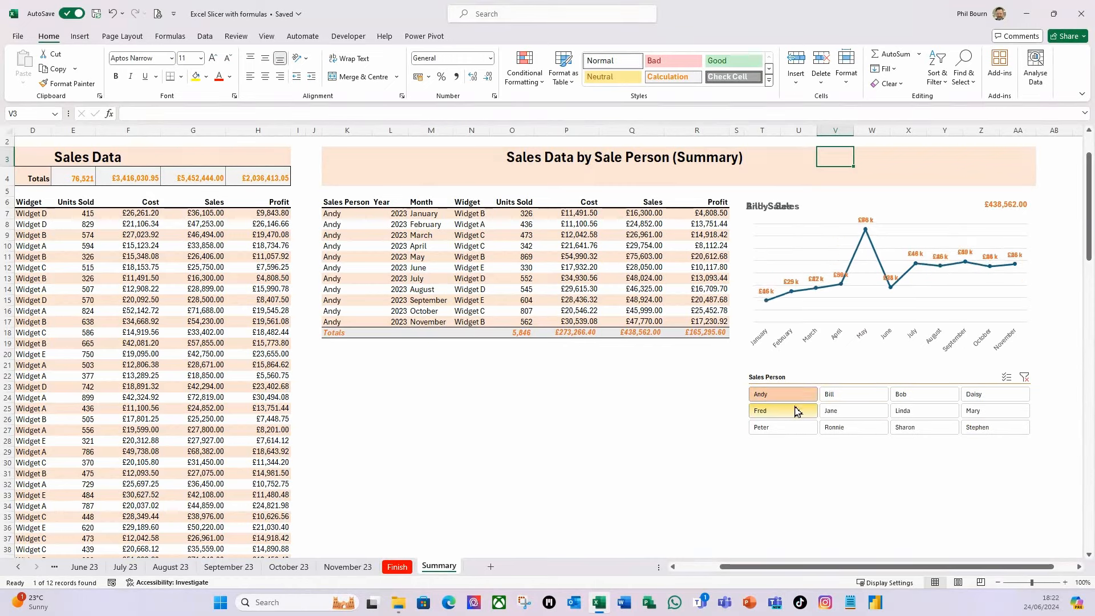
left_click(927, 415, "ctrl")
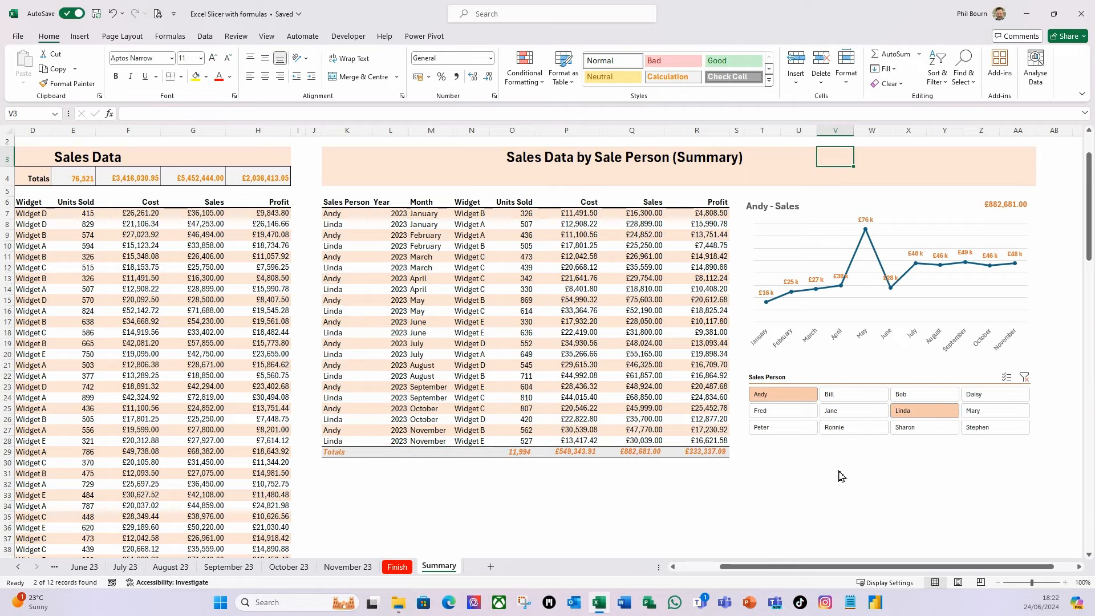